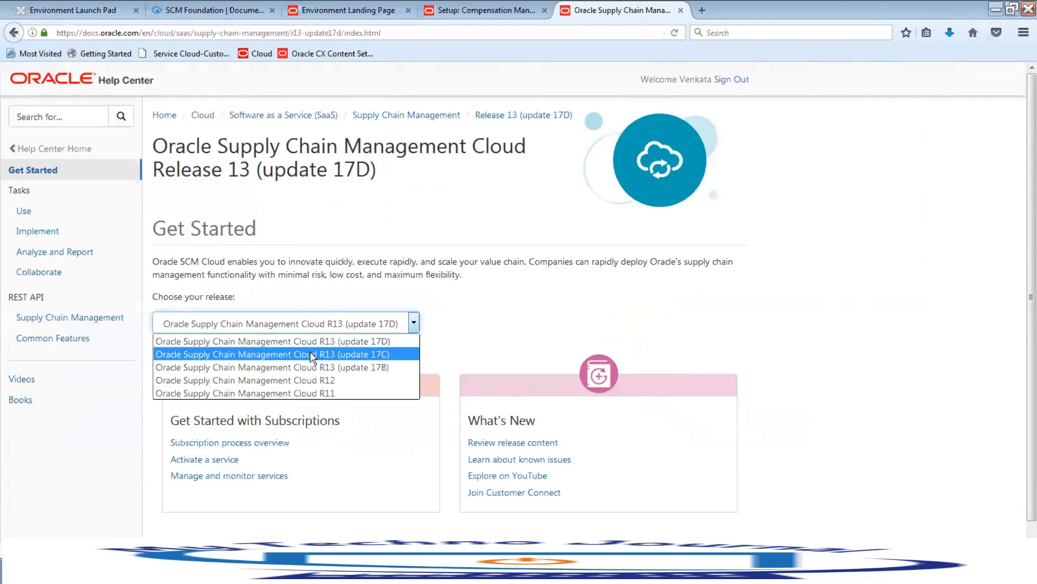
Choose Oracle Supply Chain Management Cloud R13 (update 17C) and open its File-Based Data Import for SCM Cloud book.
{"action": "left_click", "coordinate": [310, 354]}
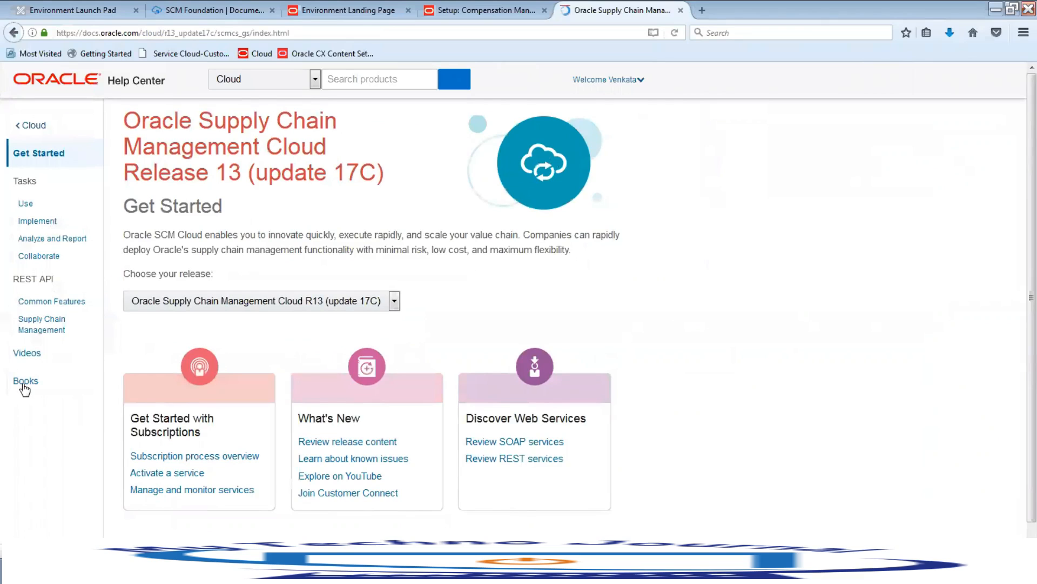
{"action": "left_click", "coordinate": [25, 382]}
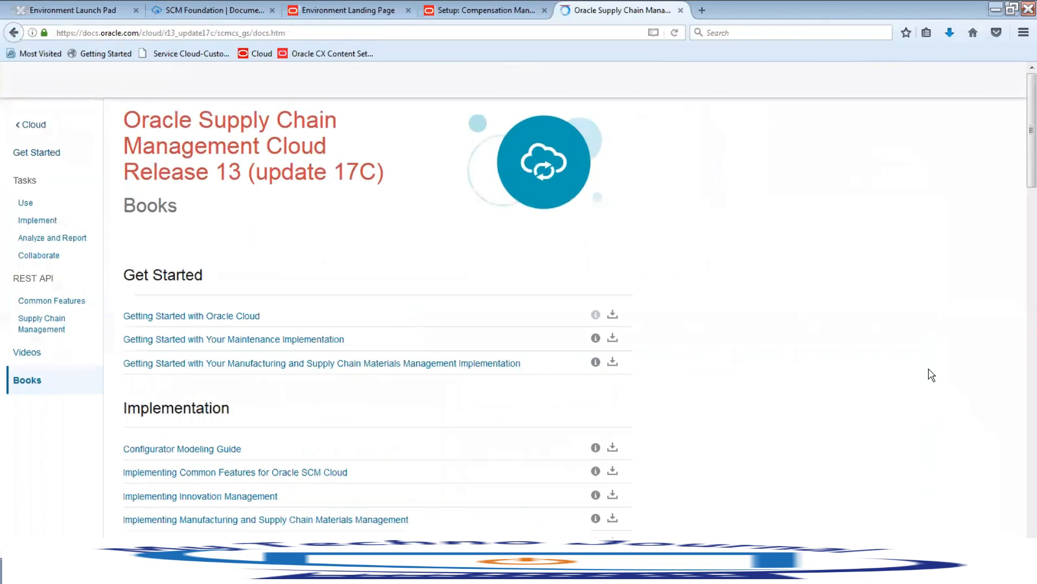
{"action": "scroll", "coordinate": [932, 374], "scroll_direction": "down", "scroll_amount": 20}
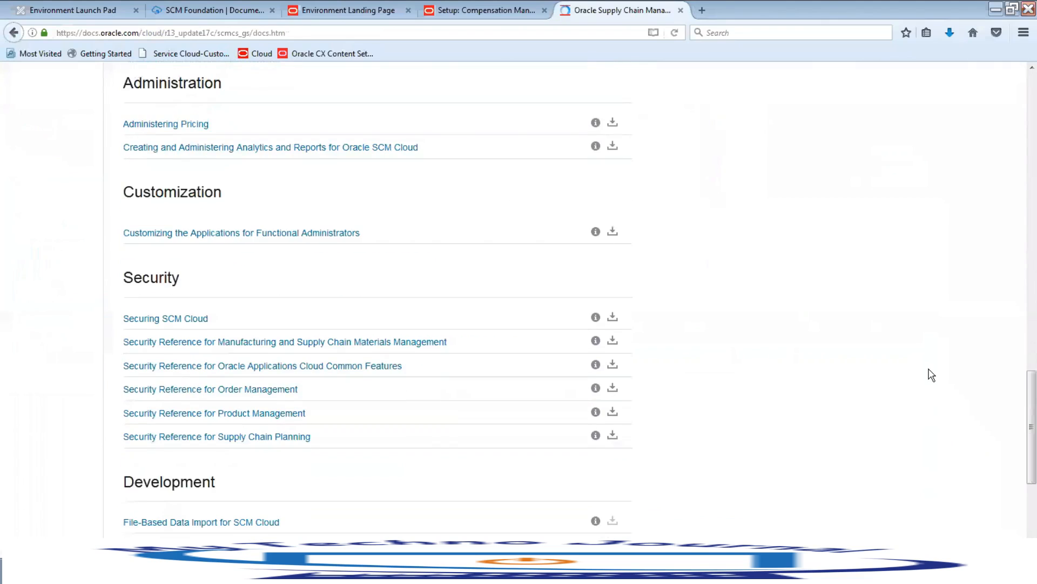
{"action": "scroll", "coordinate": [932, 375], "scroll_direction": "down", "scroll_amount": 5}
{"action": "scroll", "coordinate": [932, 374], "scroll_direction": "up", "scroll_amount": 4}
{"action": "scroll", "coordinate": [931, 374], "scroll_direction": "down", "scroll_amount": 4}
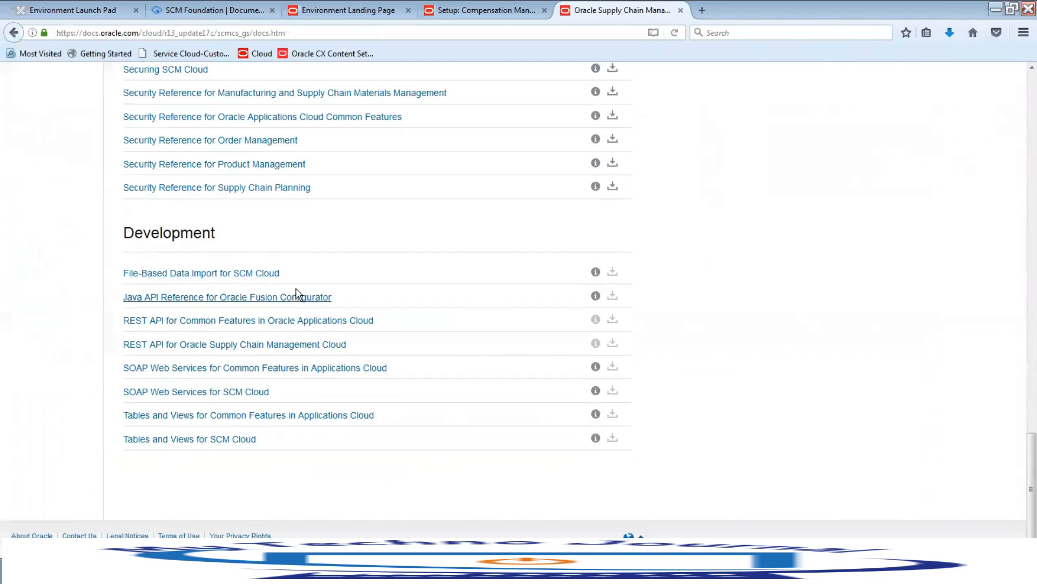
{"action": "left_click", "coordinate": [330, 272]}
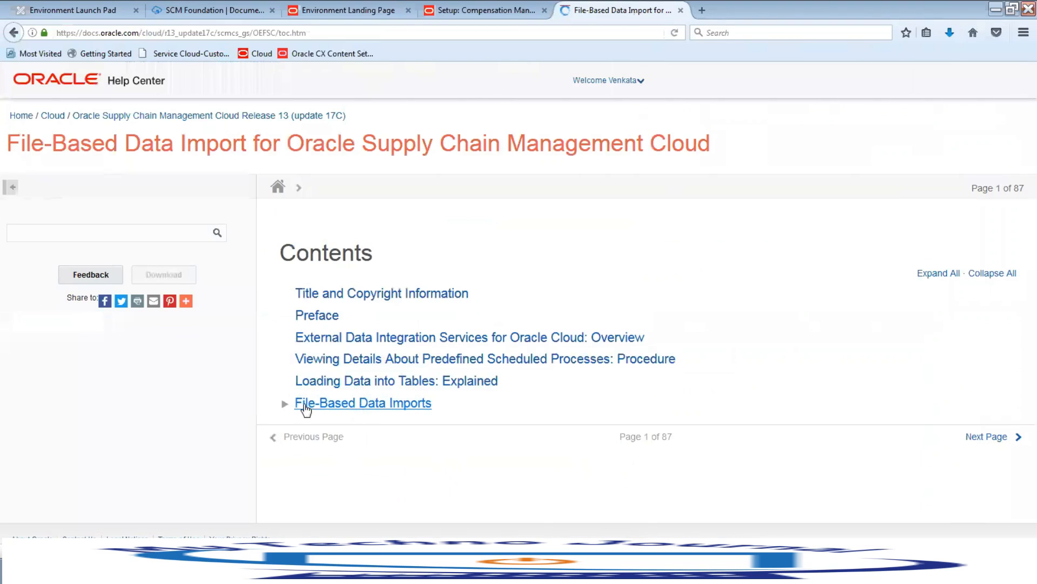
Open the Item topic under File-Based Data Imports and highlight the UCM account line in its details.
{"action": "left_click", "coordinate": [376, 404]}
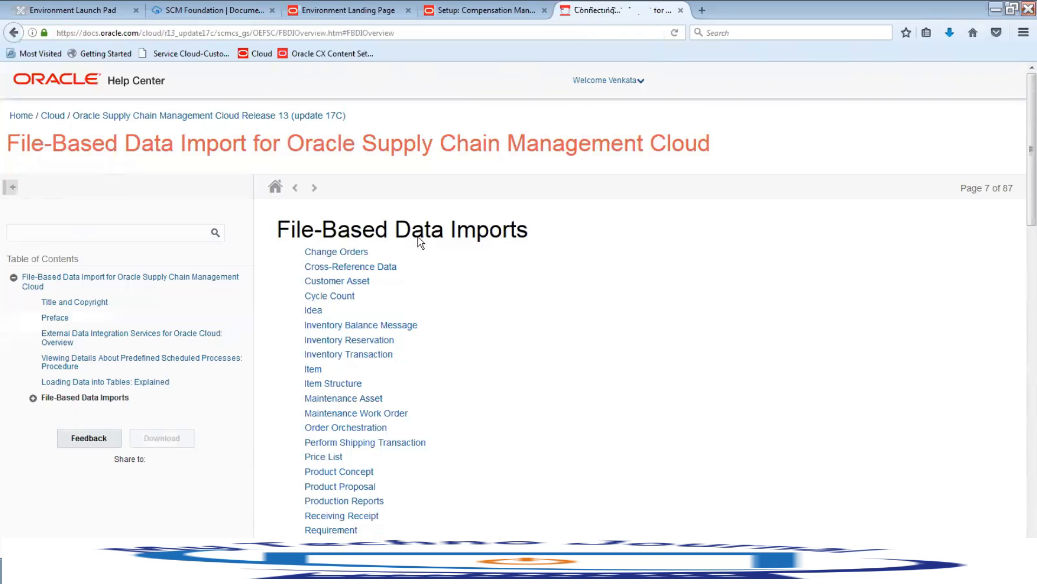
{"action": "scroll", "coordinate": [542, 269], "scroll_direction": "down", "scroll_amount": 4}
{"action": "scroll", "coordinate": [541, 269], "scroll_direction": "down", "scroll_amount": 7}
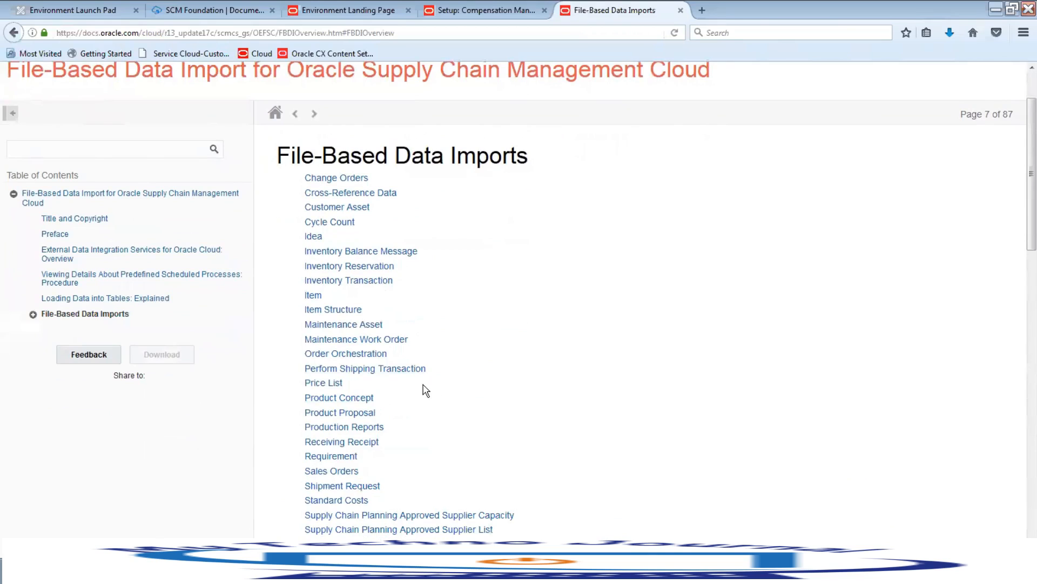
{"action": "left_click", "coordinate": [314, 297]}
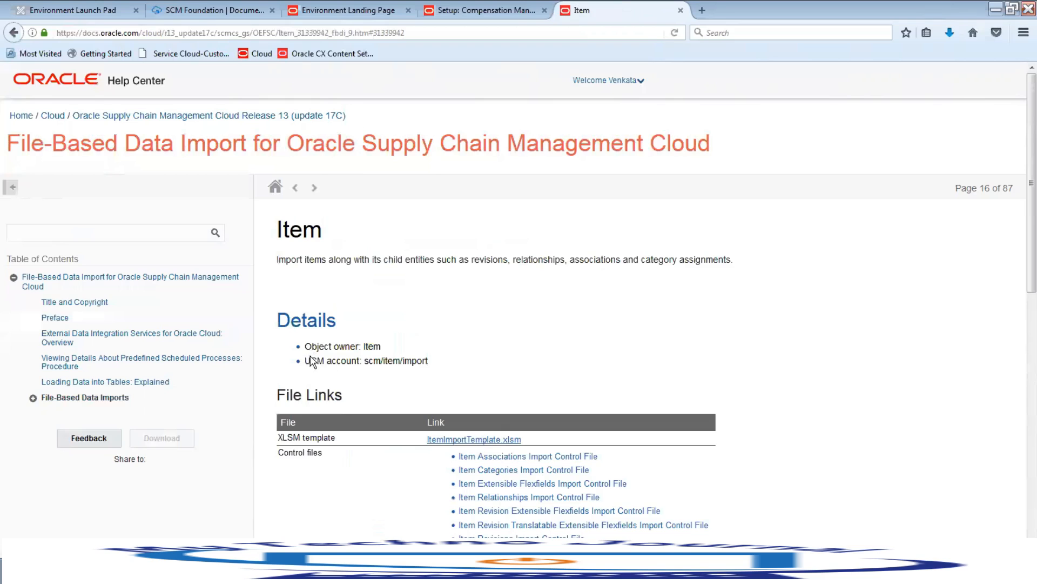
{"action": "left_click_drag", "start_coordinate": [307, 362], "coordinate": [435, 376]}
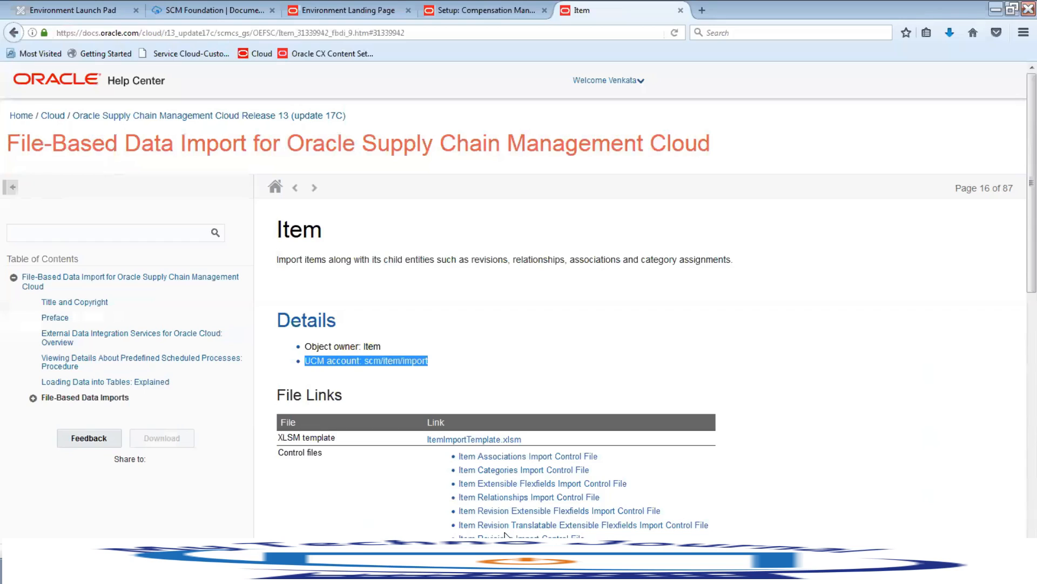
Switch to ItemImportTemplate02.xlsm in Excel and examine the Transaction Type entries of the item rows on the EGP SYSTEM ITEMS INTERFACE sheet.
{"action": "left_click", "coordinate": [438, 571]}
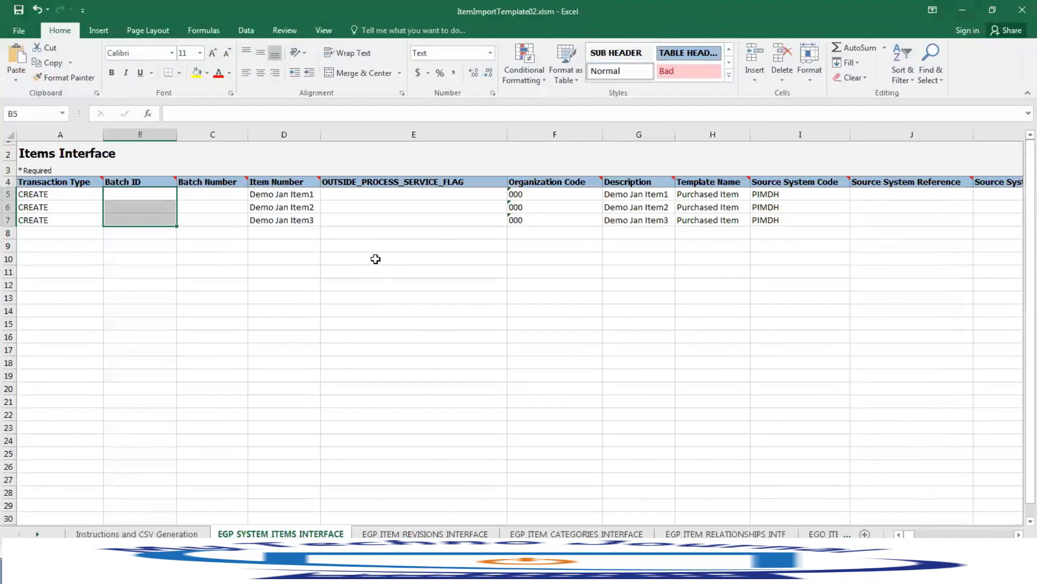
{"action": "left_click", "coordinate": [376, 259]}
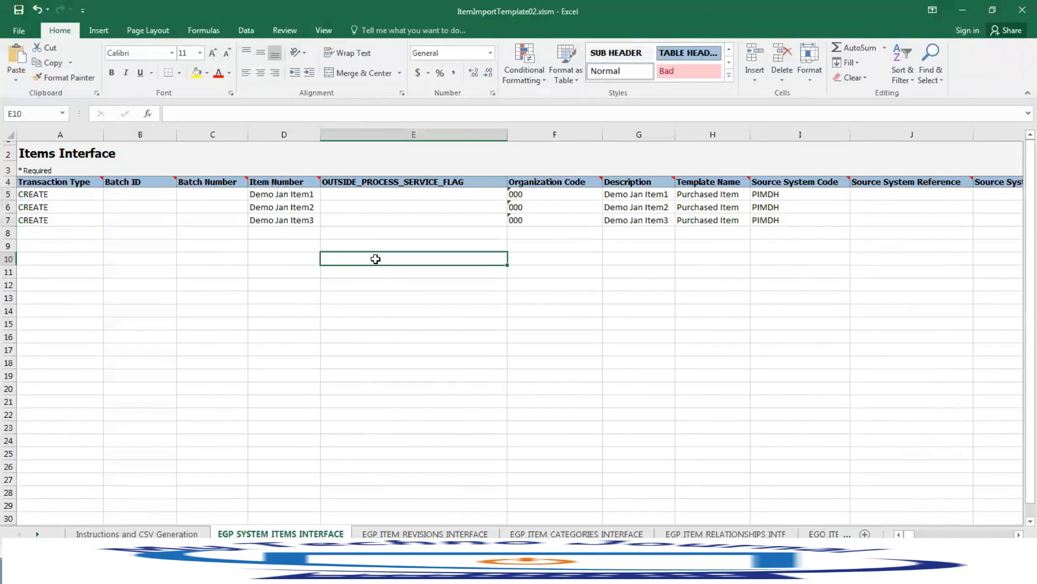
{"action": "key", "text": "Up"}
{"action": "key", "text": "Up"}
{"action": "key", "text": "Left"}
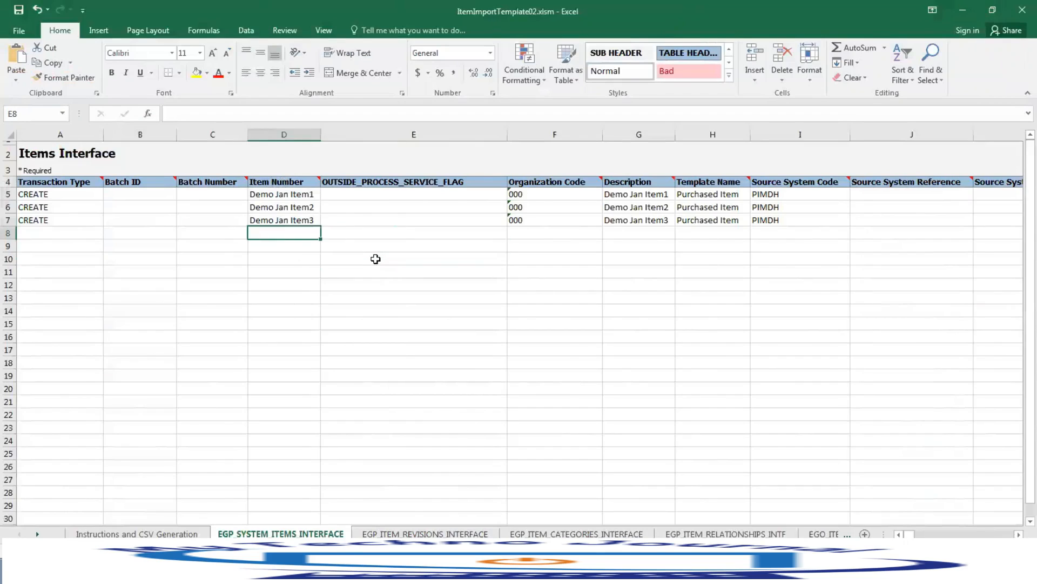
{"action": "key", "text": "Left"}
{"action": "key", "text": "Left"}
{"action": "key", "text": "Up"}
{"action": "key", "text": "Left"}
{"action": "key", "text": "Up"}
{"action": "key", "text": "Down"}
{"action": "key", "text": "Up"}
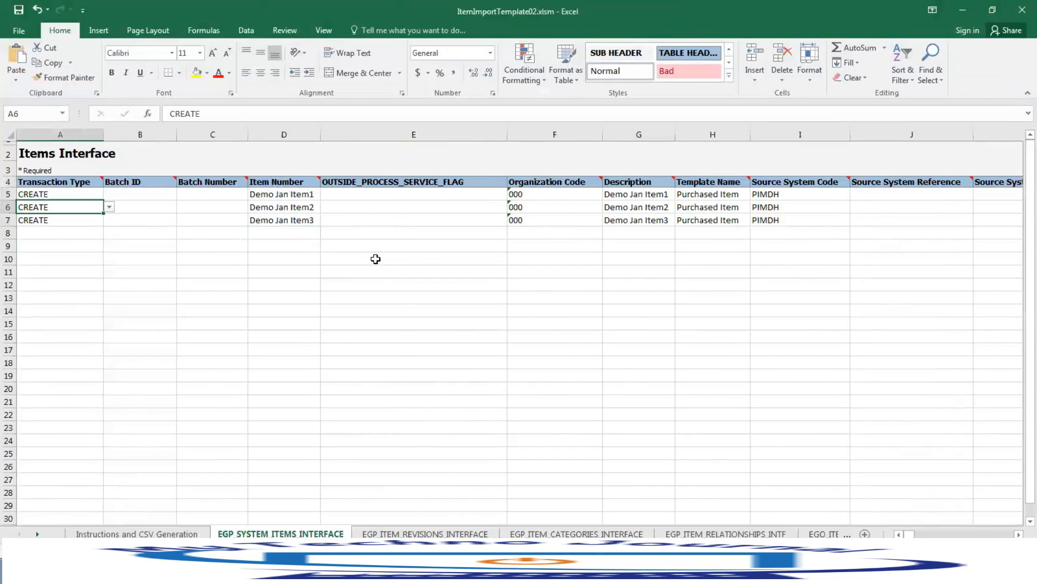
Examine the Demo Jan Item2 row from Batch ID and Item Number across to Organization Code, Description and Template Name.
{"action": "key", "text": "Right"}
{"action": "key", "text": "Right"}
{"action": "key", "text": "Right"}
{"action": "key", "text": "Right"}
{"action": "key", "text": "Left"}
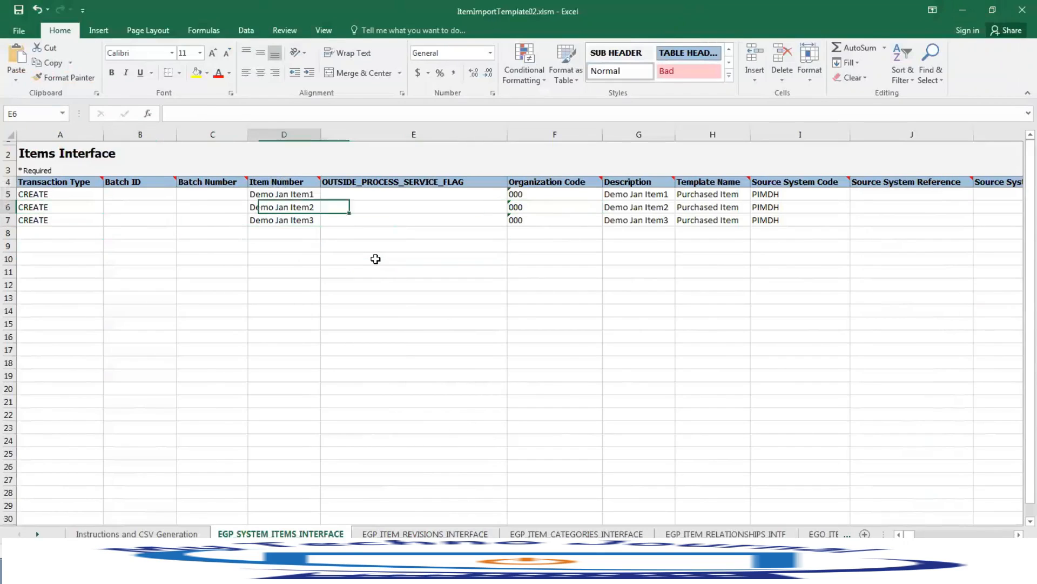
{"action": "key", "text": "Left"}
{"action": "key", "text": "Left"}
{"action": "key", "text": "Left"}
{"action": "key", "text": "Right"}
{"action": "key", "text": "Right"}
{"action": "key", "text": "Right"}
{"action": "key", "text": "Right"}
{"action": "key", "text": "Right"}
{"action": "key", "text": "Right"}
{"action": "key", "text": "Right"}
{"action": "key", "text": "Right"}
{"action": "key", "text": "Right"}
{"action": "key", "text": "Right"}
{"action": "key", "text": "Right"}
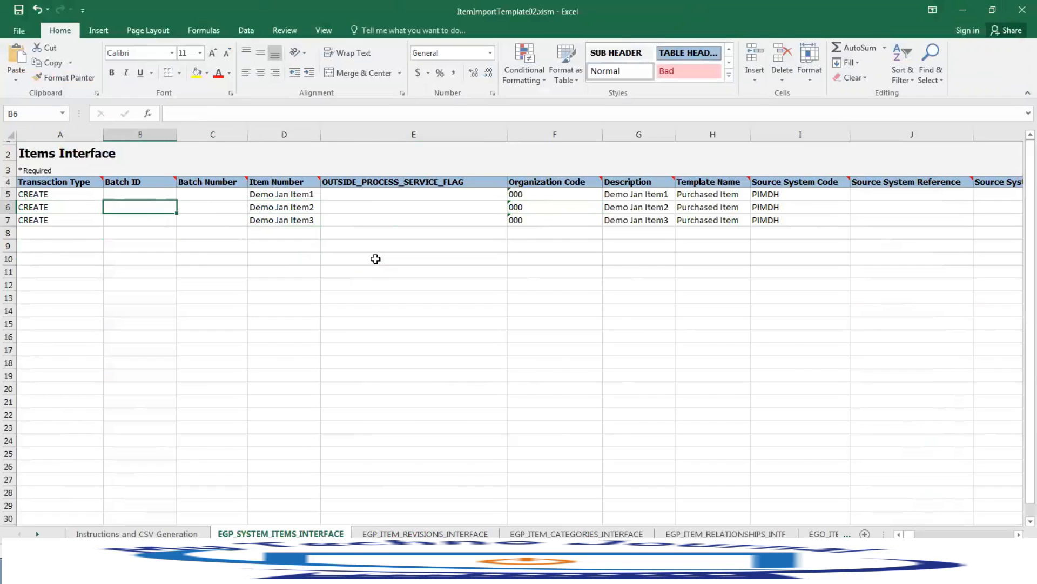
{"action": "key", "text": "Left"}
{"action": "key", "text": "Left"}
{"action": "key", "text": "Left"}
{"action": "key", "text": "Left"}
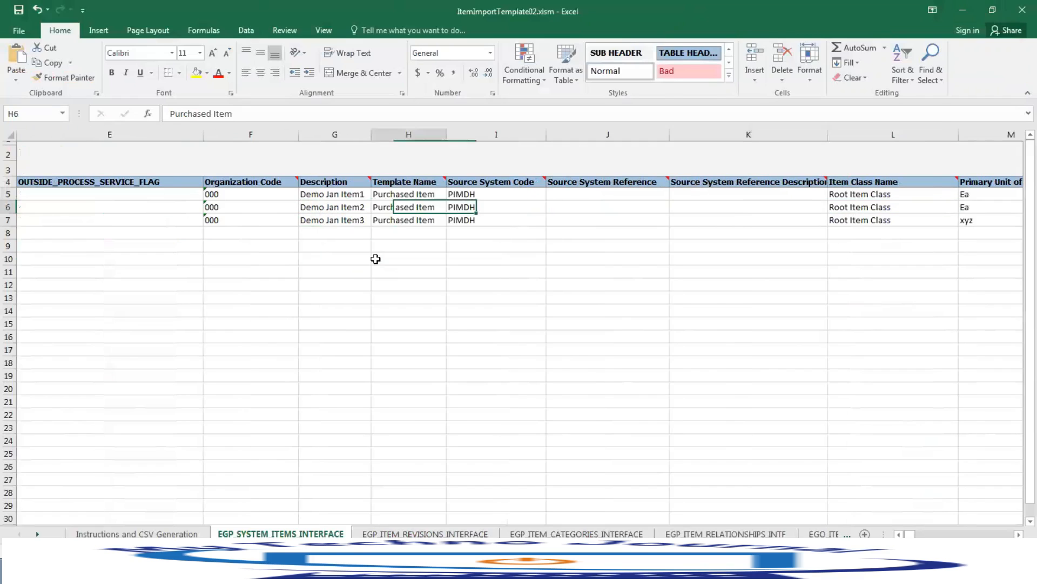
Examine the Item Class Name, Primary Unit of Measure, Lifecycle Phase and Item Status entries in the Demo Jan Item2 row.
{"action": "key", "text": "Left"}
{"action": "key", "text": "Right"}
{"action": "key", "text": "Right"}
{"action": "key", "text": "Right"}
{"action": "key", "text": "Right"}
{"action": "key", "text": "Right"}
{"action": "key", "text": "Right"}
{"action": "key", "text": "Right"}
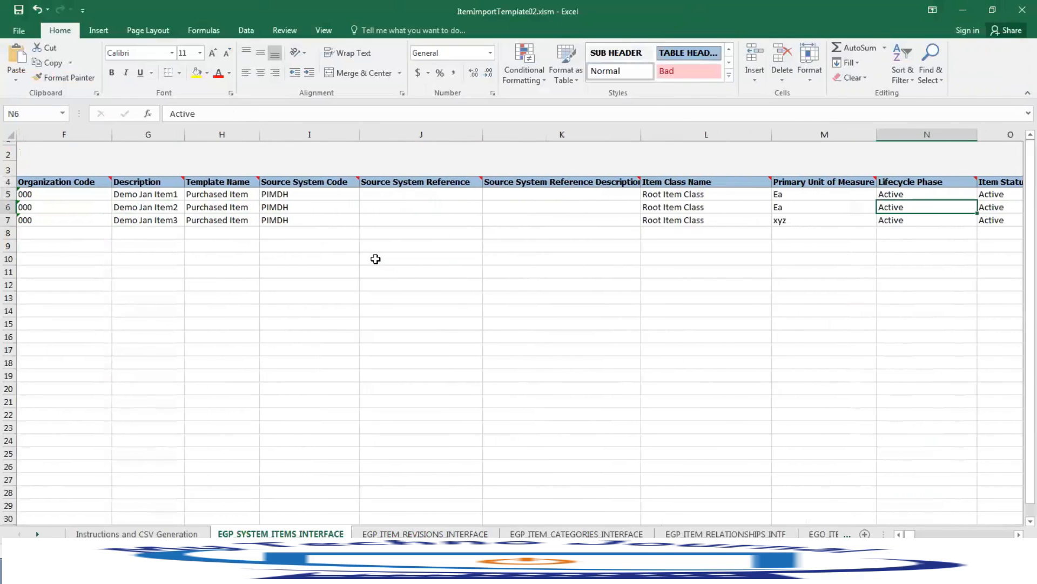
{"action": "key", "text": "Left"}
{"action": "key", "text": "Left"}
{"action": "key", "text": "Right"}
{"action": "key", "text": "Right"}
{"action": "key", "text": "Right"}
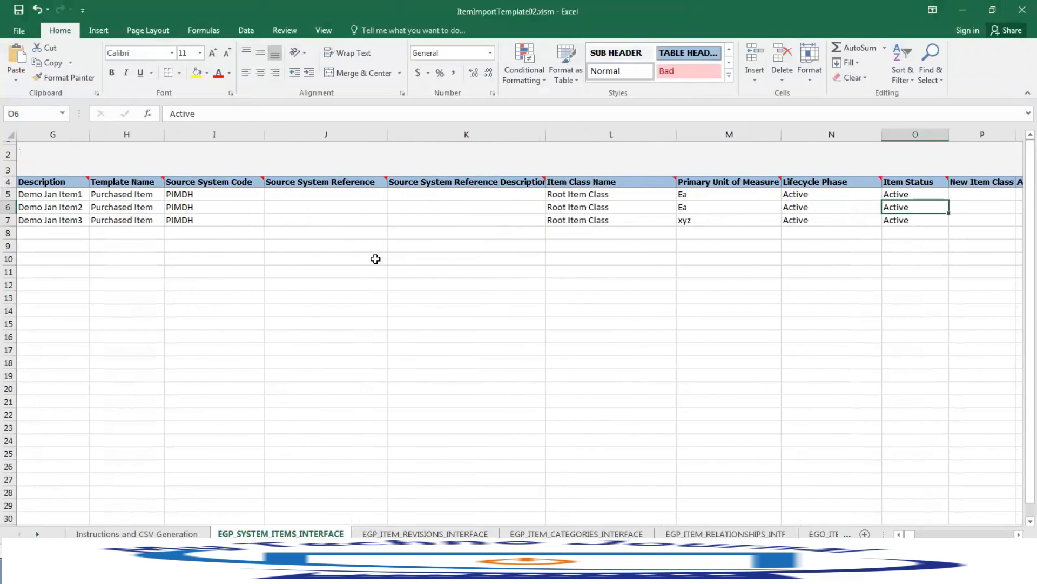
Compare the Primary Unit of Measure entries of the three demo items.
{"action": "key", "text": "Left"}
{"action": "key", "text": "Left"}
{"action": "key", "text": "Up"}
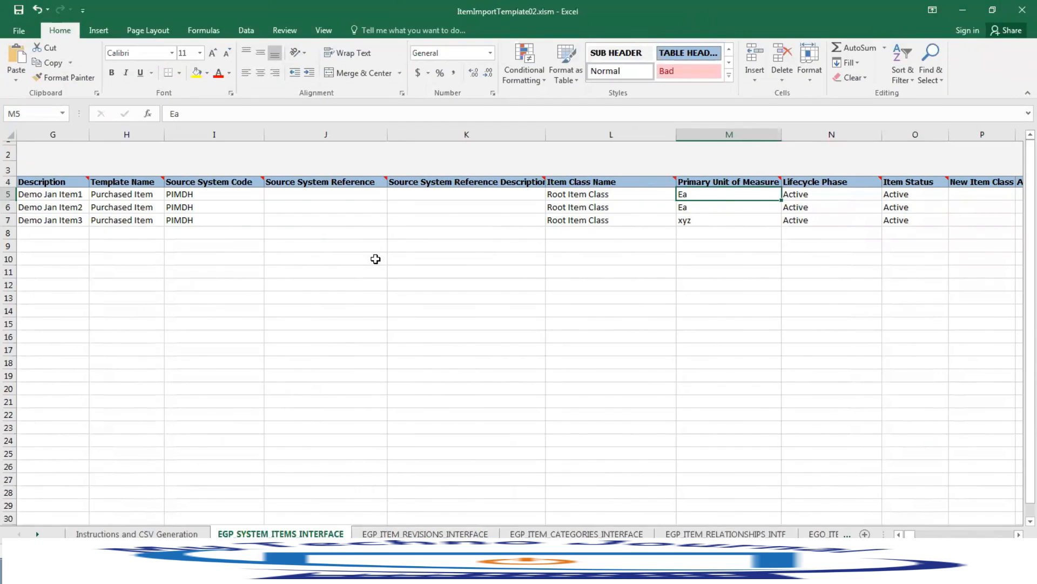
{"action": "key", "text": "Down"}
{"action": "key", "text": "Down"}
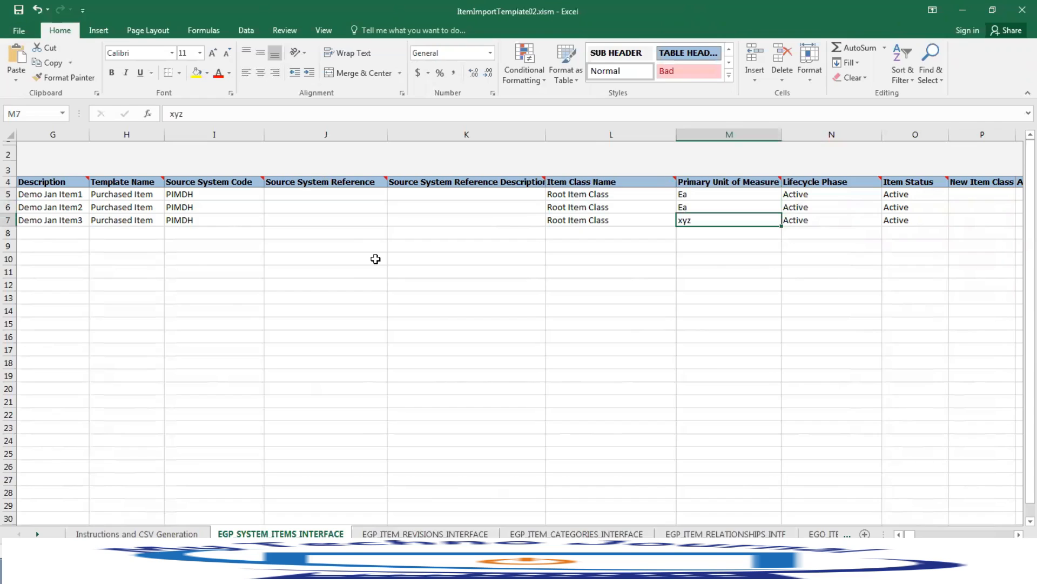
{"action": "key", "text": "Right"}
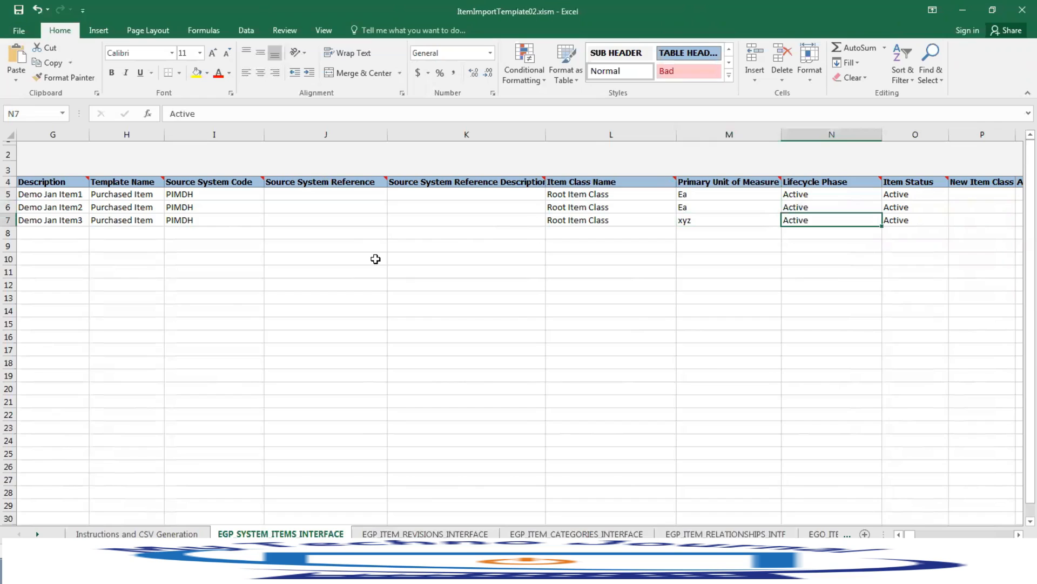
{"action": "key", "text": "Left"}
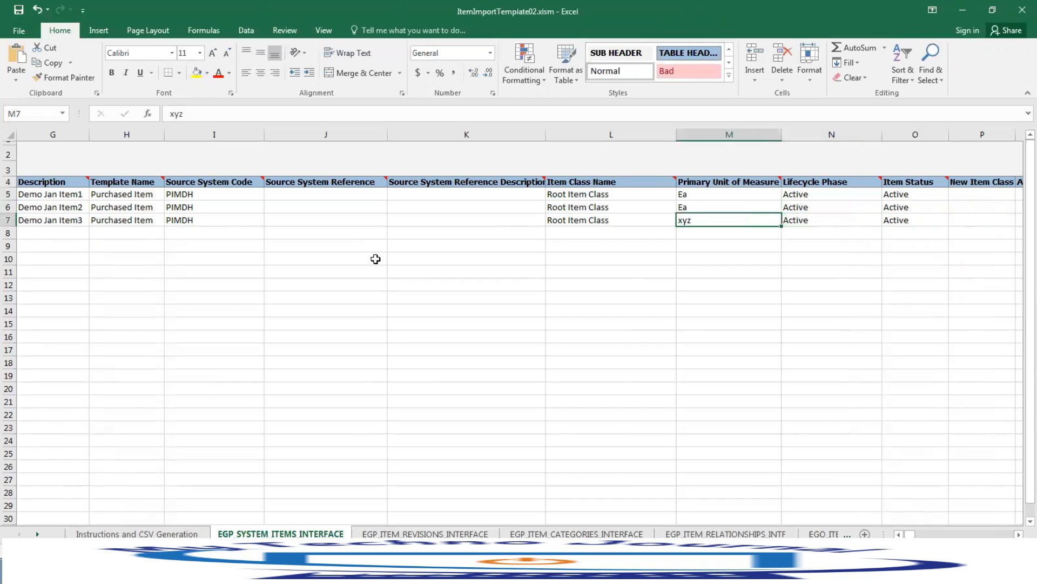
Review the Demo Jan Item3 row back to Transaction Type and select the empty Batch ID cell B5.
{"action": "key", "text": "Right"}
{"action": "key", "text": "Right"}
{"action": "key", "text": "Left"}
{"action": "key", "text": "Left"}
{"action": "key", "text": "Left"}
{"action": "key", "text": "Left"}
{"action": "key", "text": "Left"}
{"action": "key", "text": "Left"}
{"action": "key", "text": "Left"}
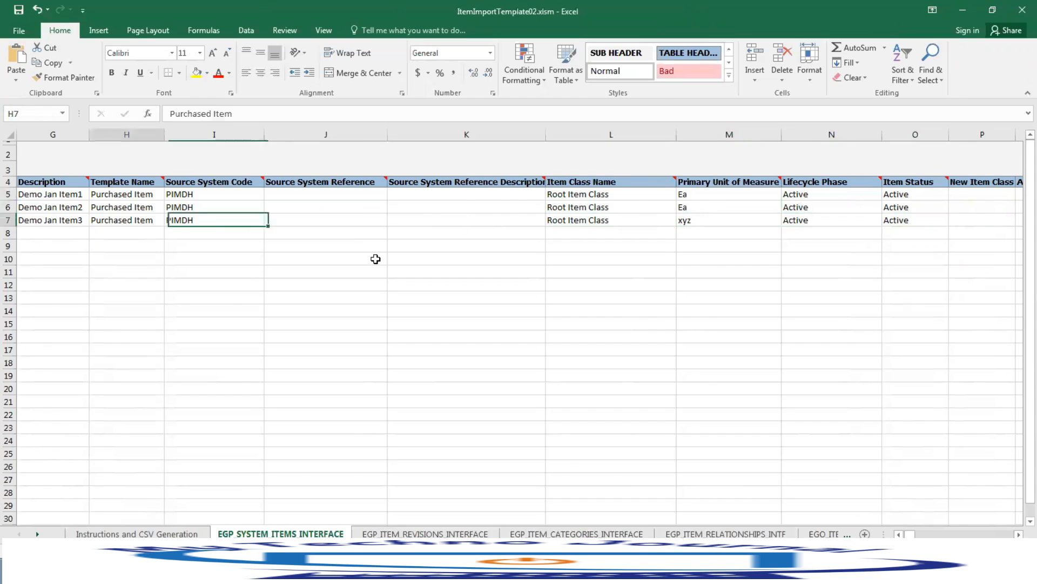
{"action": "key", "text": "Left"}
{"action": "key", "text": "Left"}
{"action": "key", "text": "Left"}
{"action": "key", "text": "Left"}
{"action": "key", "text": "Left"}
{"action": "key", "text": "Left"}
{"action": "key", "text": "Left"}
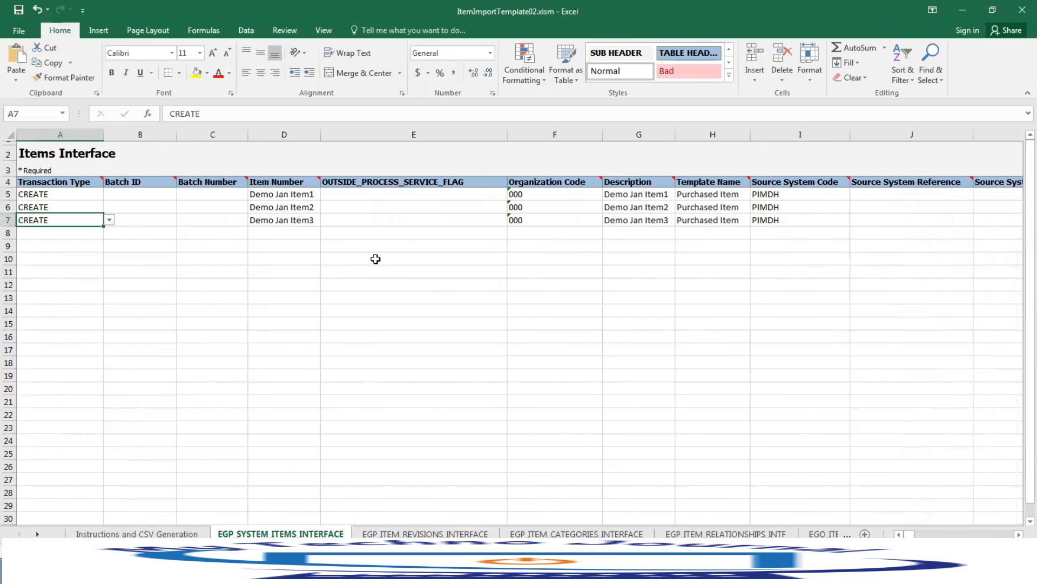
{"action": "key", "text": "Up"}
{"action": "key", "text": "Right"}
{"action": "key", "text": "Up"}
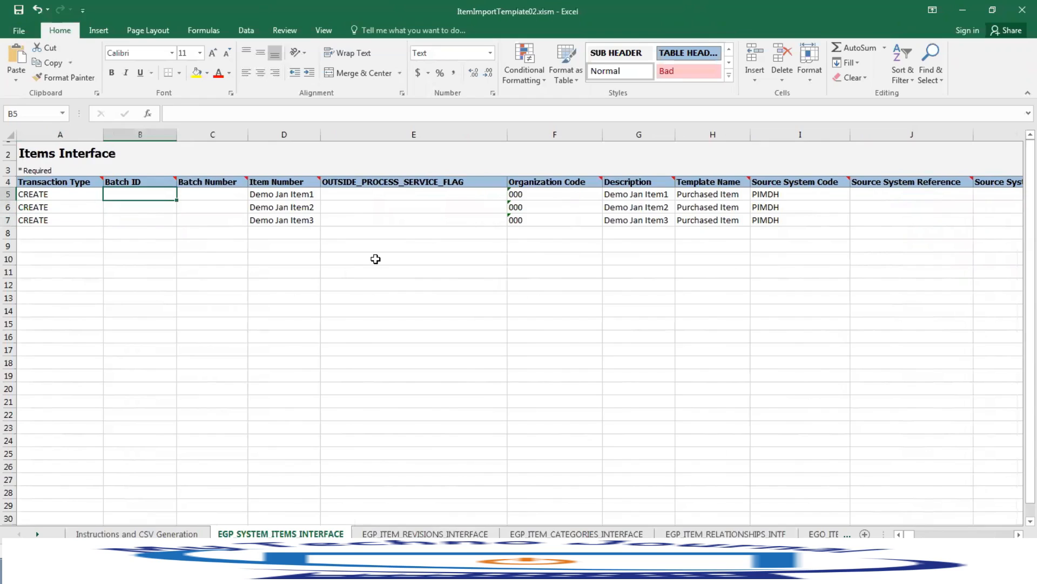
Switch to the Oracle Applications session in the browser and open Manage Item Batches under Product Information Management.
{"action": "key", "text": "alt+Tab"}
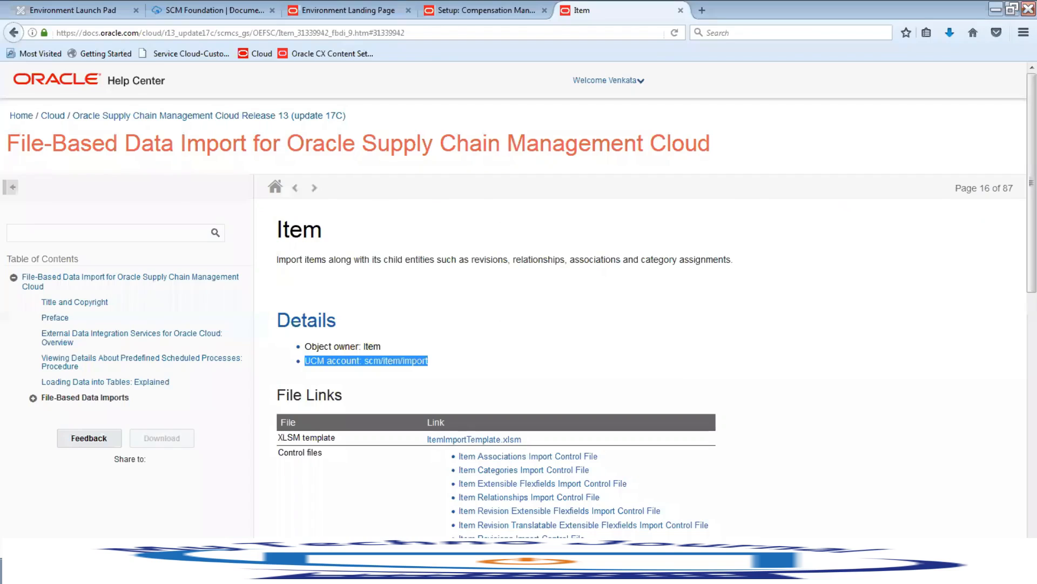
{"action": "left_click", "coordinate": [456, 13]}
{"action": "left_click", "coordinate": [633, 76]}
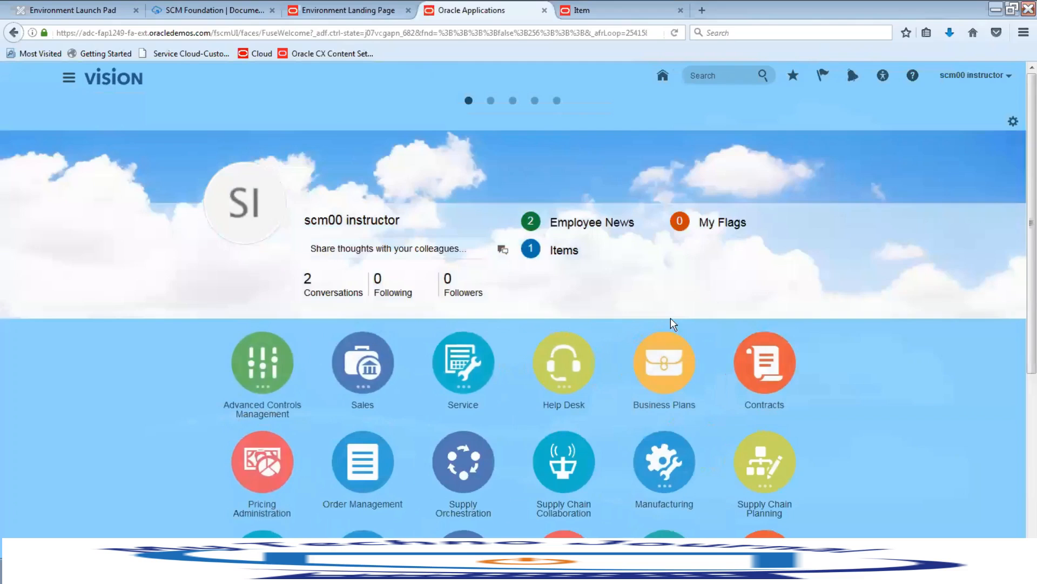
{"action": "scroll", "coordinate": [670, 318], "scroll_direction": "down", "scroll_amount": 5}
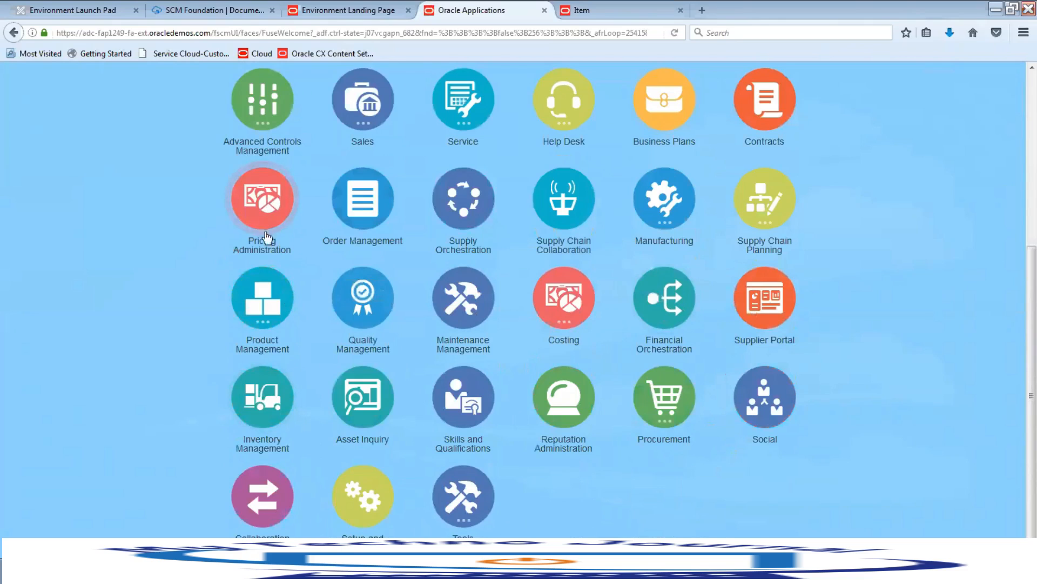
{"action": "left_click", "coordinate": [274, 290]}
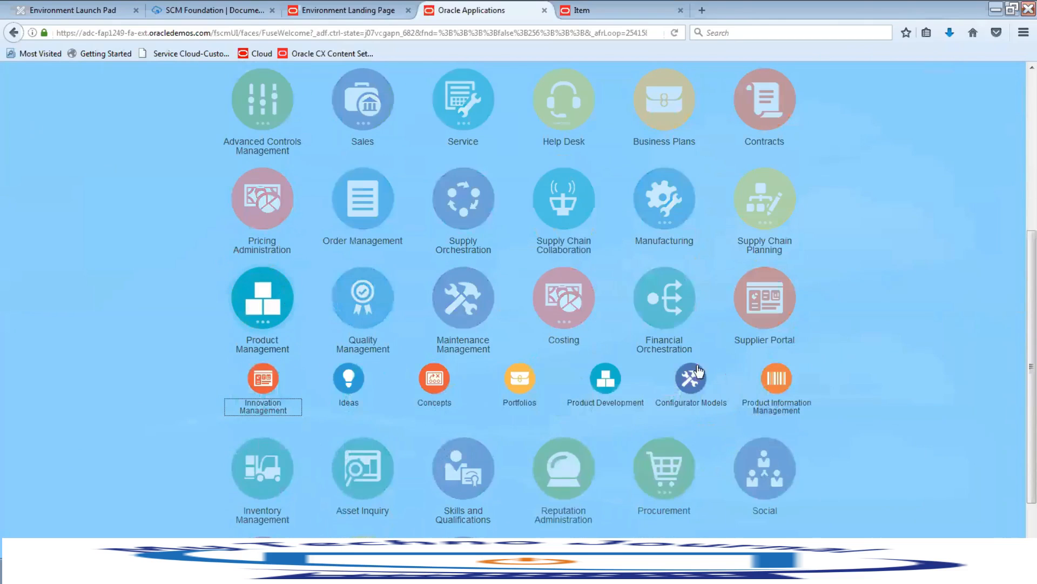
{"action": "left_click", "coordinate": [778, 382]}
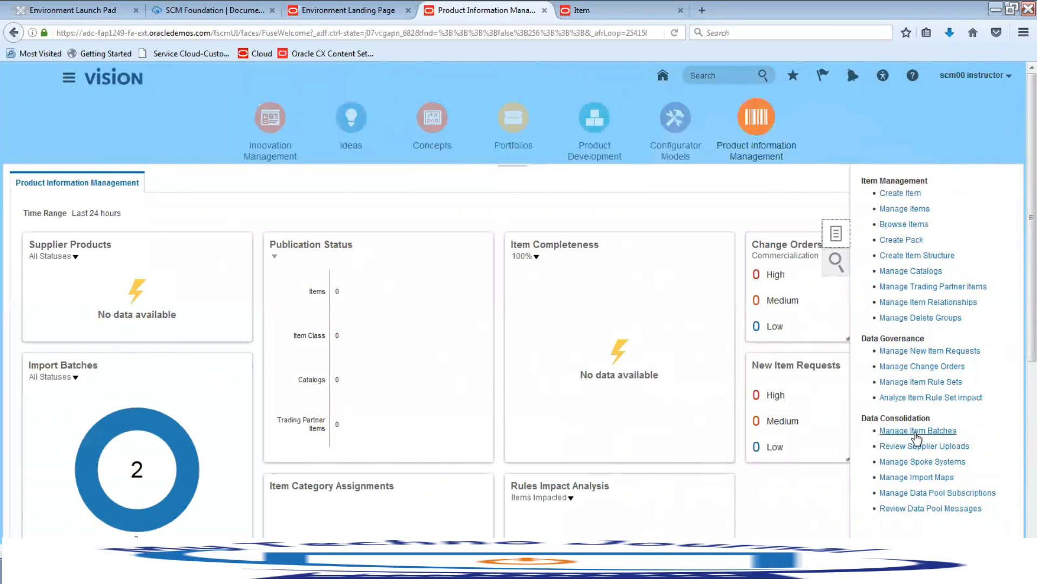
{"action": "left_click", "coordinate": [917, 432]}
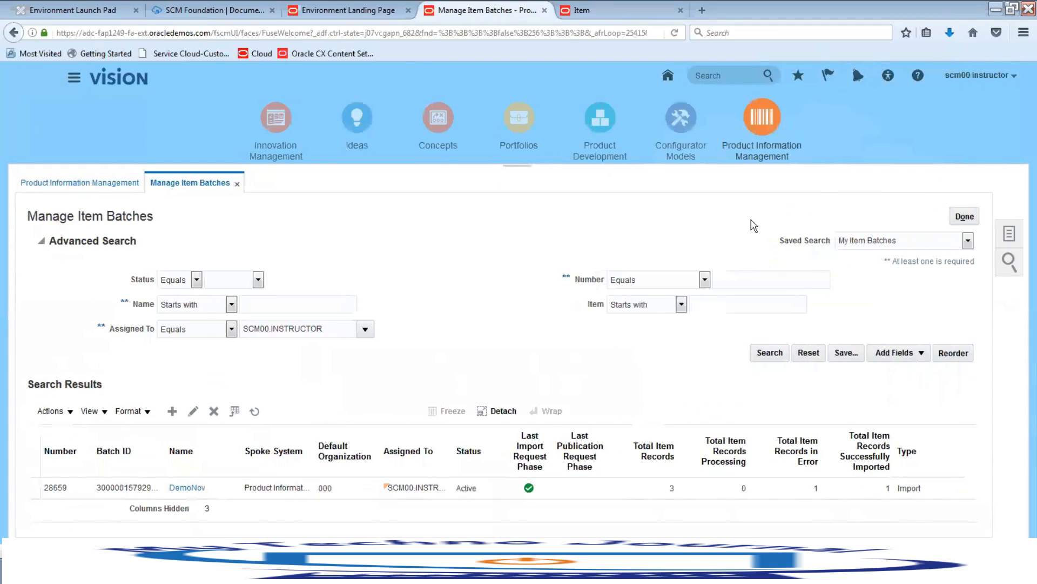
Create an item batch named Demo Jan, keeping the default spoke system and organization, and refresh the batch list.
{"action": "left_click", "coordinate": [173, 412]}
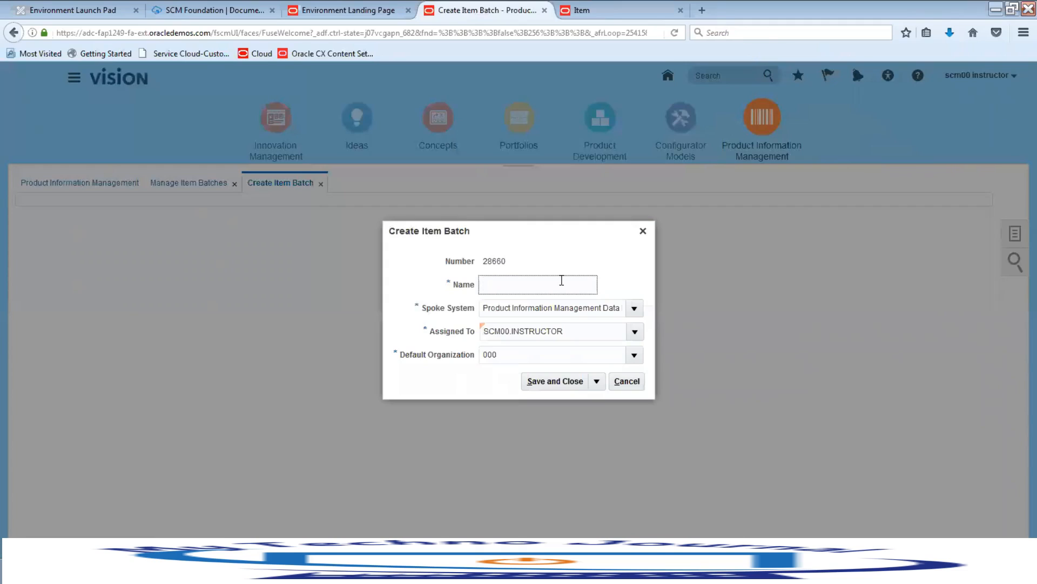
{"action": "type", "text": "emo Jan"}
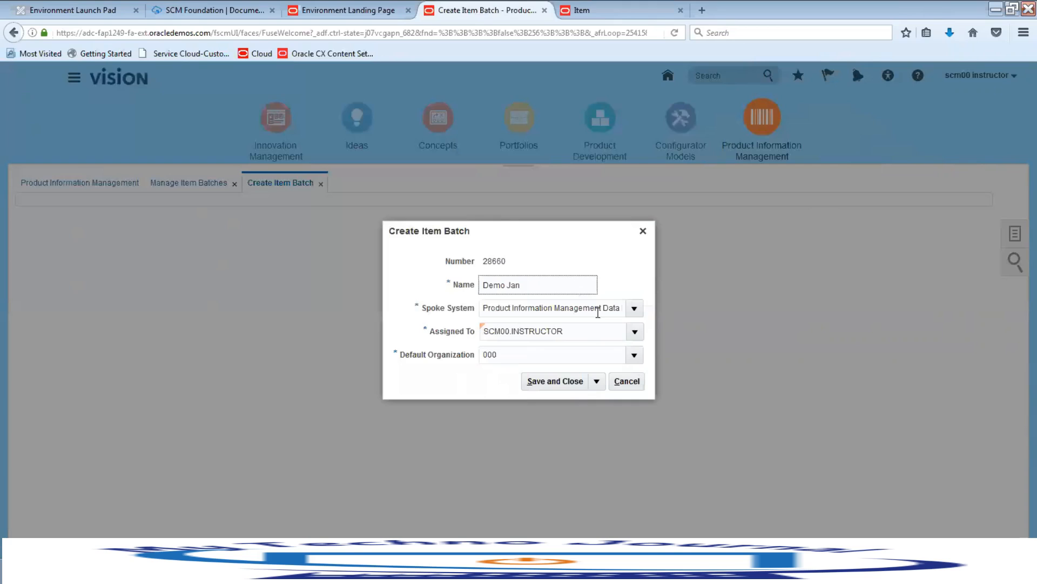
{"action": "left_click", "coordinate": [571, 384]}
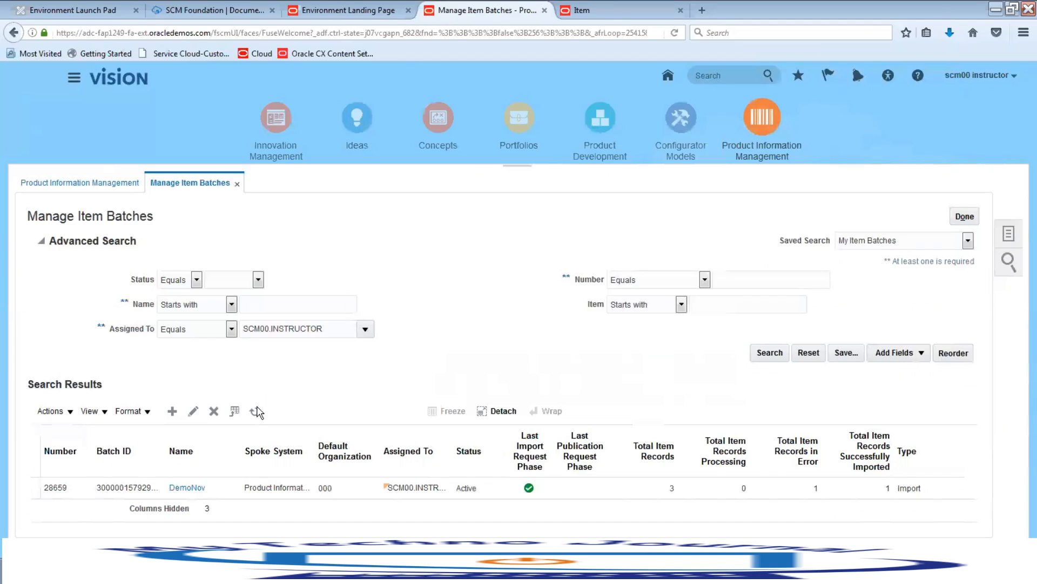
{"action": "left_click", "coordinate": [256, 411]}
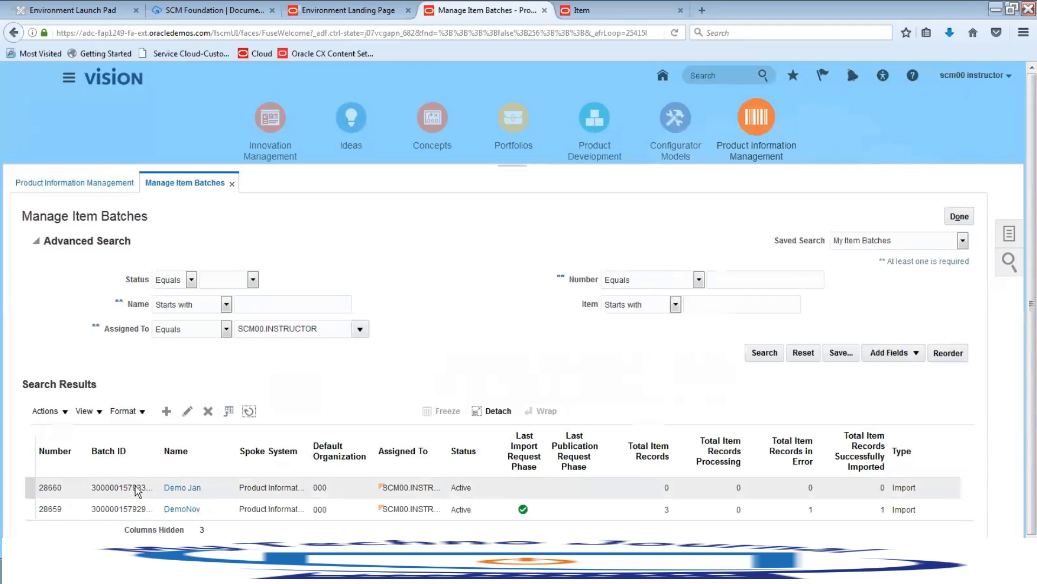
Export the item batch list to Excel and open the exported file despite the format mismatch.
{"action": "left_click", "coordinate": [229, 412]}
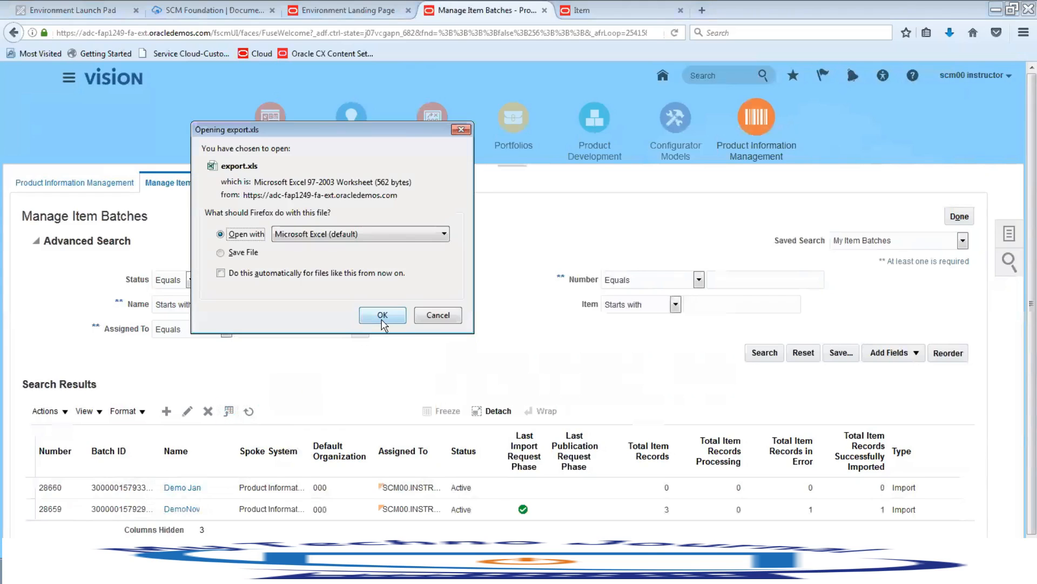
{"action": "left_click", "coordinate": [381, 315]}
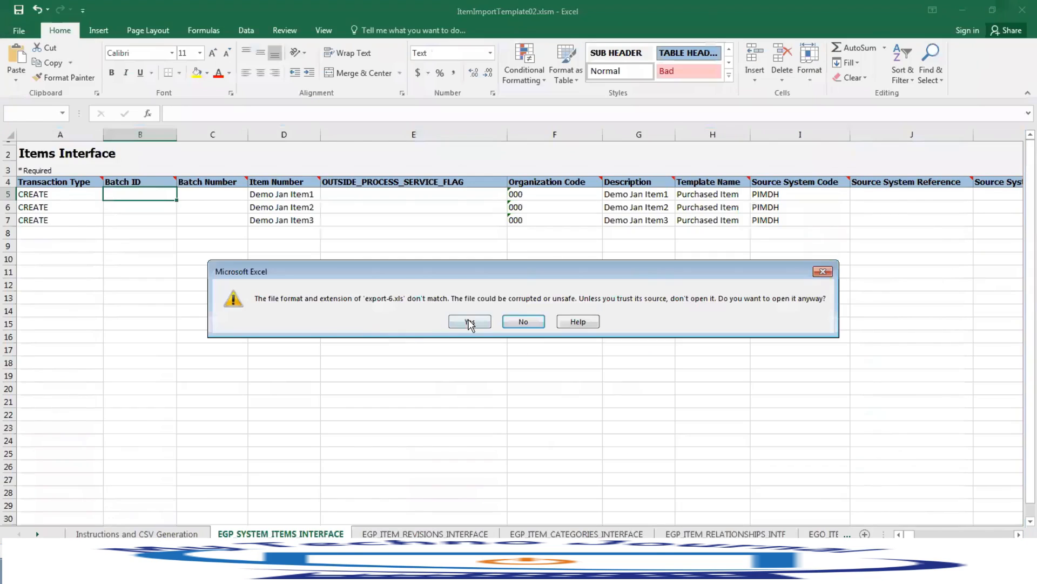
{"action": "left_click", "coordinate": [470, 322]}
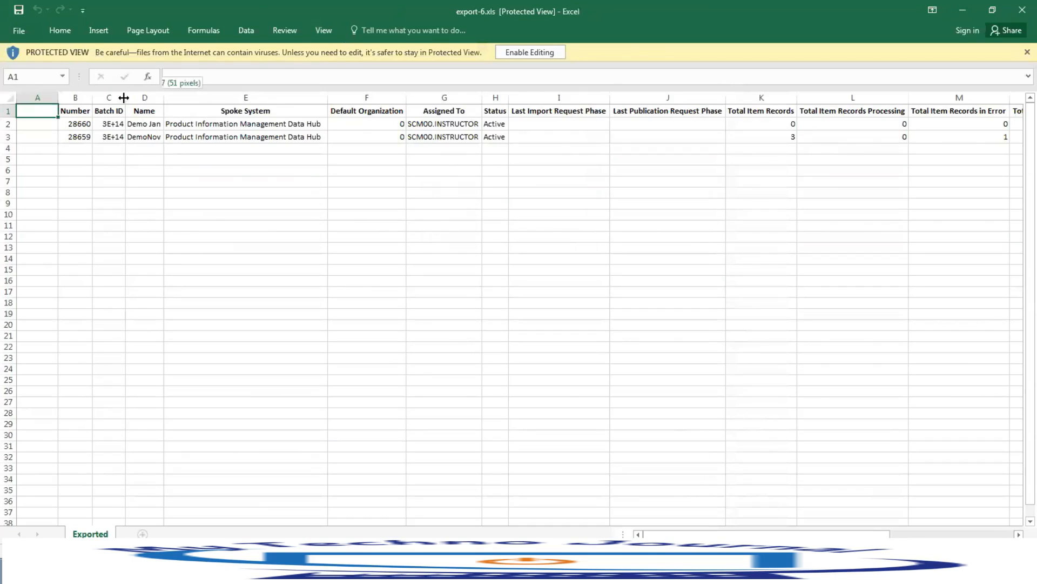
Enable editing of the export and copy the full Batch ID of the Demo Jan batch from cell C2.
{"action": "left_click_drag", "start_coordinate": [123, 97], "coordinate": [136, 97]}
{"action": "left_click", "coordinate": [126, 124]}
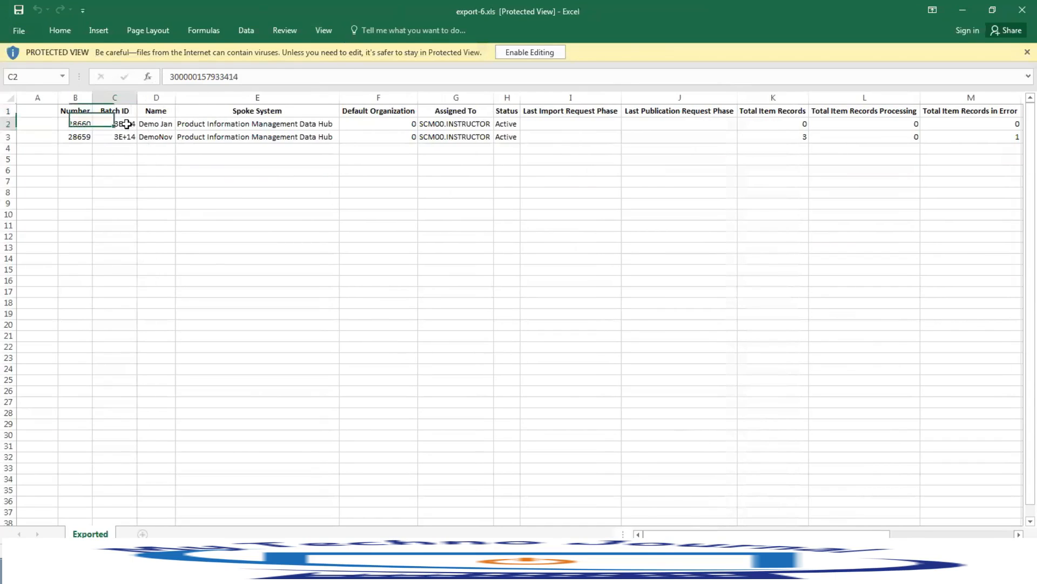
{"action": "left_click", "coordinate": [249, 79]}
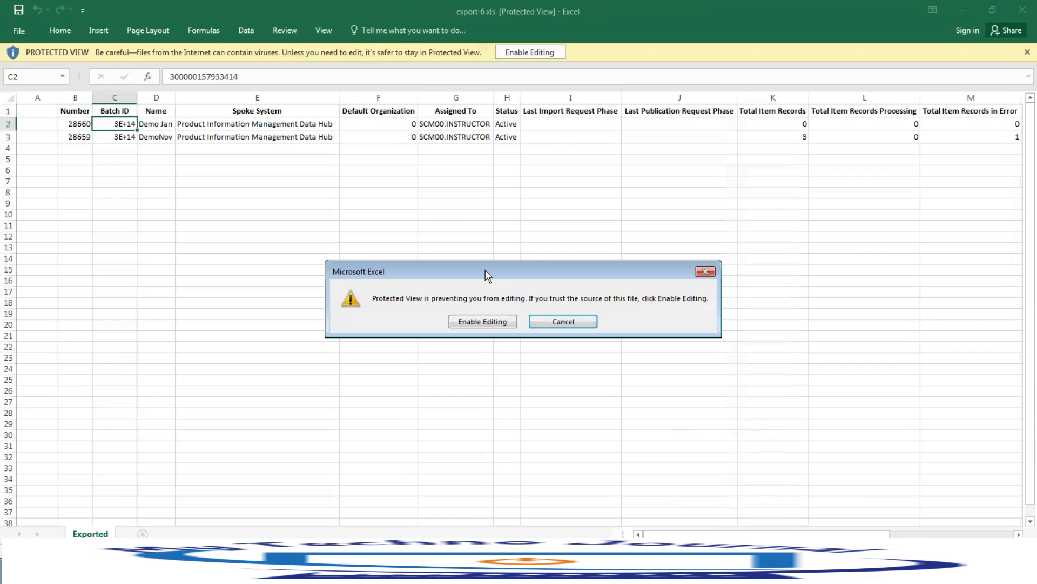
{"action": "left_click", "coordinate": [512, 322]}
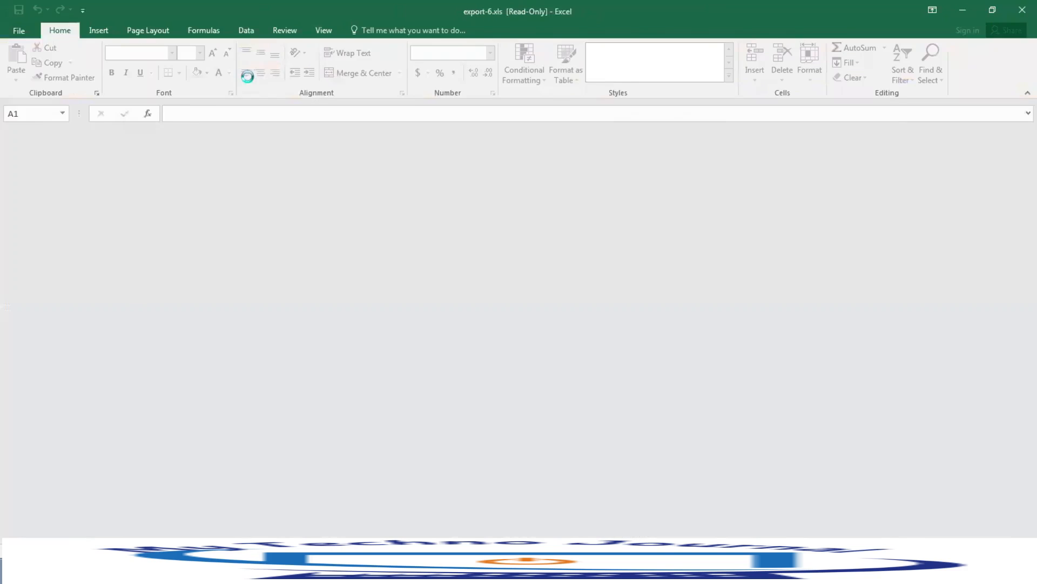
{"action": "left_click_drag", "start_coordinate": [240, 114], "coordinate": [169, 115]}
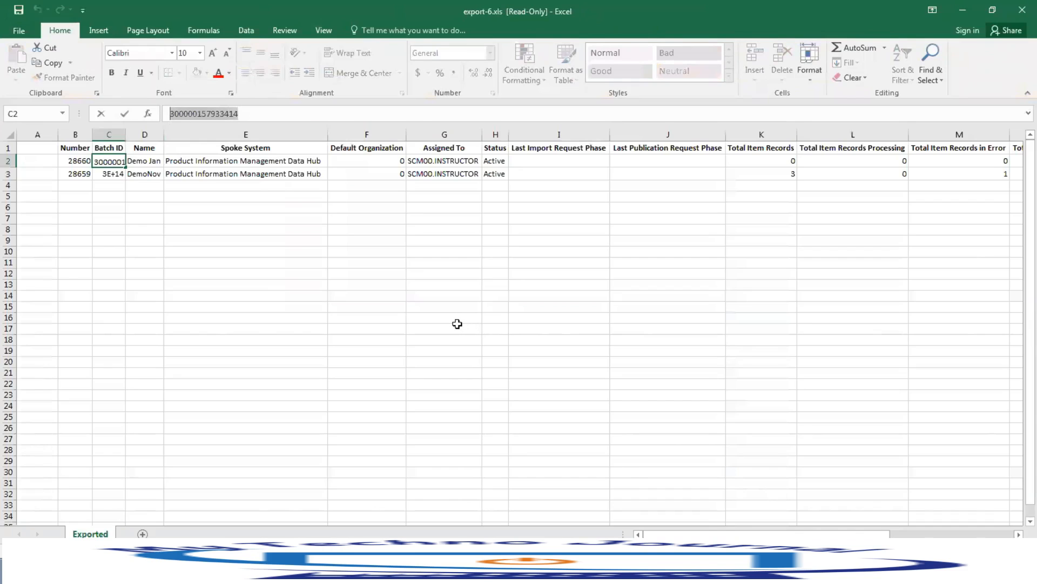
{"action": "key", "text": "ctrl+c"}
{"action": "key", "text": "Right"}
Try pasting the copied Batch ID over the selected service URL in Notepad and undo the replacement.
{"action": "key", "text": "alt+Tab"}
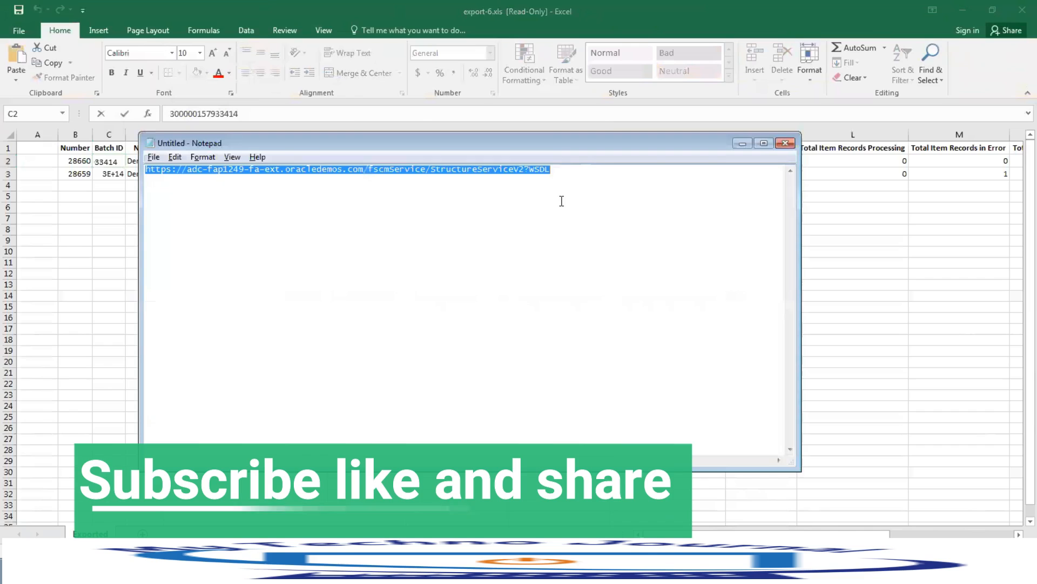
{"action": "key", "text": "ctrl+v"}
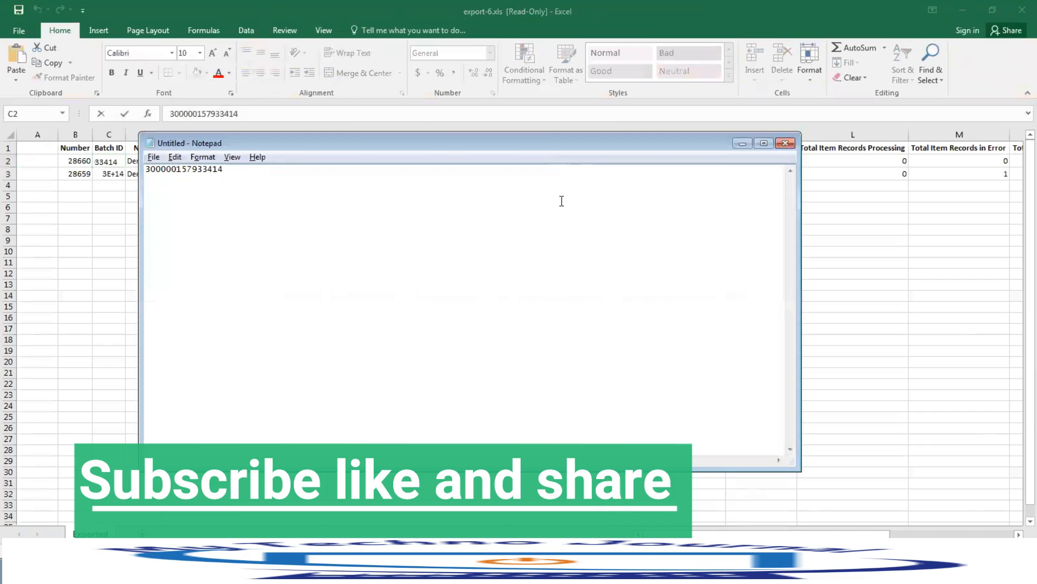
{"action": "left_click", "coordinate": [742, 143]}
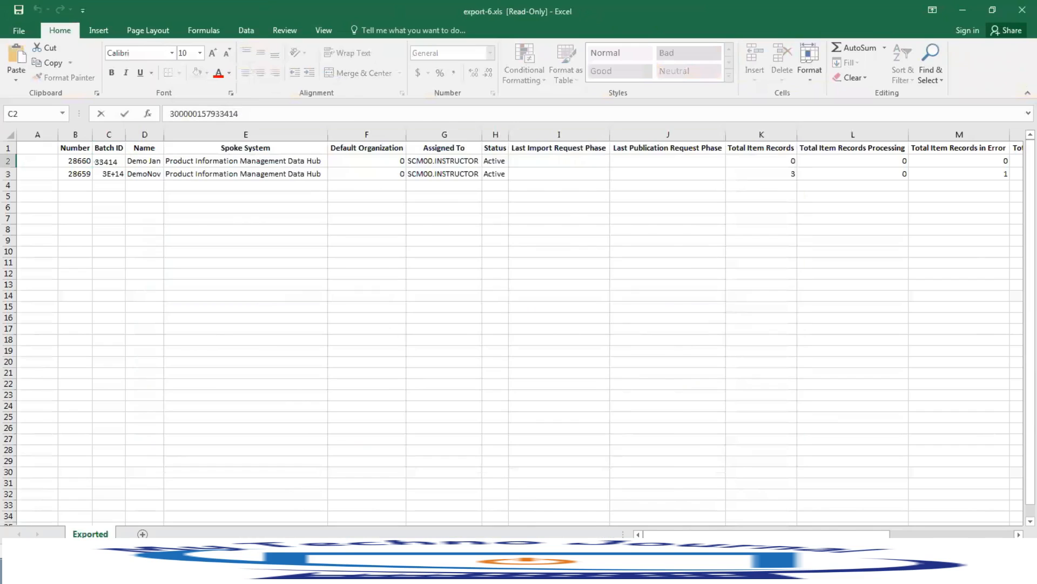
{"action": "key", "text": "alt+Tab"}
{"action": "right_click", "coordinate": [369, 339]}
{"action": "left_click", "coordinate": [403, 348]}
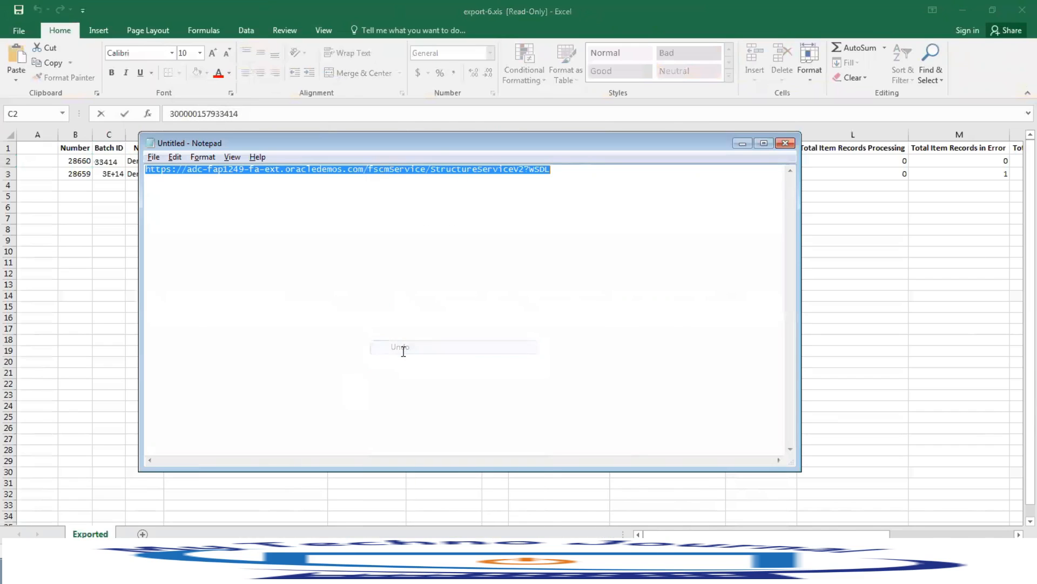
Paste the Batch ID on a new line below the URL in Notepad and close the exported workbook without saving.
{"action": "left_click", "coordinate": [562, 255]}
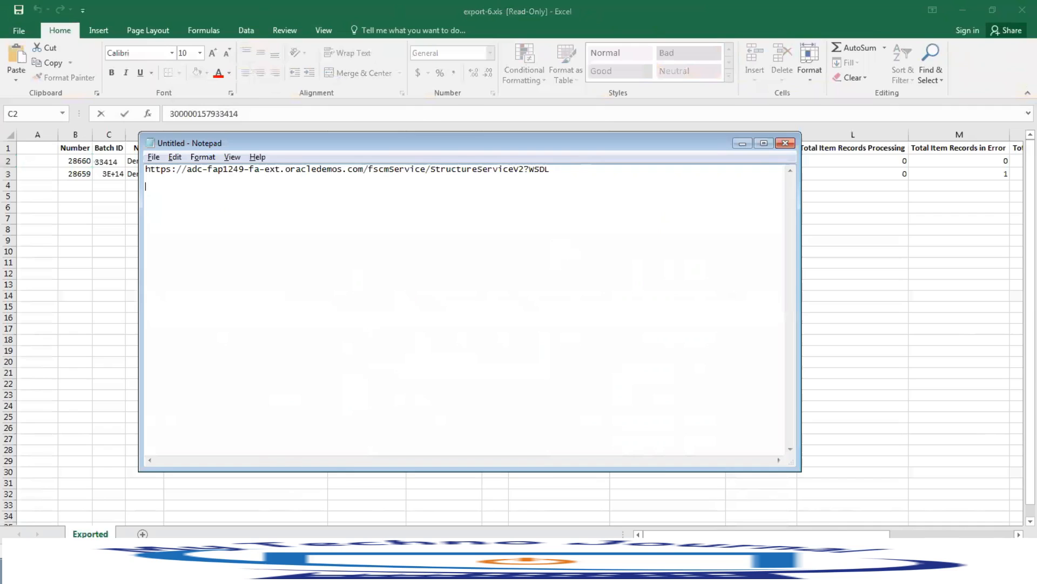
{"action": "key", "text": "ctrl+v"}
{"action": "key", "text": "alt+Tab"}
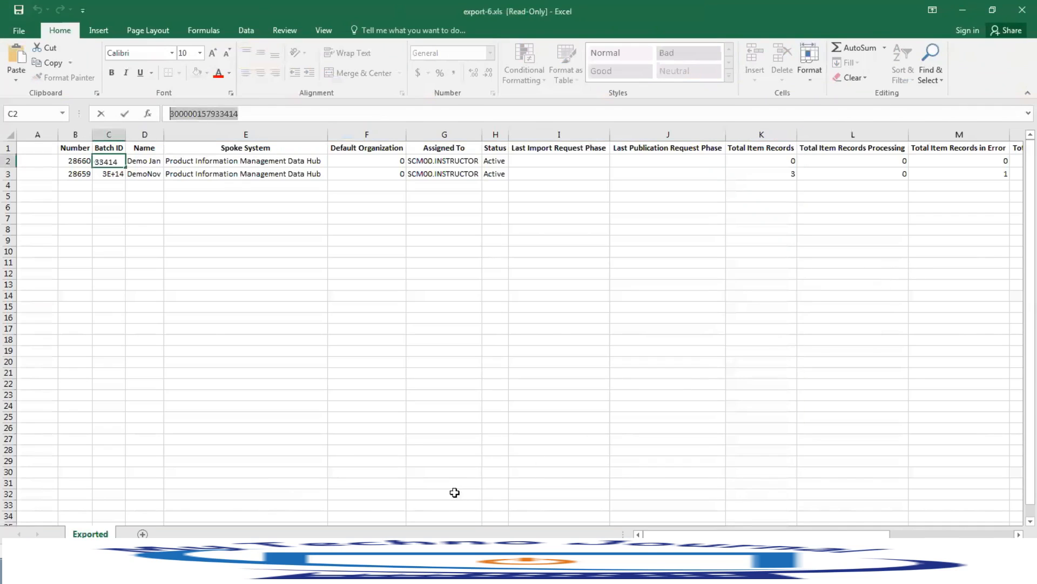
{"action": "left_click", "coordinate": [1022, 9]}
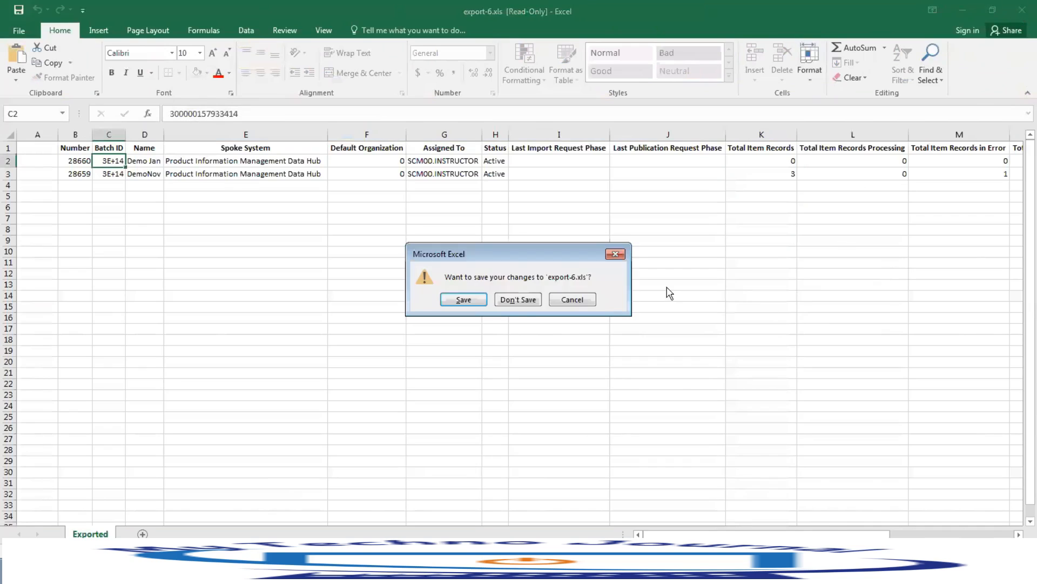
{"action": "left_click", "coordinate": [518, 299]}
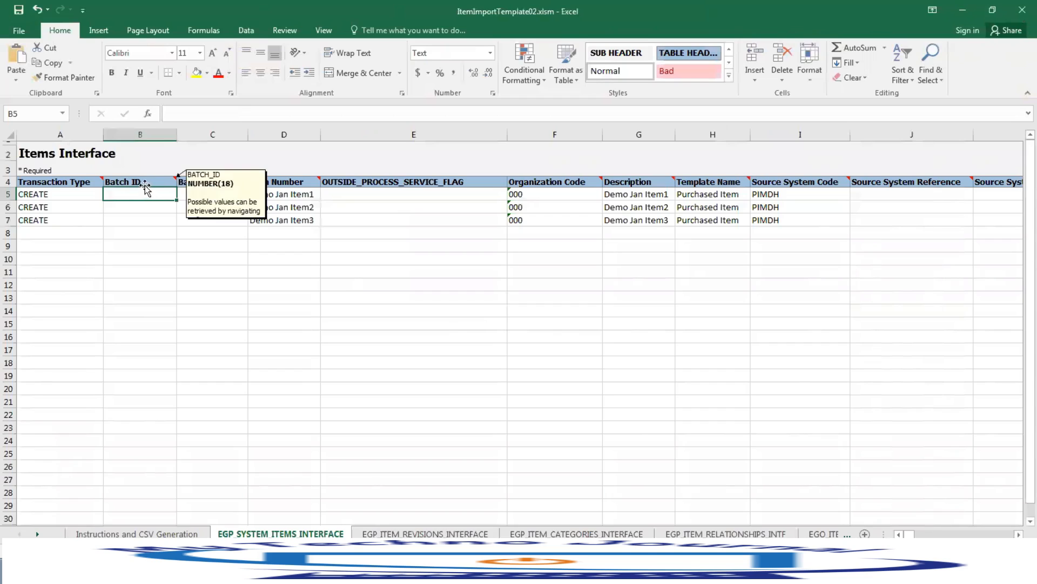
{"action": "double_click", "coordinate": [134, 194]}
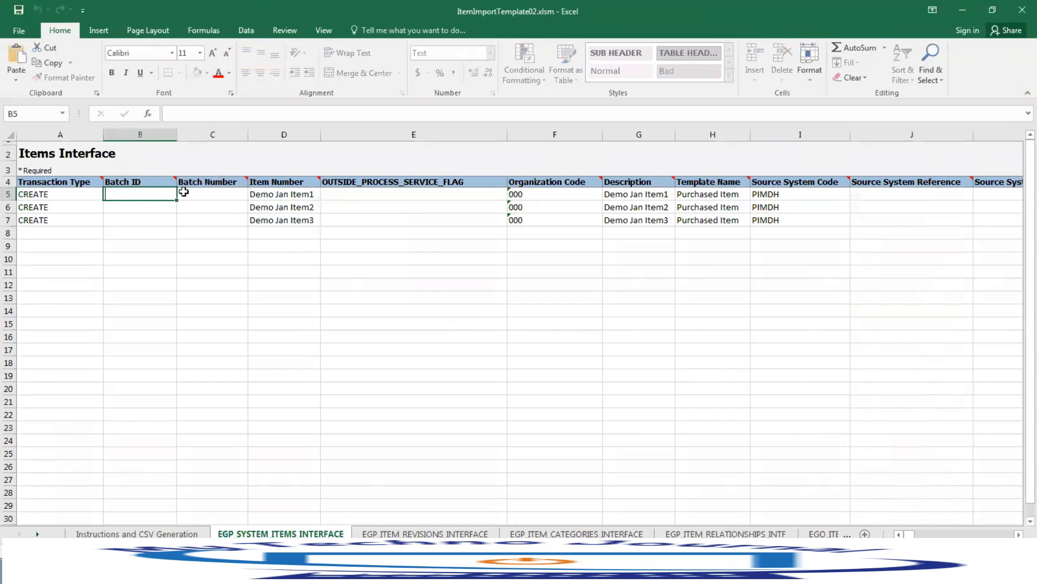
{"action": "key", "text": "ctrl+v"}
{"action": "key", "text": "Return"}
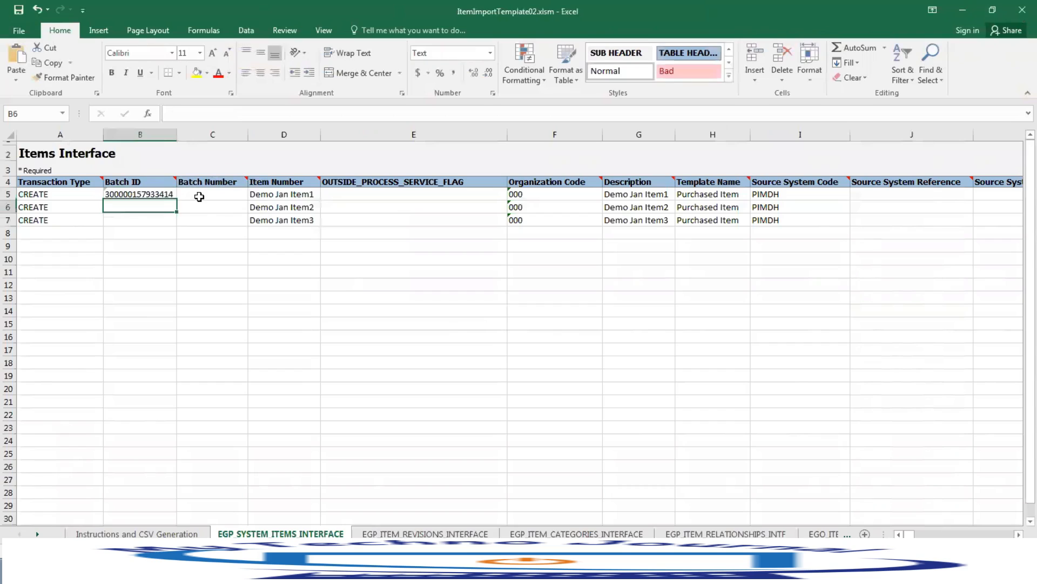
{"action": "key", "text": "ctrl+v"}
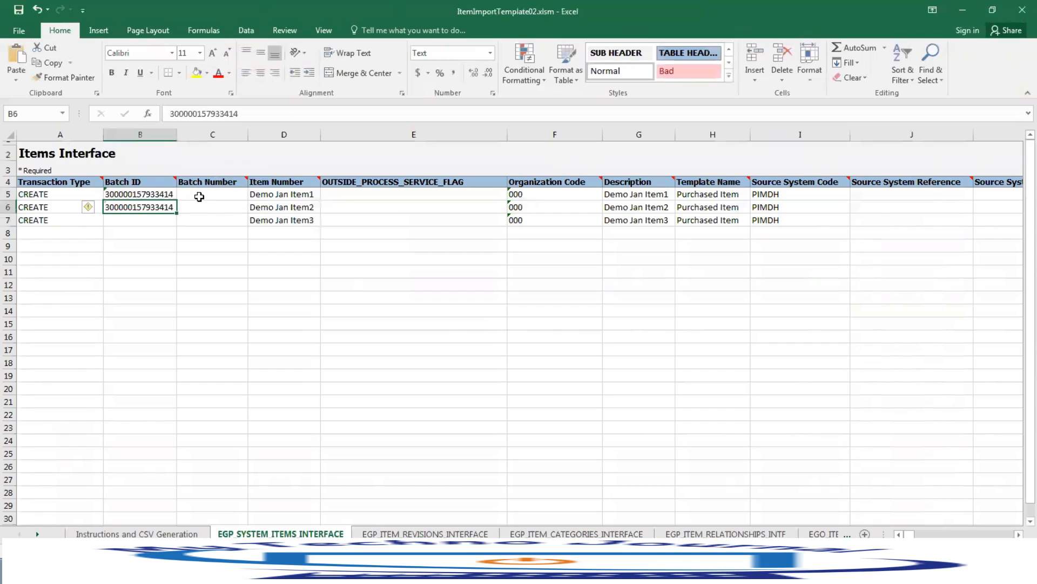
{"action": "key", "text": "Return"}
{"action": "key", "text": "ctrl+v"}
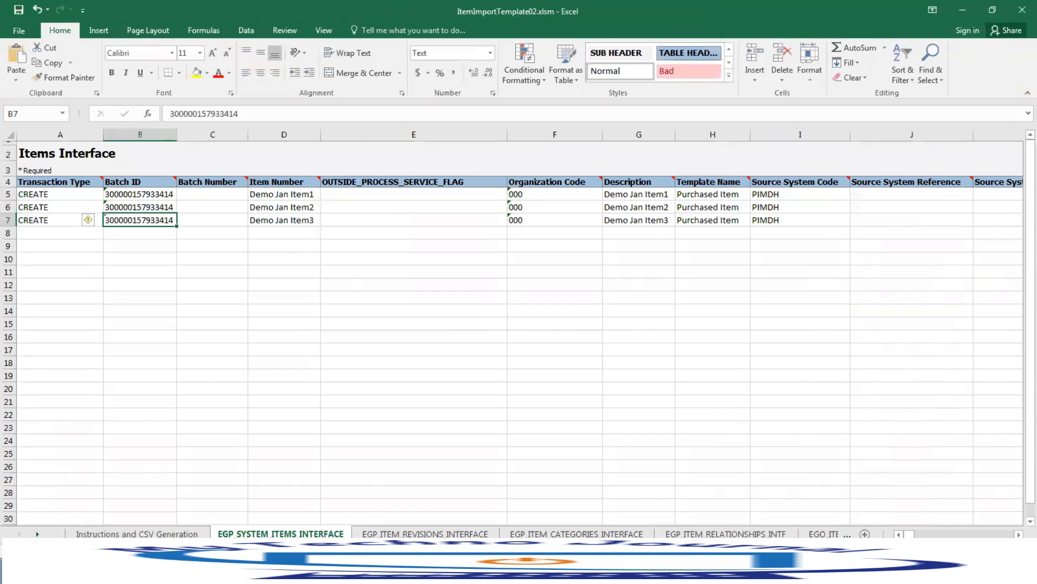
{"action": "left_click", "coordinate": [17, 14]}
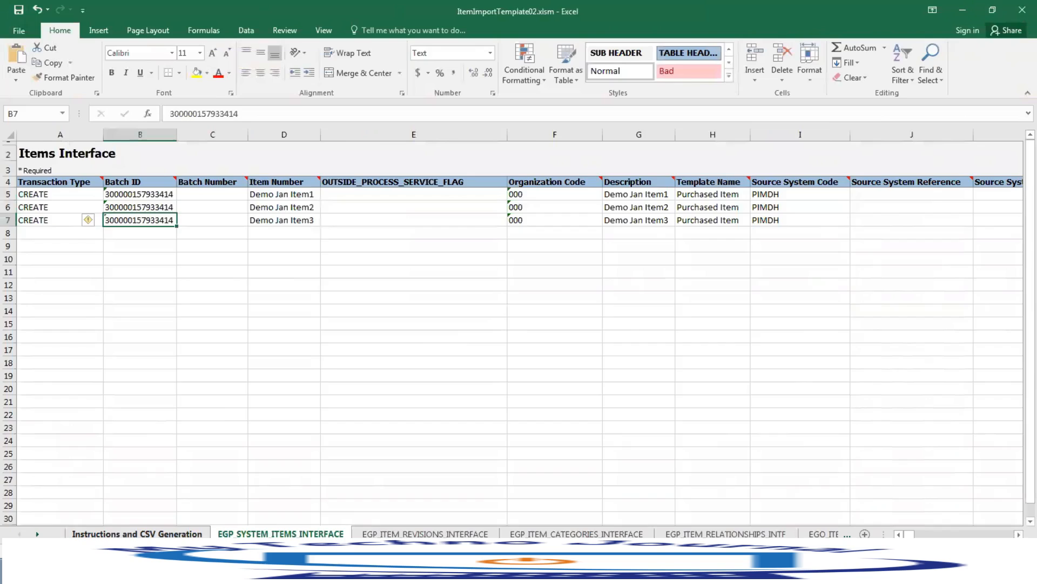
Generate the CSV files from the Instructions and CSV Generation sheet, saving the ZIP as egpitemsimport02.zip in the Demo2 folder.
{"action": "left_click", "coordinate": [137, 534]}
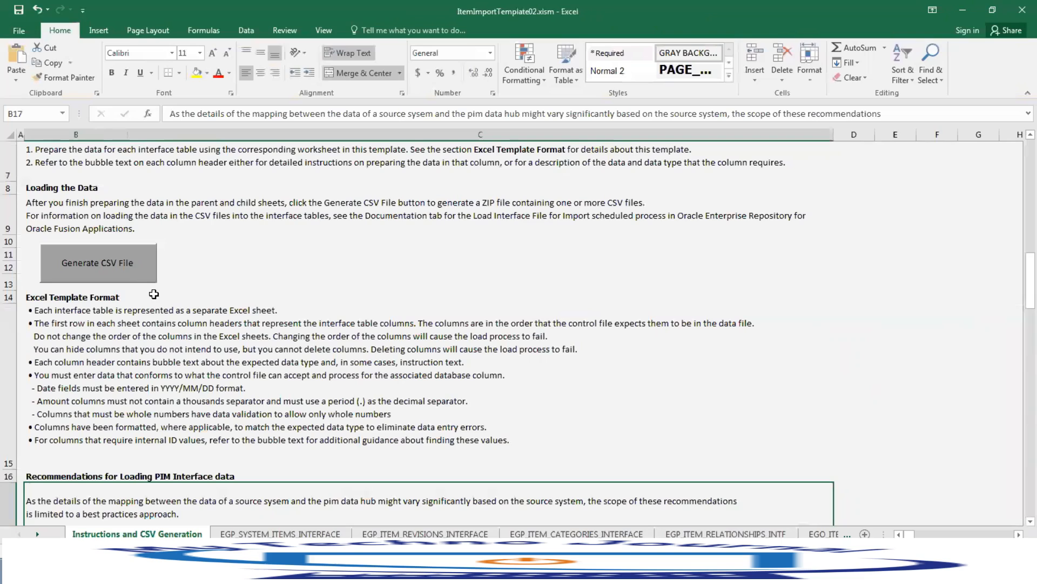
{"action": "left_click", "coordinate": [121, 264]}
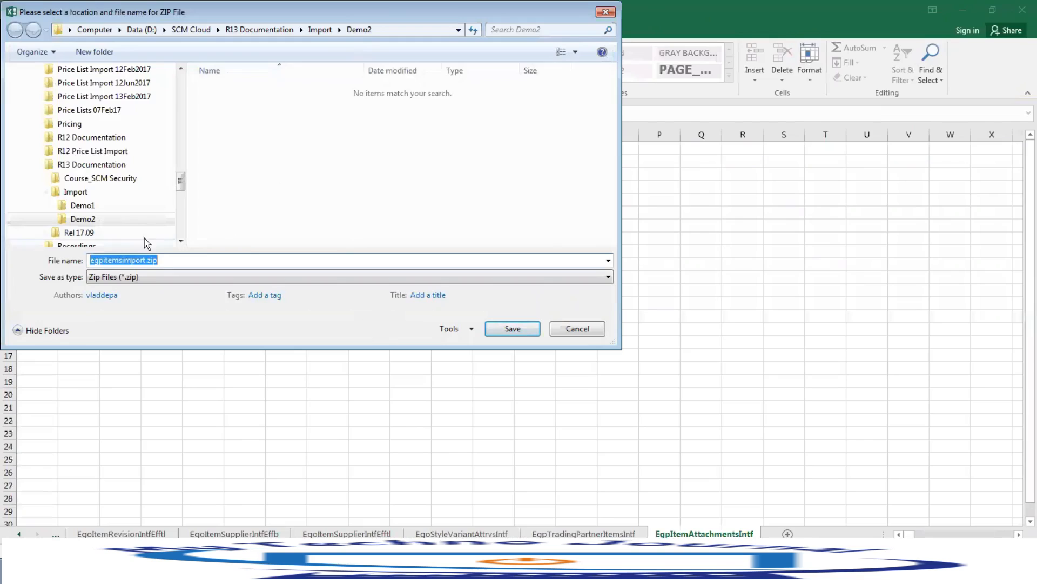
{"action": "left_click", "coordinate": [143, 262]}
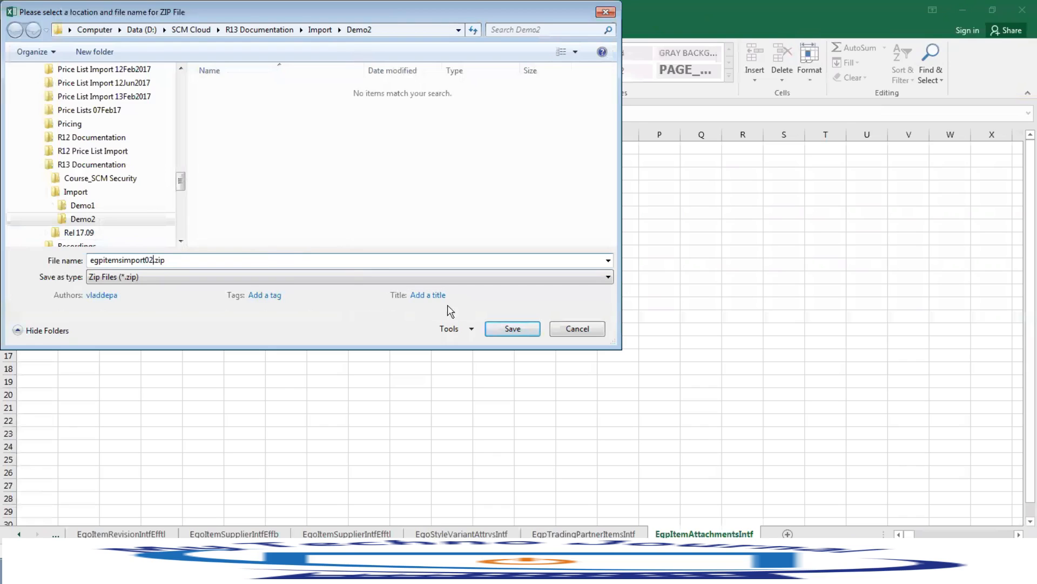
{"action": "left_click", "coordinate": [513, 329]}
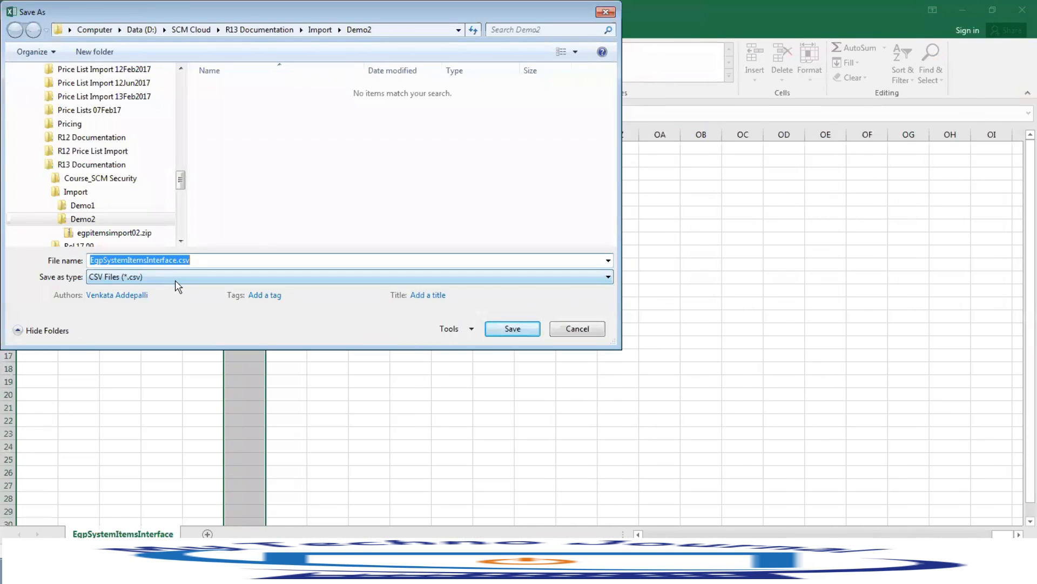
Save all generated interface CSV files, from EgpSystemItemsInterface.csv through EgpItemAttachmentsIntf.csv, in the Demo2 folder under their suggested names.
{"action": "left_click", "coordinate": [502, 330]}
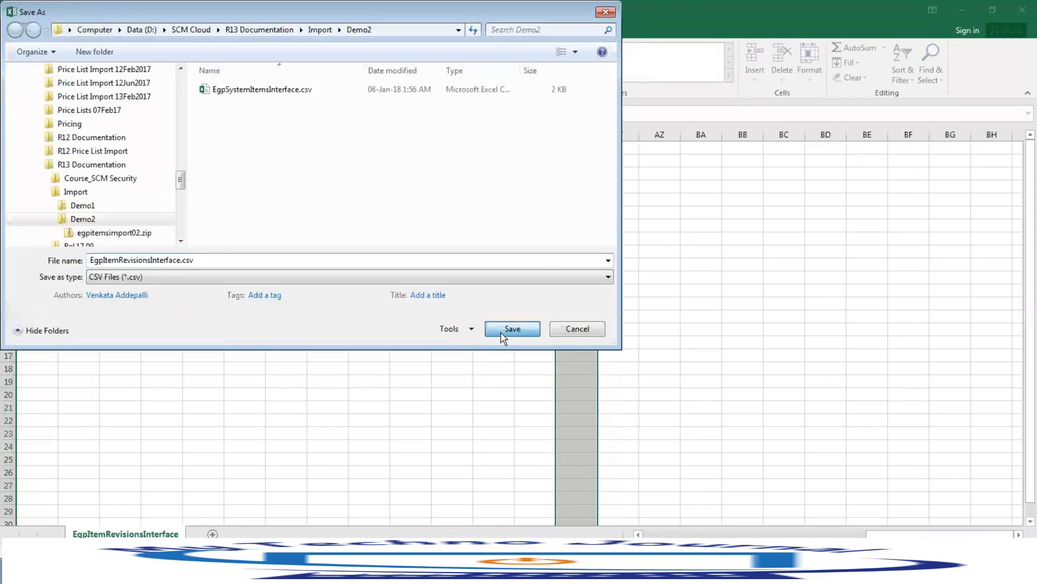
{"action": "left_click", "coordinate": [501, 334]}
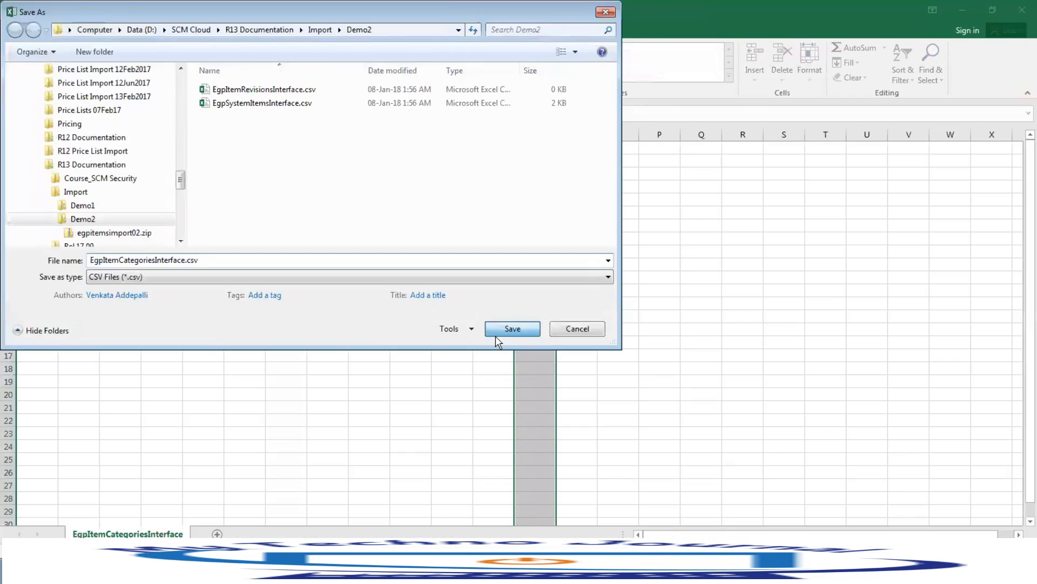
{"action": "left_click", "coordinate": [495, 336]}
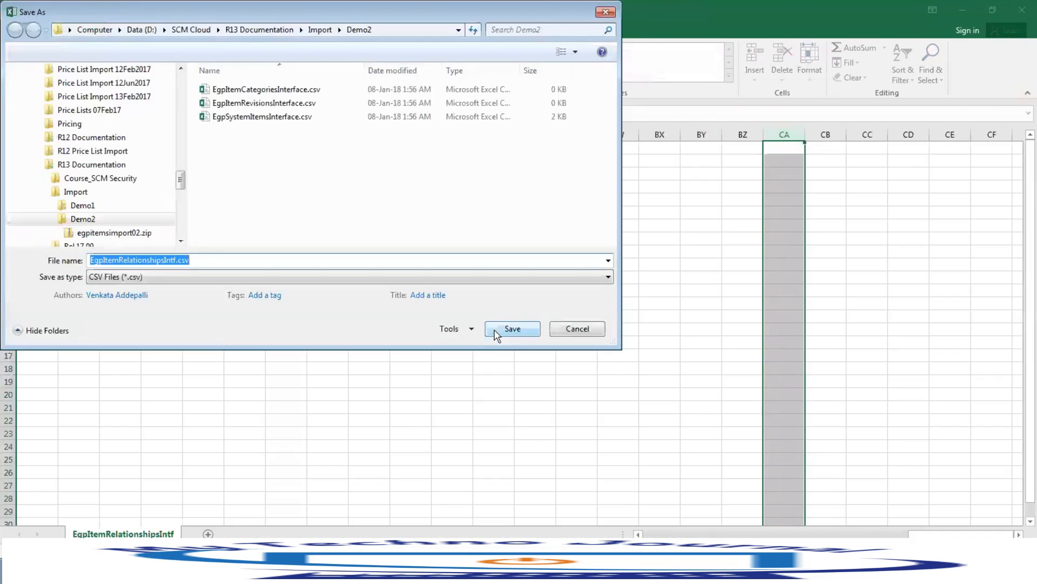
{"action": "left_click", "coordinate": [496, 335]}
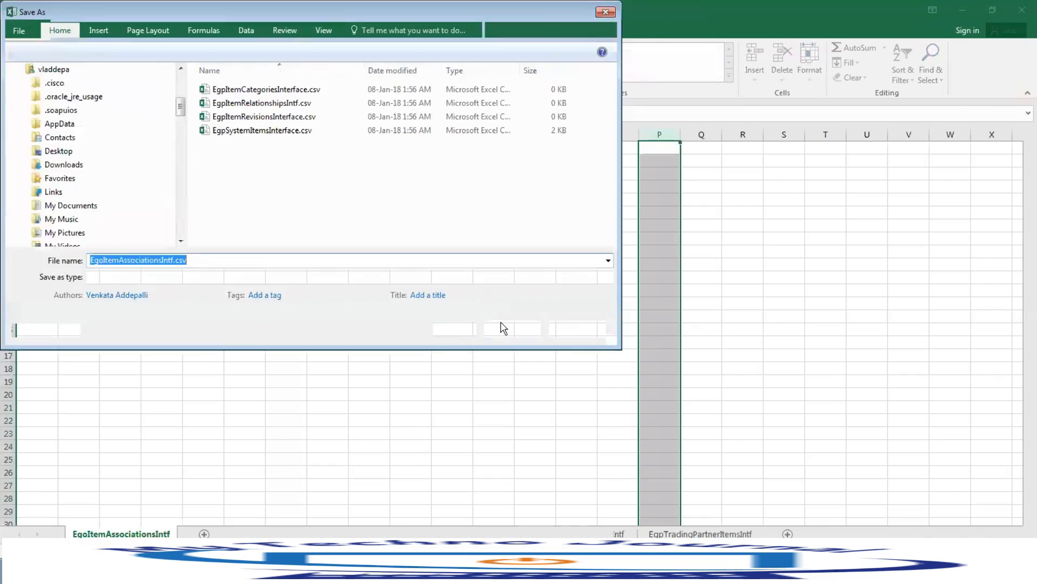
{"action": "left_click", "coordinate": [503, 328]}
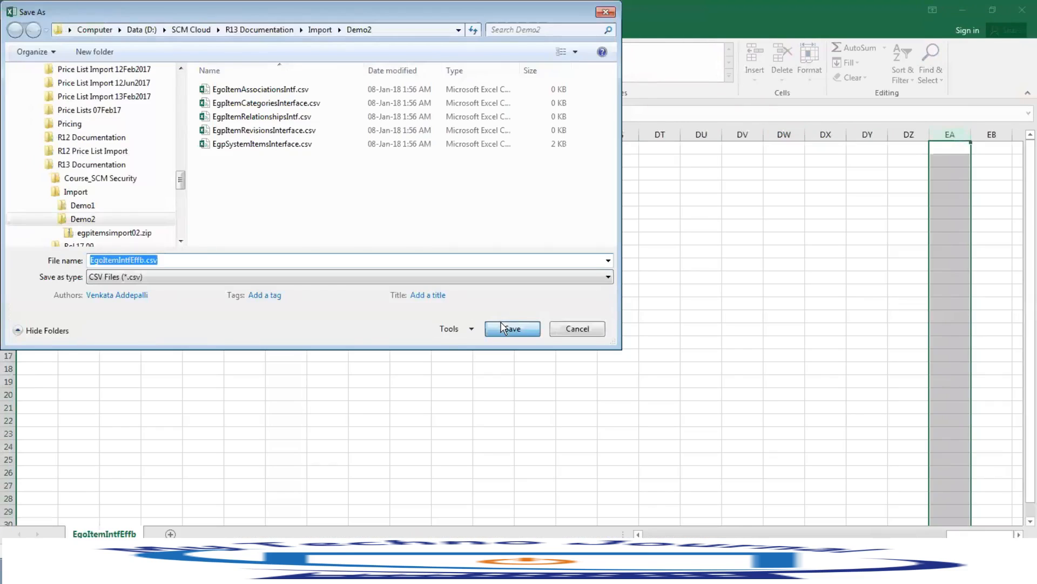
{"action": "left_click", "coordinate": [504, 329]}
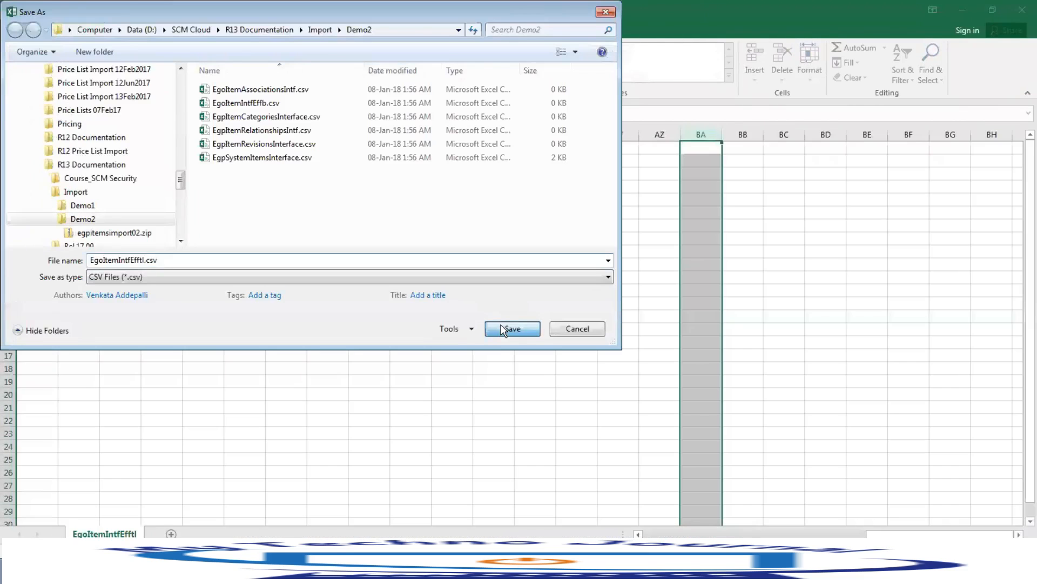
{"action": "left_click", "coordinate": [503, 329]}
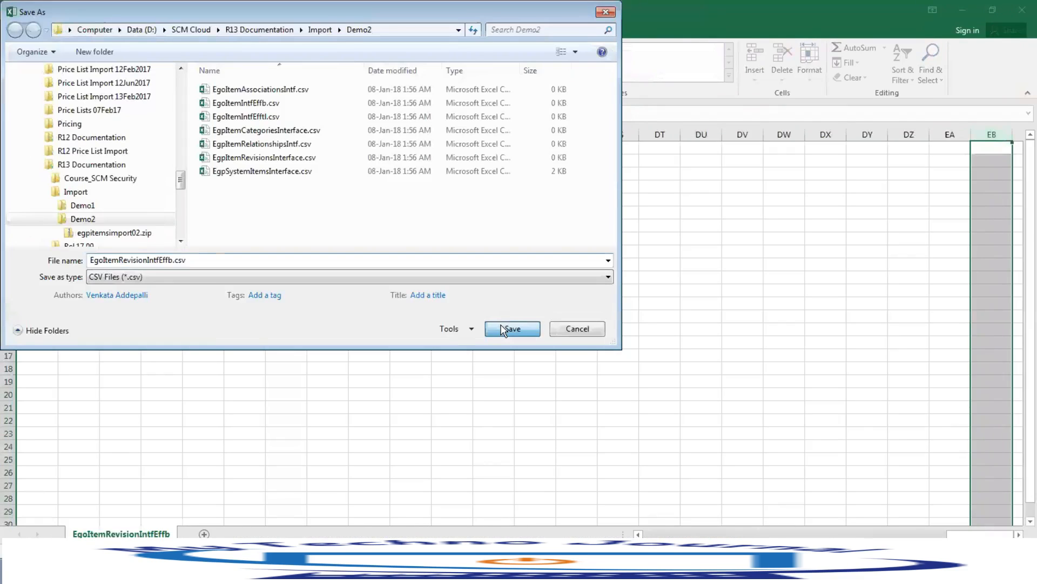
{"action": "left_click", "coordinate": [502, 328]}
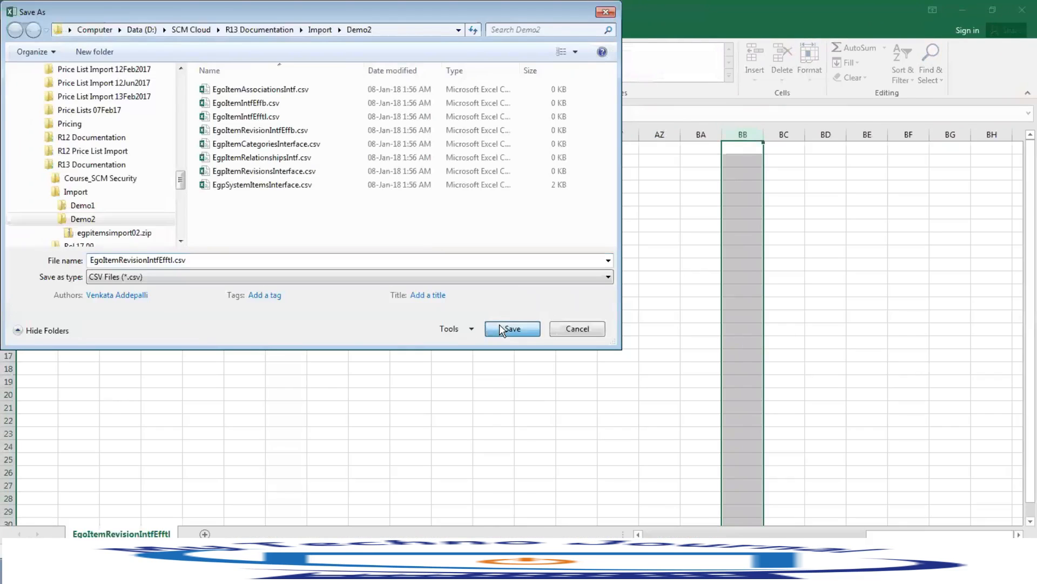
{"action": "left_click", "coordinate": [500, 329]}
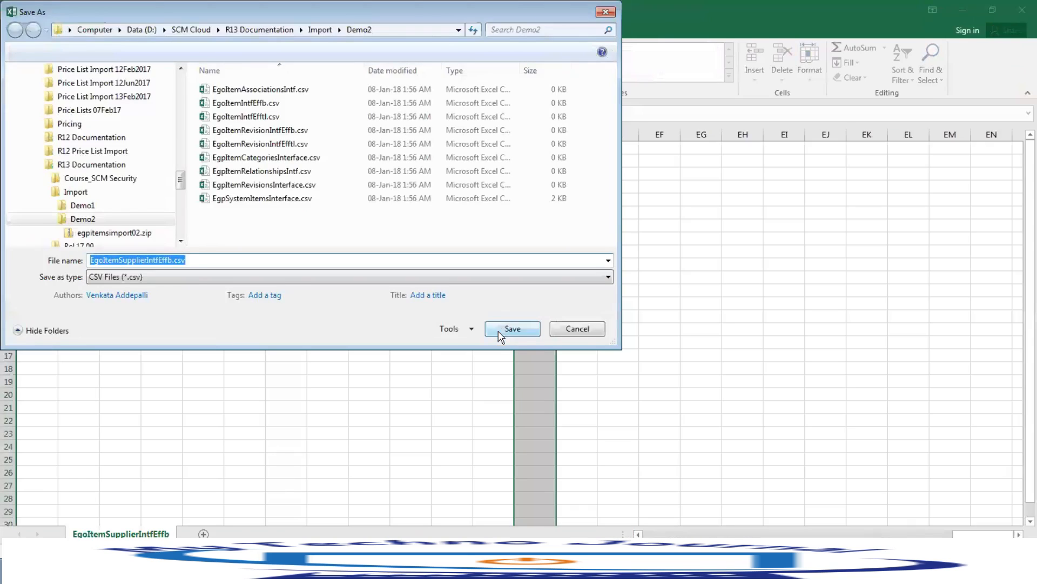
{"action": "left_click", "coordinate": [501, 330]}
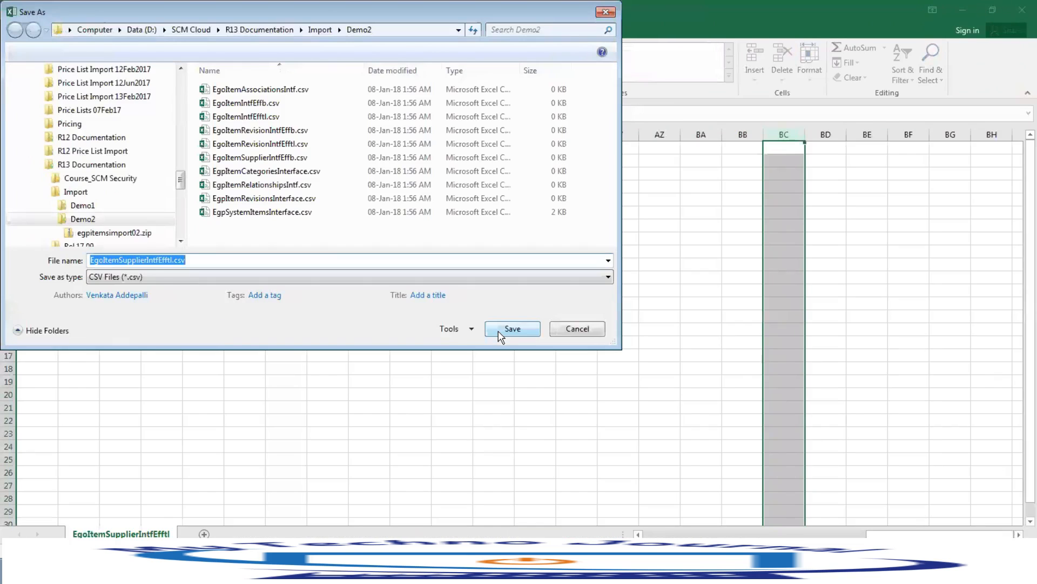
{"action": "left_click", "coordinate": [500, 329]}
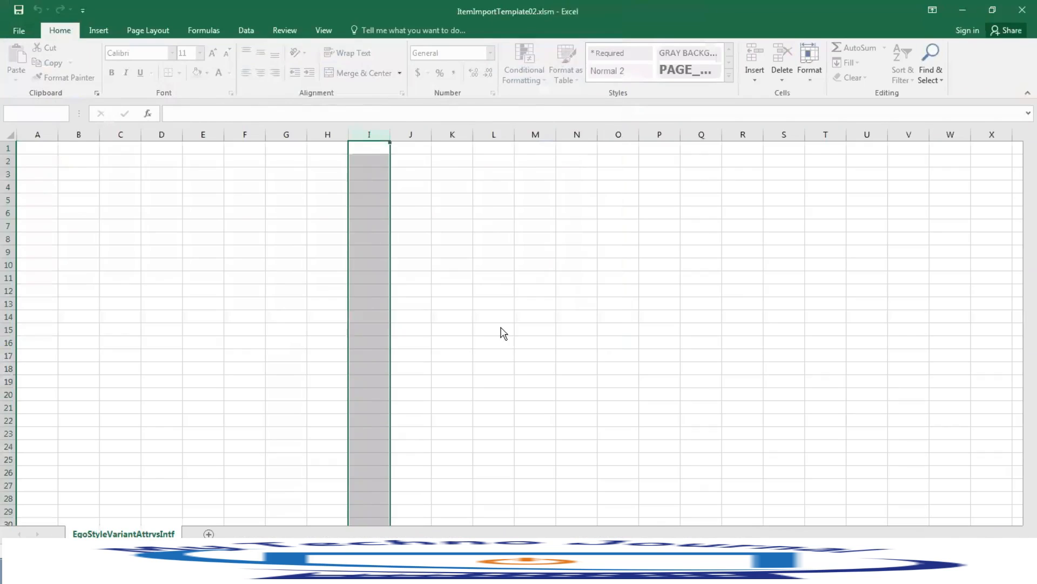
{"action": "left_click", "coordinate": [502, 330]}
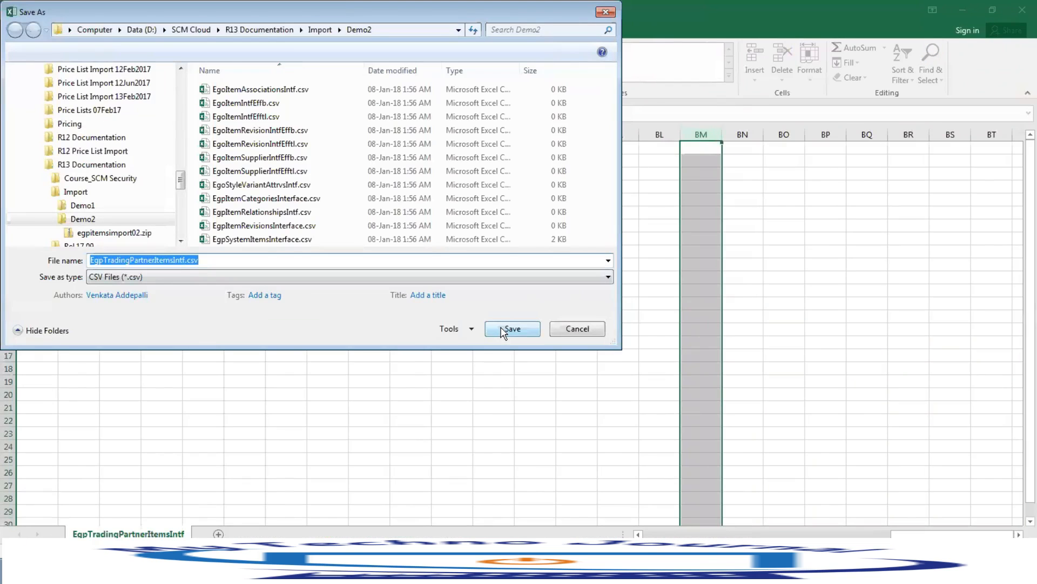
{"action": "left_click", "coordinate": [503, 330]}
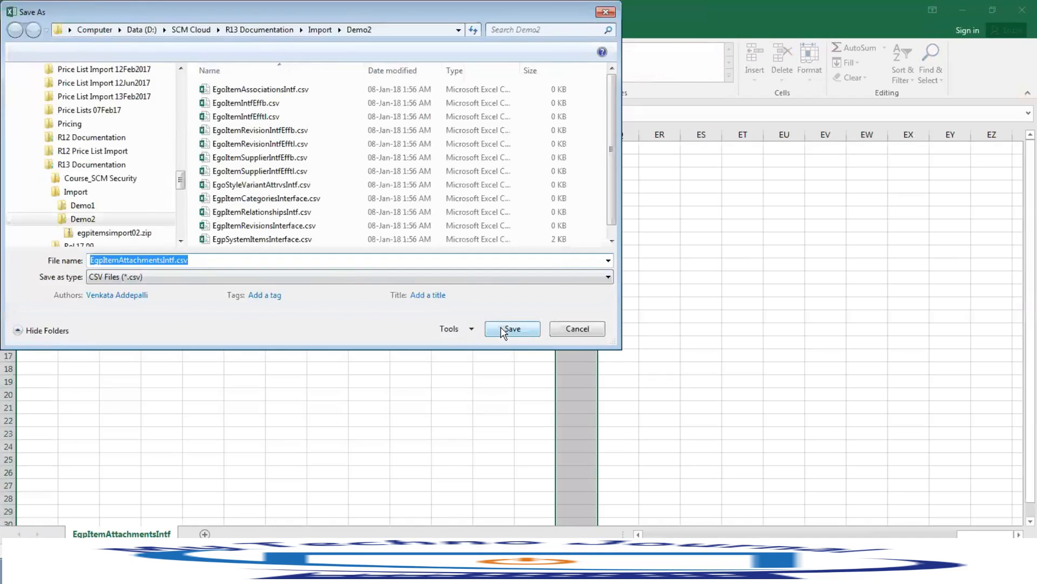
{"action": "left_click", "coordinate": [501, 331]}
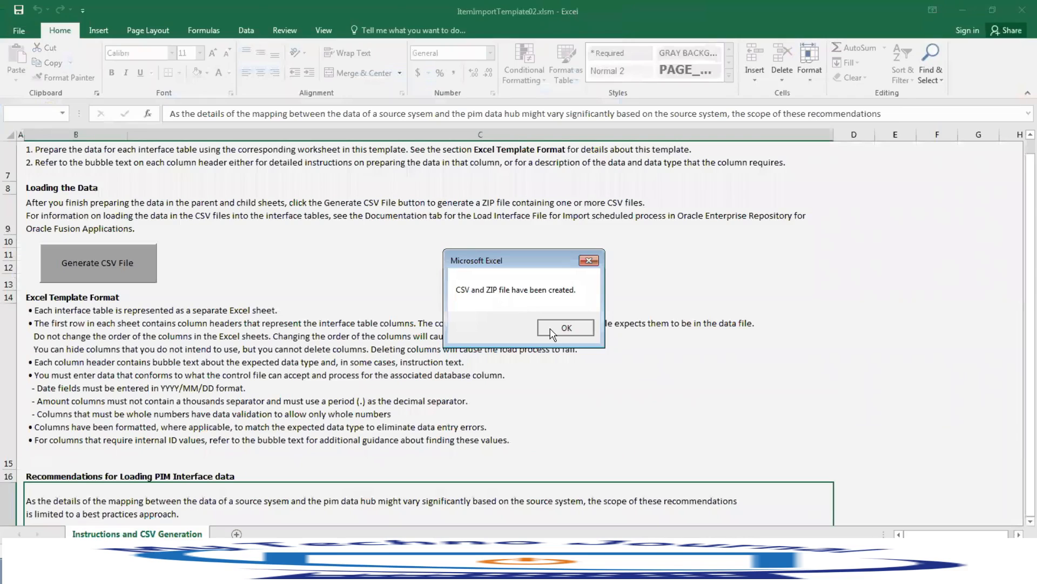
{"action": "left_click", "coordinate": [552, 331]}
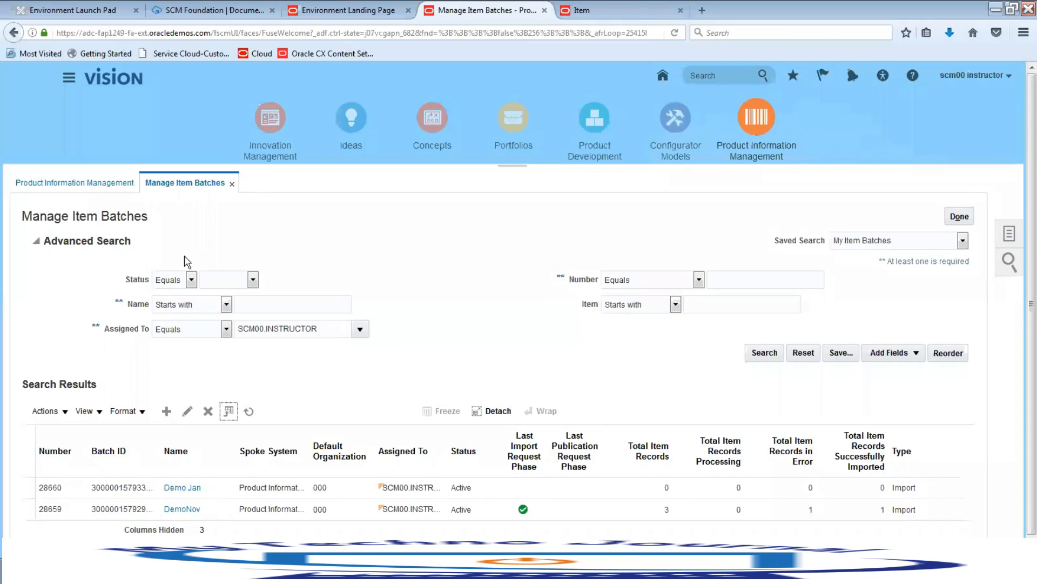
Switch to the Oracle SCM Cloud browser session and open the File Import and Export page.
{"action": "left_click", "coordinate": [69, 78]}
{"action": "scroll", "coordinate": [669, 390], "scroll_direction": "down", "scroll_amount": 5}
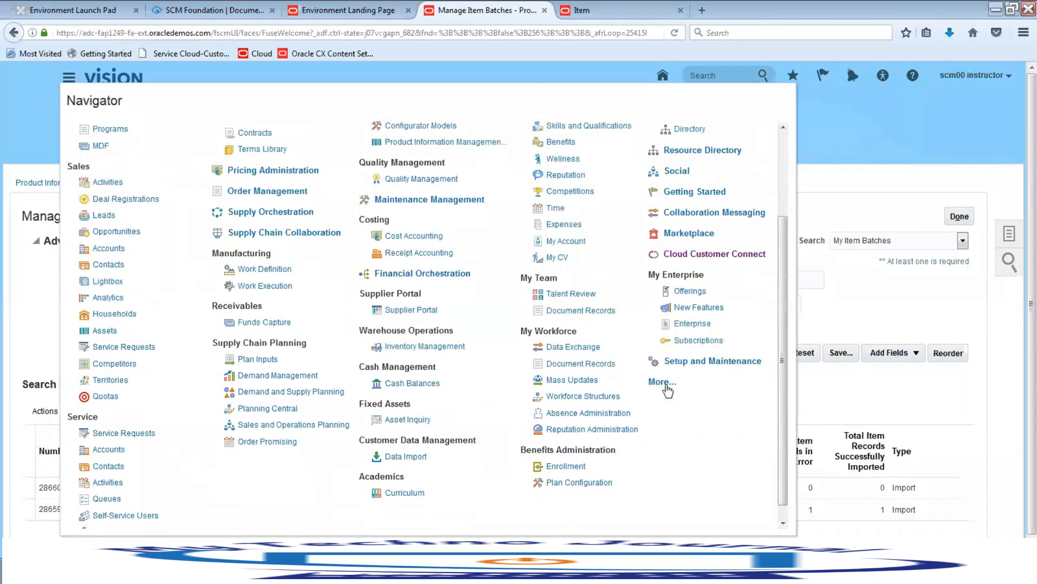
{"action": "left_click", "coordinate": [663, 384]}
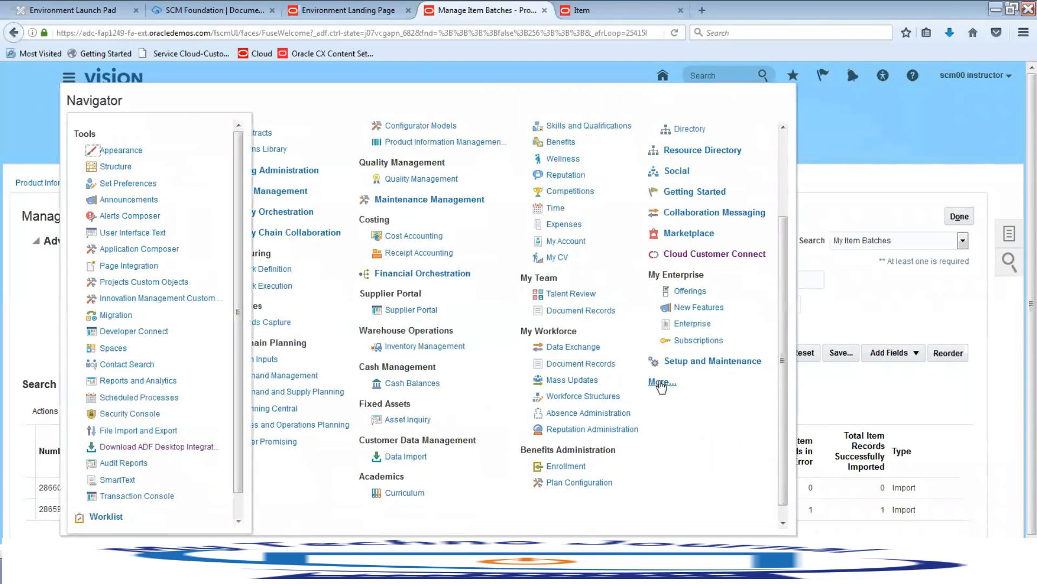
{"action": "left_click", "coordinate": [136, 432]}
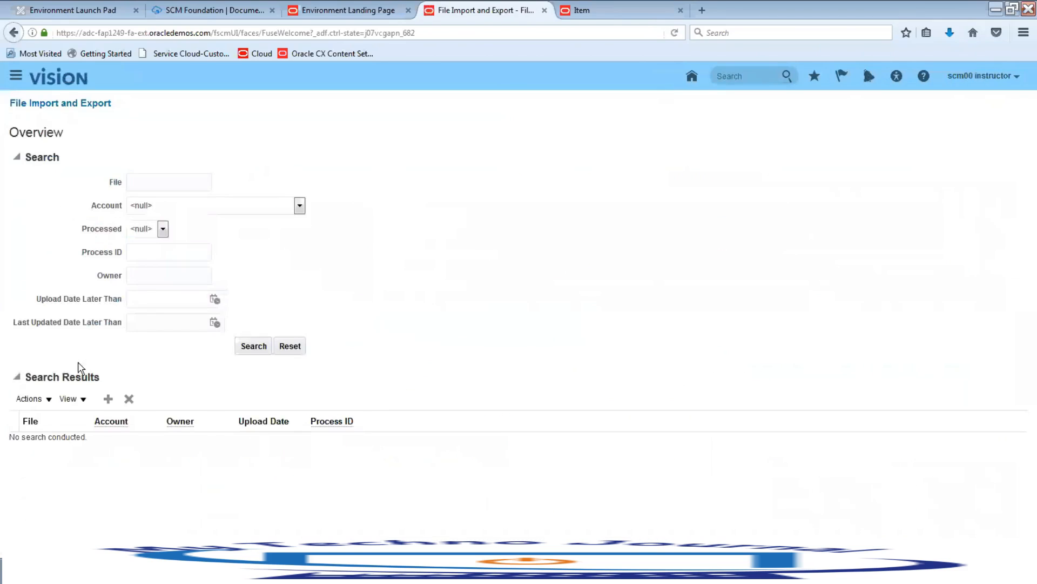
Start a new file upload and choose egpitemsimport02.zip from the Import\Demo2 folder.
{"action": "left_click", "coordinate": [108, 400]}
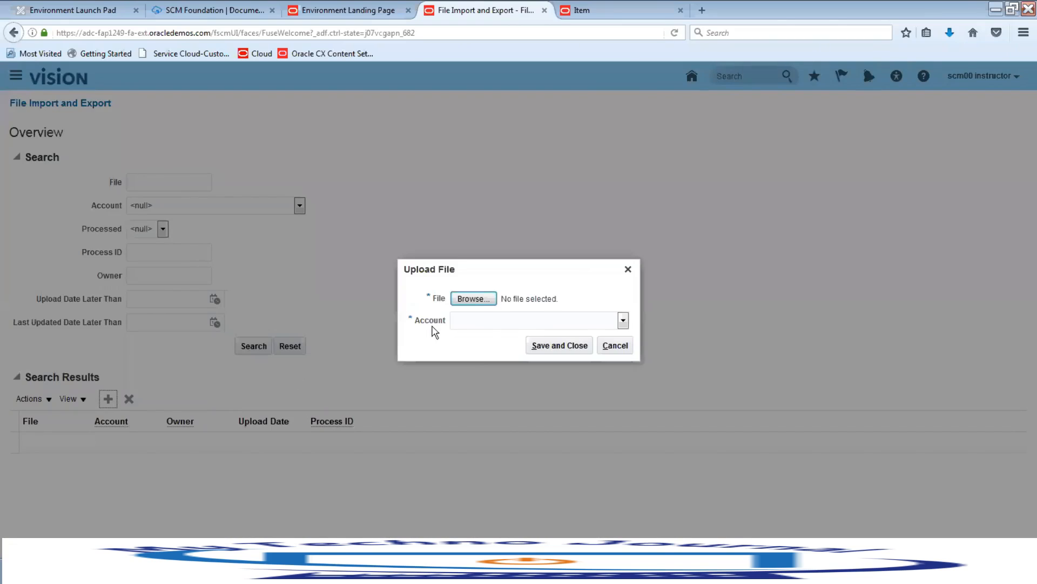
{"action": "left_click", "coordinate": [479, 300]}
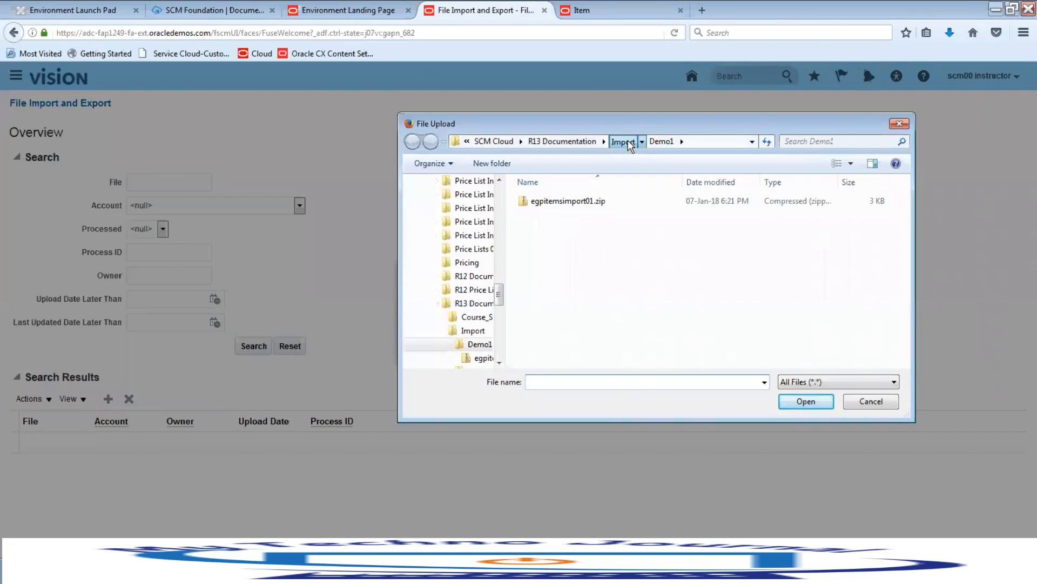
{"action": "left_click", "coordinate": [628, 140]}
{"action": "double_click", "coordinate": [546, 214]}
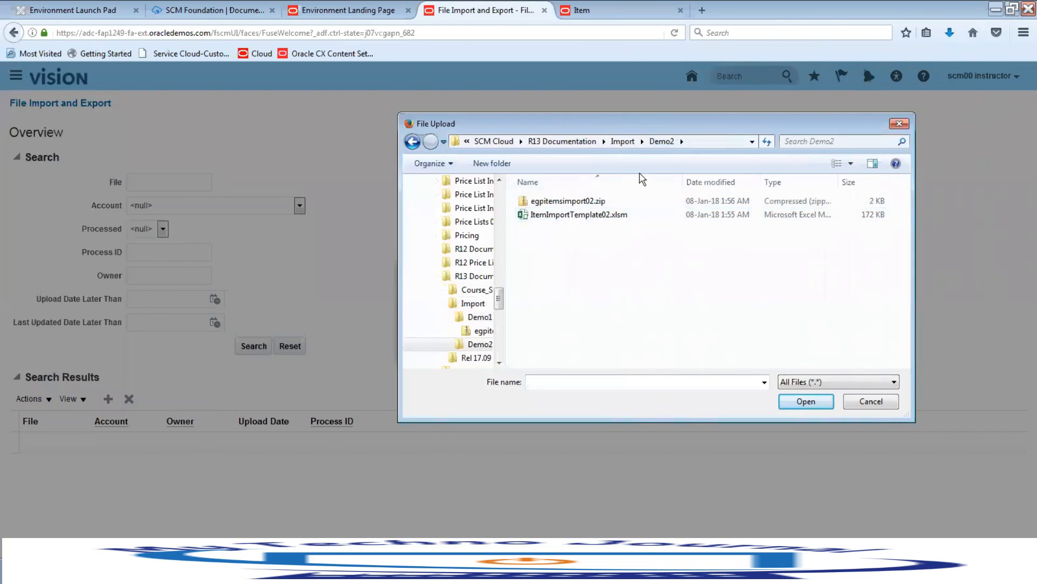
{"action": "left_click", "coordinate": [573, 201]}
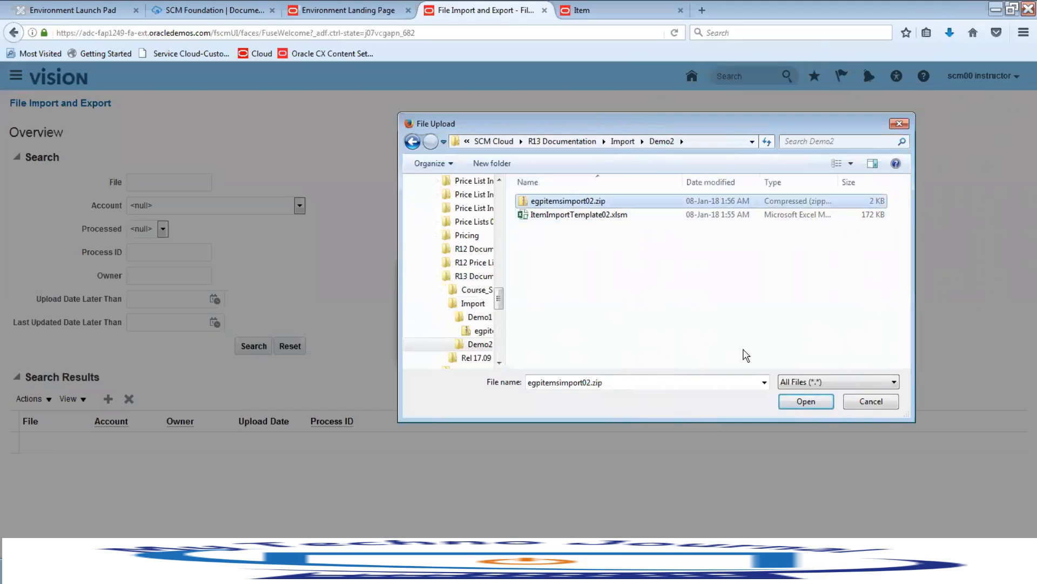
{"action": "left_click", "coordinate": [784, 403]}
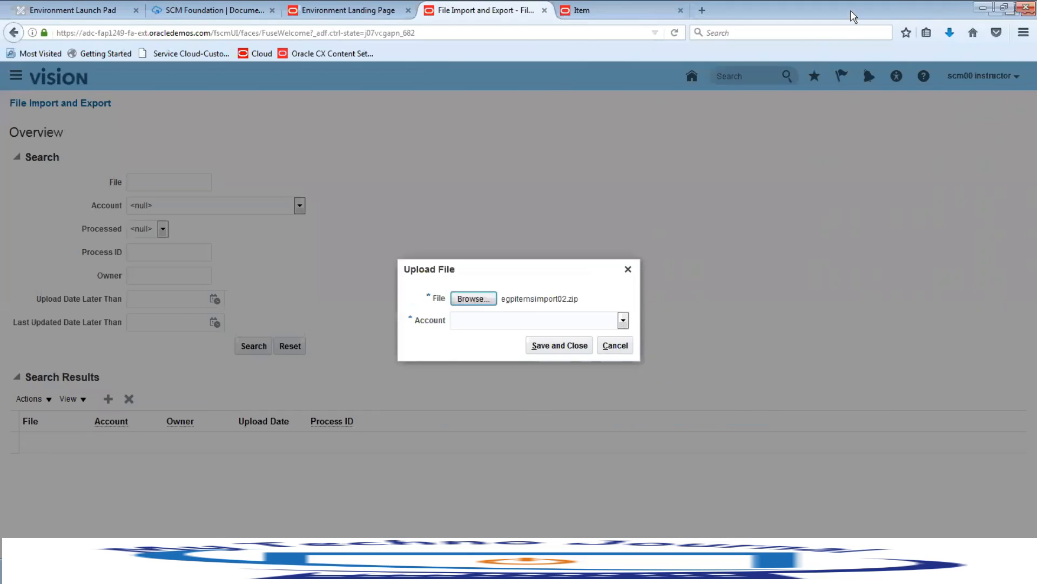
Check the UCM account for item import on the Oracle Help Center Item page and return to the upload form.
{"action": "left_click", "coordinate": [1011, 9]}
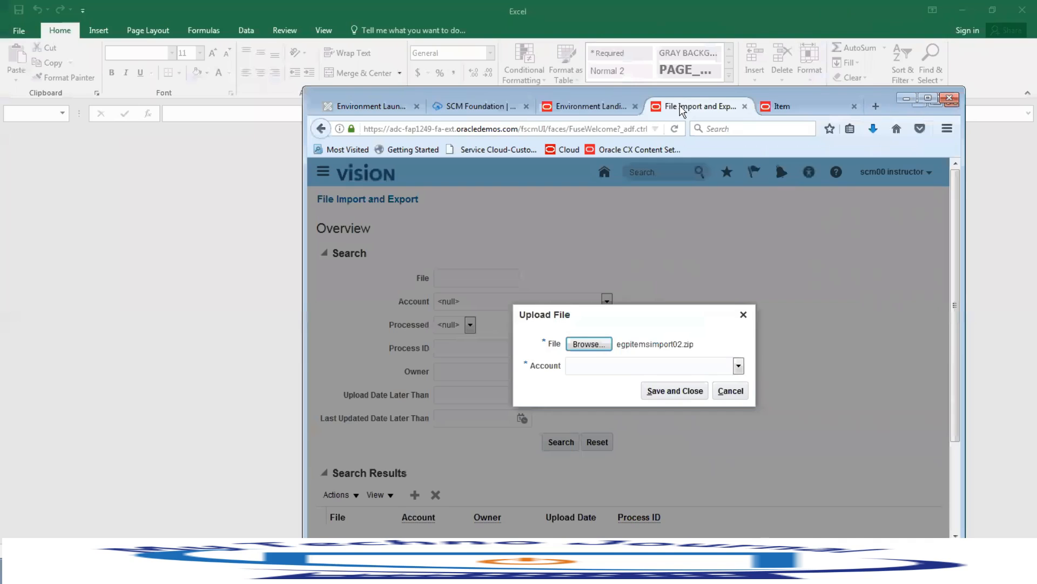
{"action": "left_click", "coordinate": [783, 106]}
{"action": "left_click", "coordinate": [933, 99]}
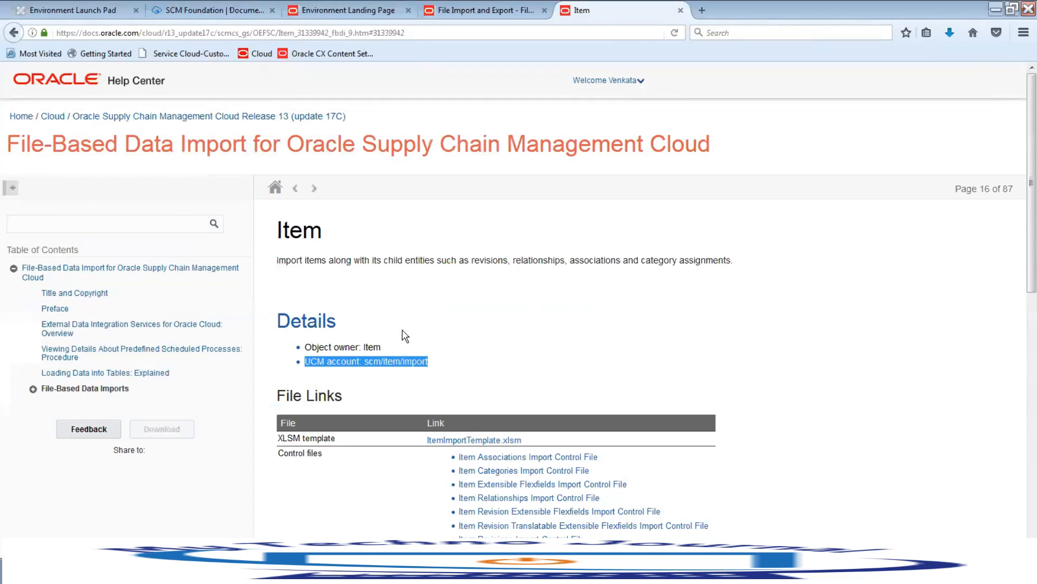
{"action": "left_click", "coordinate": [444, 16]}
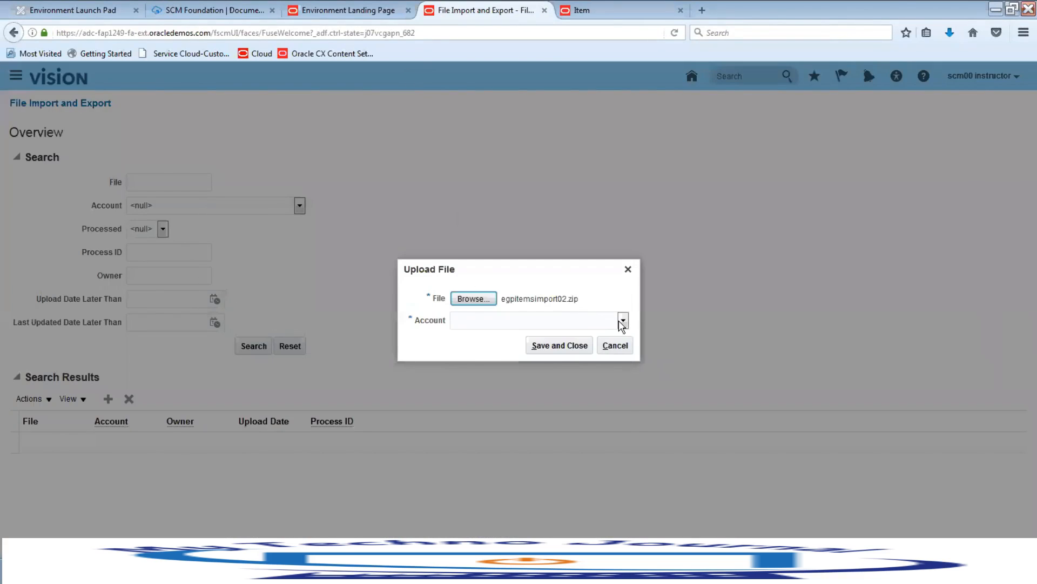
Set the upload account to scm/item/import and save the file upload.
{"action": "left_click", "coordinate": [622, 321]}
{"action": "left_click_drag", "start_coordinate": [623, 351], "coordinate": [623, 501]}
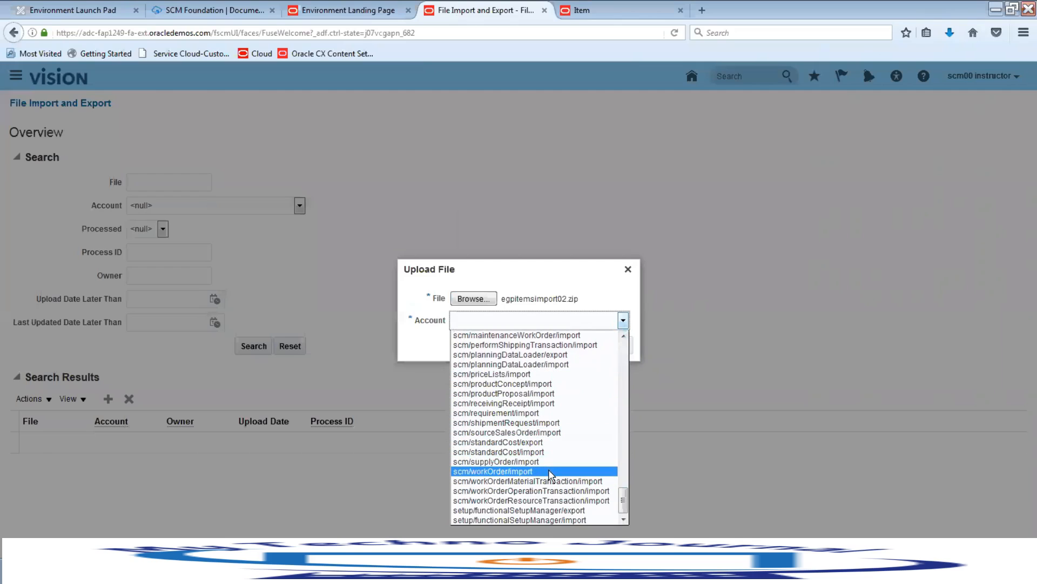
{"action": "scroll", "coordinate": [550, 471], "scroll_direction": "up", "scroll_amount": 2}
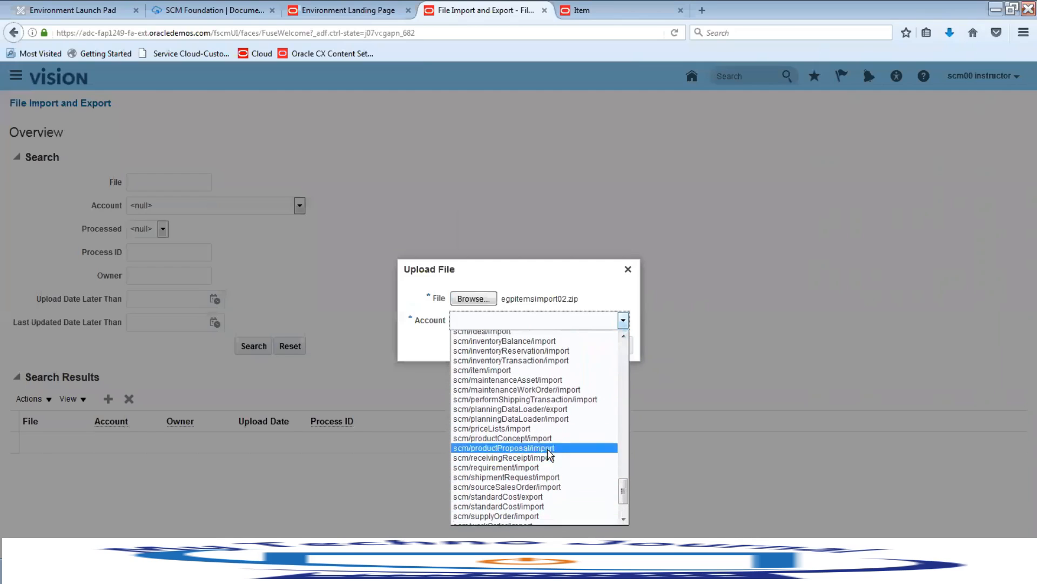
{"action": "left_click", "coordinate": [511, 370]}
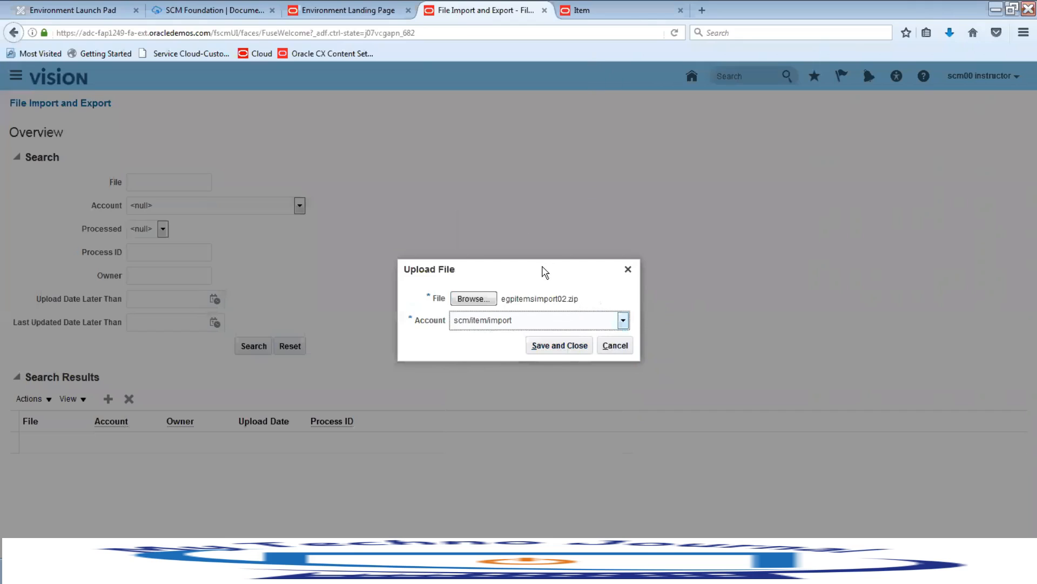
{"action": "left_click", "coordinate": [566, 345]}
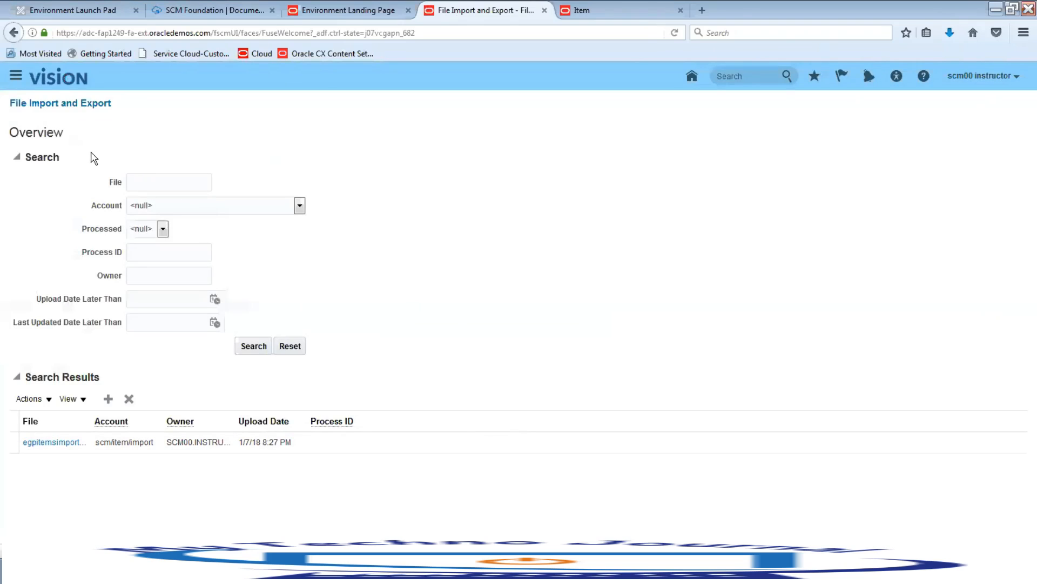
Open the Scheduled Processes page from the application's navigator.
{"action": "left_click", "coordinate": [17, 78]}
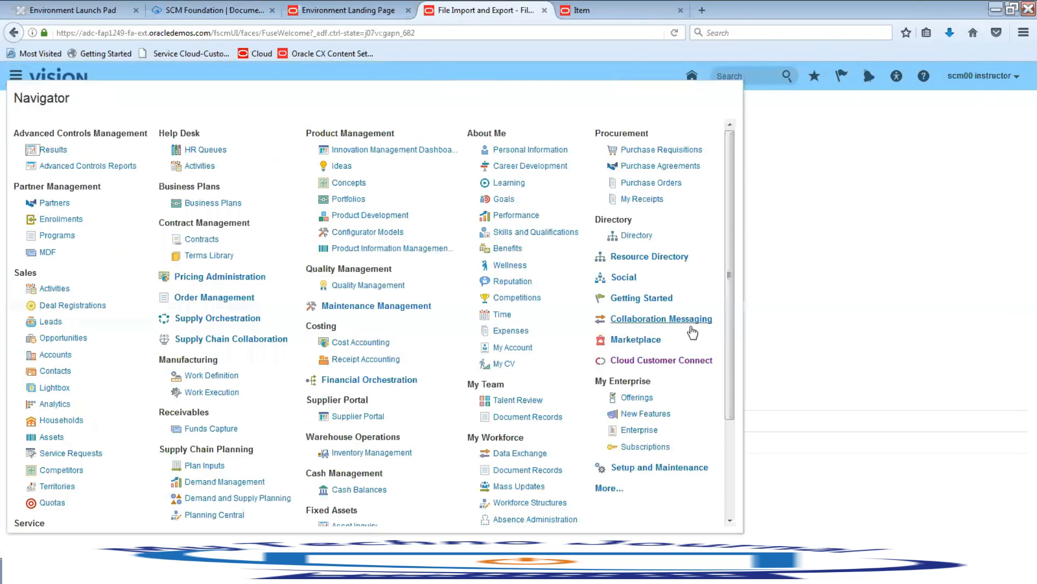
{"action": "scroll", "coordinate": [735, 367], "scroll_direction": "down", "scroll_amount": 1}
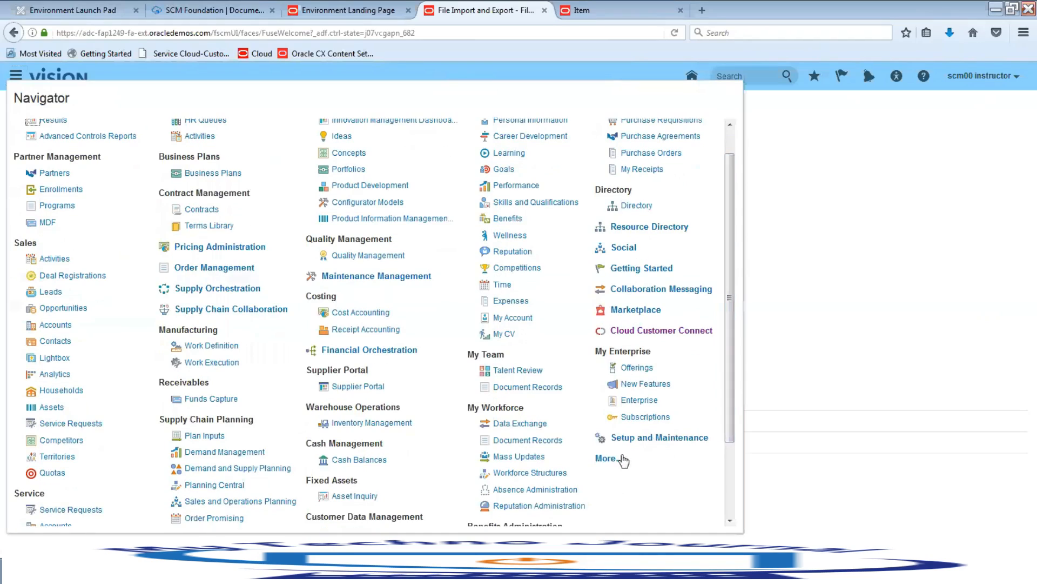
{"action": "left_click", "coordinate": [622, 458]}
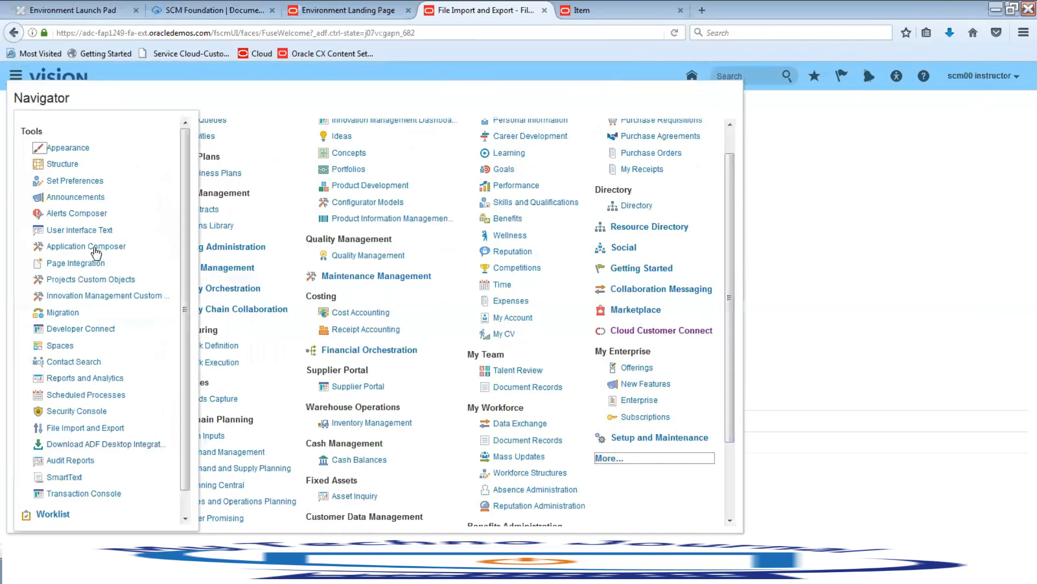
{"action": "left_click", "coordinate": [110, 398]}
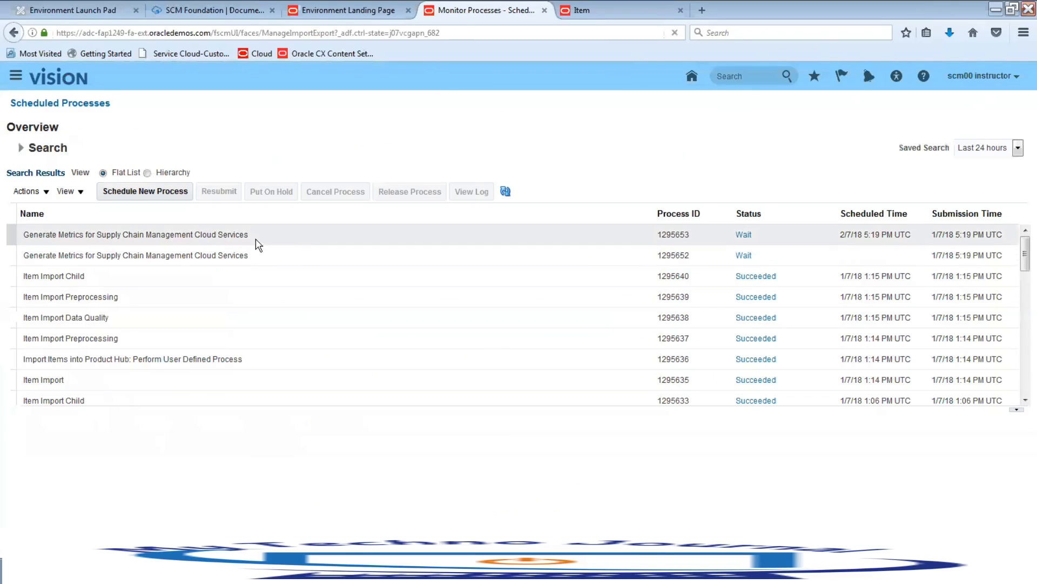
{"action": "left_click", "coordinate": [144, 193]}
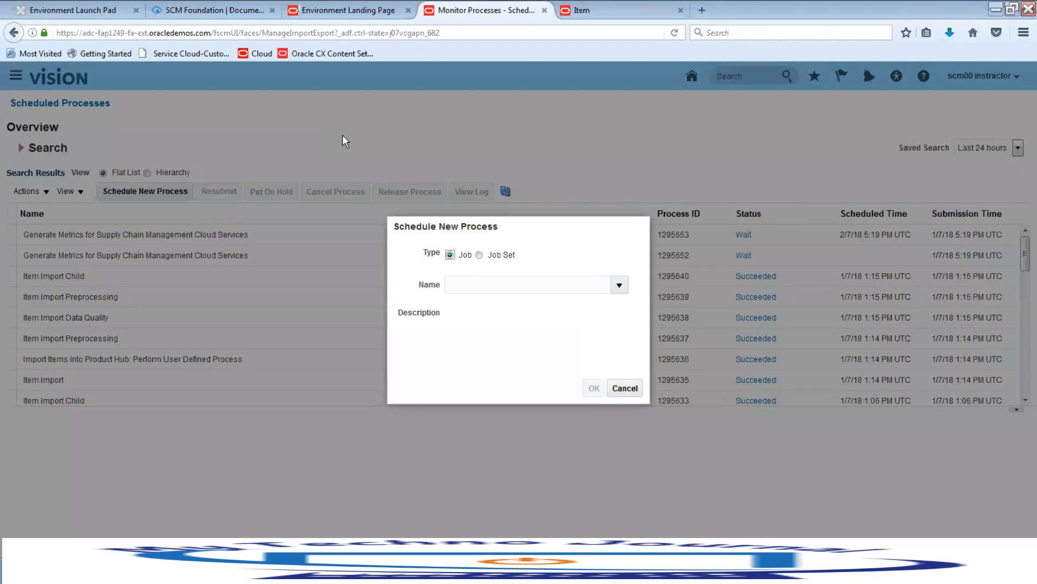
{"action": "left_click", "coordinate": [619, 286]}
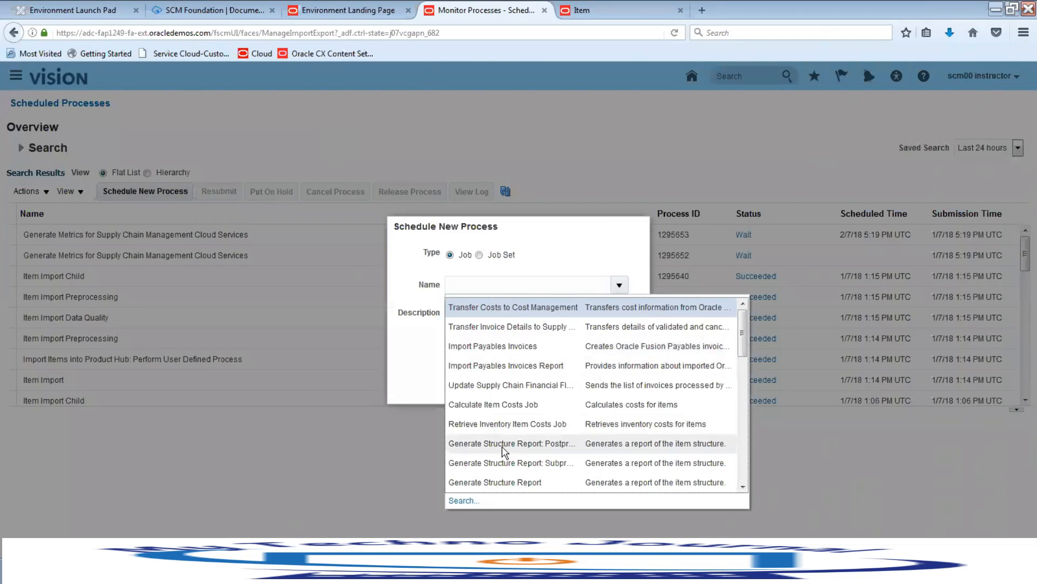
{"action": "left_click", "coordinate": [465, 502]}
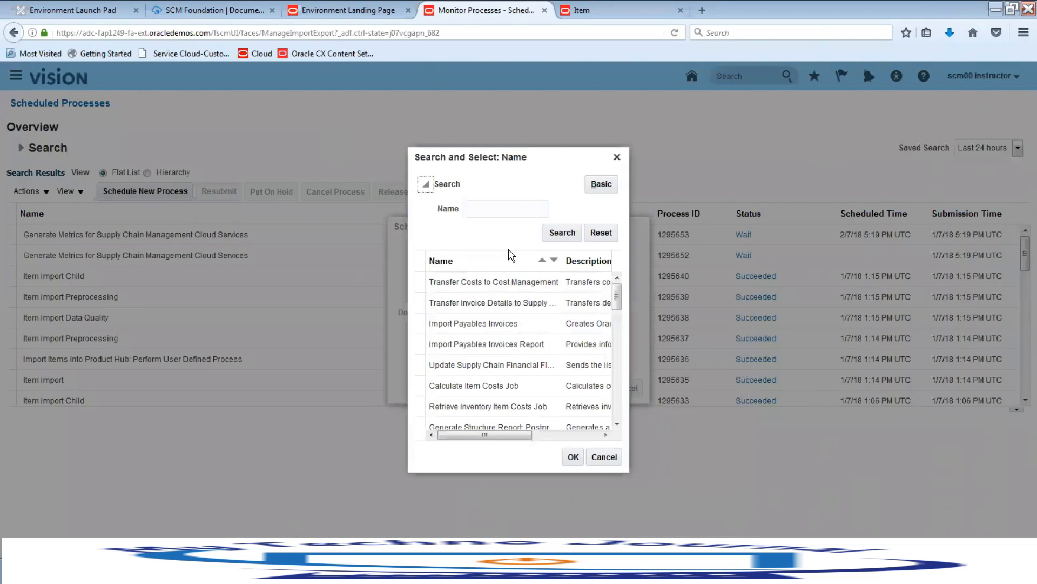
{"action": "left_click", "coordinate": [489, 208]}
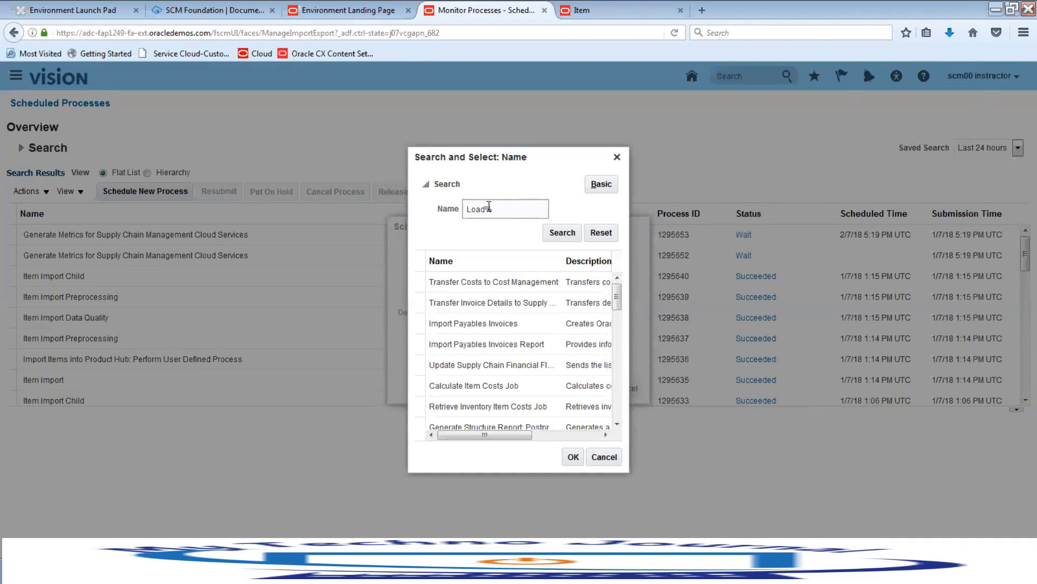
{"action": "left_click", "coordinate": [556, 238]}
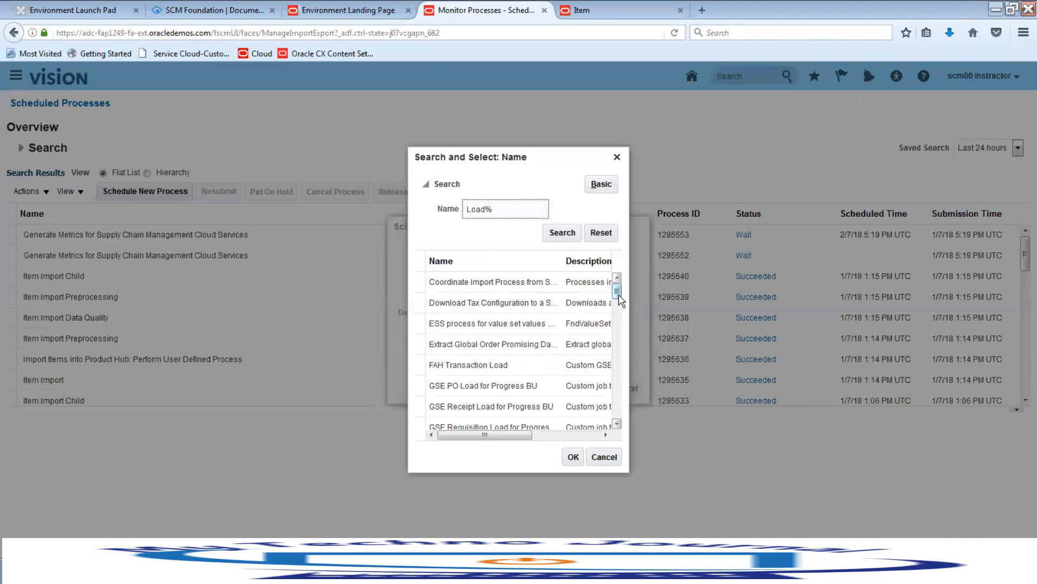
{"action": "mouse_move", "coordinate": [622, 295]}
{"action": "left_mouse_down"}
{"action": "mouse_move", "coordinate": [634, 377]}
{"action": "mouse_move", "coordinate": [620, 286]}
{"action": "left_mouse_up"}
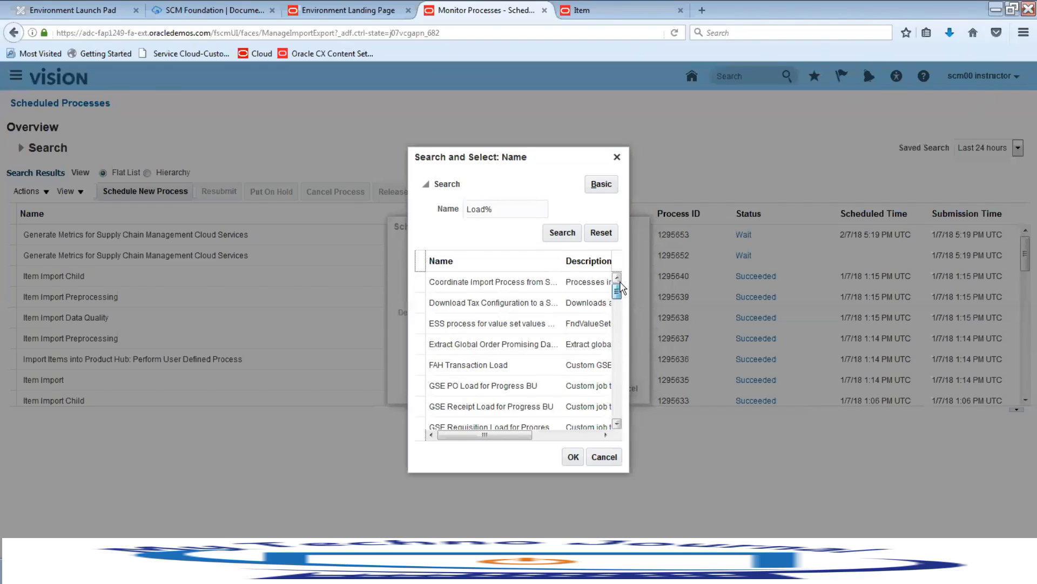
{"action": "left_click", "coordinate": [618, 157]}
{"action": "left_click", "coordinate": [625, 388]}
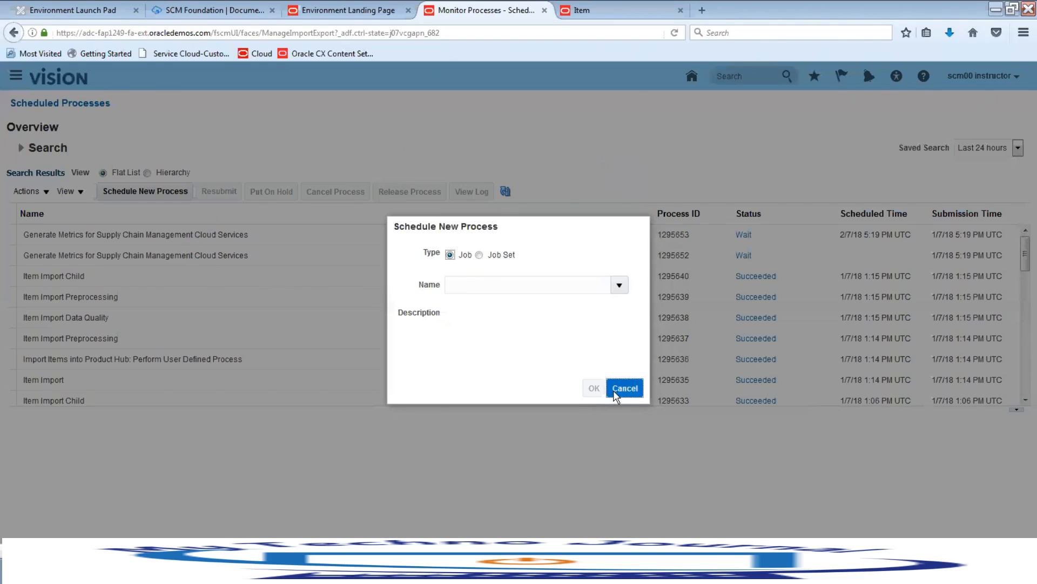
Look through the list of earlier scheduled processes for the name of the job that loads interface files.
{"action": "scroll", "coordinate": [278, 347], "scroll_direction": "down", "scroll_amount": 3}
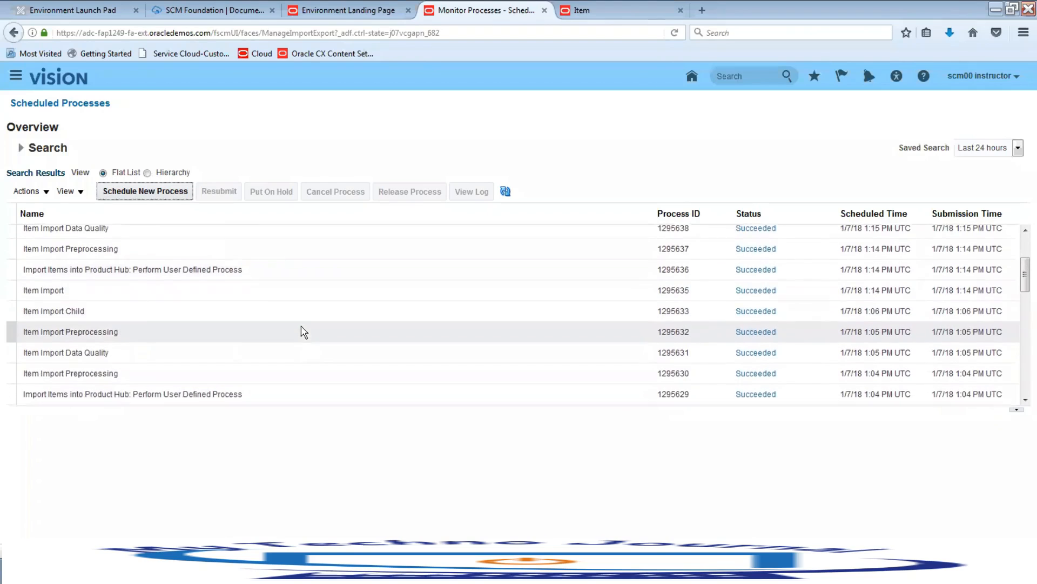
{"action": "scroll", "coordinate": [301, 328], "scroll_direction": "down", "scroll_amount": 3}
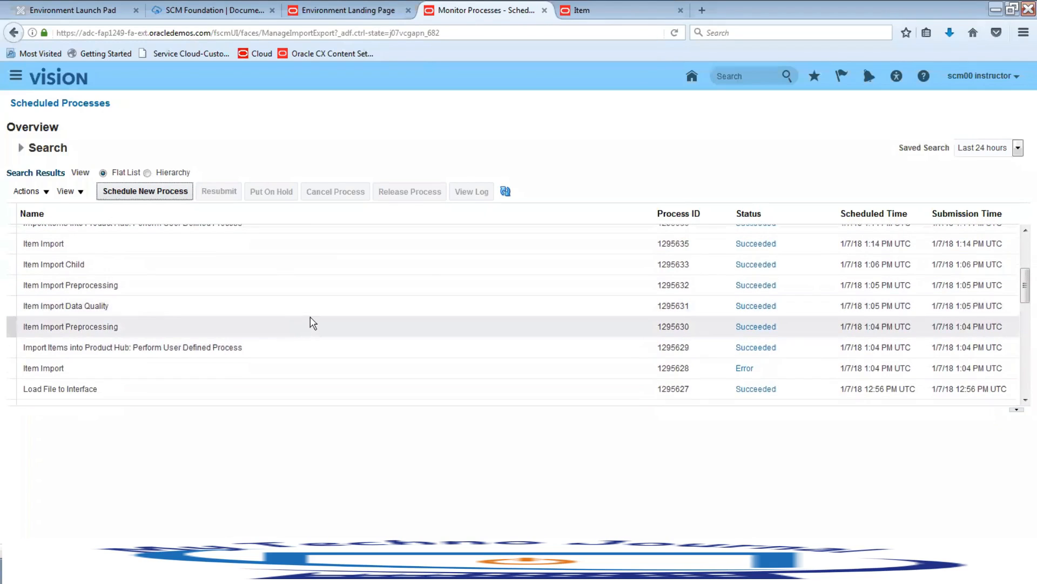
{"action": "scroll", "coordinate": [604, 342], "scroll_direction": "down", "scroll_amount": 3}
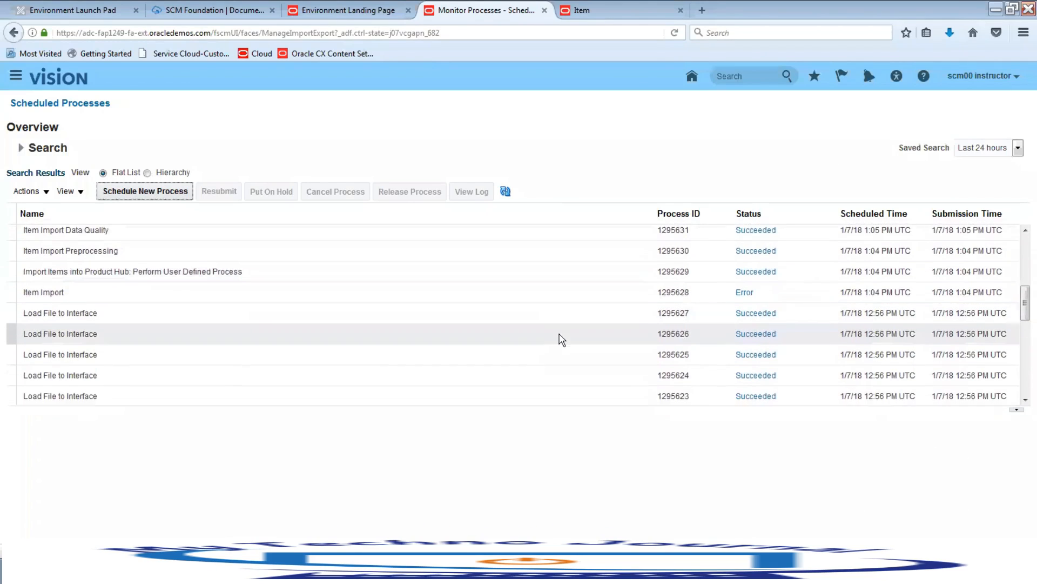
{"action": "scroll", "coordinate": [561, 340], "scroll_direction": "down", "scroll_amount": 3}
{"action": "scroll", "coordinate": [560, 339], "scroll_direction": "down", "scroll_amount": 3}
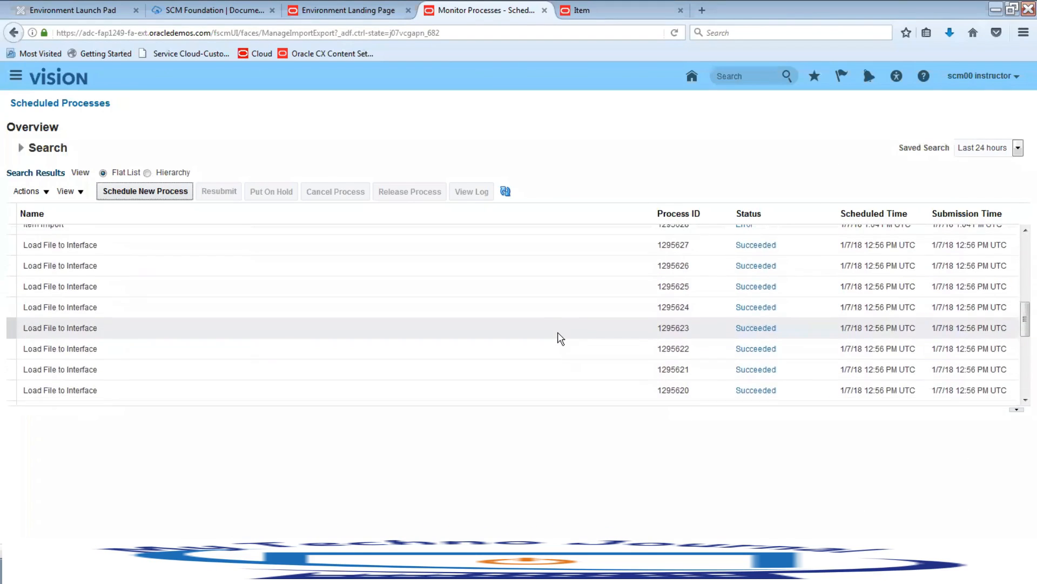
{"action": "scroll", "coordinate": [561, 339], "scroll_direction": "down", "scroll_amount": 1}
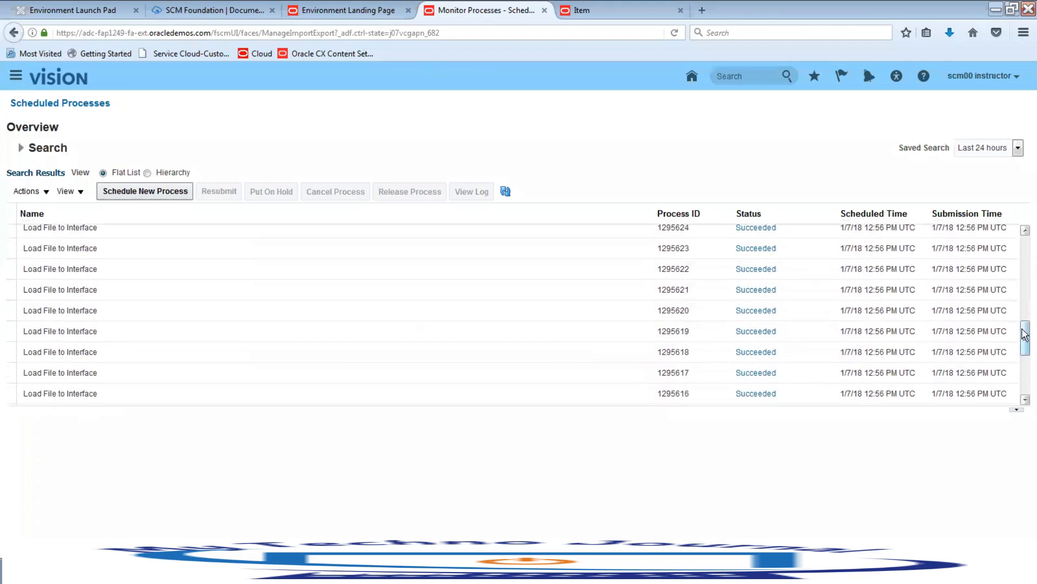
{"action": "left_click_drag", "start_coordinate": [1023, 331], "coordinate": [1018, 378]}
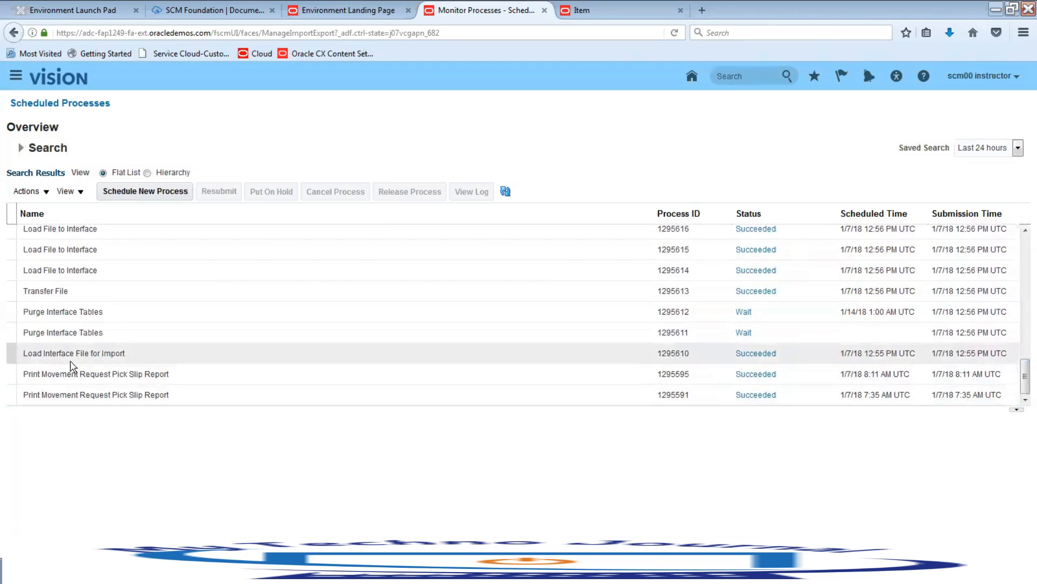
Start scheduling a new process, search job names for Load%Interface%, and choose Load Interface File for Import.
{"action": "left_click", "coordinate": [149, 196]}
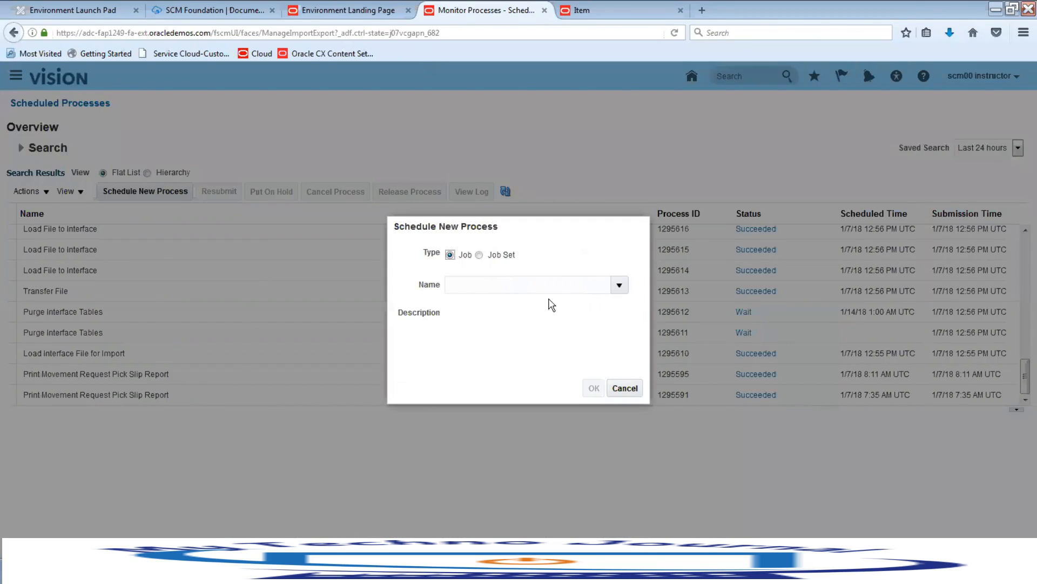
{"action": "left_click", "coordinate": [619, 285]}
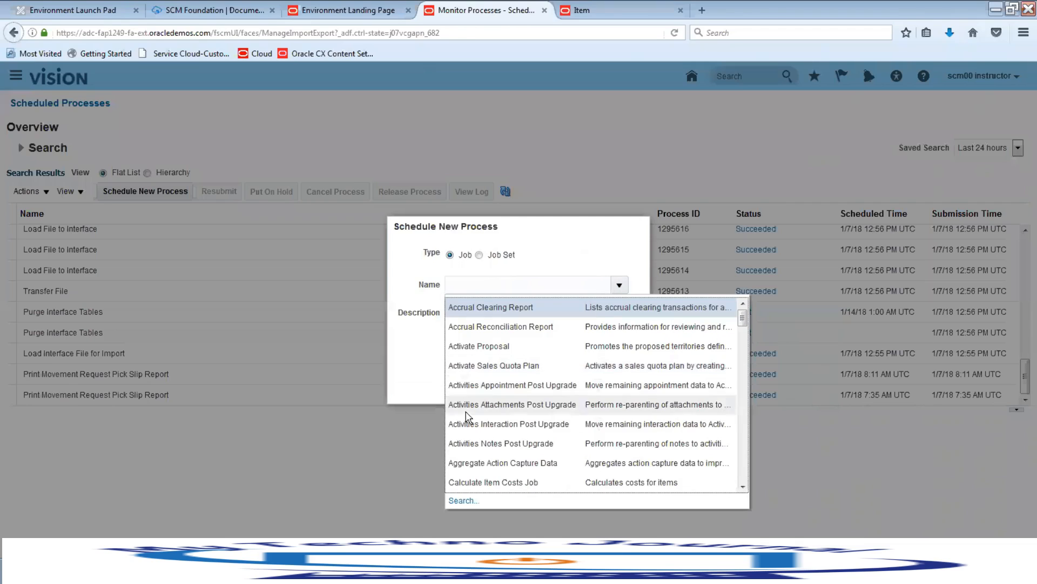
{"action": "left_click", "coordinate": [461, 500]}
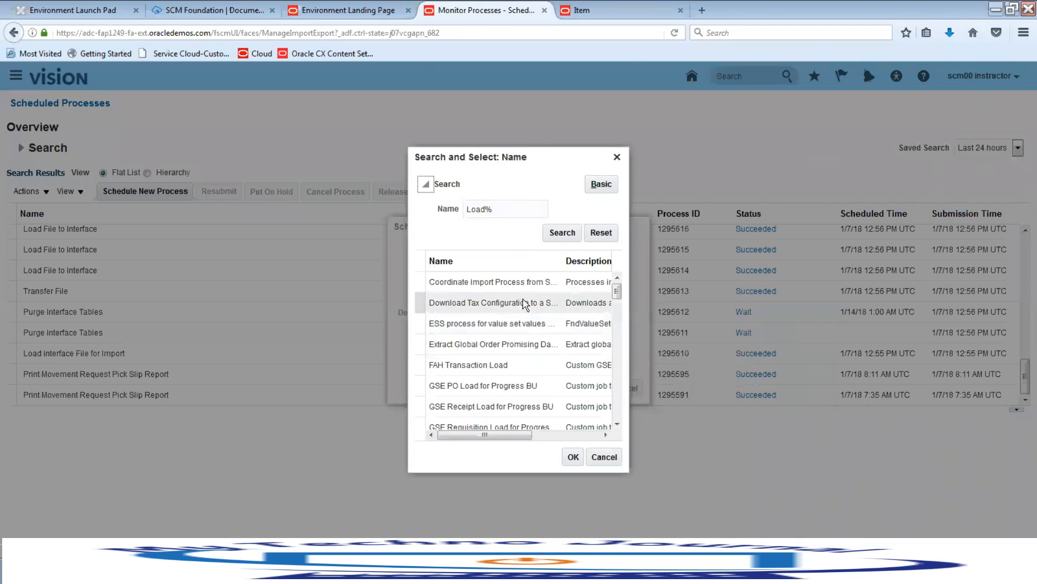
{"action": "left_click", "coordinate": [516, 207]}
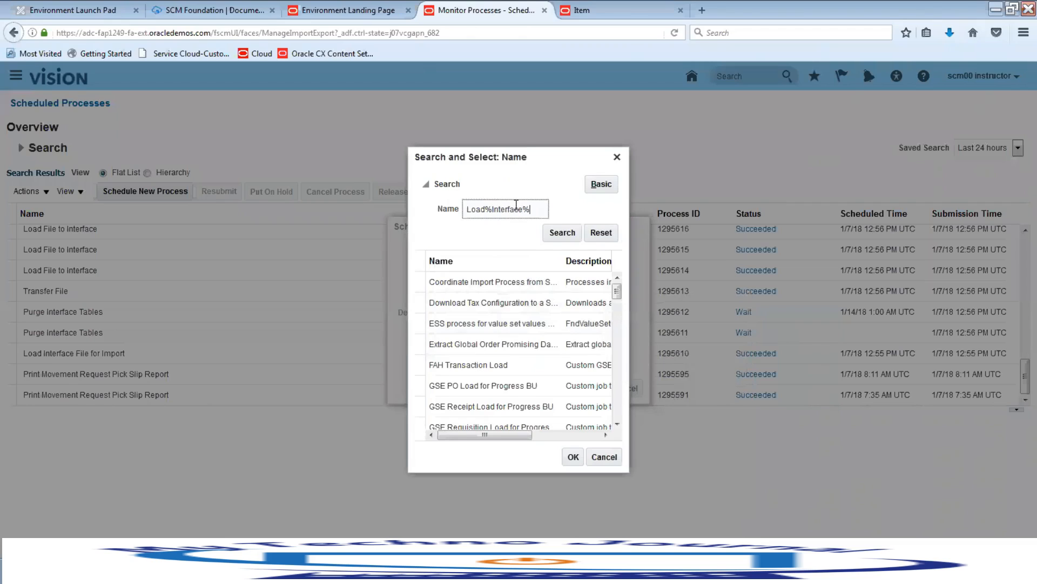
{"action": "left_click", "coordinate": [557, 233]}
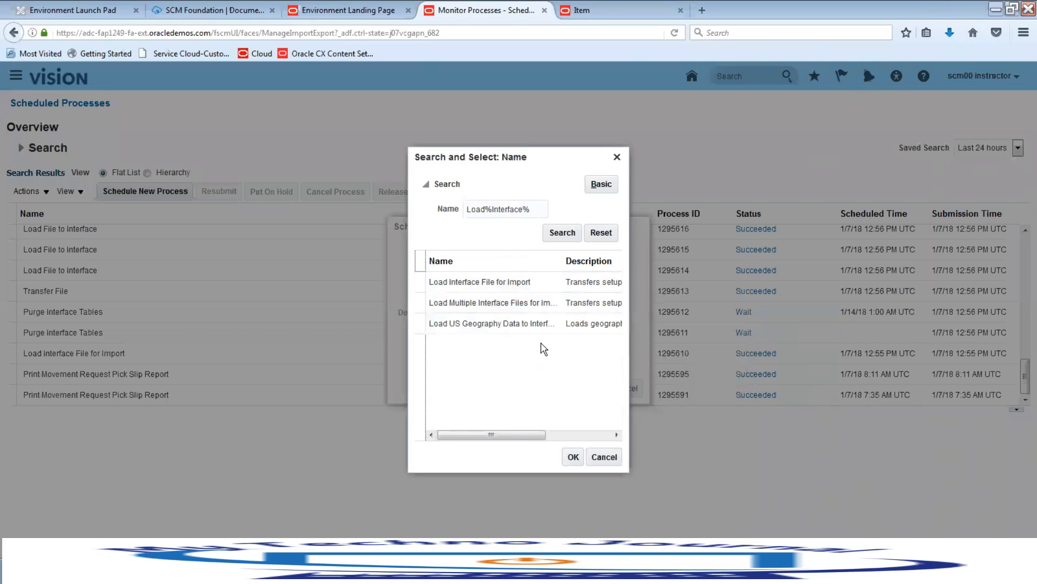
{"action": "left_click", "coordinate": [509, 283]}
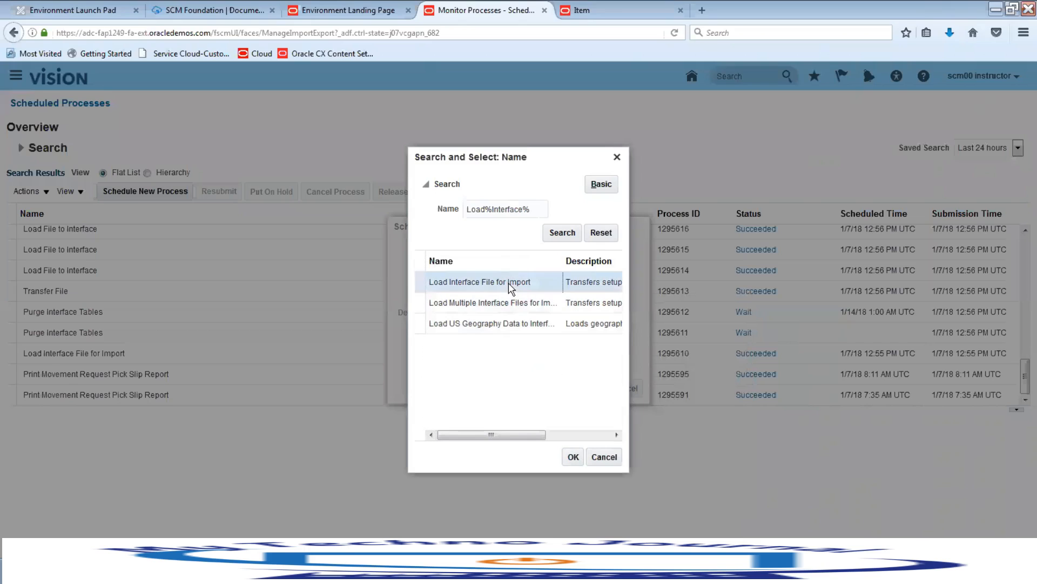
{"action": "left_click", "coordinate": [573, 457]}
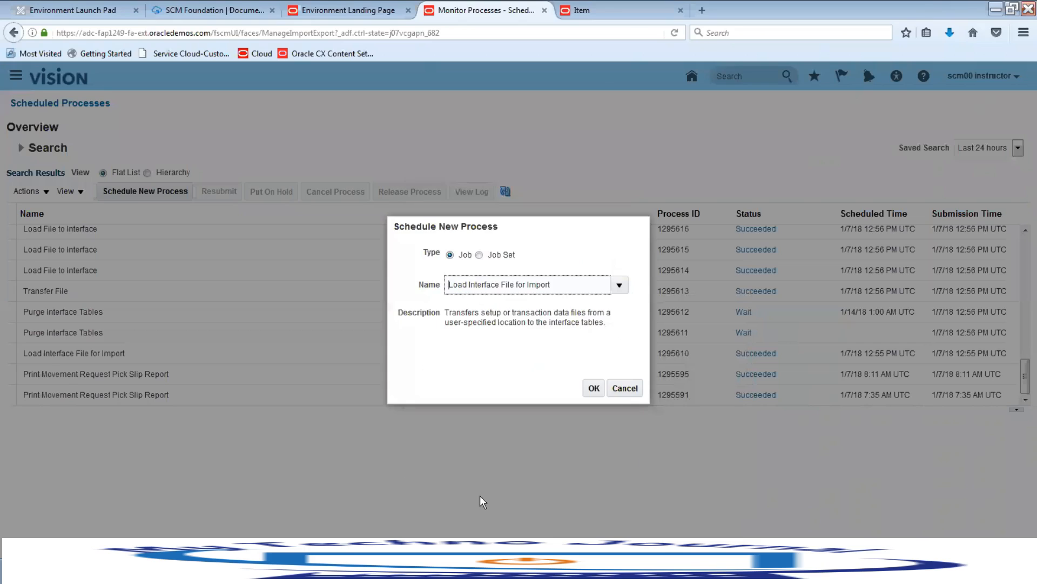
{"action": "left_click", "coordinate": [594, 388]}
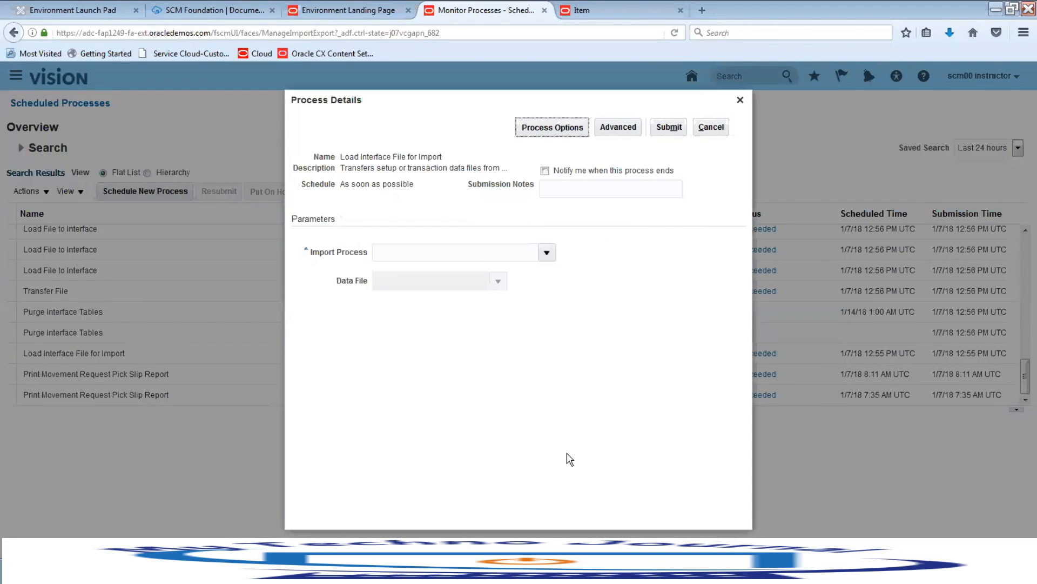
Search the import processes for Item% and set the Import Process parameter to Item Import.
{"action": "left_click", "coordinate": [547, 253]}
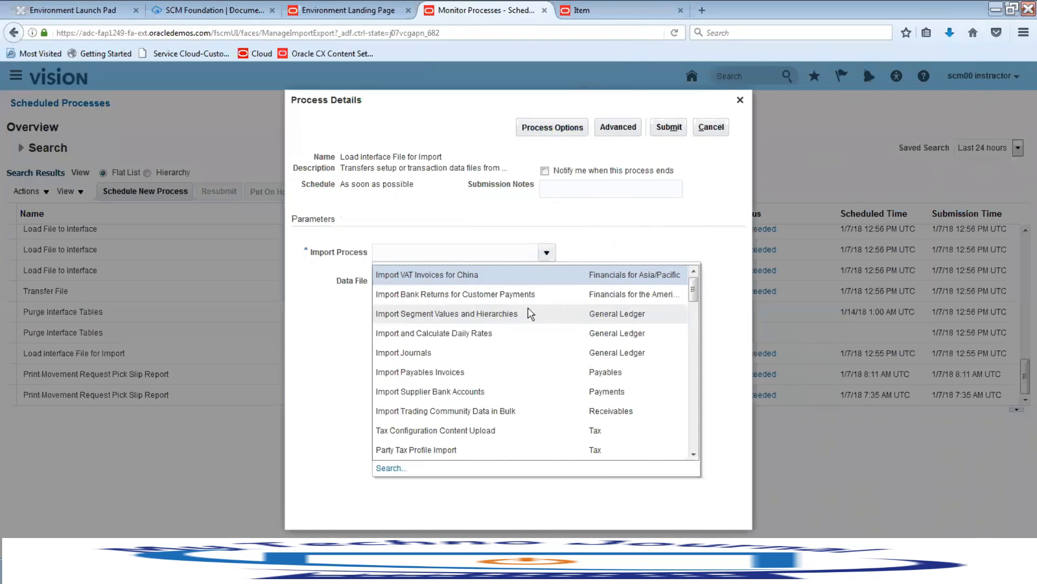
{"action": "left_click", "coordinate": [389, 468]}
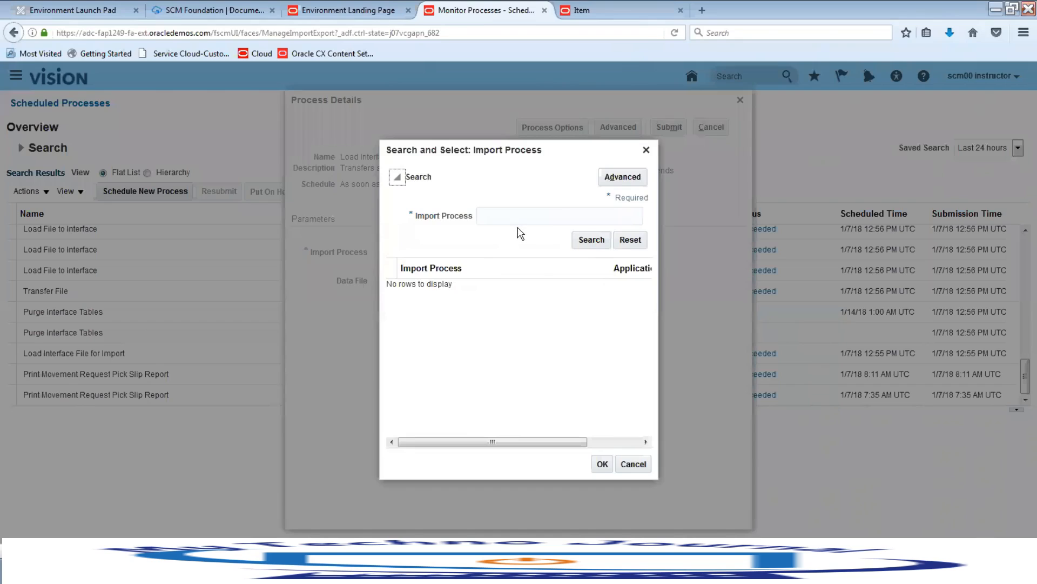
{"action": "left_click", "coordinate": [557, 216]}
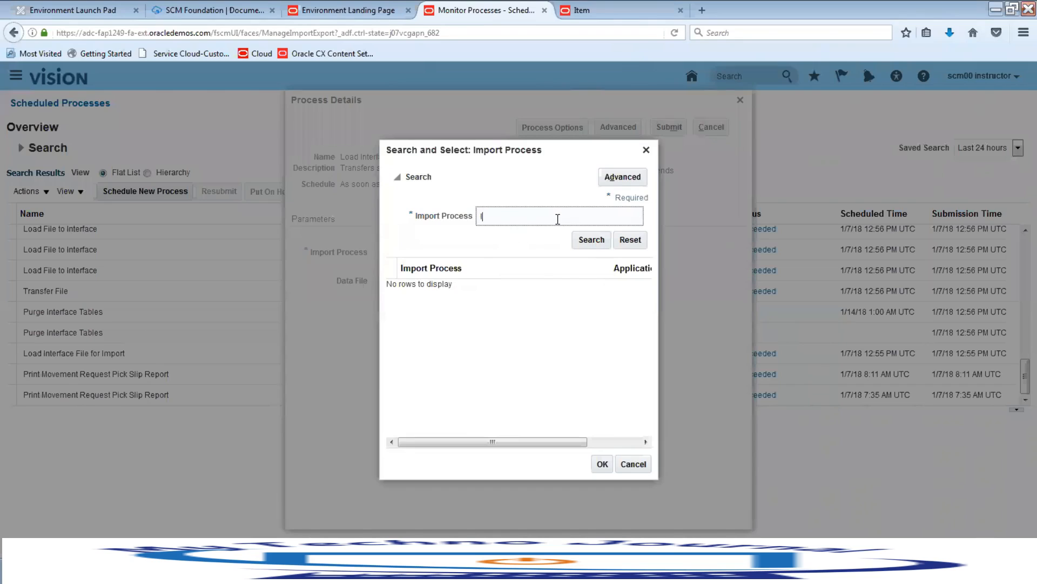
{"action": "left_click", "coordinate": [592, 240]}
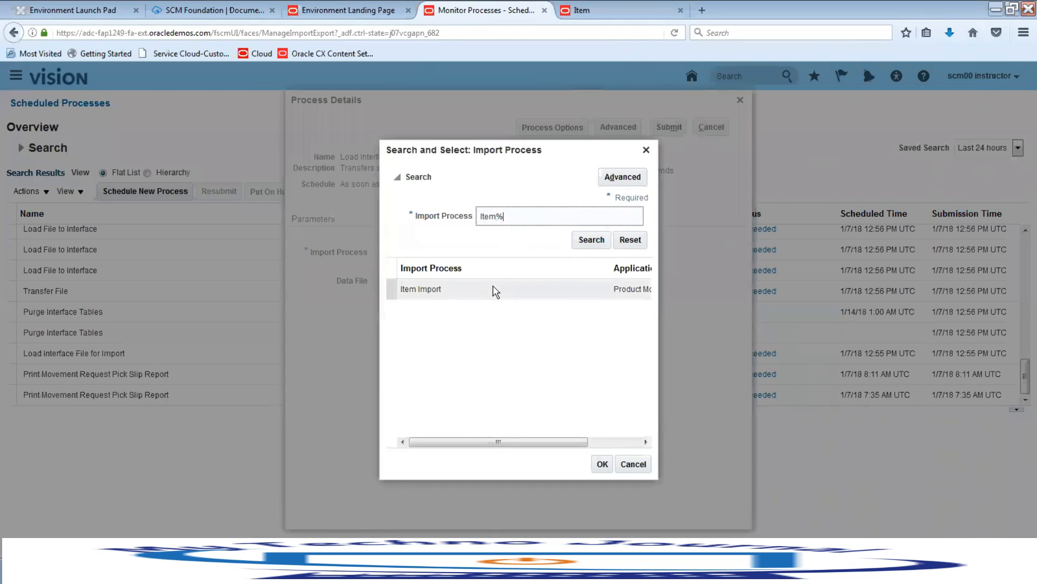
{"action": "left_click", "coordinate": [458, 297]}
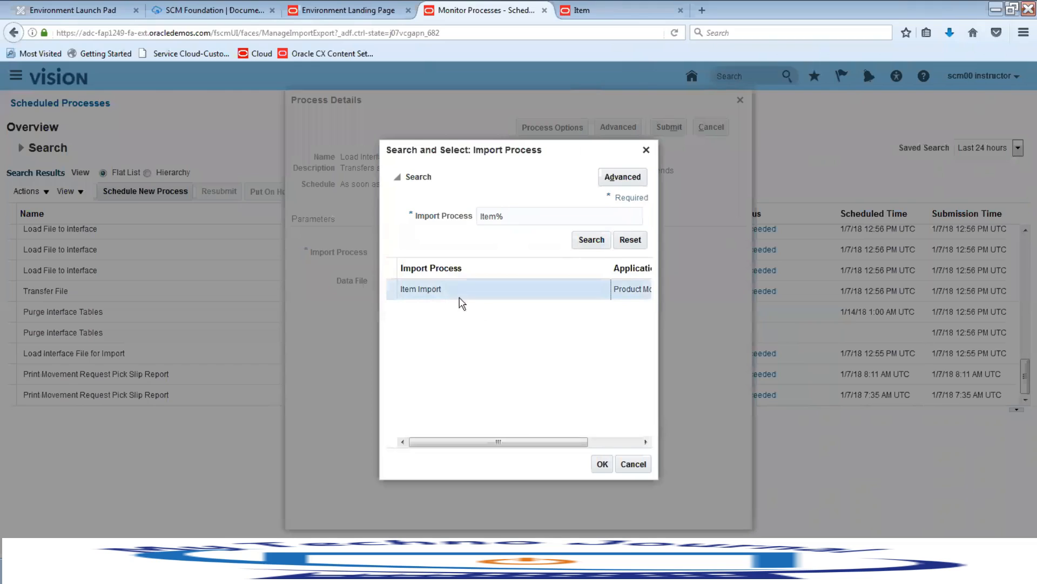
{"action": "left_click", "coordinate": [602, 465]}
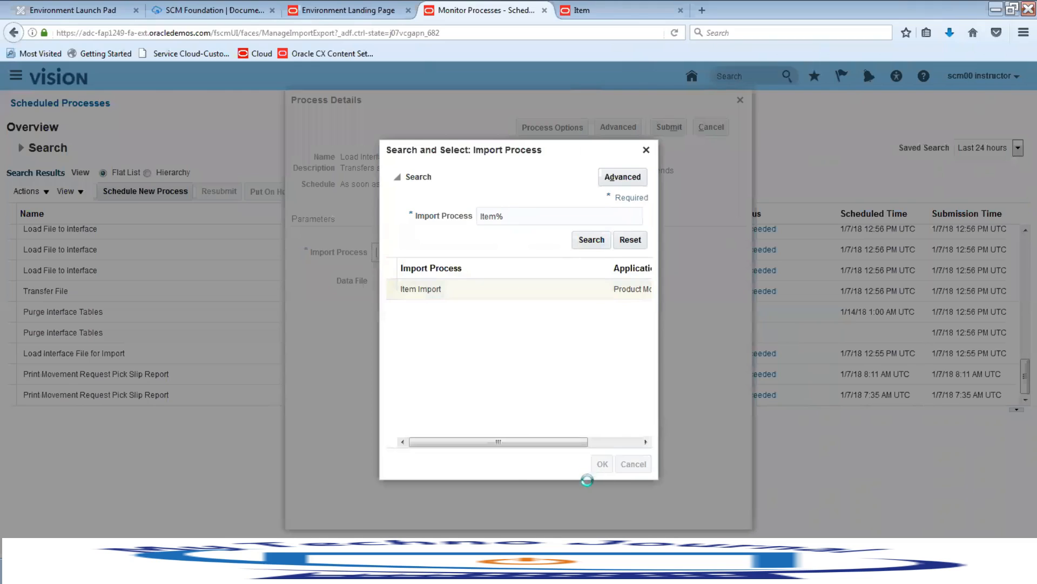
Choose egpitemsimport02.zip as the data file, submit the load process, and acknowledge the confirmation.
{"action": "left_click", "coordinate": [498, 281]}
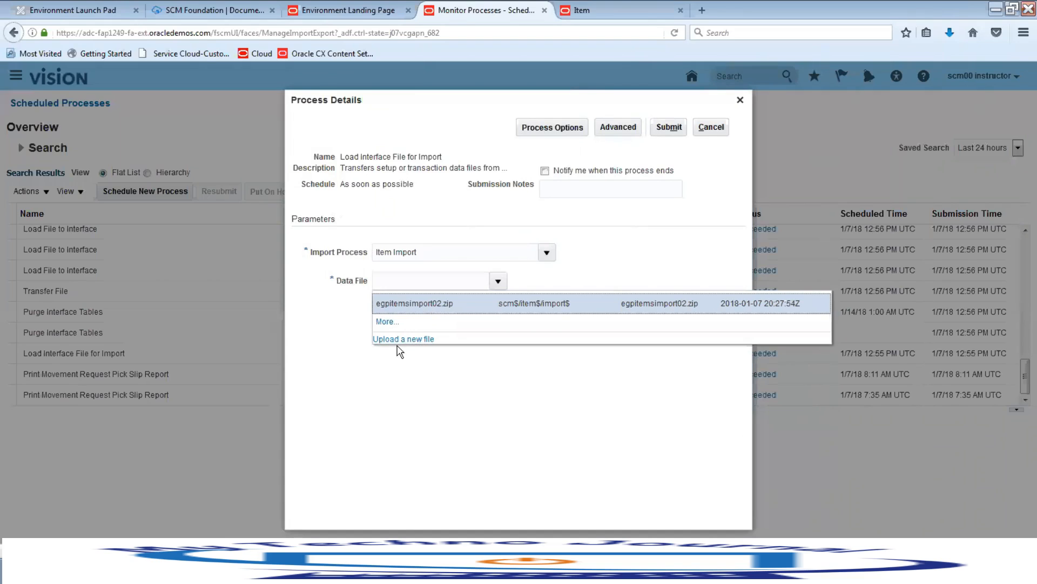
{"action": "left_click", "coordinate": [464, 312]}
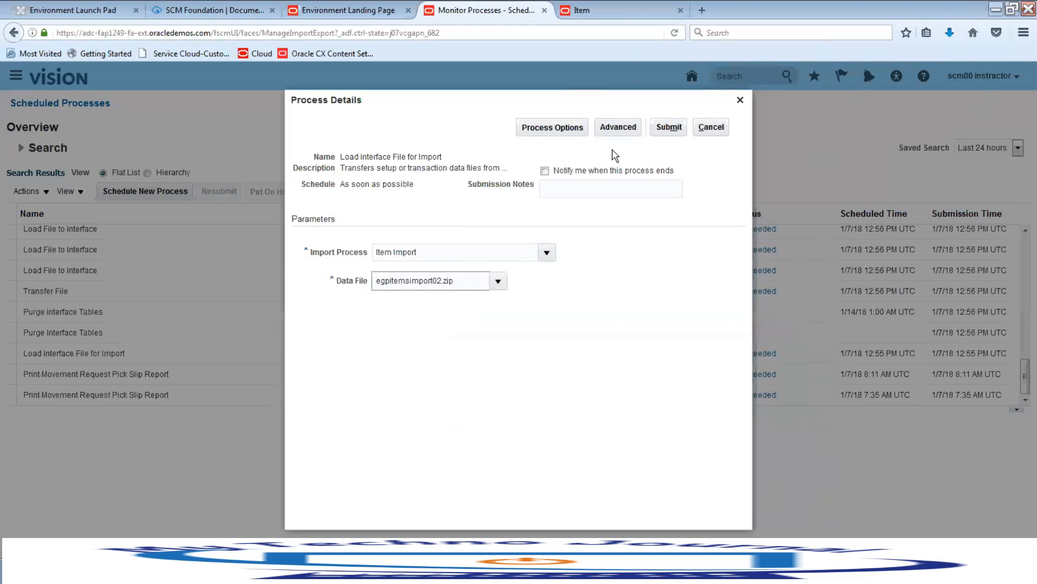
{"action": "left_click", "coordinate": [671, 128]}
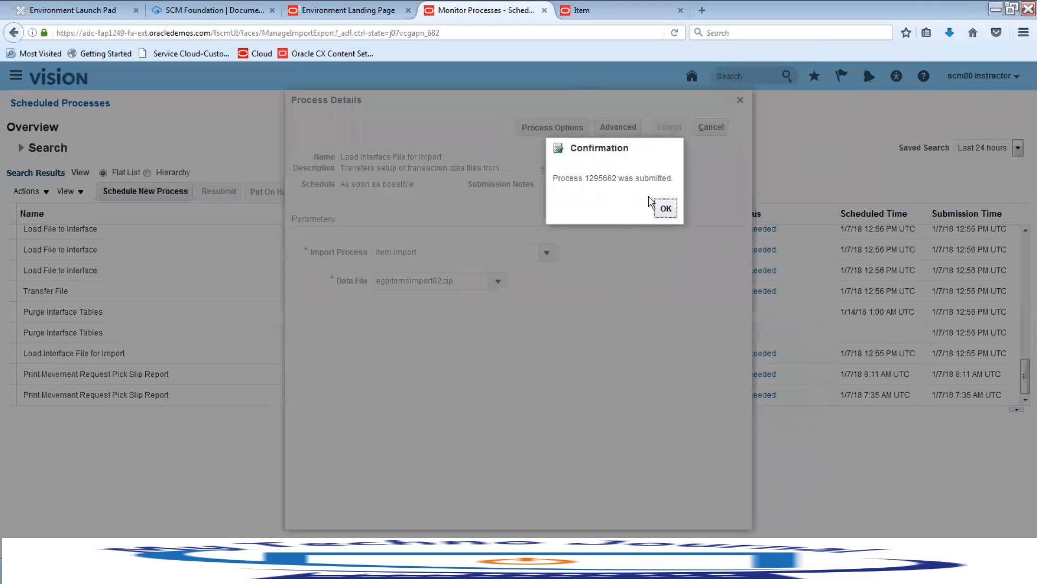
{"action": "left_click", "coordinate": [666, 209]}
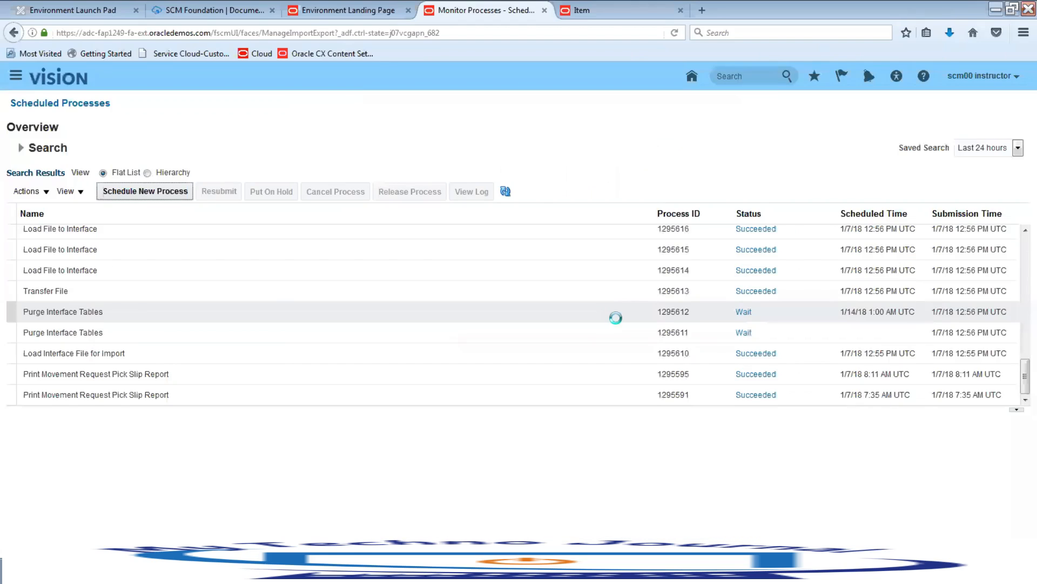
Refresh the scheduled processes list and look through the statuses of the transfer and Load File to Interface jobs.
{"action": "left_click", "coordinate": [505, 191]}
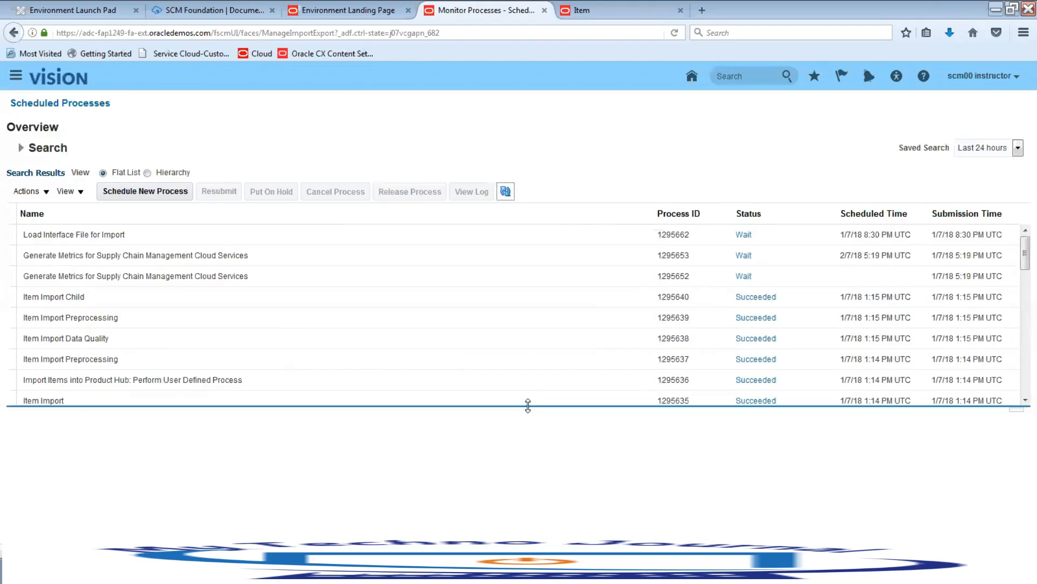
{"action": "left_click", "coordinate": [516, 196]}
{"action": "left_click", "coordinate": [509, 194]}
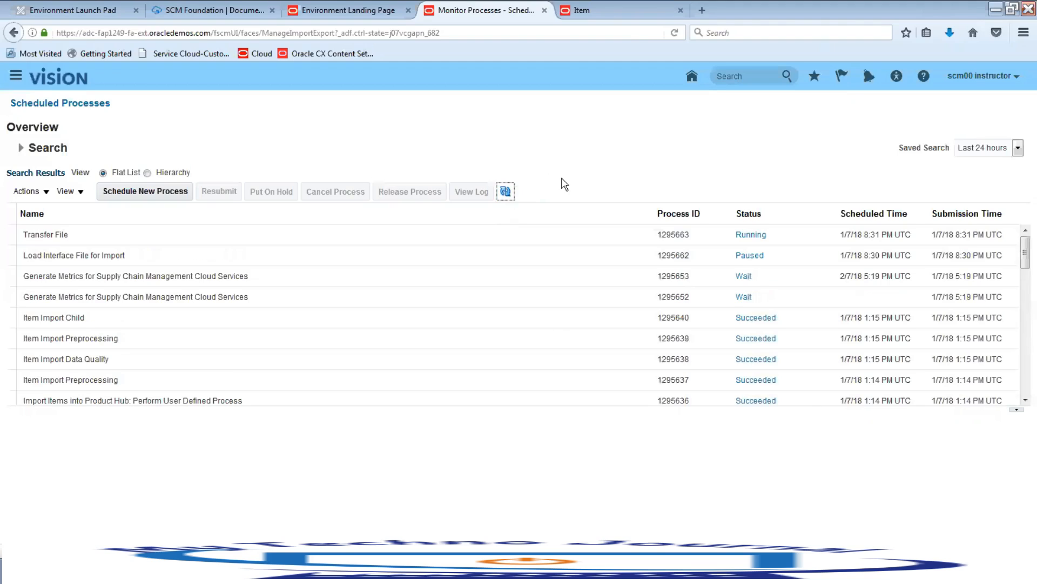
{"action": "left_click", "coordinate": [507, 192]}
{"action": "left_click", "coordinate": [505, 192]}
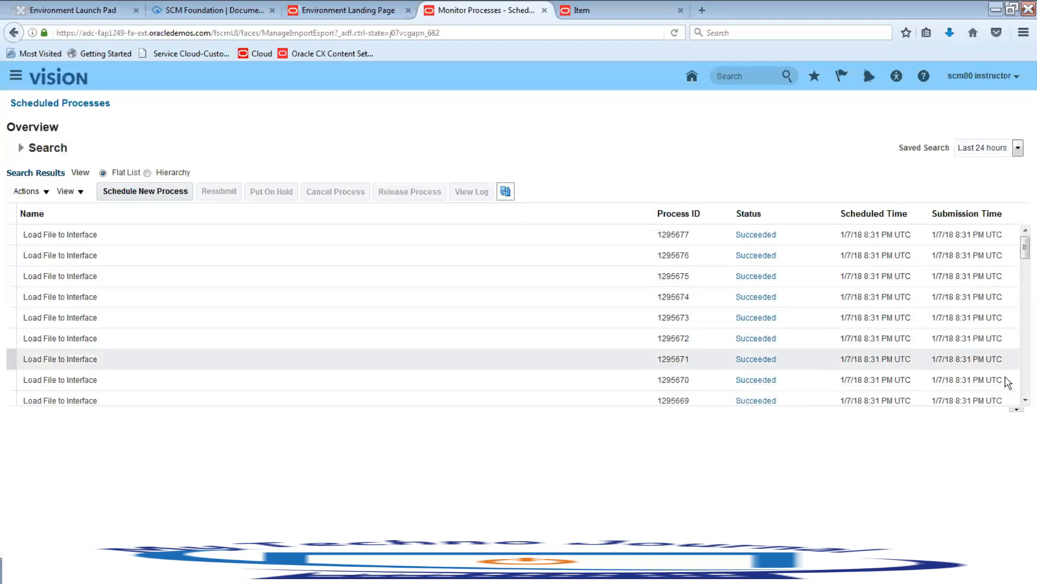
{"action": "left_click", "coordinate": [1025, 400]}
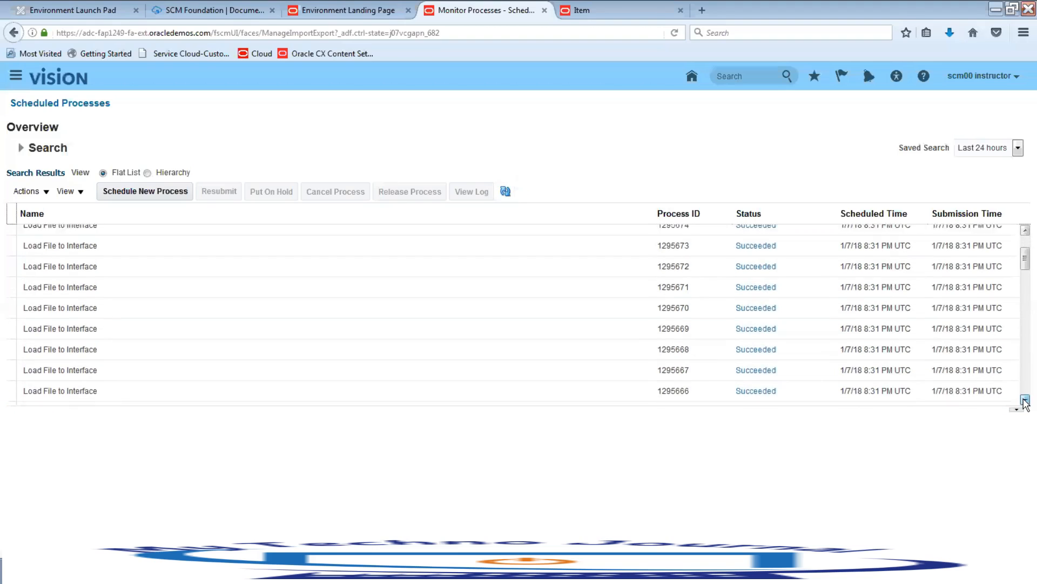
{"action": "left_click", "coordinate": [1025, 400]}
{"action": "left_click", "coordinate": [1025, 399]}
{"action": "left_click", "coordinate": [1025, 400]}
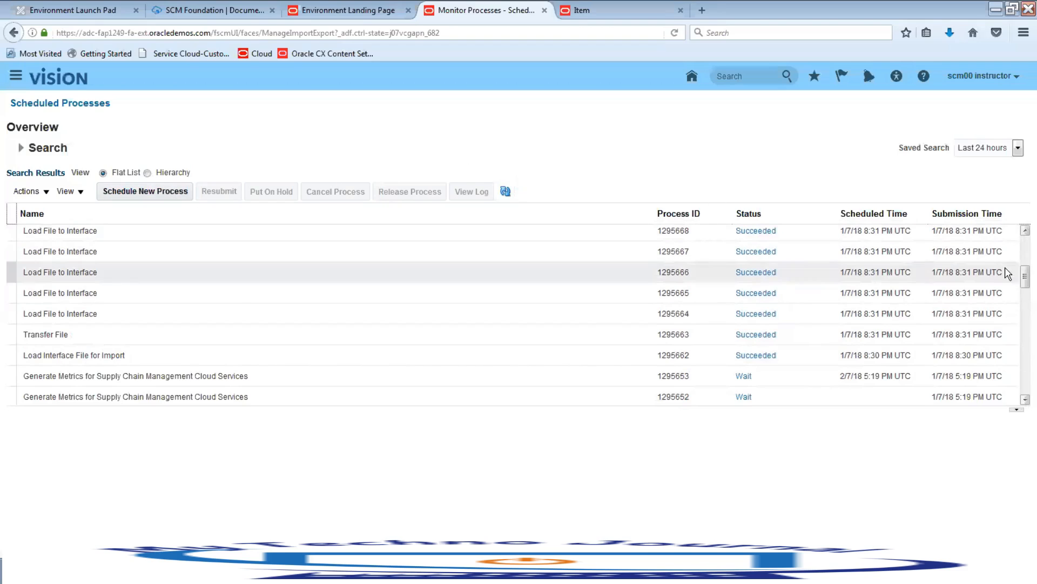
{"action": "left_click_drag", "start_coordinate": [1025, 284], "coordinate": [1025, 248]}
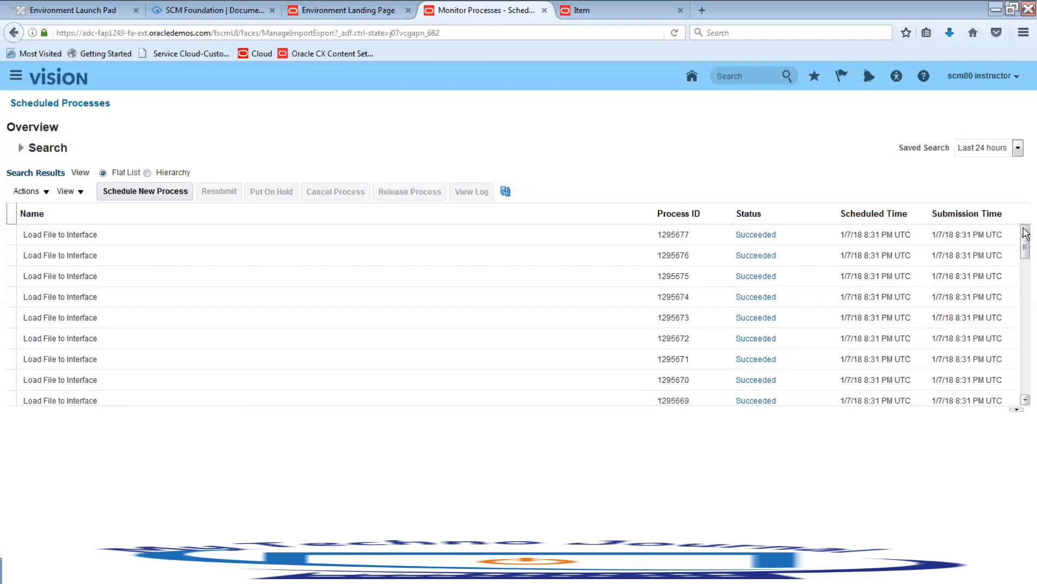
Start scheduling a new process, search job names for Item%Import%, and choose Item Import.
{"action": "left_click", "coordinate": [145, 191]}
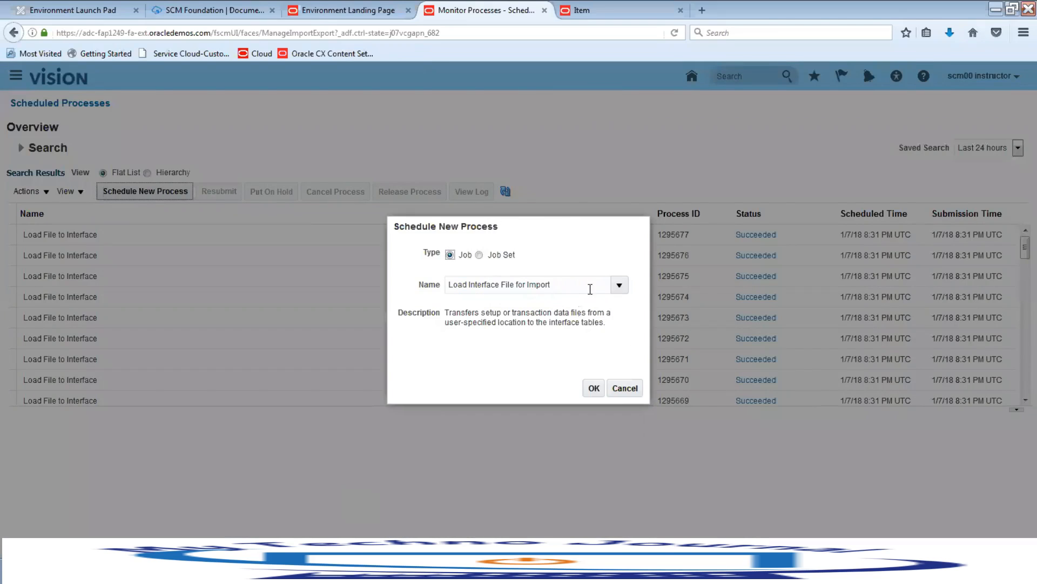
{"action": "left_click", "coordinate": [619, 285]}
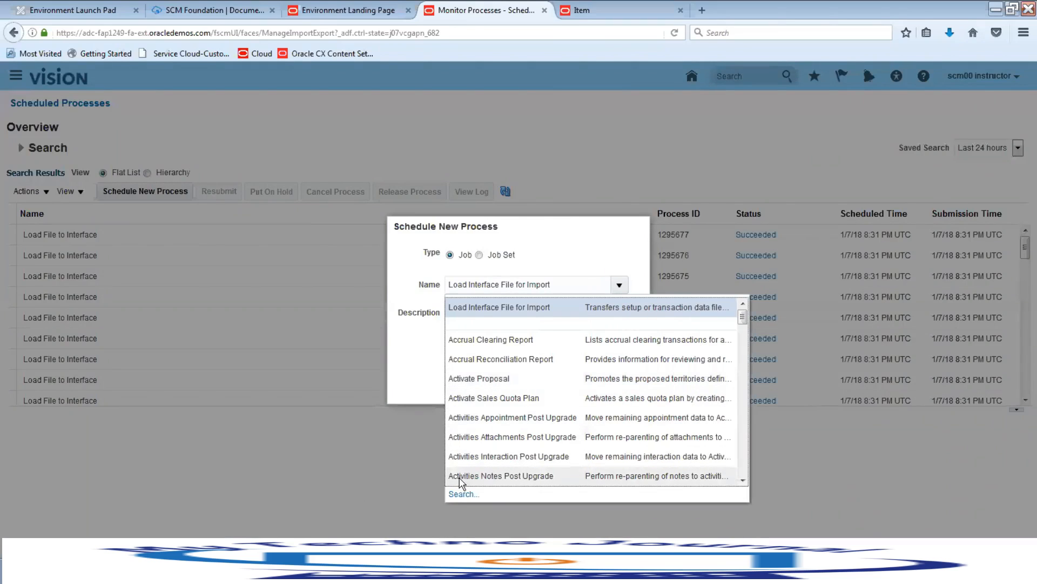
{"action": "left_click", "coordinate": [459, 489]}
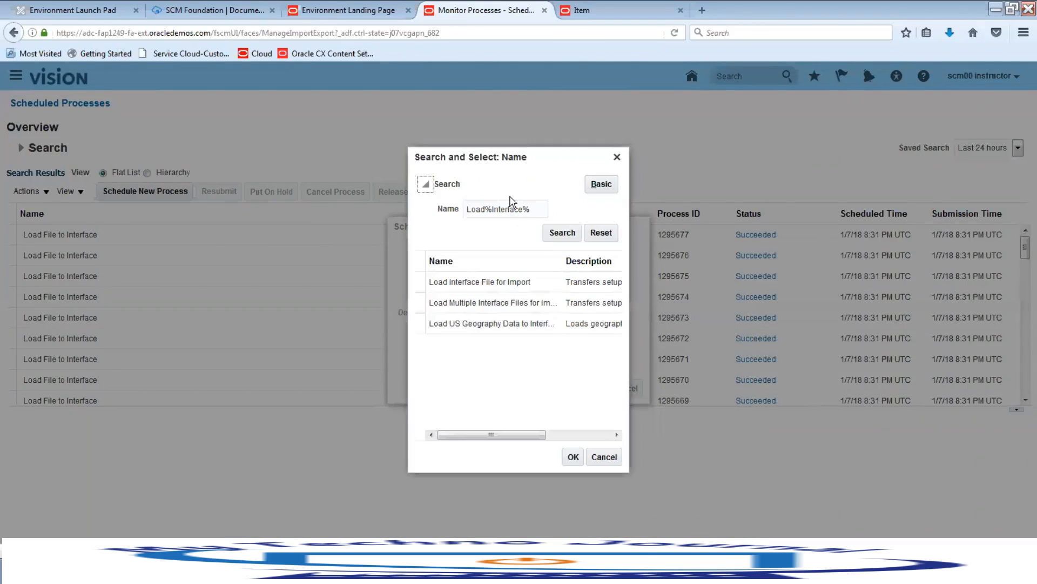
{"action": "left_click_drag", "start_coordinate": [531, 210], "coordinate": [437, 208]}
{"action": "type", "text": "Item%"}
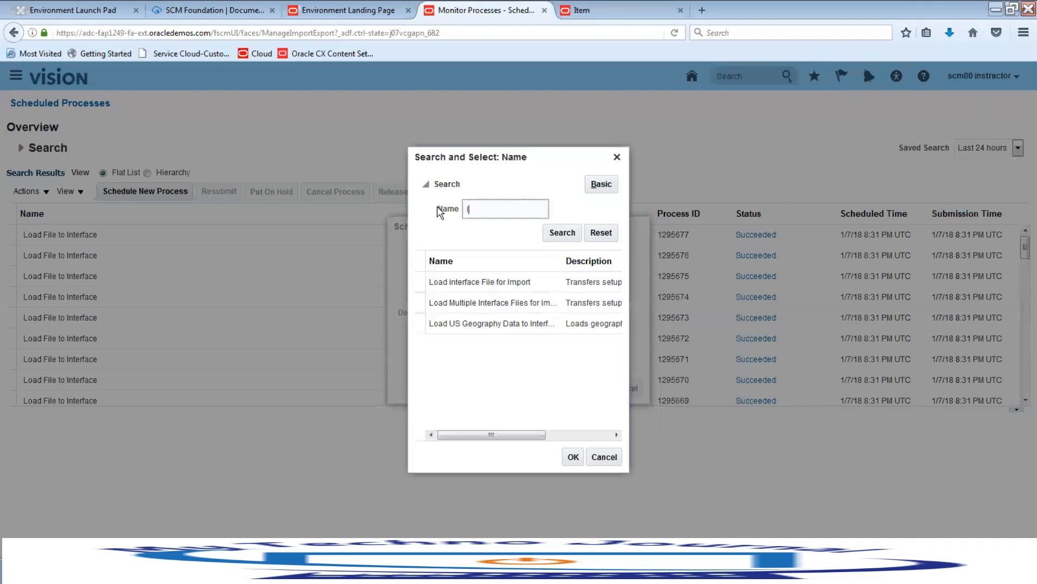
{"action": "type", "text": "Import%"}
{"action": "key", "text": "Return"}
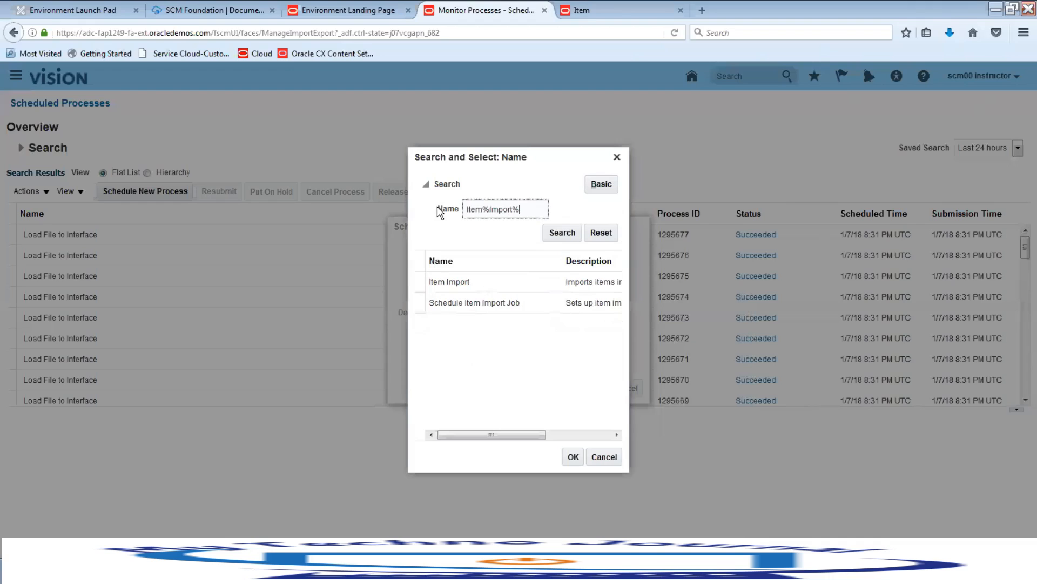
{"action": "left_click", "coordinate": [469, 283]}
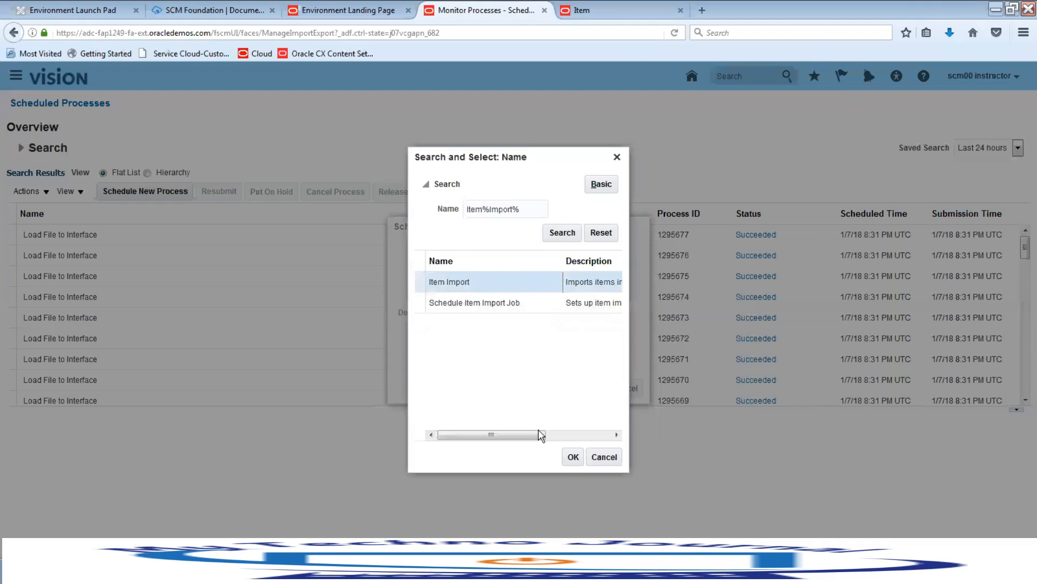
{"action": "left_click", "coordinate": [574, 457]}
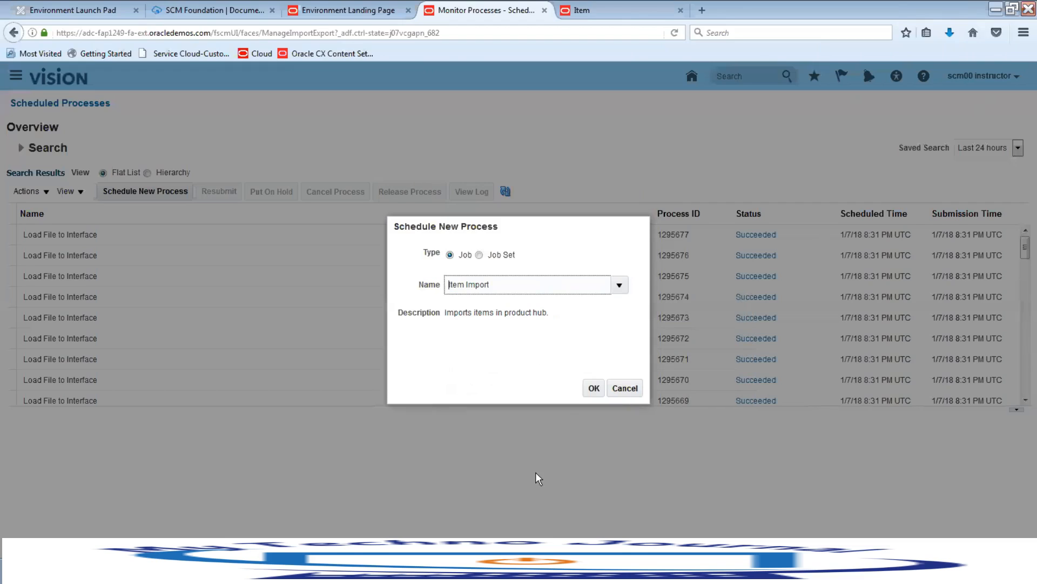
{"action": "left_click", "coordinate": [589, 389]}
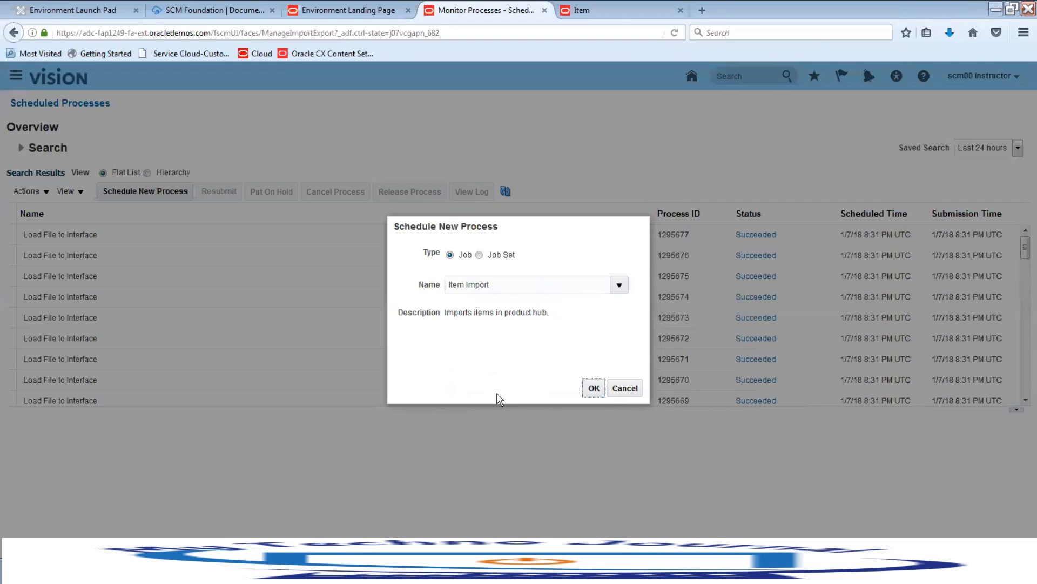
{"action": "left_click", "coordinate": [594, 388]}
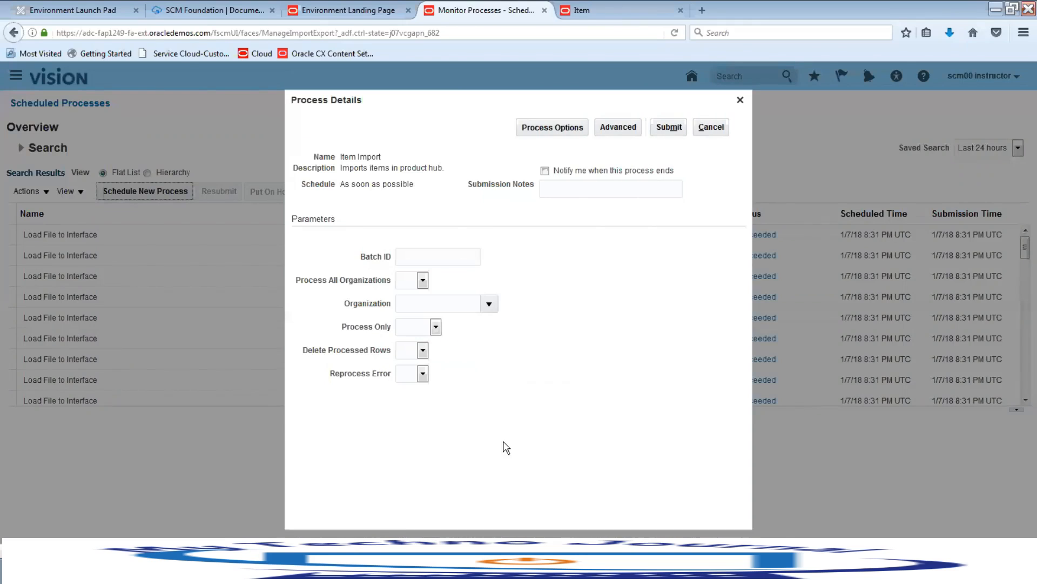
{"action": "left_click", "coordinate": [424, 251]}
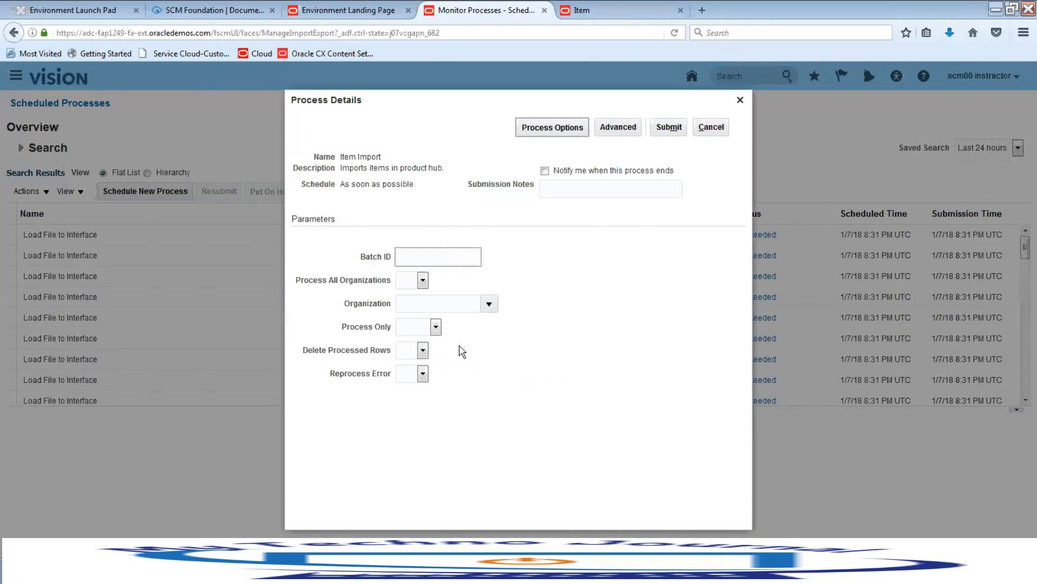
{"action": "key", "text": "alt+Tab"}
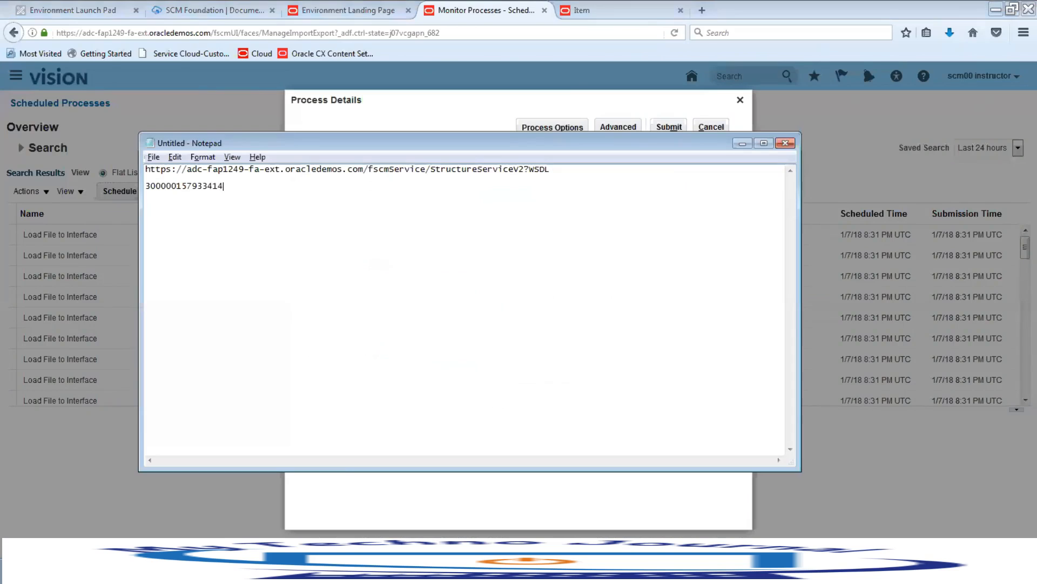
{"action": "left_click_drag", "start_coordinate": [241, 185], "coordinate": [144, 193]}
{"action": "key", "text": "ctrl+c"}
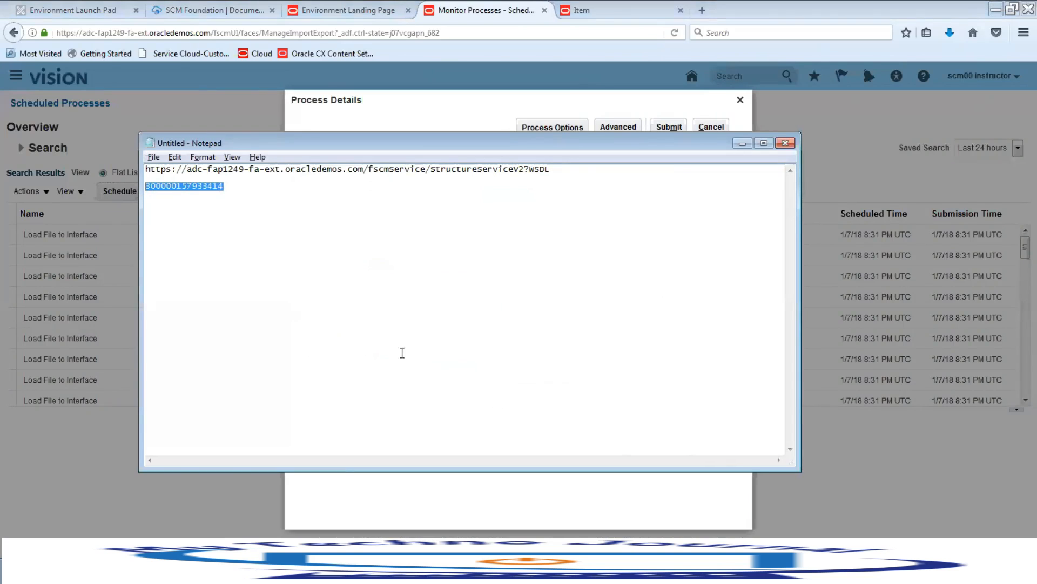
{"action": "key", "text": "alt+Tab"}
{"action": "key", "text": "ctrl+v"}
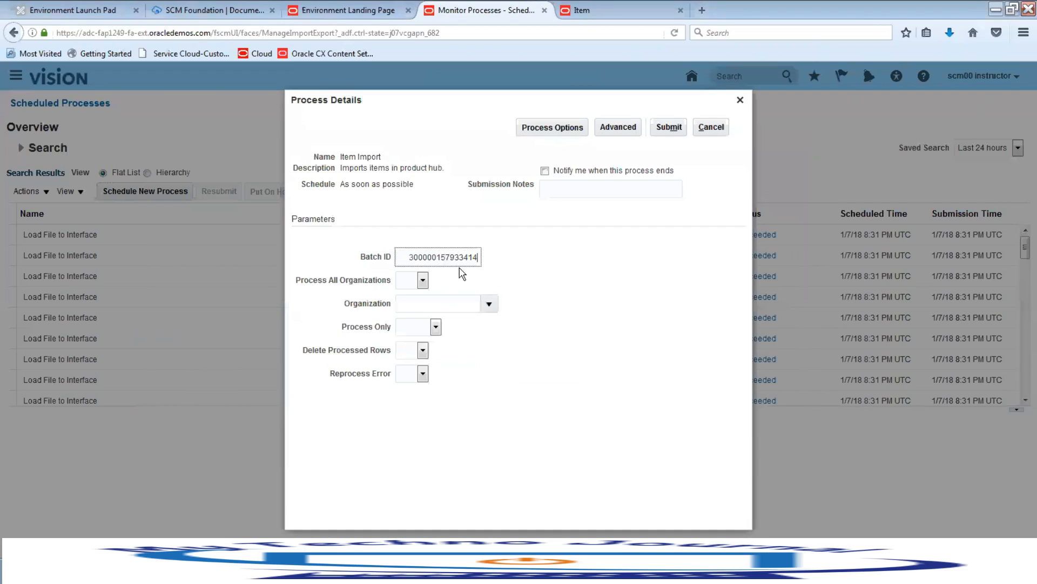
{"action": "left_click", "coordinate": [668, 128]}
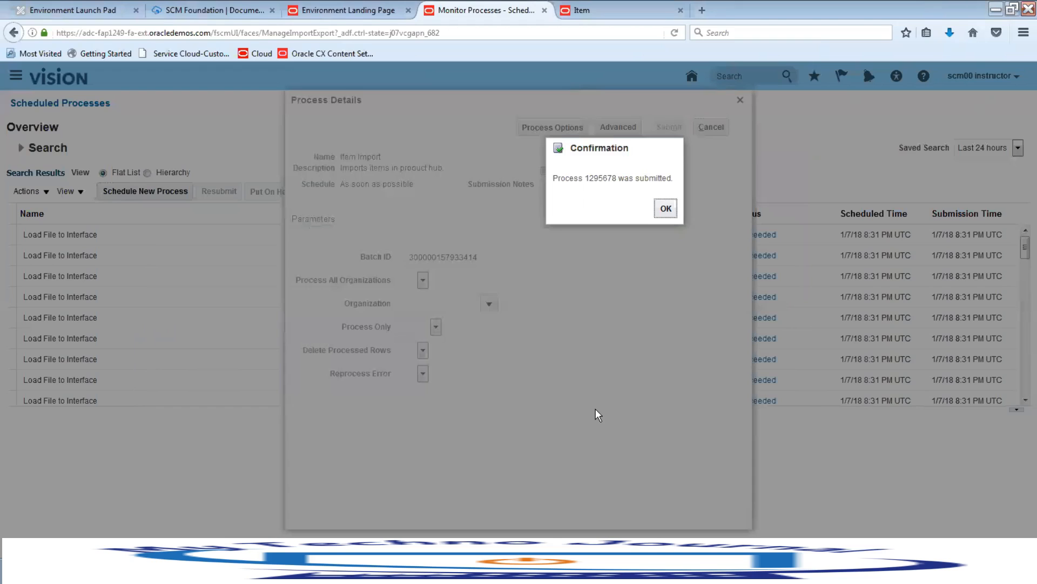
{"action": "left_click", "coordinate": [664, 209]}
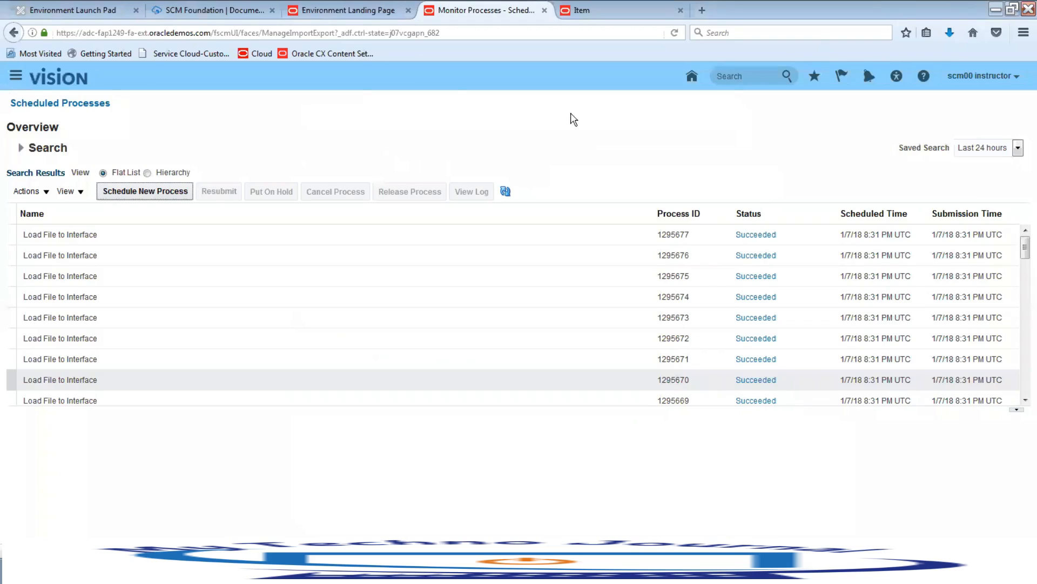
Refresh the scheduled processes list repeatedly to monitor the status of the Item Import job and its child processes.
{"action": "left_click", "coordinate": [506, 190]}
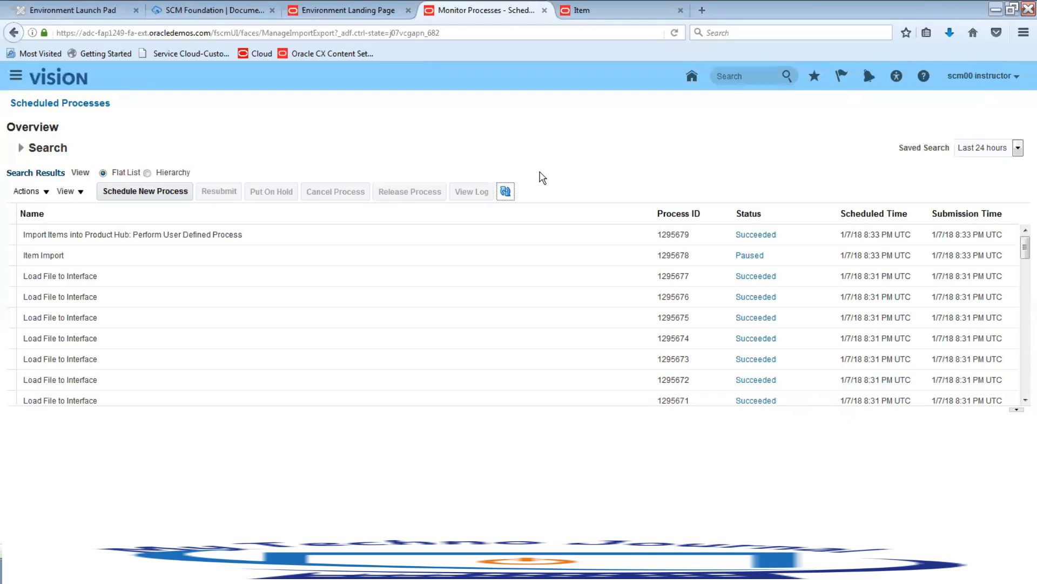
{"action": "left_click", "coordinate": [506, 192]}
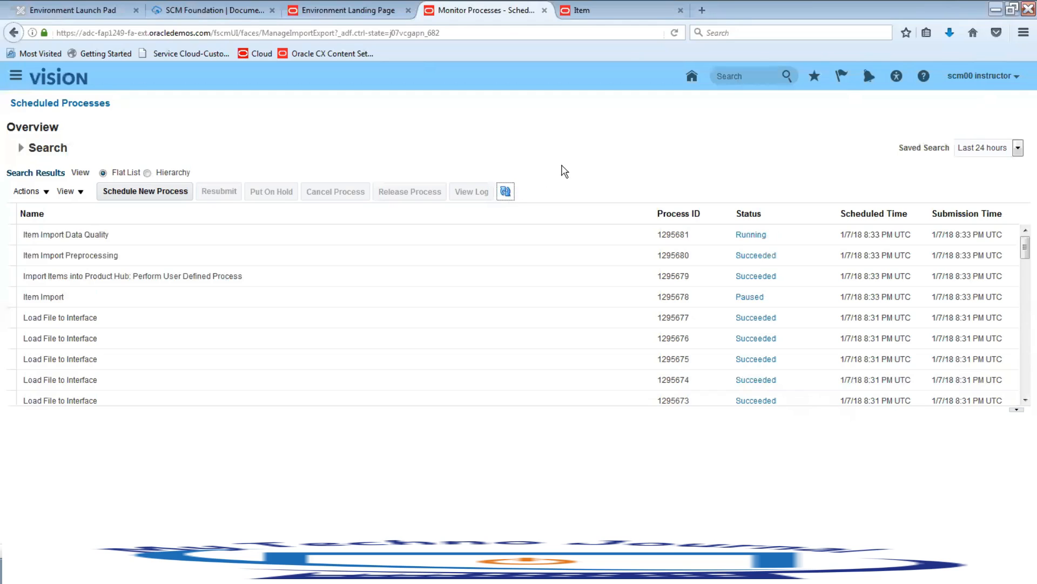
{"action": "left_click", "coordinate": [505, 192]}
{"action": "left_click", "coordinate": [505, 193]}
{"action": "left_click", "coordinate": [511, 195]}
{"action": "left_click", "coordinate": [506, 191]}
{"action": "left_click", "coordinate": [505, 191]}
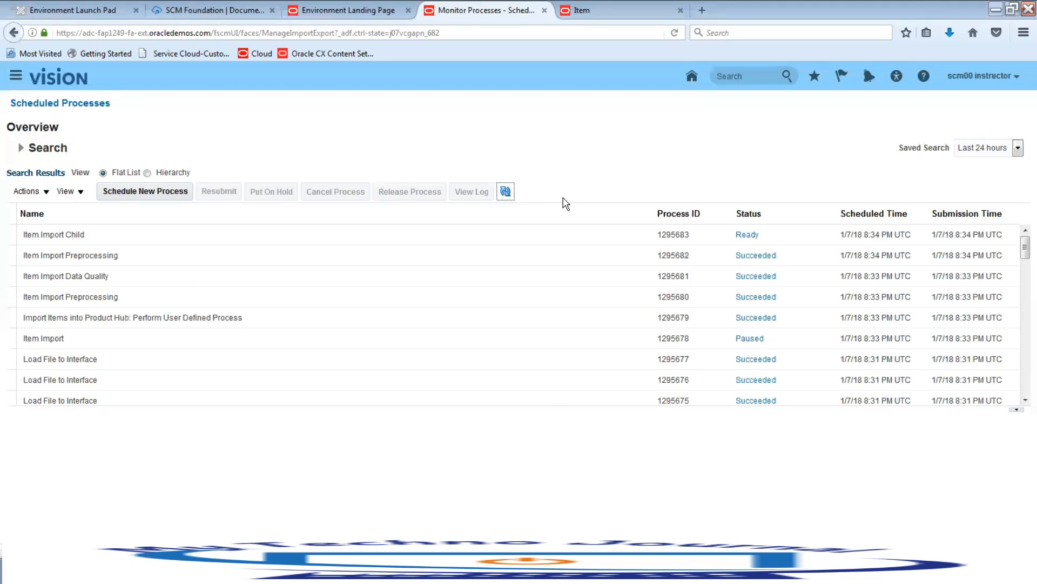
{"action": "left_click", "coordinate": [505, 191]}
{"action": "left_click", "coordinate": [505, 191]}
{"action": "left_click", "coordinate": [507, 191]}
{"action": "left_click", "coordinate": [505, 192]}
{"action": "left_click", "coordinate": [506, 191]}
{"action": "left_click", "coordinate": [506, 191]}
{"action": "left_click", "coordinate": [510, 192]}
{"action": "left_click", "coordinate": [508, 192]}
{"action": "left_click", "coordinate": [511, 192]}
{"action": "left_click", "coordinate": [506, 191]}
{"action": "left_click", "coordinate": [506, 191]}
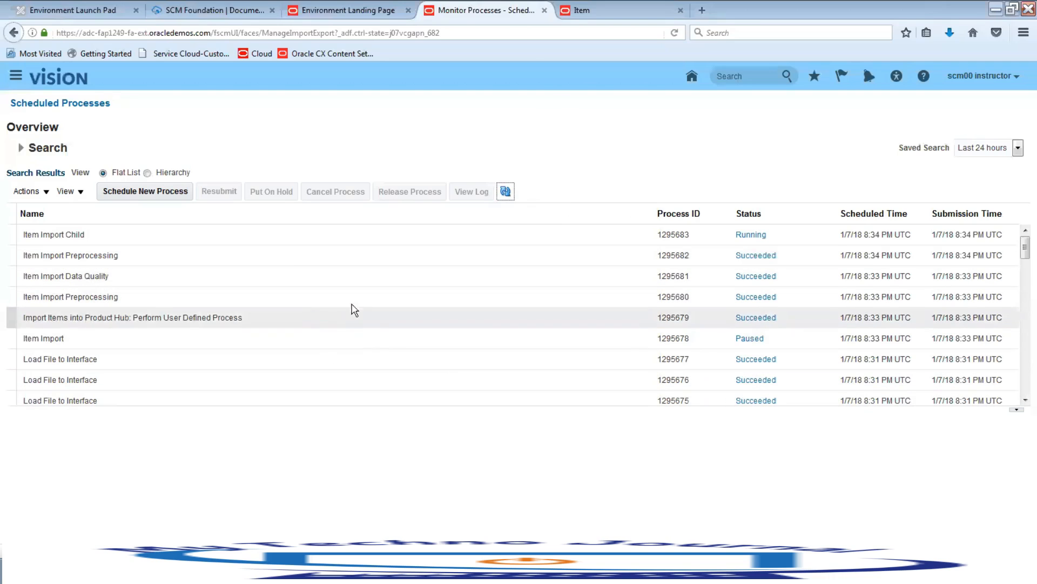
Switch to PowerPoint and present the Overview of SaaS Templates slide as a full-screen slide show.
{"action": "left_click", "coordinate": [511, 572]}
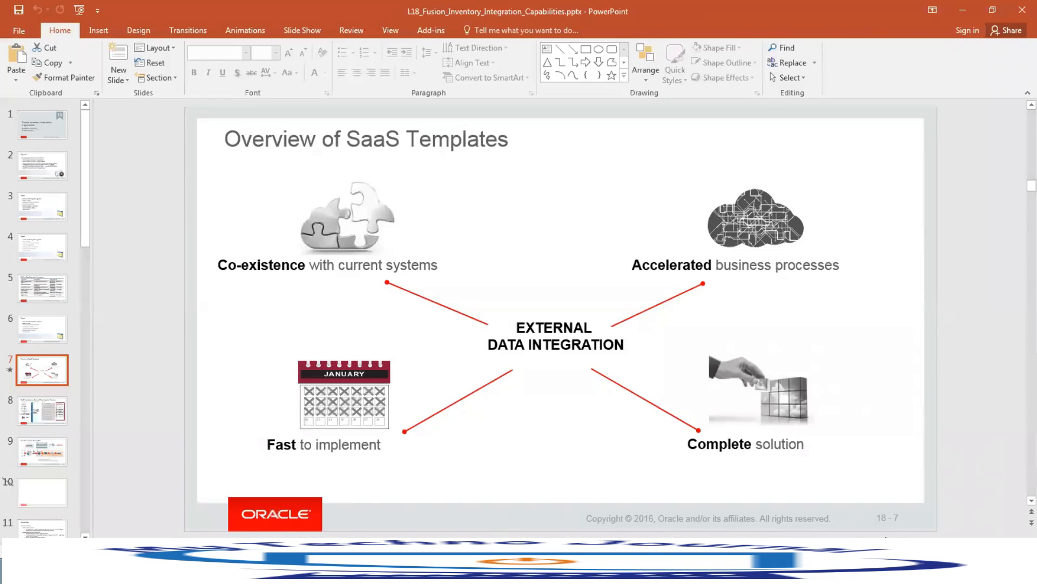
{"action": "key", "text": "shift+F5"}
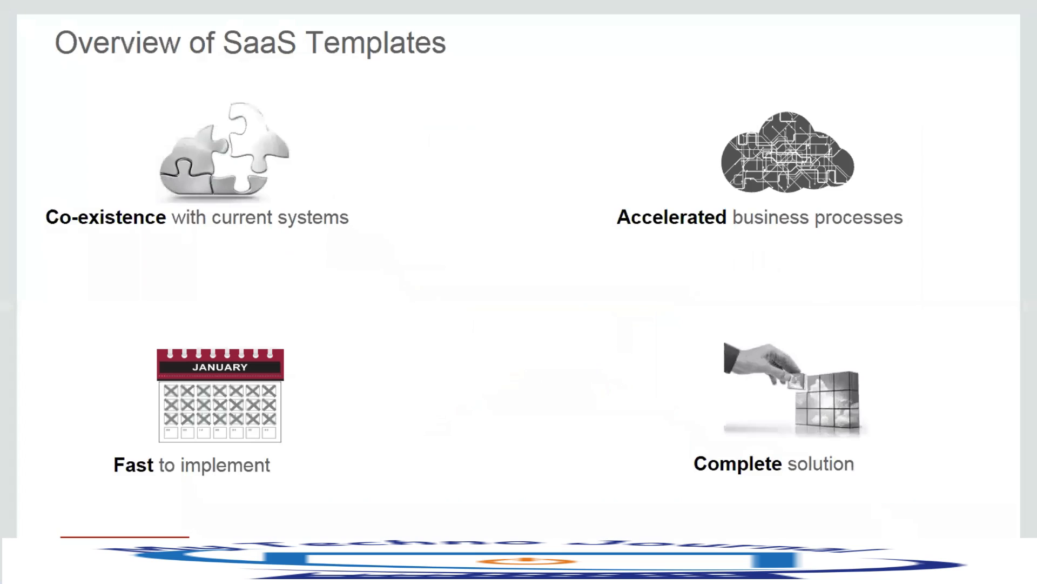
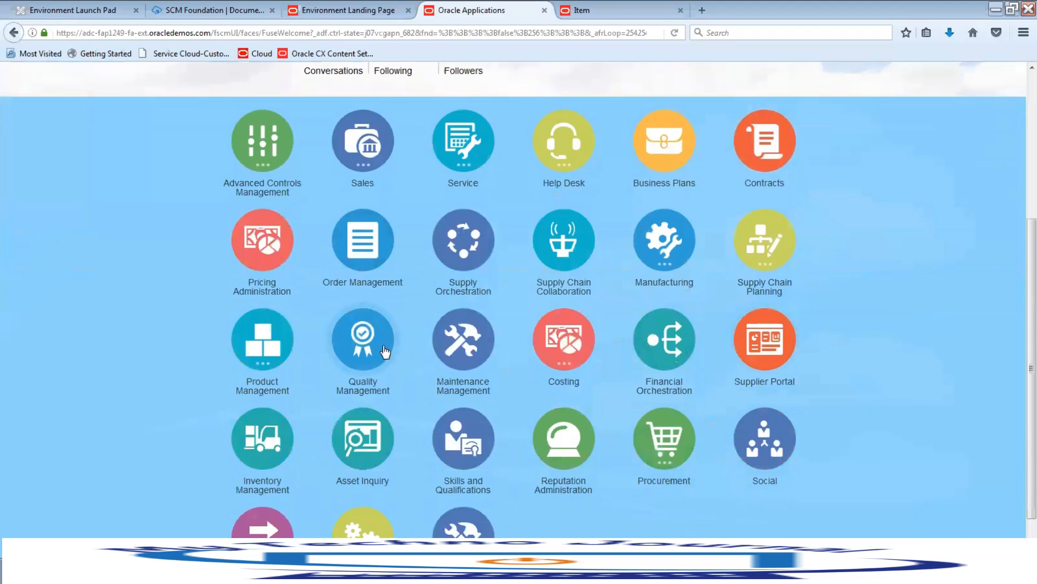
Open the Demo Jan batch from Manage Item Batches in Product Information Management and show its errors.
{"action": "left_click", "coordinate": [266, 365]}
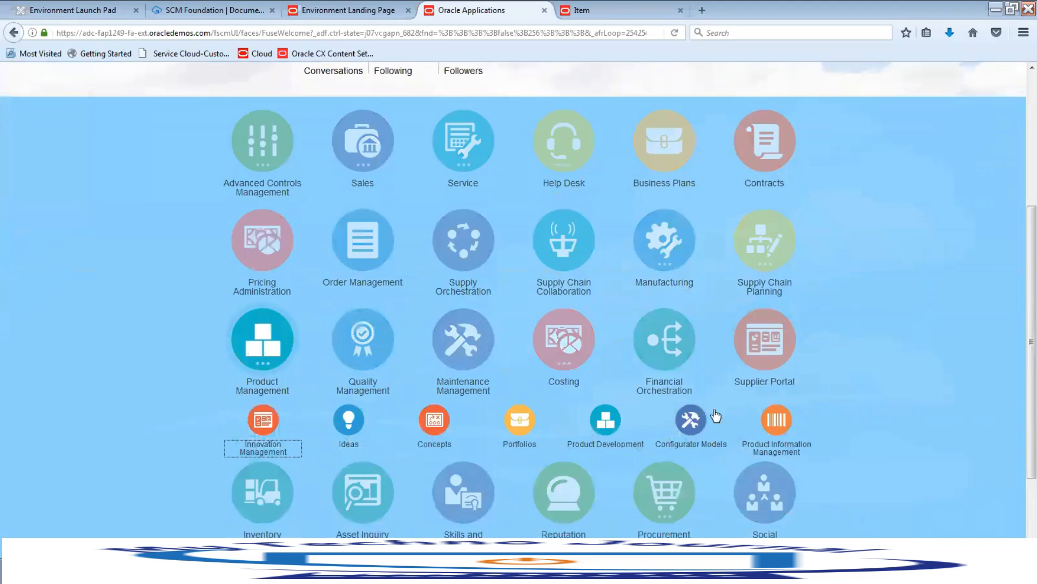
{"action": "left_click", "coordinate": [784, 430]}
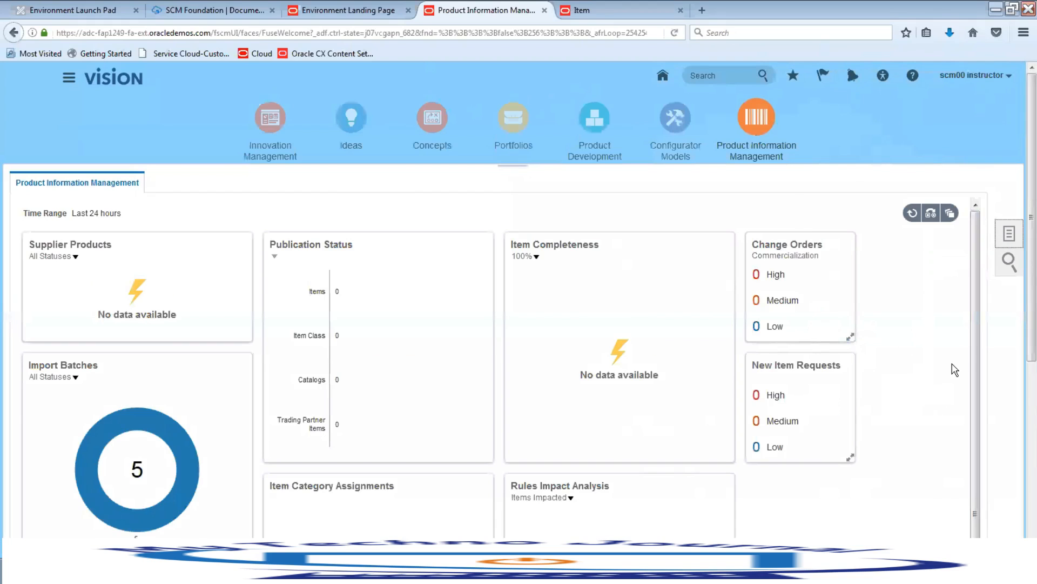
{"action": "left_click", "coordinate": [1008, 237]}
{"action": "left_click", "coordinate": [901, 433]}
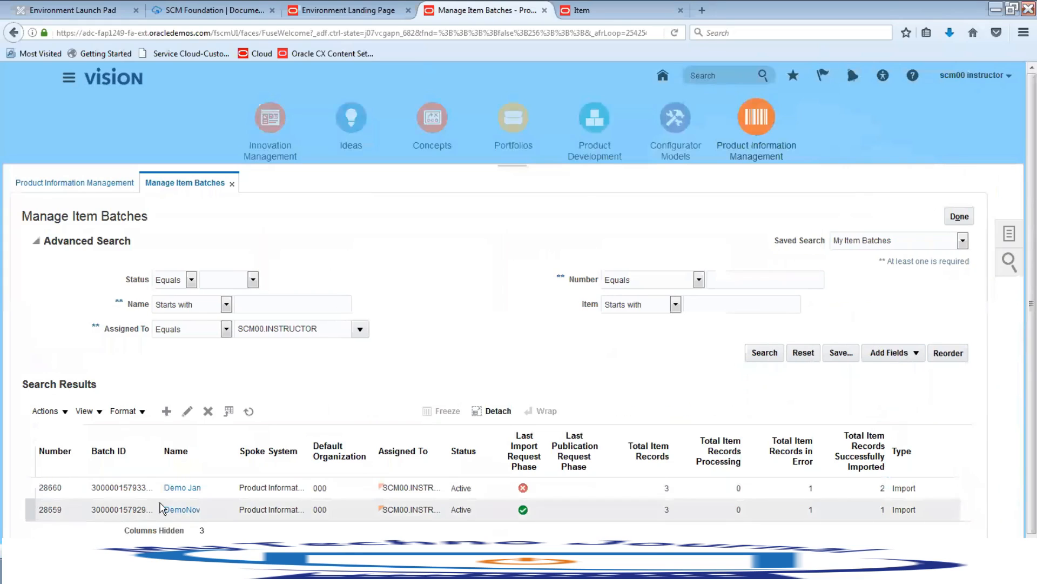
{"action": "left_click", "coordinate": [189, 489]}
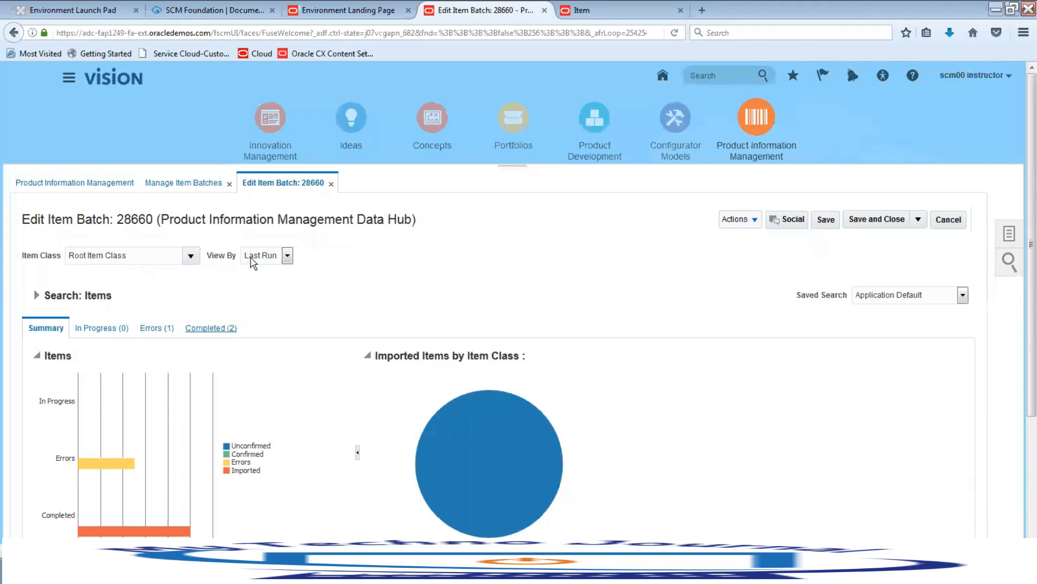
{"action": "left_click", "coordinate": [158, 330]}
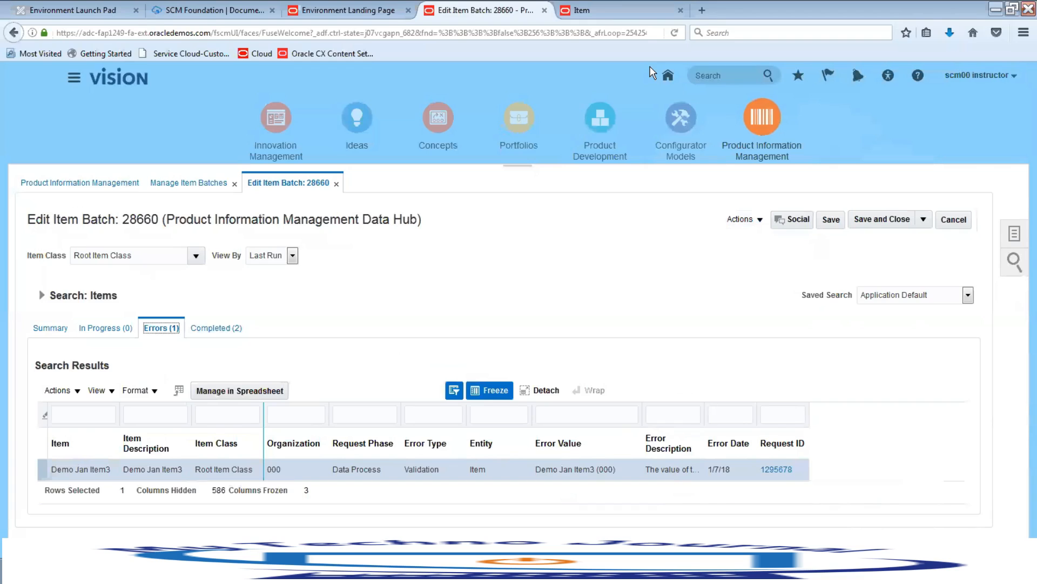
Download a spreadsheet for the failed Demo Jan Item3 row with import entity Items and item class Root Item Class, and open it in Excel.
{"action": "left_click", "coordinate": [326, 469]}
{"action": "left_click", "coordinate": [268, 395]}
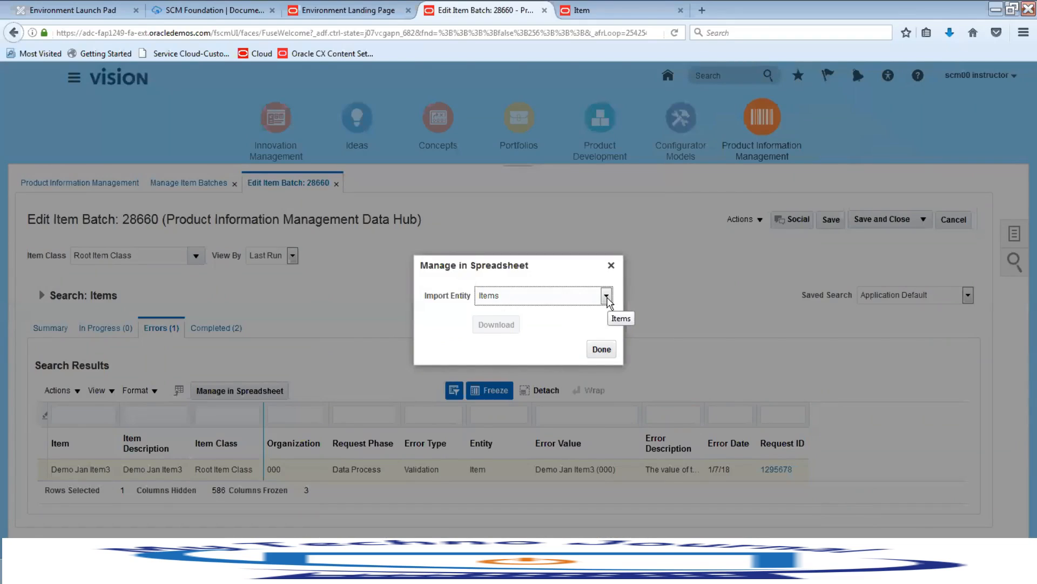
{"action": "left_click", "coordinate": [607, 296]}
{"action": "left_click", "coordinate": [582, 309]}
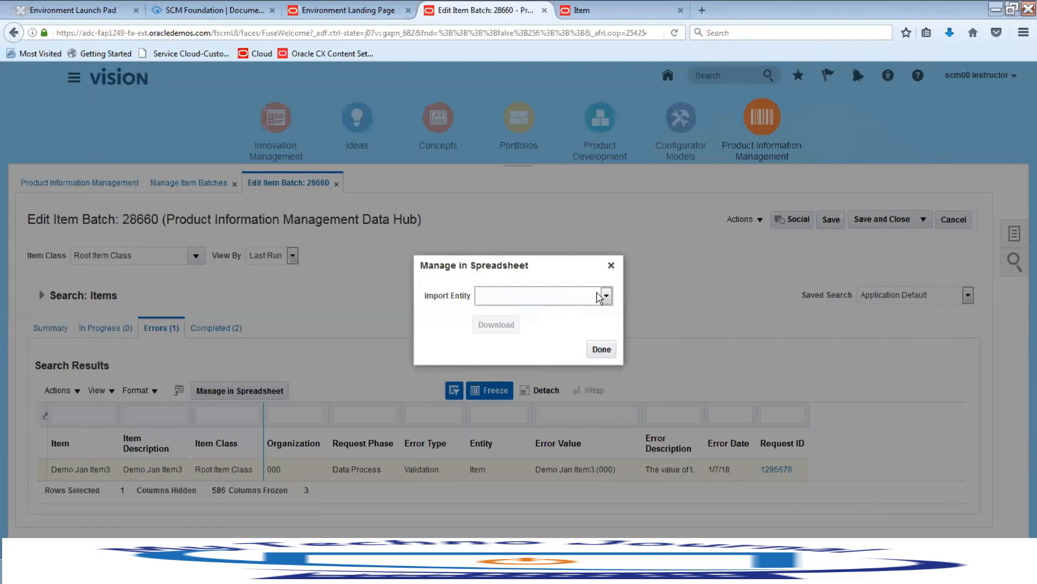
{"action": "left_click", "coordinate": [609, 295]}
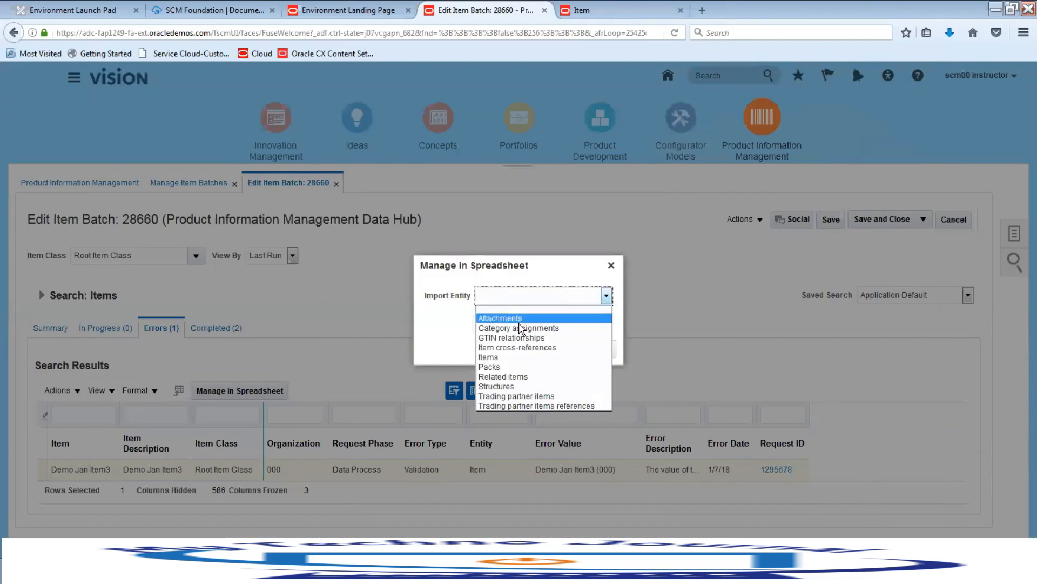
{"action": "left_click", "coordinate": [503, 357]}
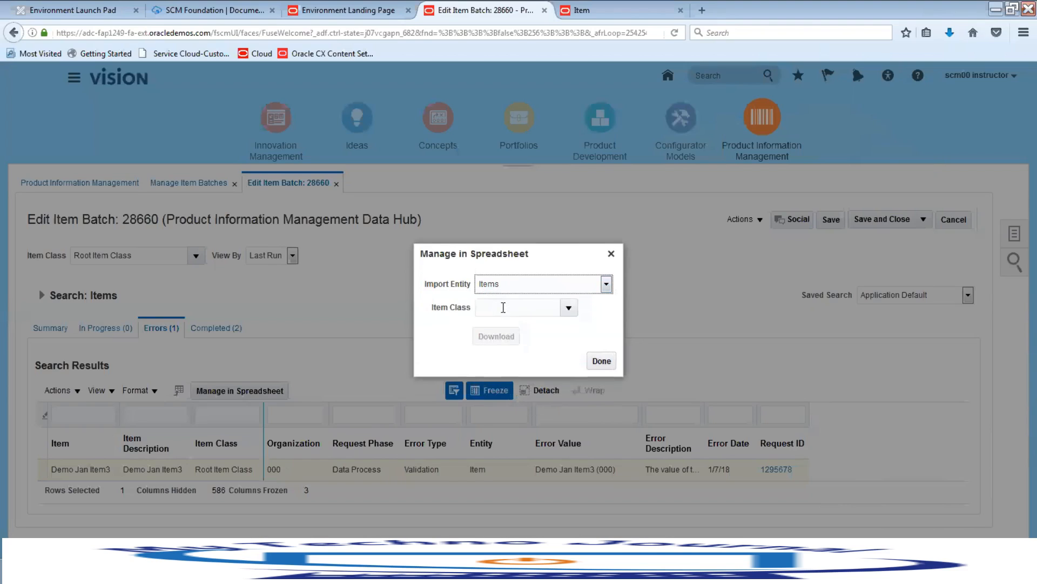
{"action": "left_click", "coordinate": [568, 308]}
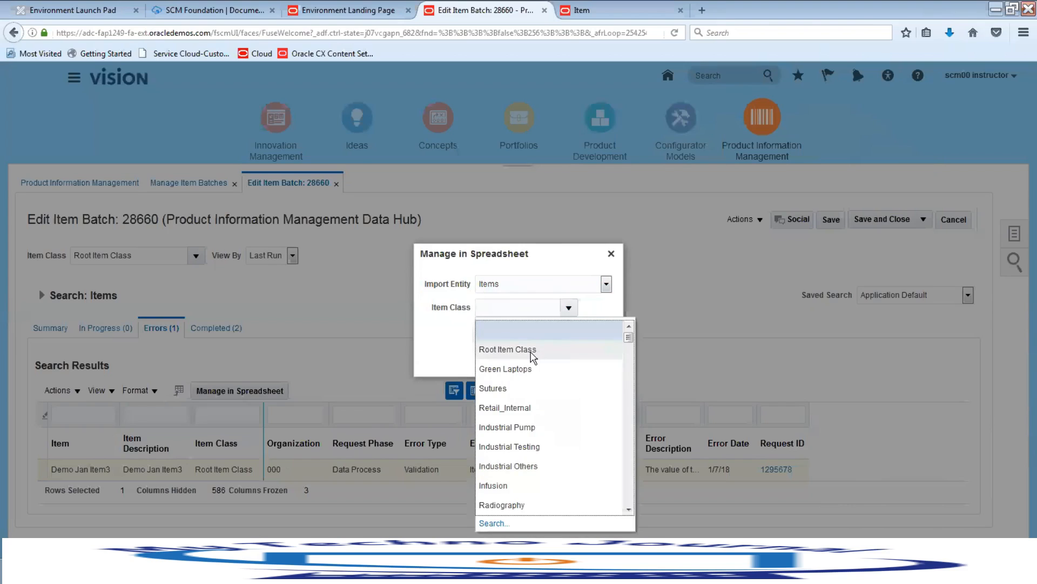
{"action": "left_click", "coordinate": [544, 350]}
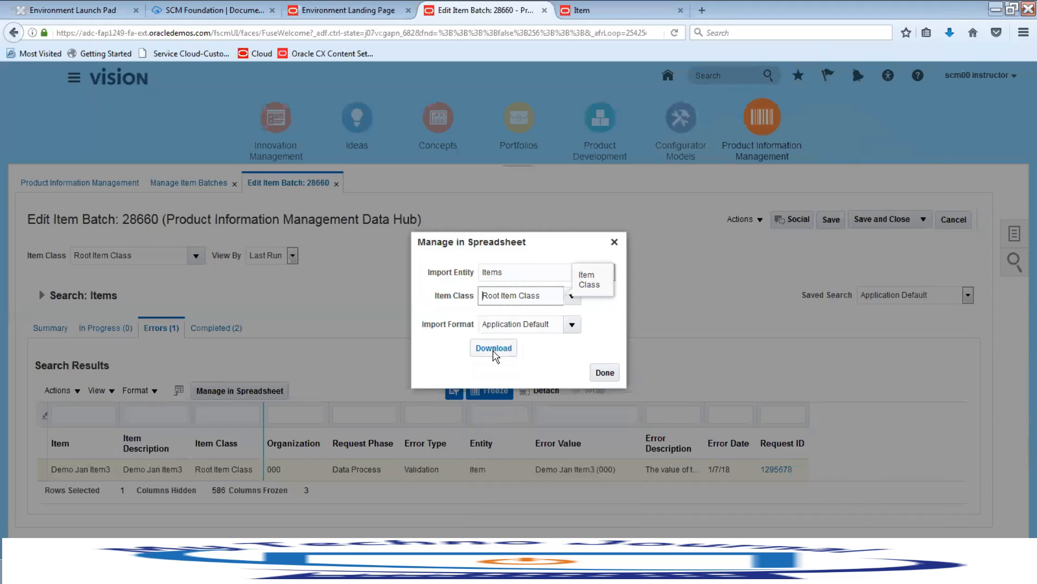
{"action": "left_click", "coordinate": [493, 348]}
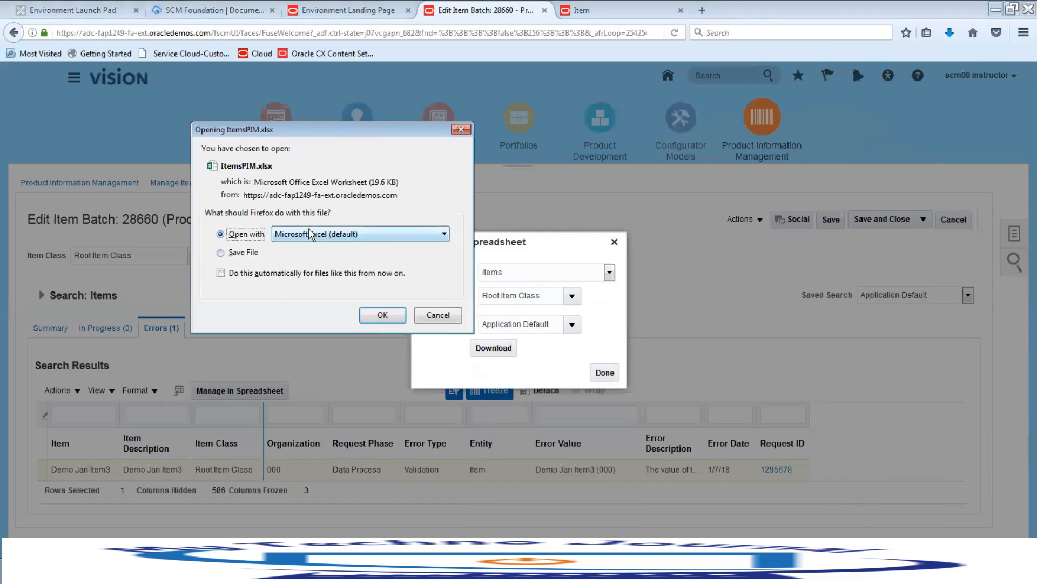
{"action": "left_click", "coordinate": [380, 316]}
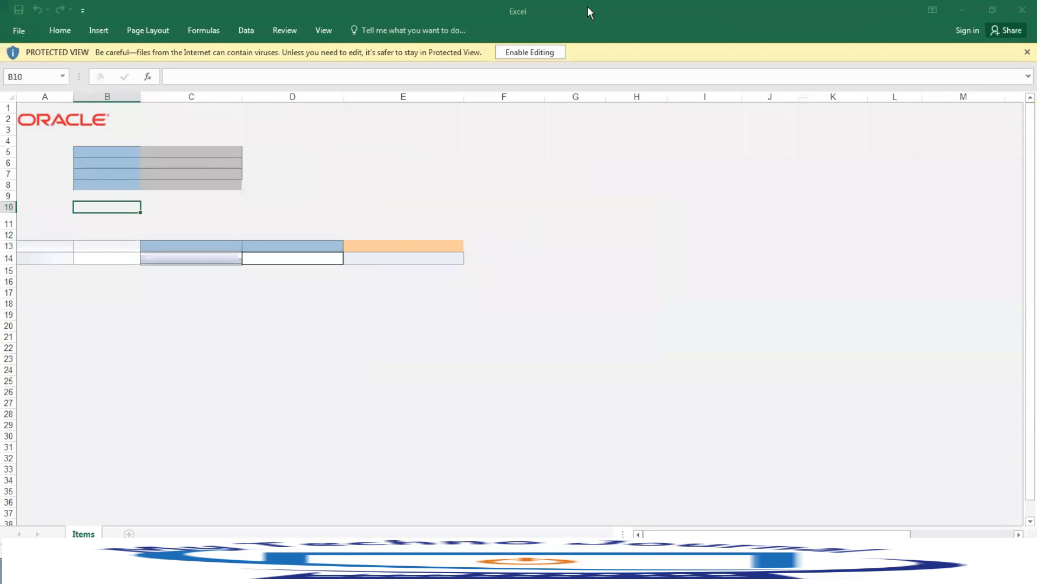
Enable editing in the downloaded workbook, accept the connection to the application URL, and enter the account's user ID in the login.
{"action": "left_click", "coordinate": [533, 53]}
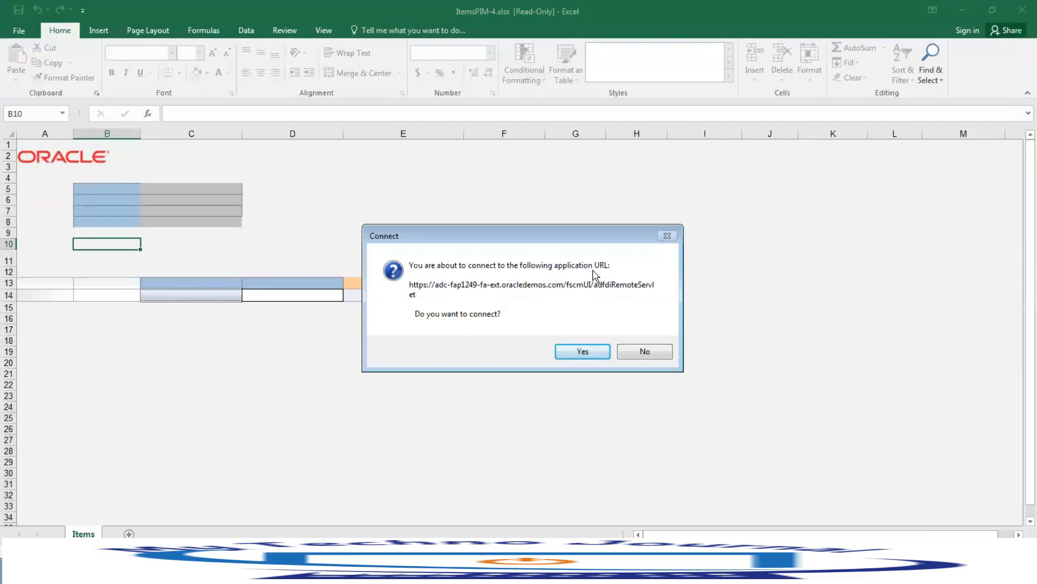
{"action": "left_click", "coordinate": [583, 352]}
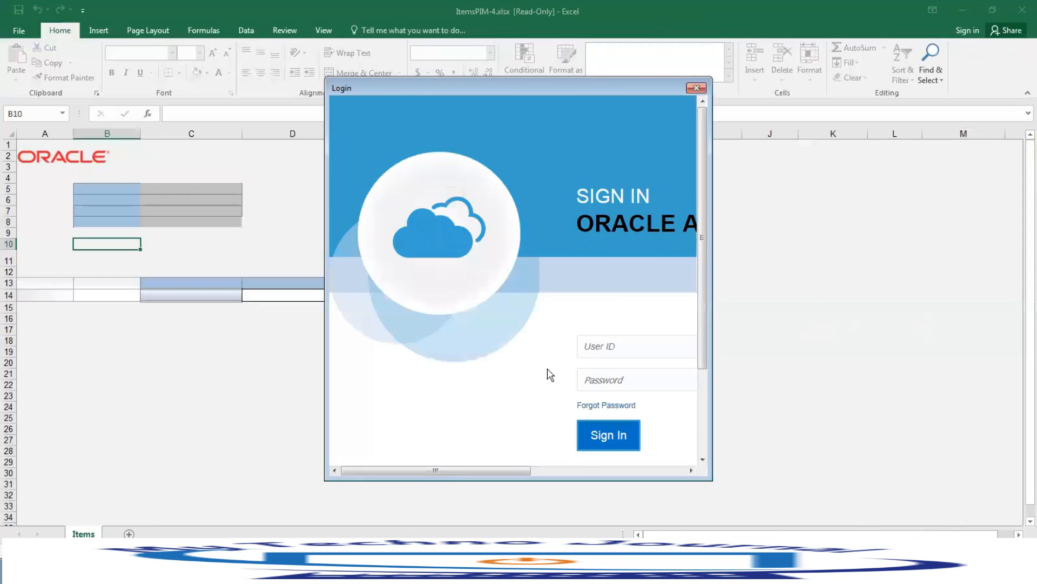
{"action": "left_click", "coordinate": [613, 345]}
{"action": "type", "text": "scm00.instructor"}
{"action": "key", "text": "Tab"}
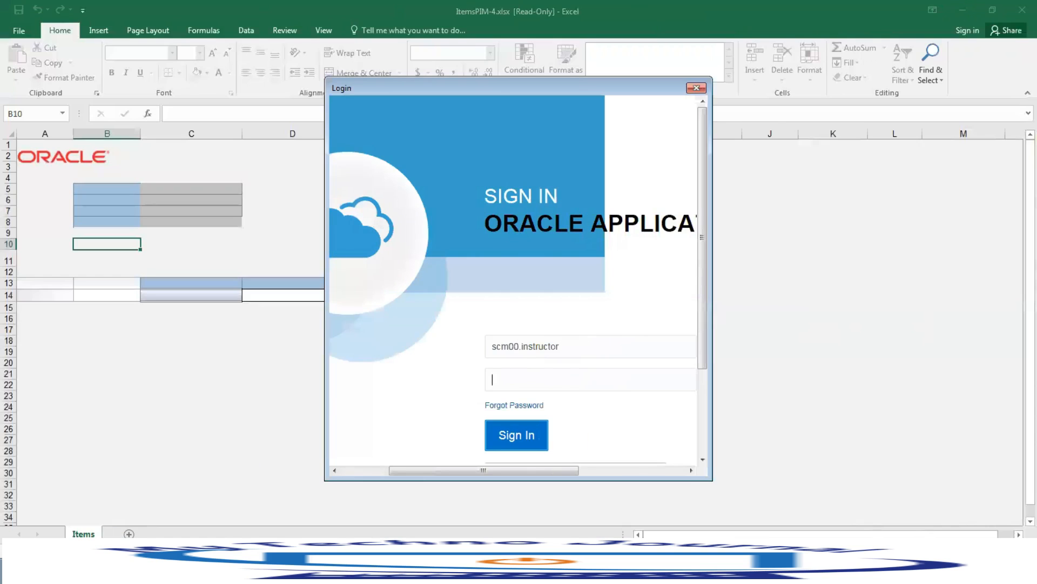
Copy the login password from the Environment Launch Pad page, sign in to the workbook with it, and acknowledge the version check.
{"action": "left_click", "coordinate": [216, 570]}
{"action": "left_click", "coordinate": [88, 11]}
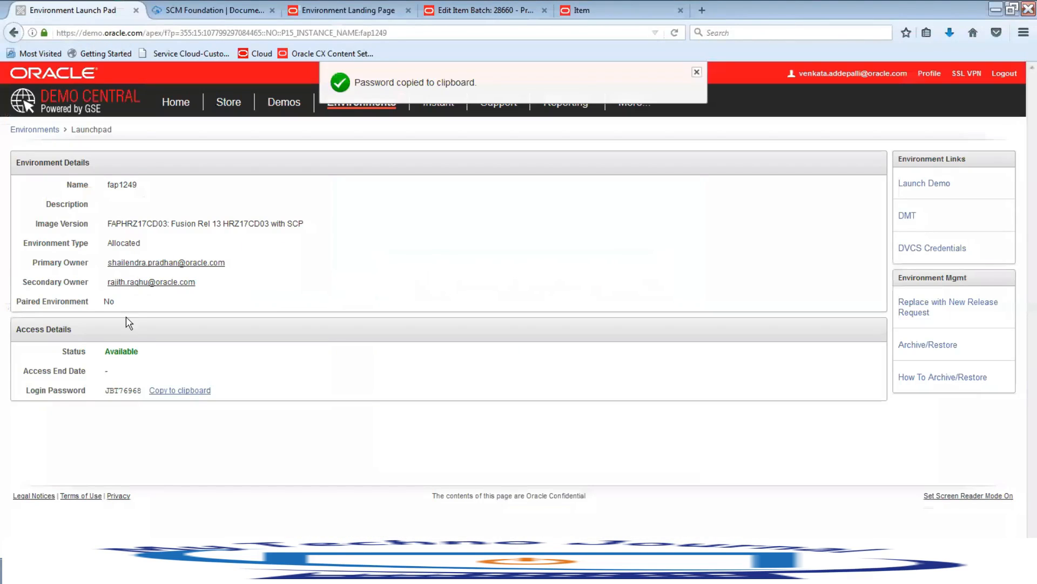
{"action": "left_click", "coordinate": [191, 393]}
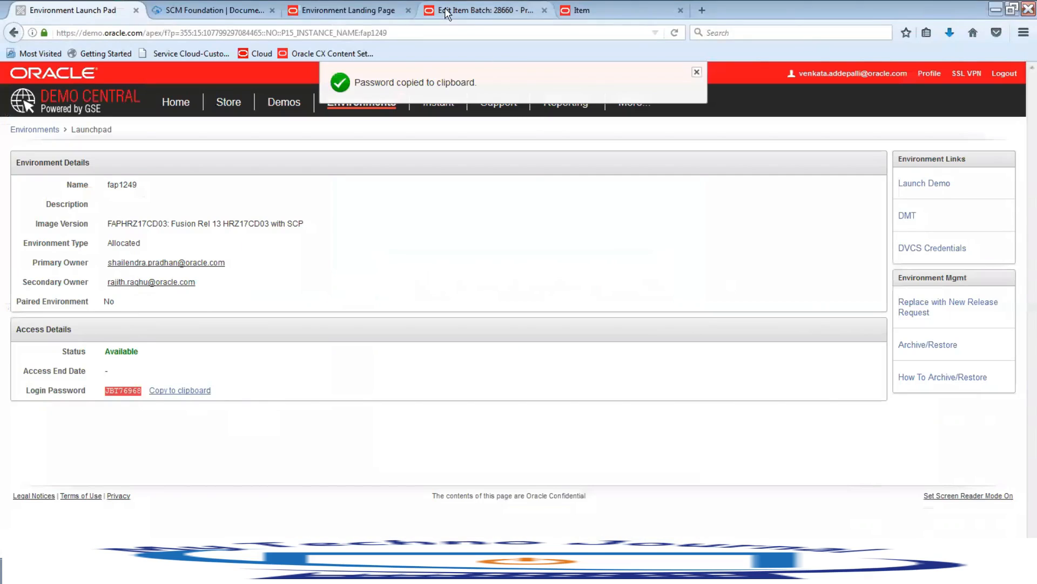
{"action": "left_click", "coordinate": [411, 570]}
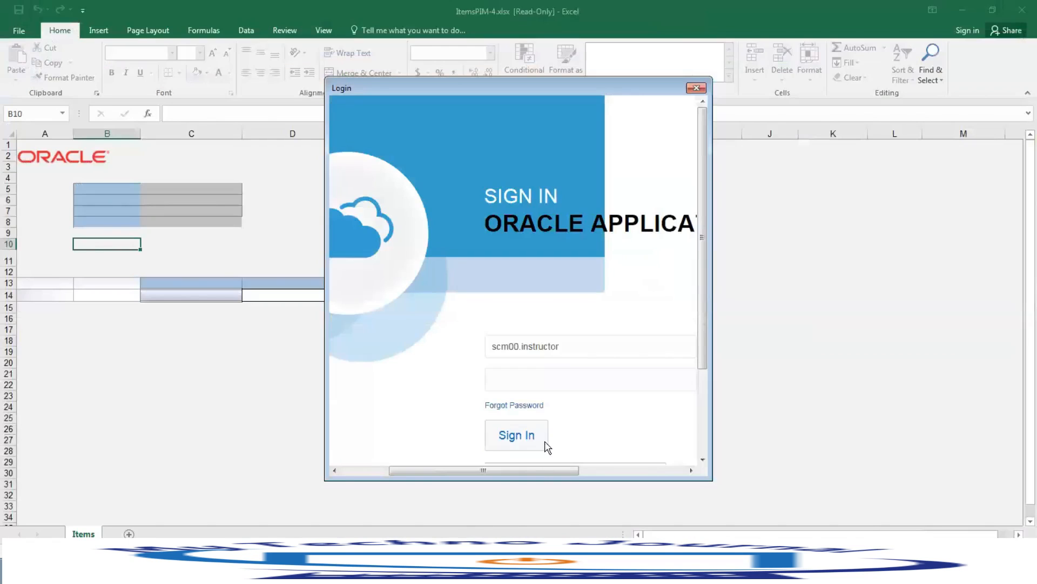
{"action": "left_click", "coordinate": [544, 382]}
{"action": "key", "text": "ctrl+v"}
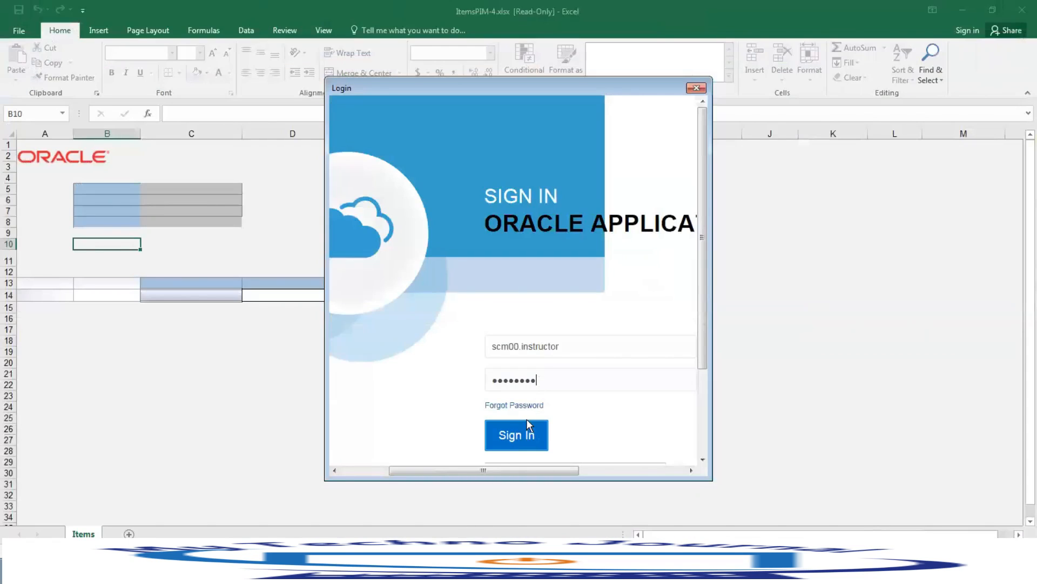
{"action": "left_click", "coordinate": [528, 431]}
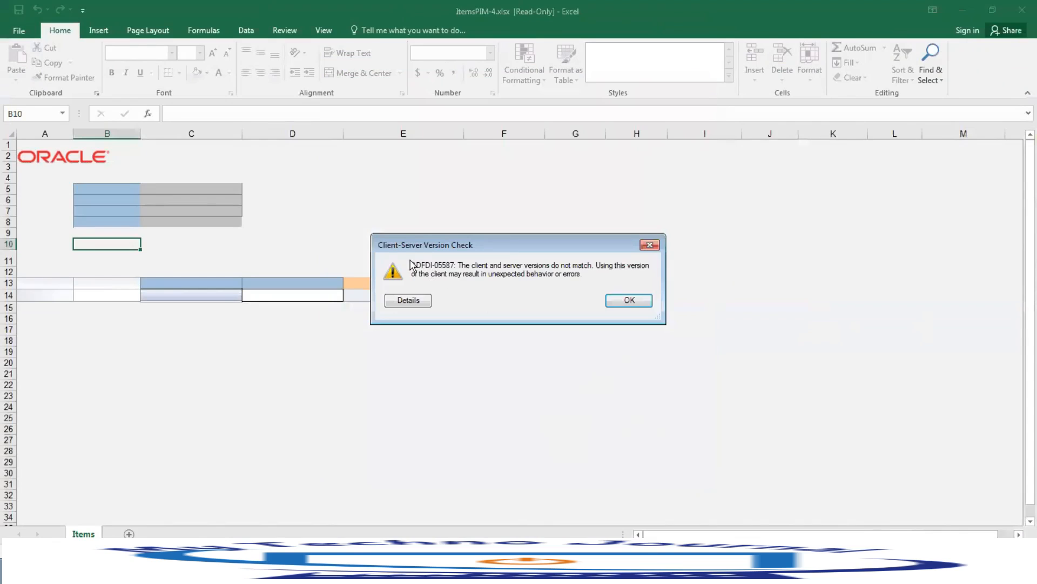
{"action": "left_click", "coordinate": [616, 306]}
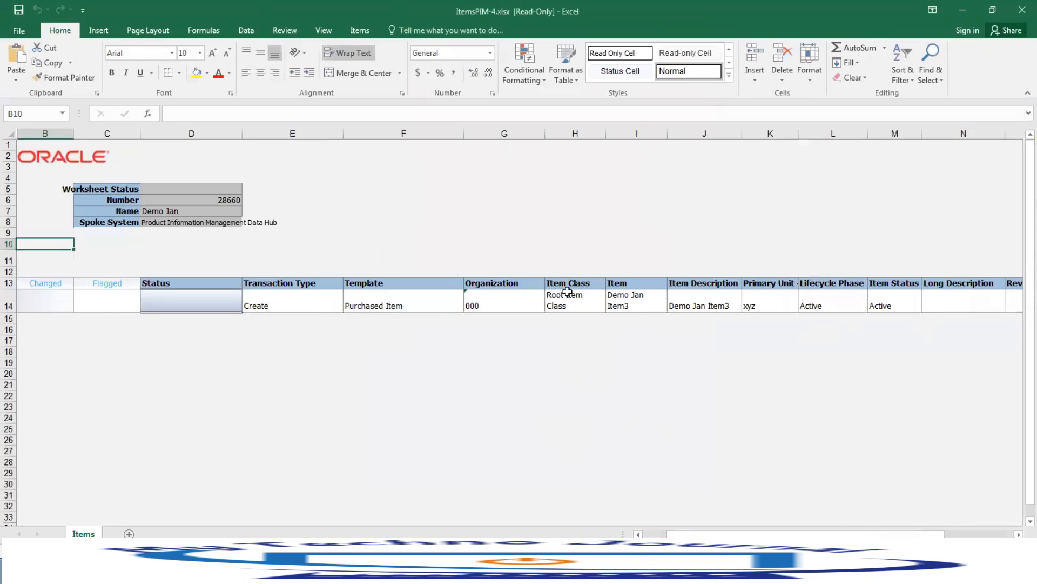
Set the Primary Unit of Demo Jan Item3 to Ea in the Items worksheet.
{"action": "left_click", "coordinate": [757, 305]}
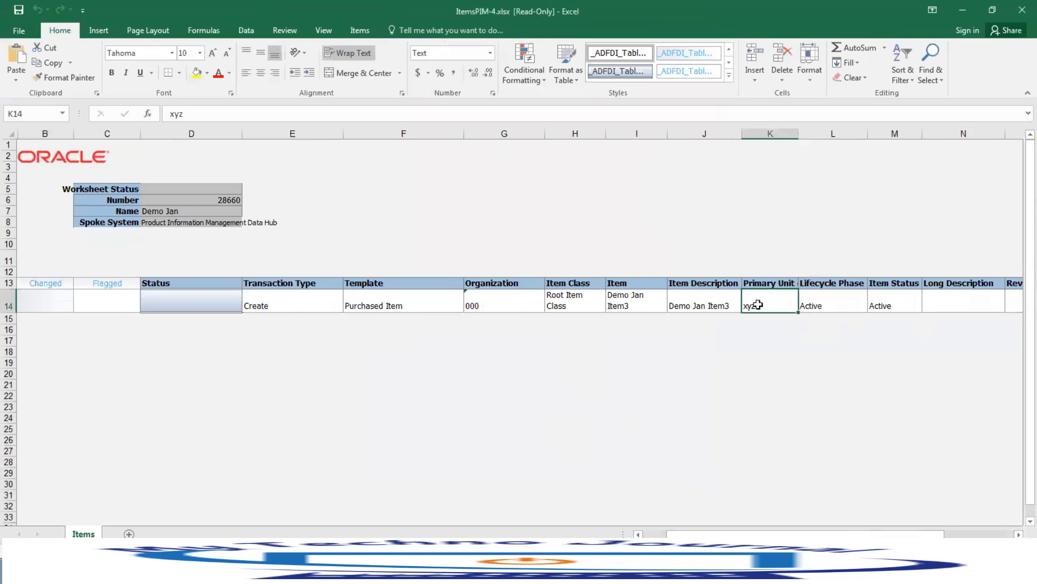
{"action": "type", "text": "Ea"}
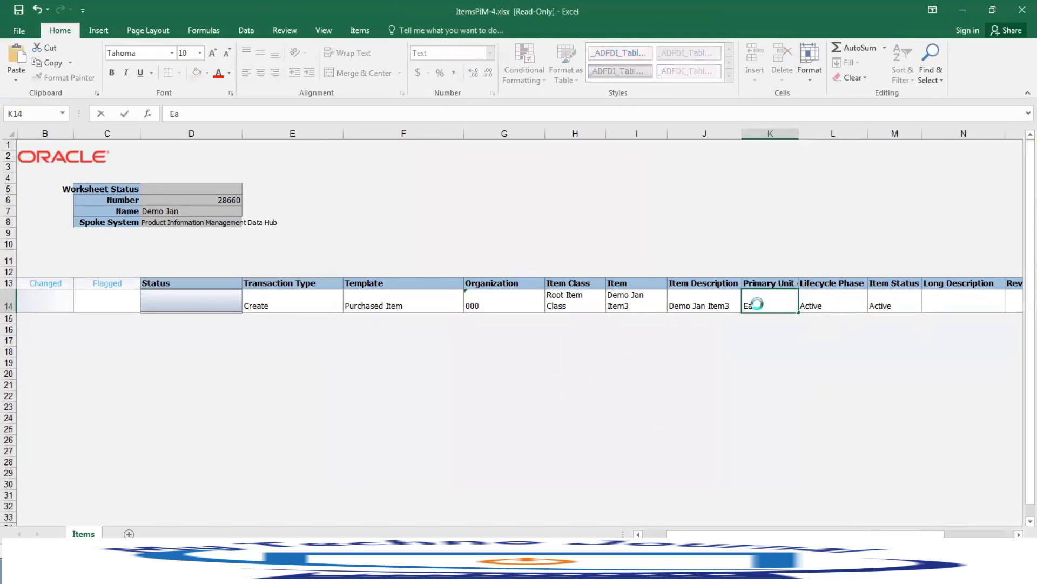
{"action": "key", "text": "Return"}
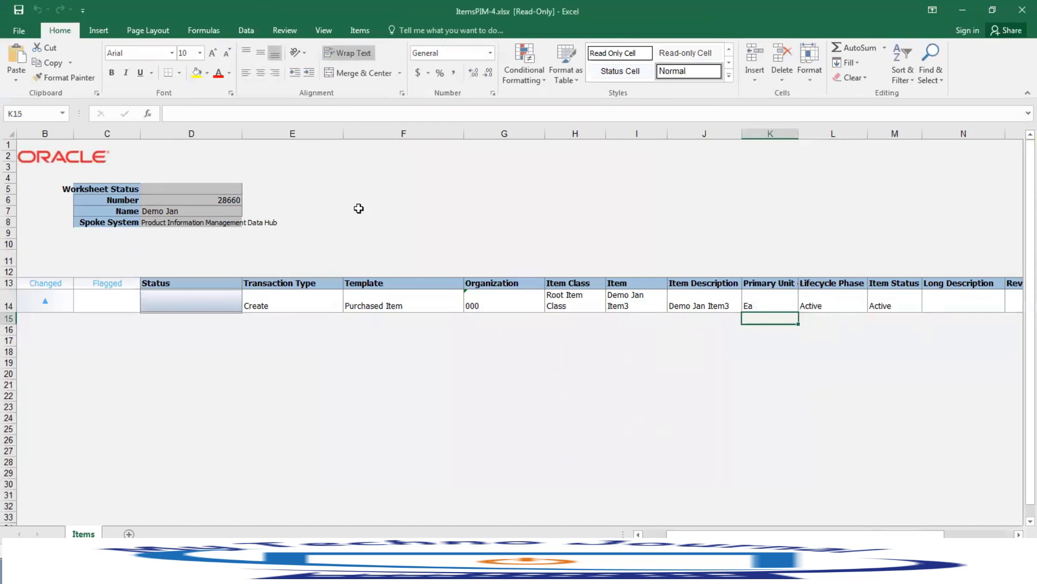
Upload the changed worksheet row with the default upload options and submit the Demo Jan batch for import.
{"action": "left_click", "coordinate": [247, 31]}
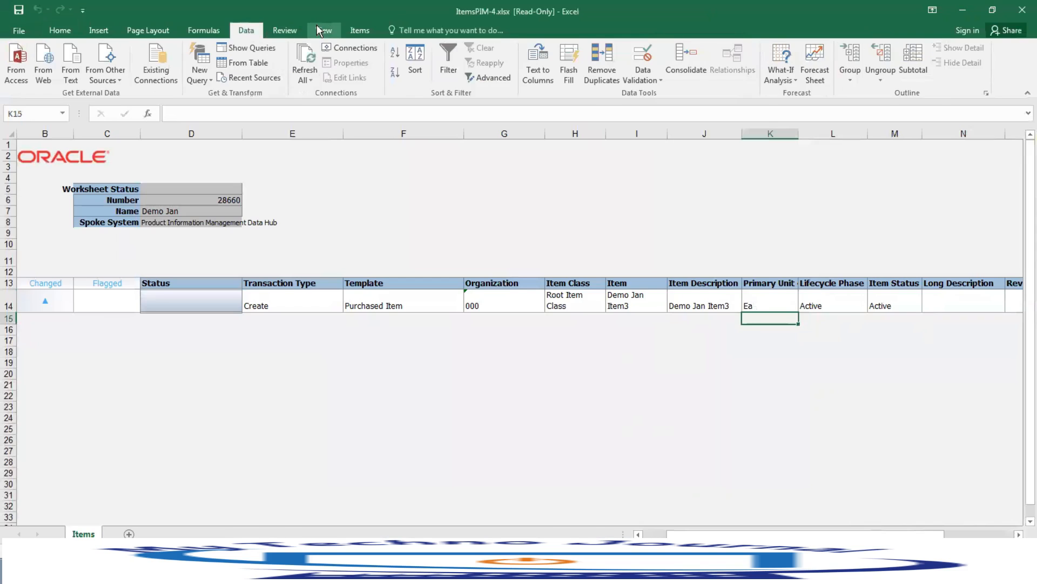
{"action": "left_click", "coordinate": [362, 32]}
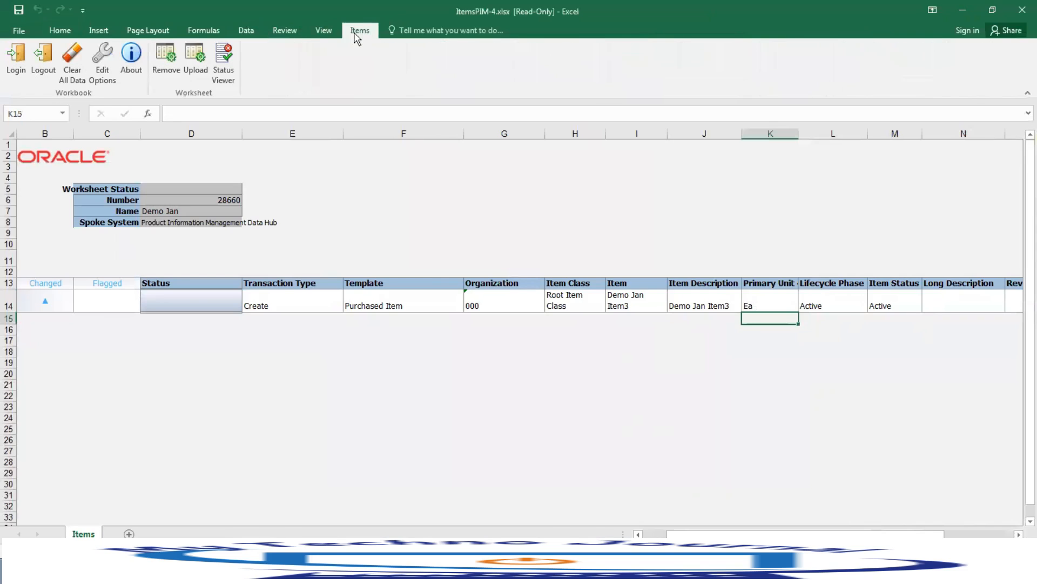
{"action": "left_click", "coordinate": [190, 72]}
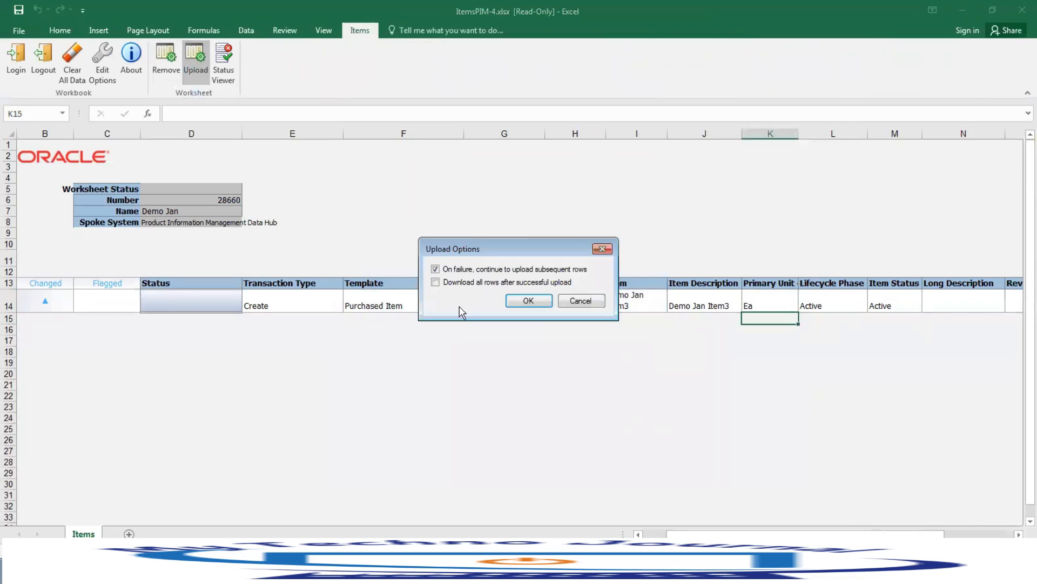
{"action": "left_click", "coordinate": [523, 301]}
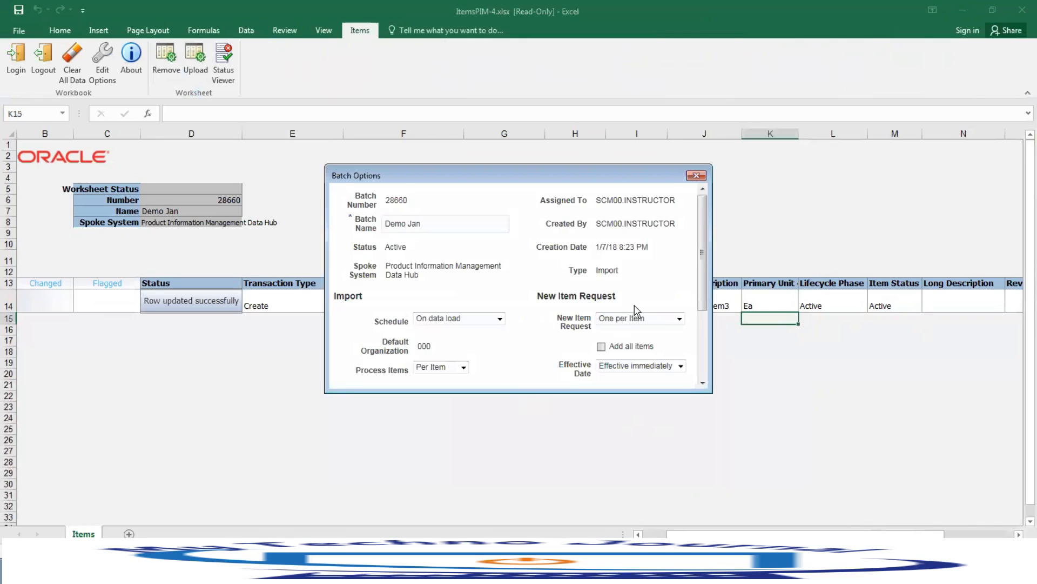
{"action": "scroll", "coordinate": [638, 312], "scroll_direction": "down", "scroll_amount": 3}
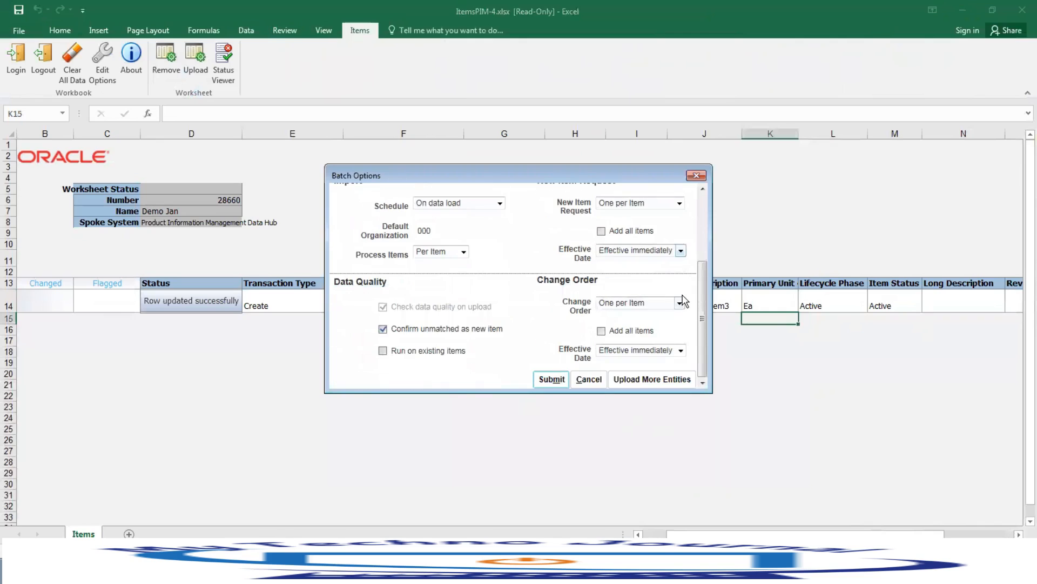
{"action": "left_click", "coordinate": [550, 380]}
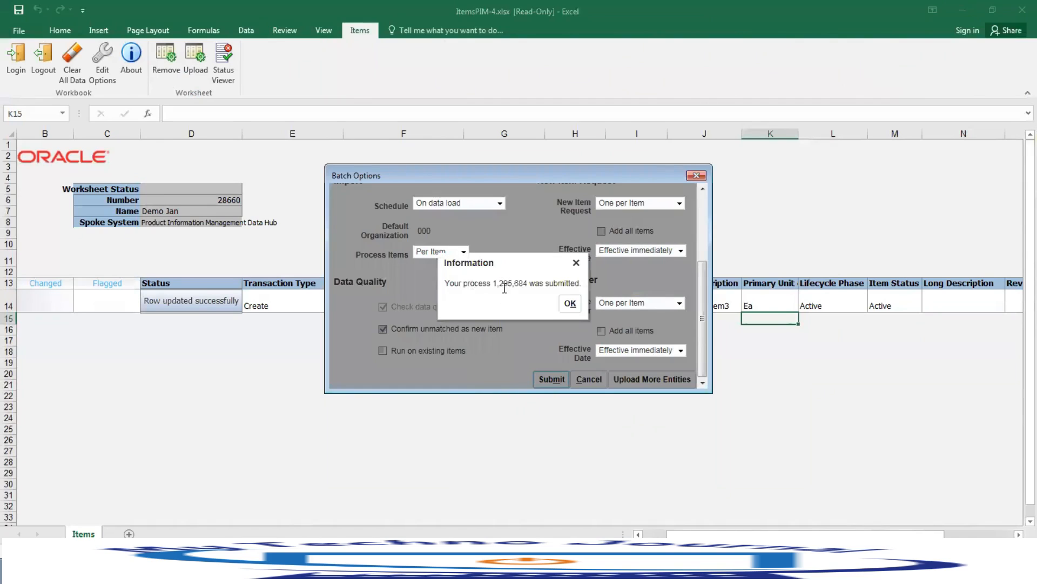
{"action": "left_click", "coordinate": [570, 304]}
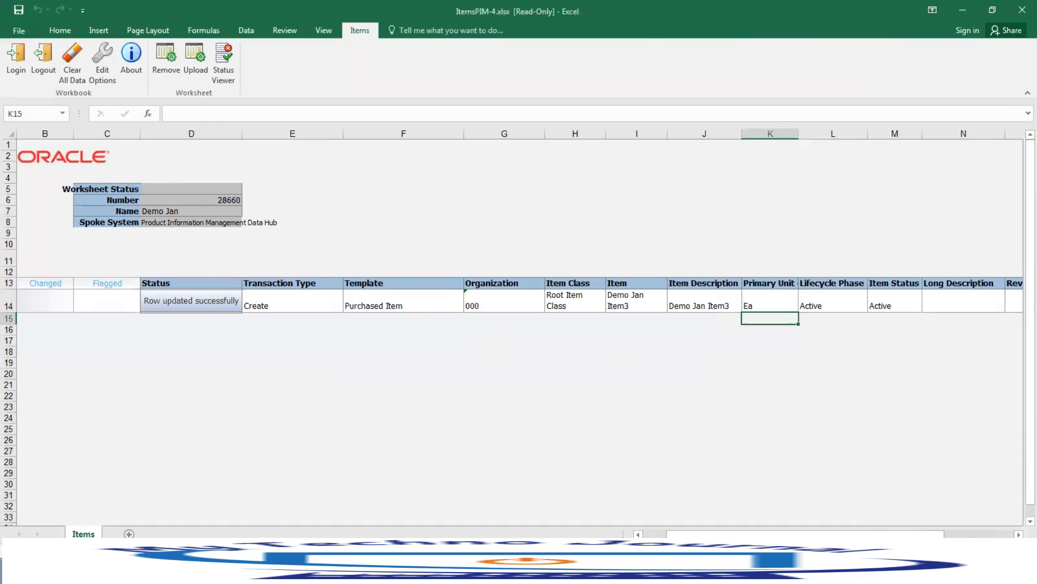
Switch to PowerPoint, present from the Overview of SaaS Templates slide, and advance to SaaS Templates and External Data Integration Services.
{"action": "key", "text": "alt+Tab"}
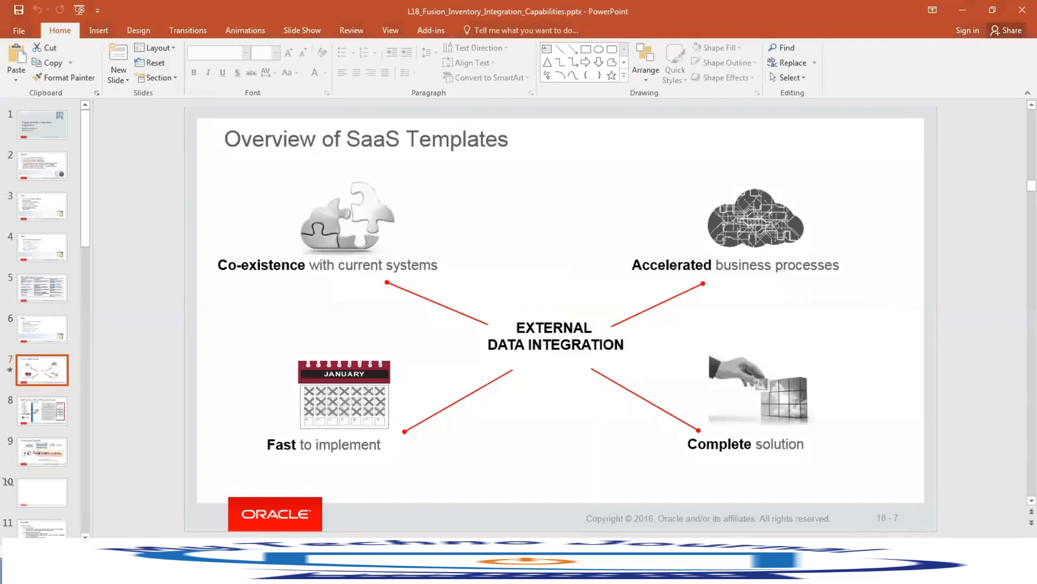
{"action": "key", "text": "alt+Tab"}
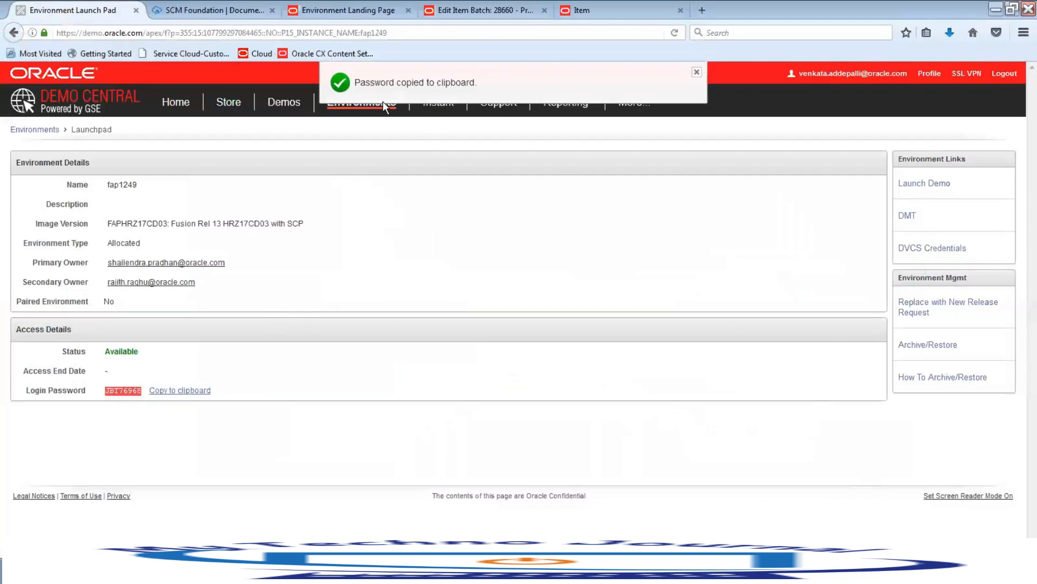
{"action": "key", "text": "alt+Tab"}
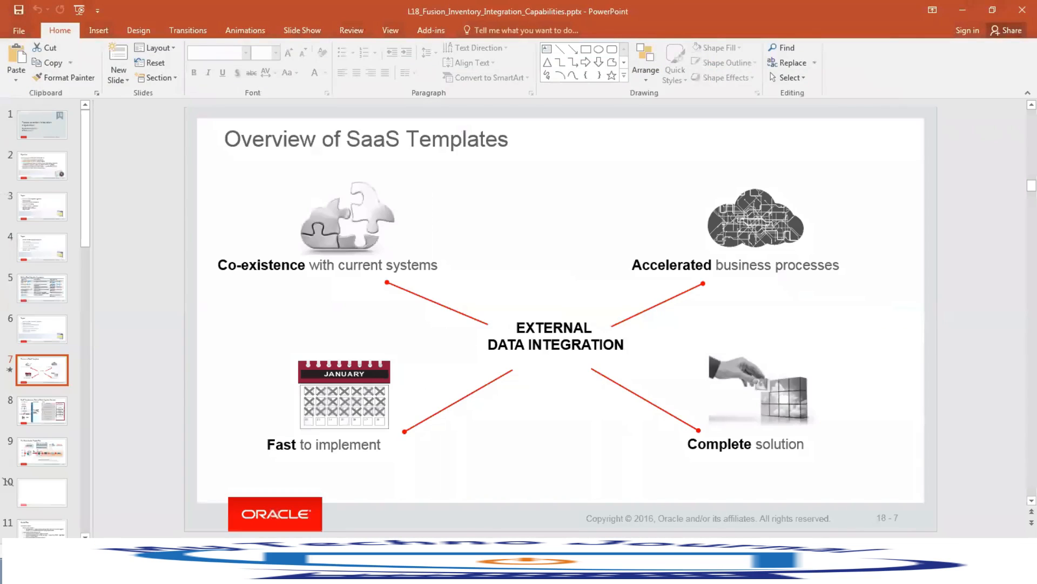
{"action": "key", "text": "shift+F5"}
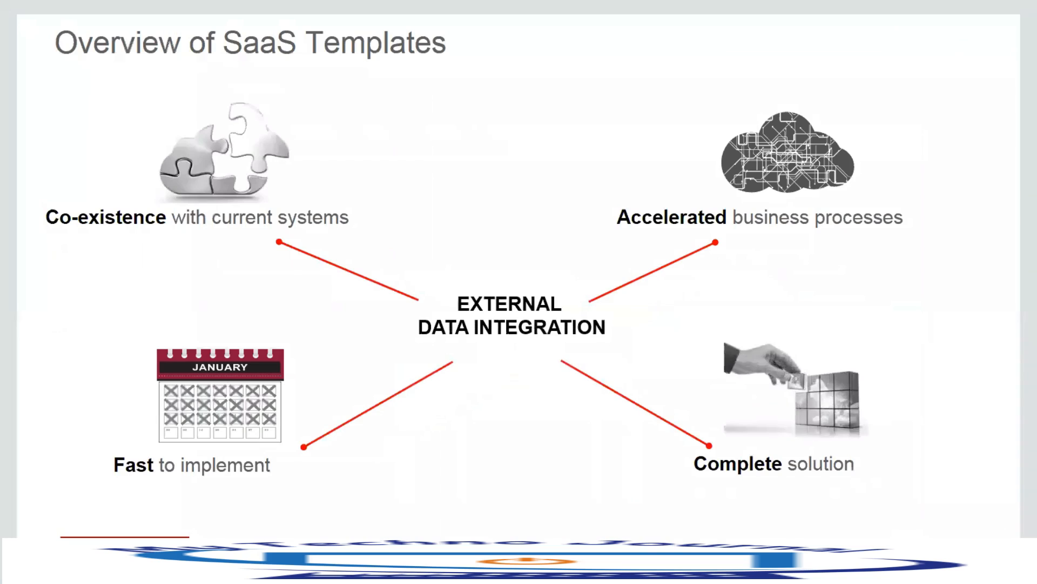
{"action": "left_click", "coordinate": [820, 248]}
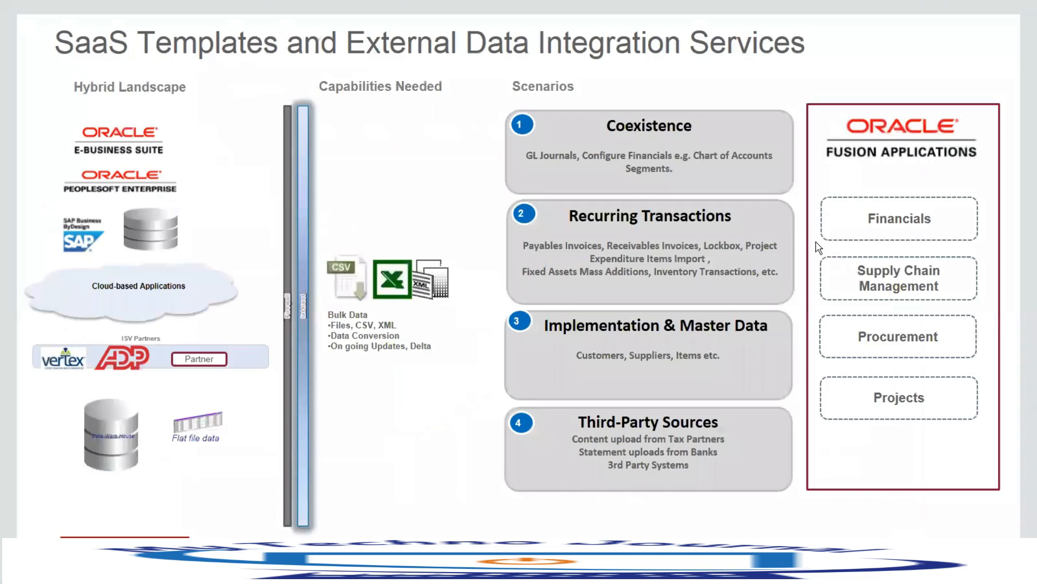
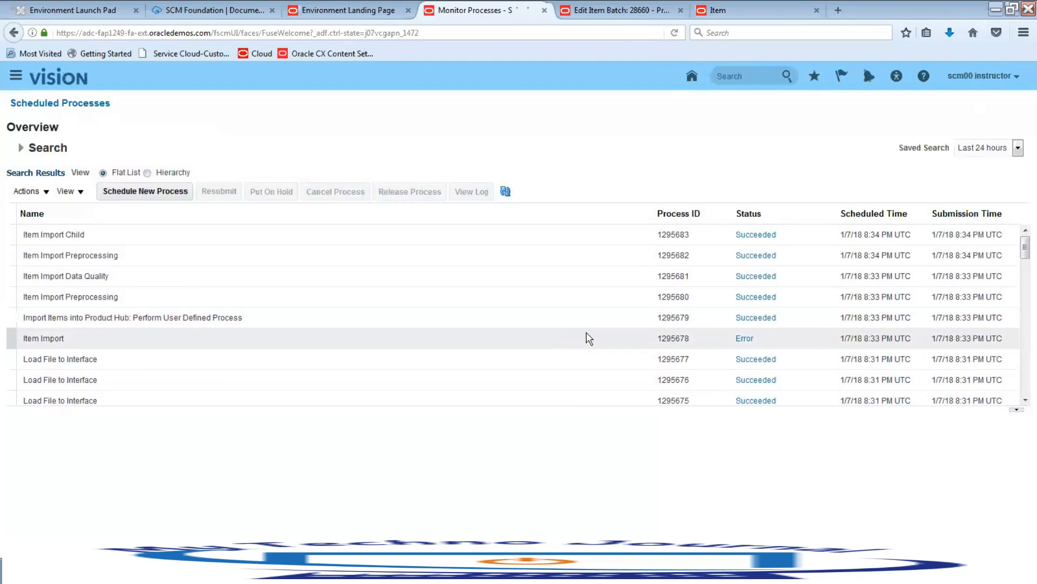
Refresh the scheduled processes list and show the details of Item Import process 1295684.
{"action": "left_click", "coordinate": [505, 191]}
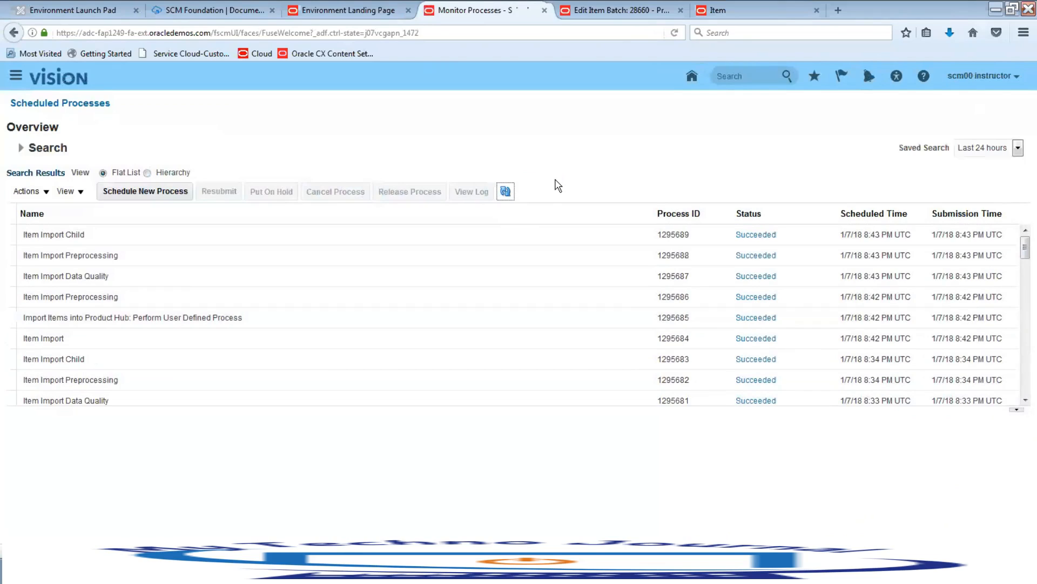
{"action": "left_click", "coordinate": [545, 338]}
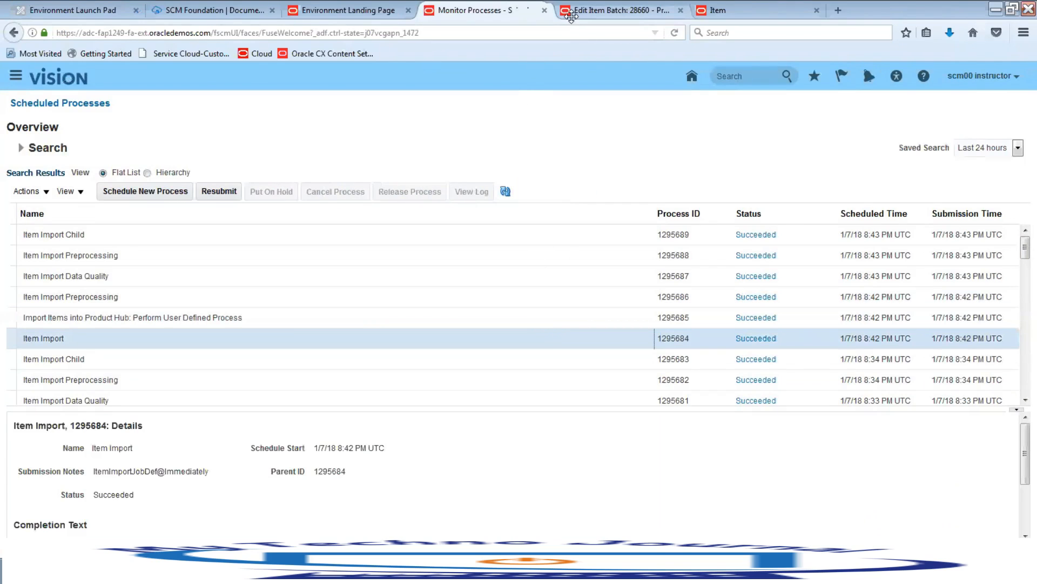
Return to item batch 28660, finish the Manage in Spreadsheet dialog, and set the batch view to All Runs.
{"action": "double_click", "coordinate": [887, 7]}
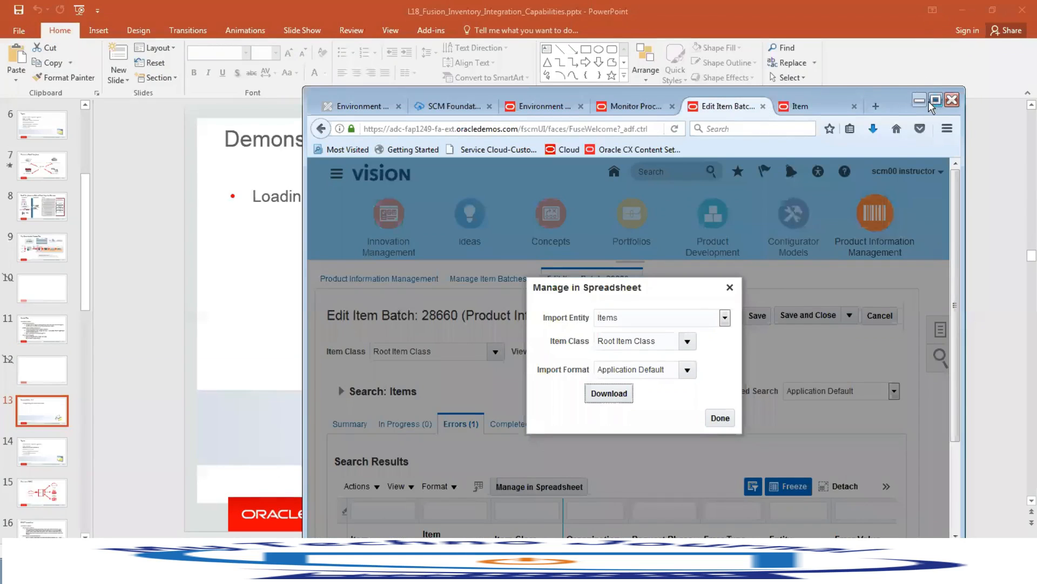
{"action": "left_click", "coordinate": [931, 98]}
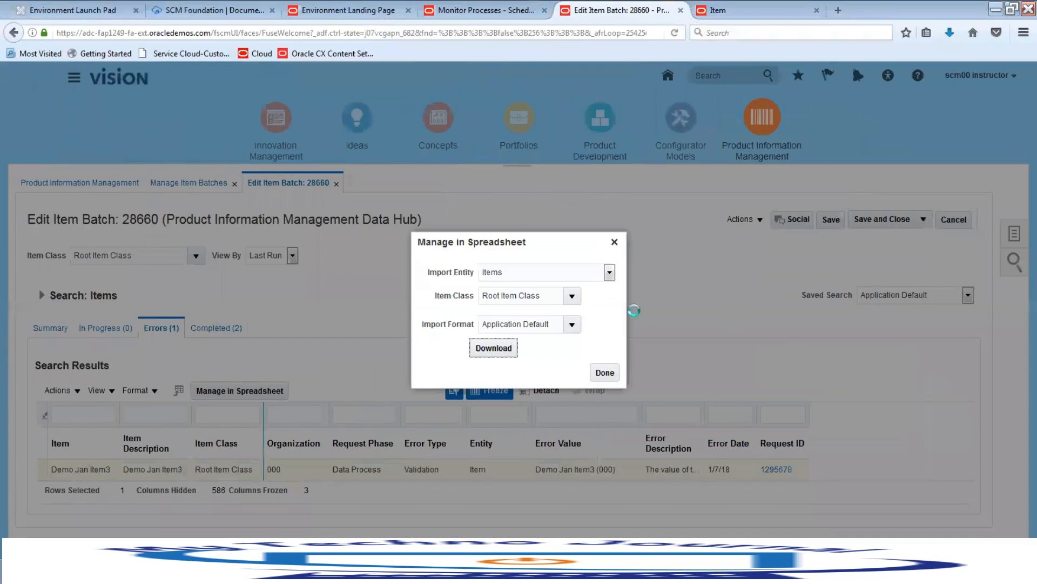
{"action": "left_click", "coordinate": [604, 373]}
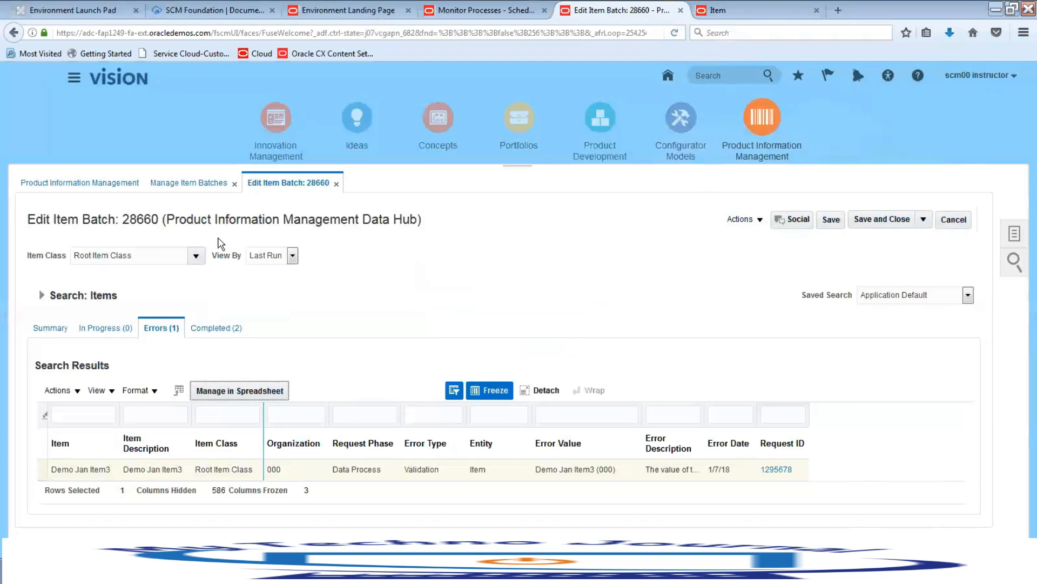
{"action": "left_click", "coordinate": [280, 258]}
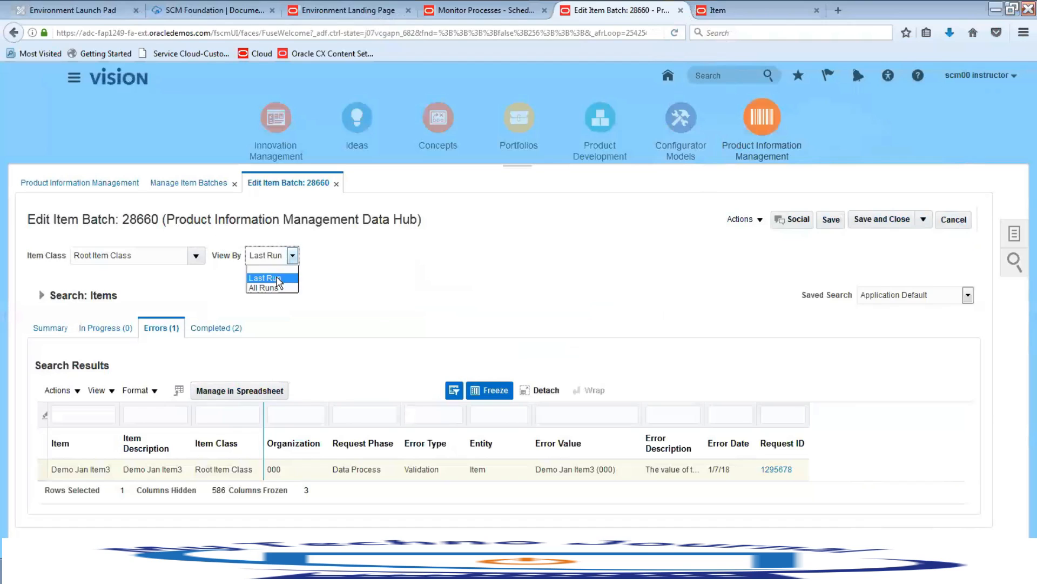
{"action": "left_click", "coordinate": [272, 288]}
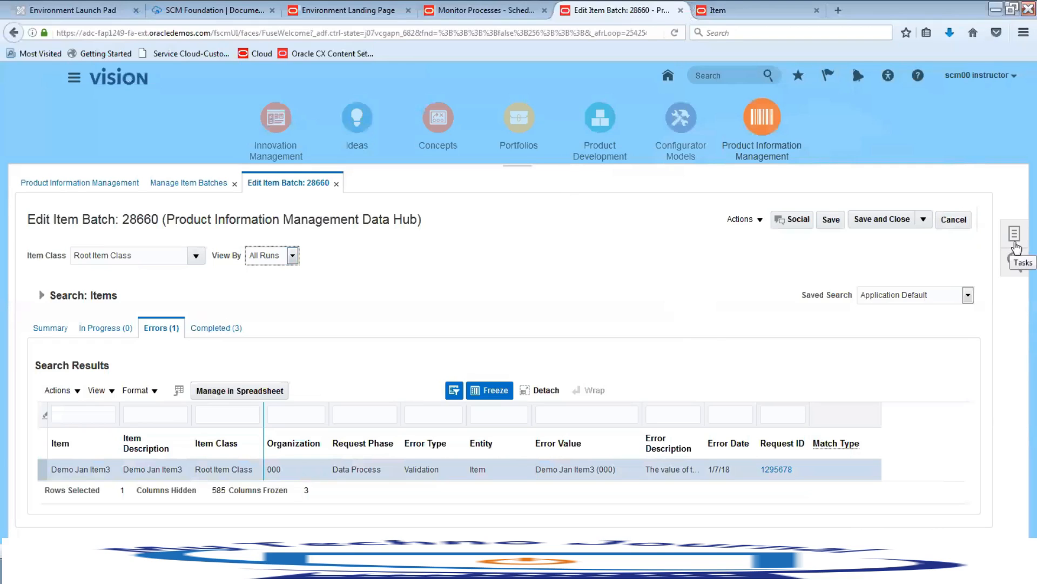
Open the Manage Items task and copy the item description Demo Jan Item3 from the Excel Items worksheet.
{"action": "left_click", "coordinate": [1015, 244]}
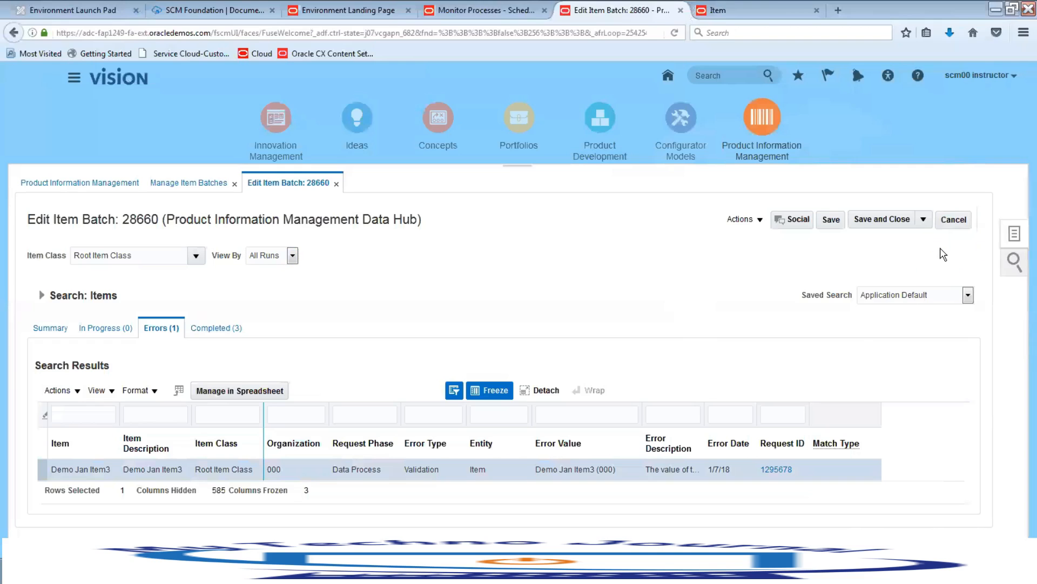
{"action": "left_click", "coordinate": [920, 211]}
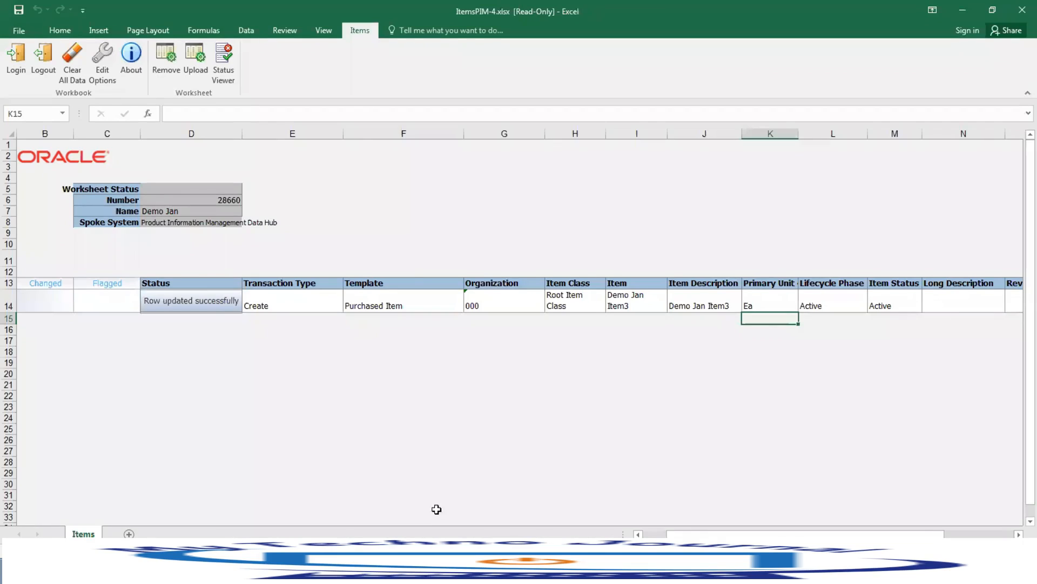
{"action": "left_click", "coordinate": [688, 302]}
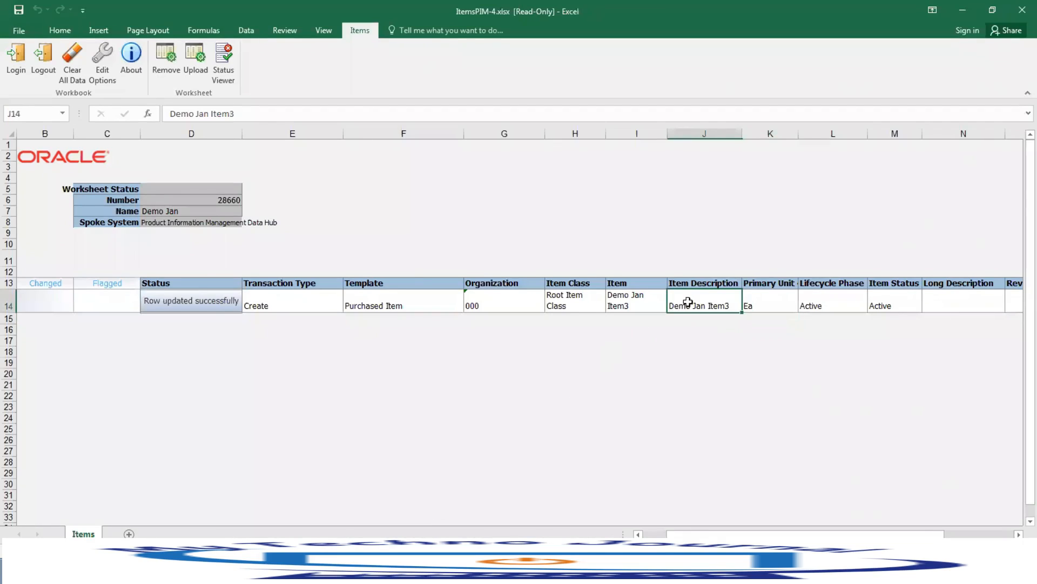
{"action": "double_click", "coordinate": [688, 302]}
{"action": "left_click_drag", "start_coordinate": [645, 314], "coordinate": [681, 307]}
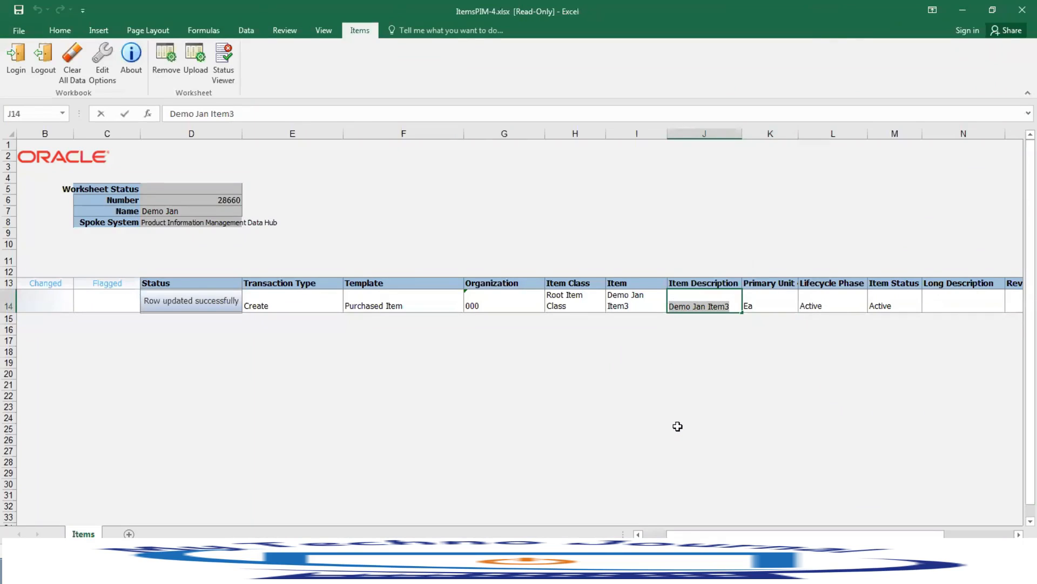
{"action": "key", "text": "alt+Tab"}
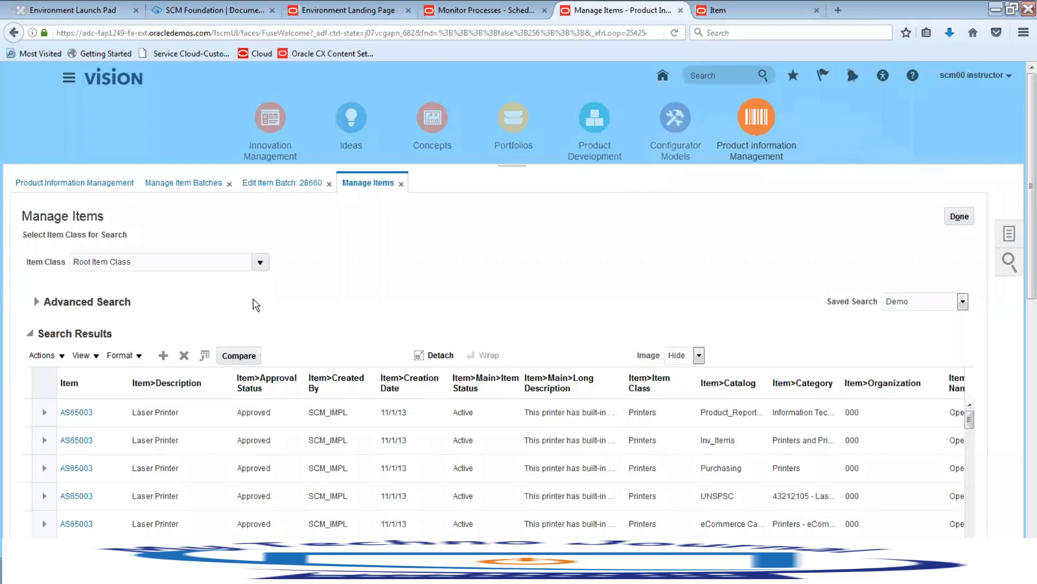
Search for items starting with Demo Jan Item, review the imported items in the results, and finish Manage Items.
{"action": "left_click", "coordinate": [35, 301]}
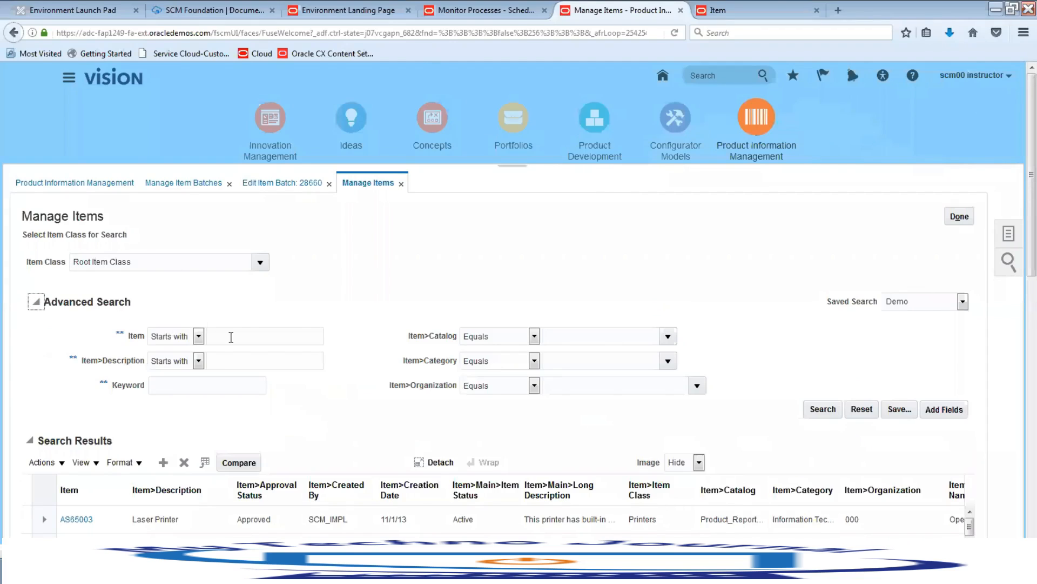
{"action": "left_click", "coordinate": [238, 338]}
{"action": "type", "text": "Demo Jan Item3"}
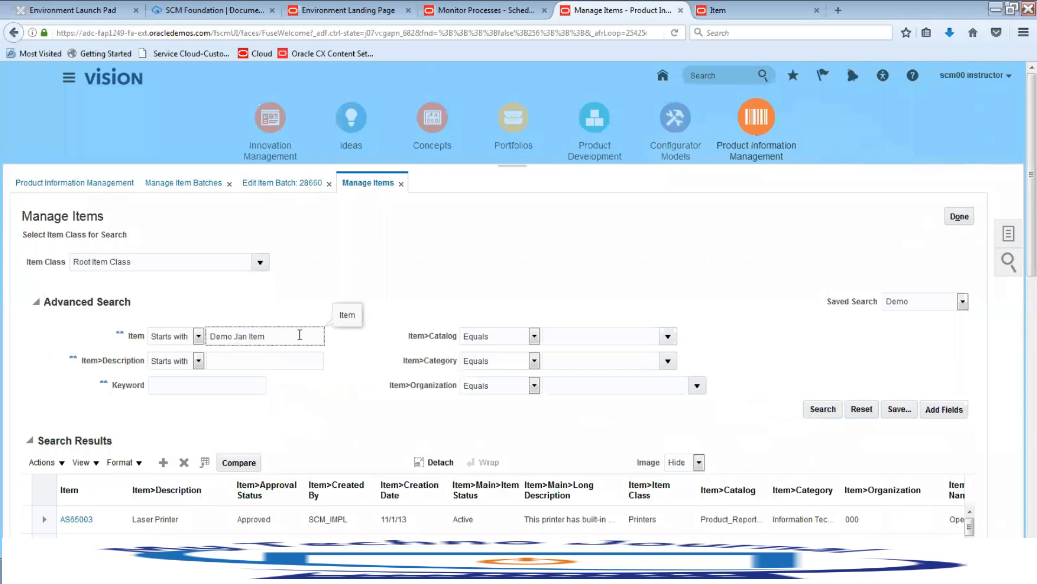
{"action": "left_click", "coordinate": [821, 410]}
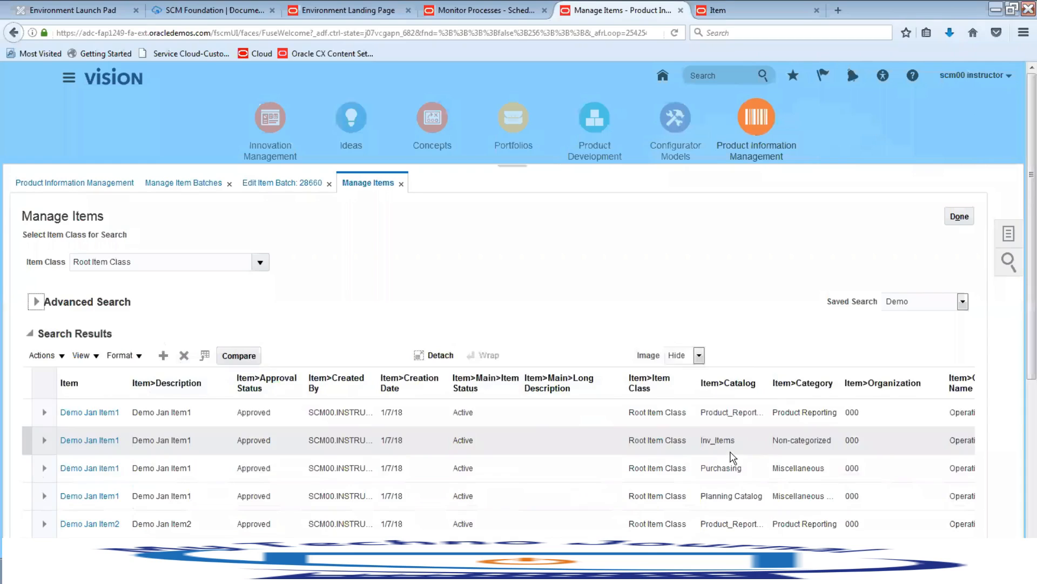
{"action": "scroll", "coordinate": [739, 439], "scroll_direction": "down", "scroll_amount": 4}
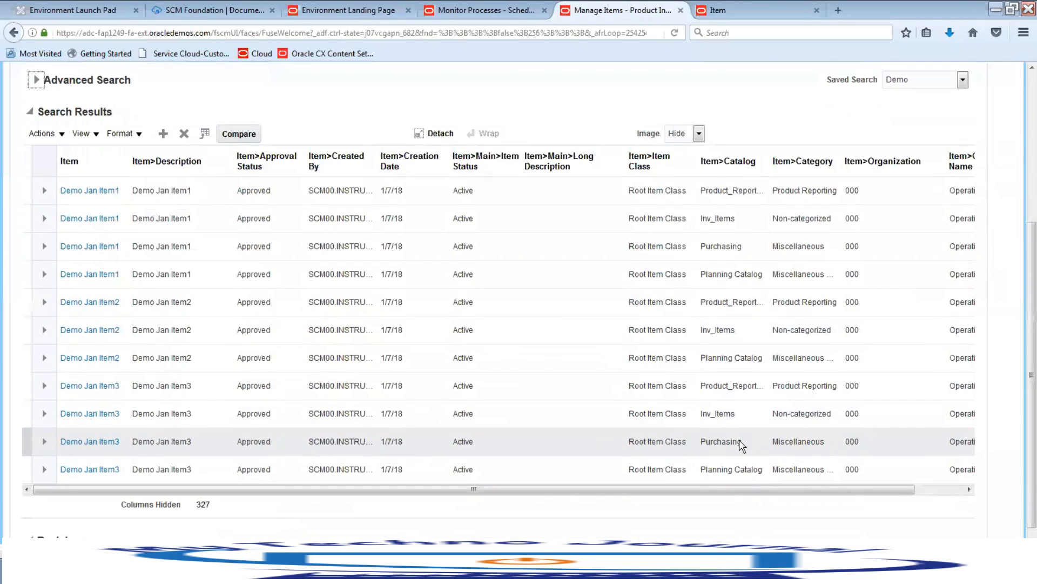
{"action": "scroll", "coordinate": [739, 439], "scroll_direction": "up", "scroll_amount": 3}
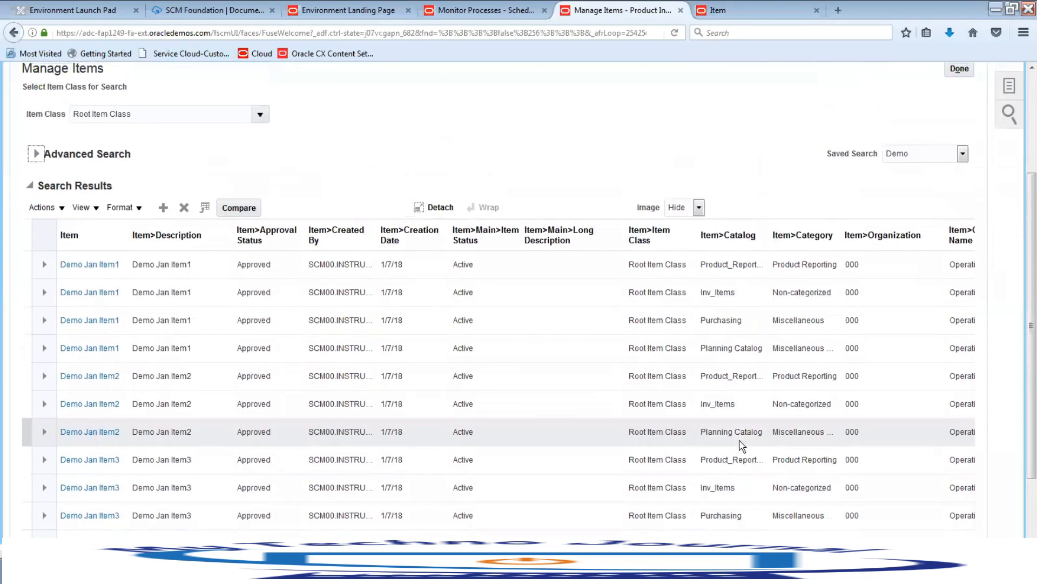
{"action": "scroll", "coordinate": [744, 424], "scroll_direction": "up", "scroll_amount": 5}
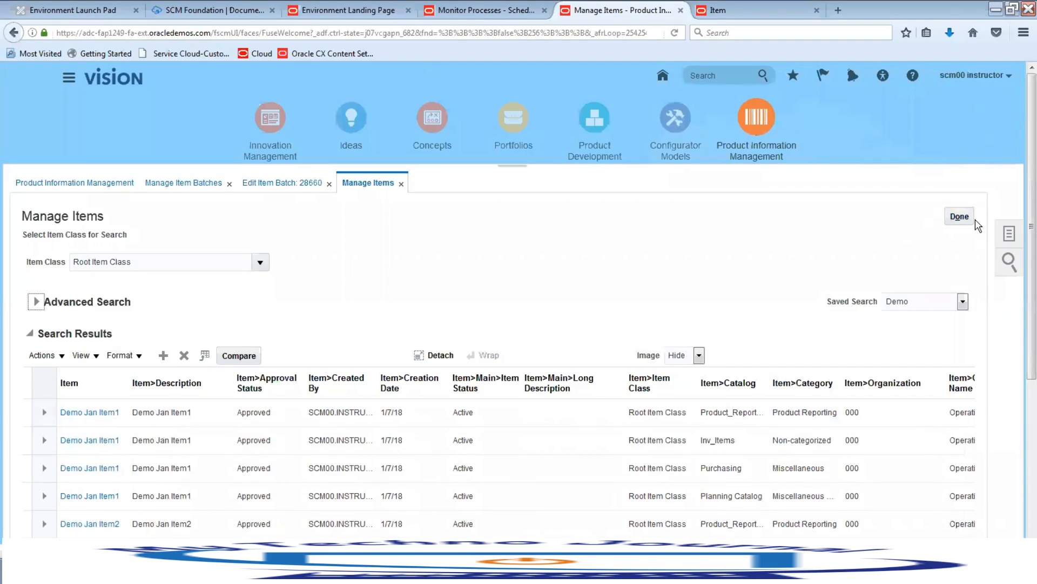
{"action": "left_click", "coordinate": [960, 217]}
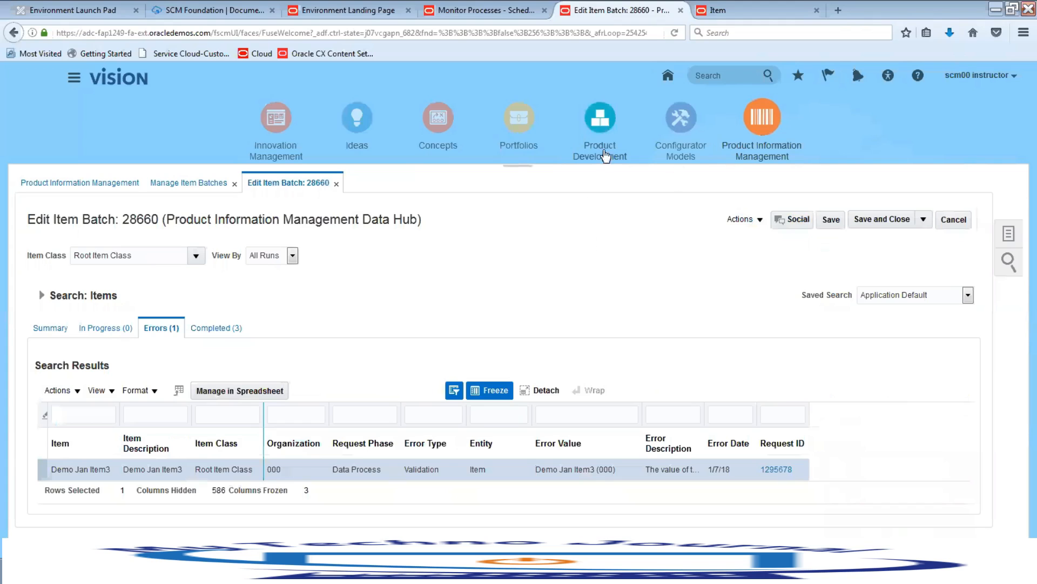
Go back from the Item import help page to the SCM Cloud documentation list and open SOAP Web Services for SCM Cloud.
{"action": "left_click", "coordinate": [744, 13]}
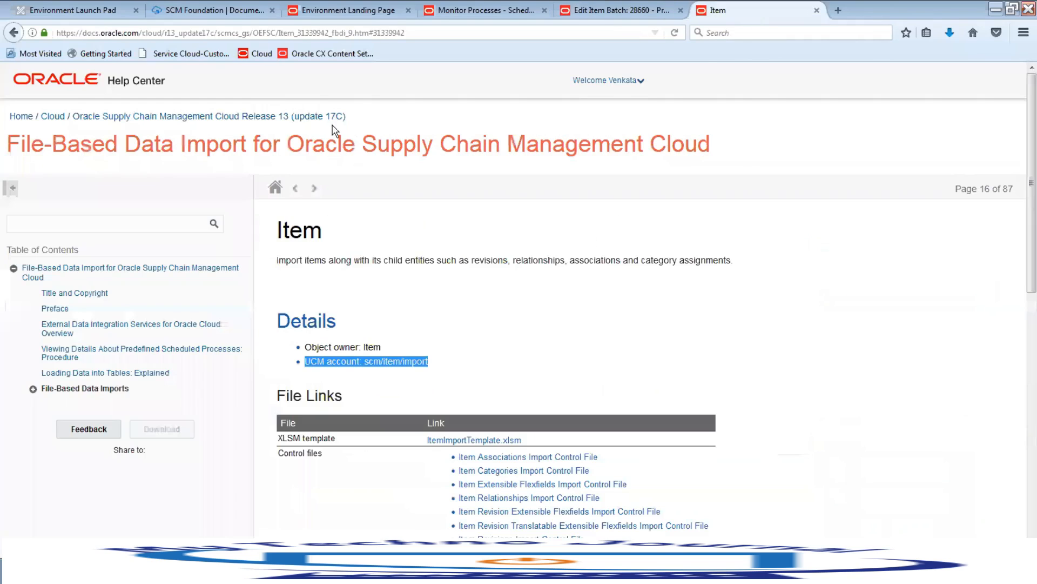
{"action": "left_click", "coordinate": [14, 33]}
{"action": "left_click", "coordinate": [13, 32]}
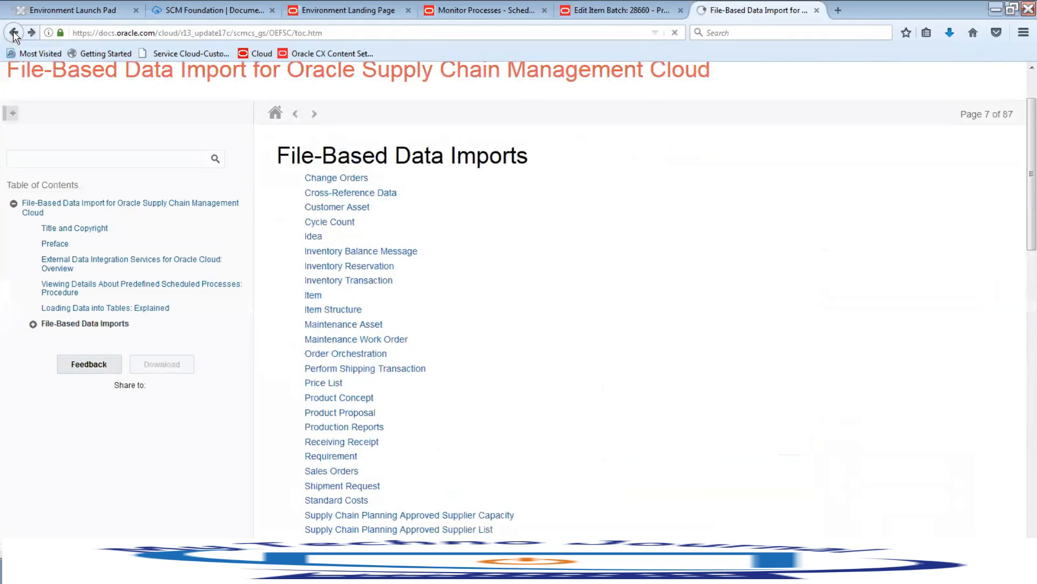
{"action": "left_click", "coordinate": [14, 32]}
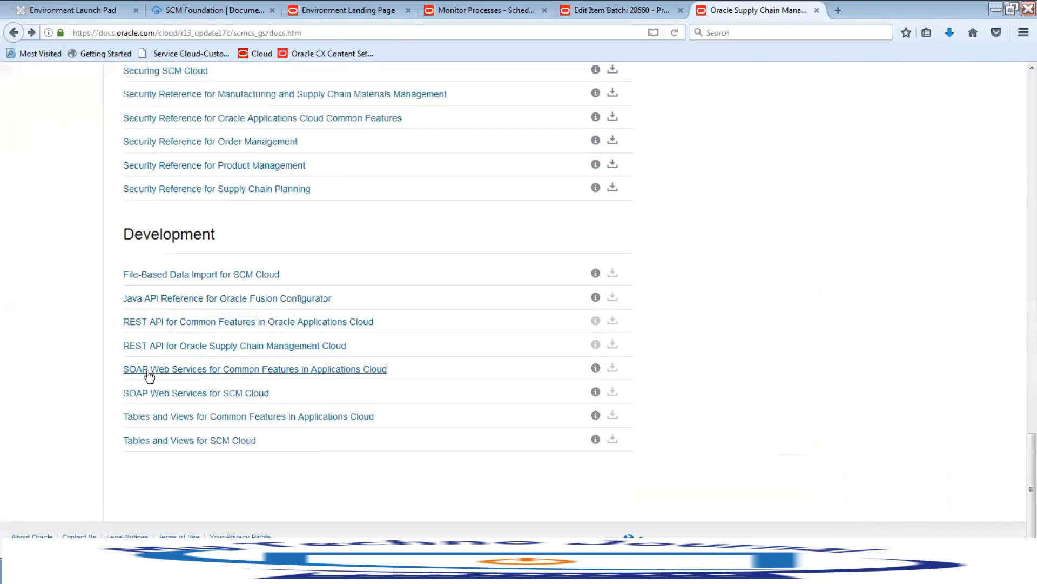
{"action": "left_click", "coordinate": [239, 397]}
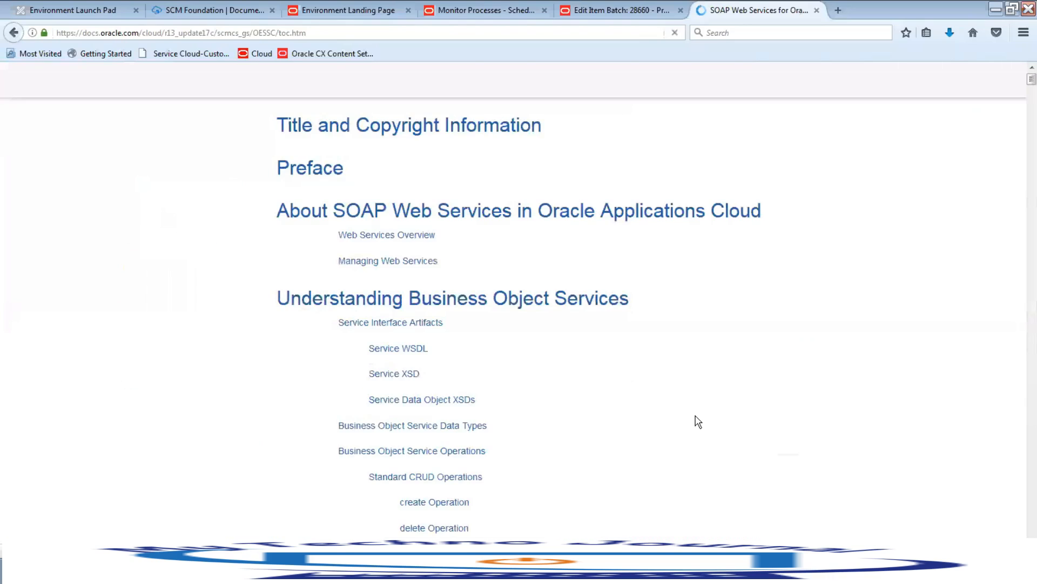
Open Item Structure Version 2 under Business Object Services and highlight its Service WSDL URL.
{"action": "scroll", "coordinate": [697, 411], "scroll_direction": "down", "scroll_amount": 3}
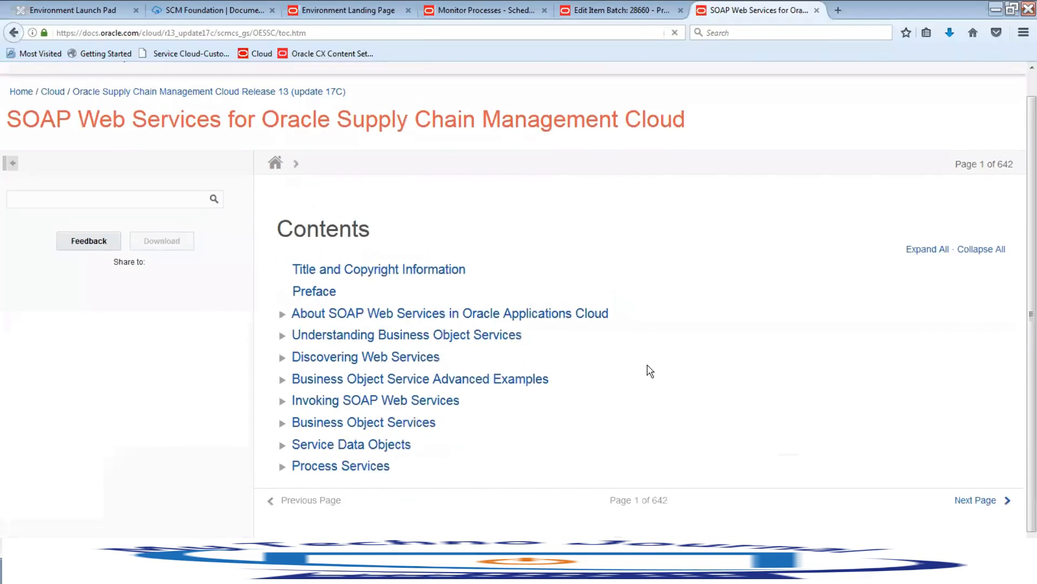
{"action": "left_click", "coordinate": [360, 450]}
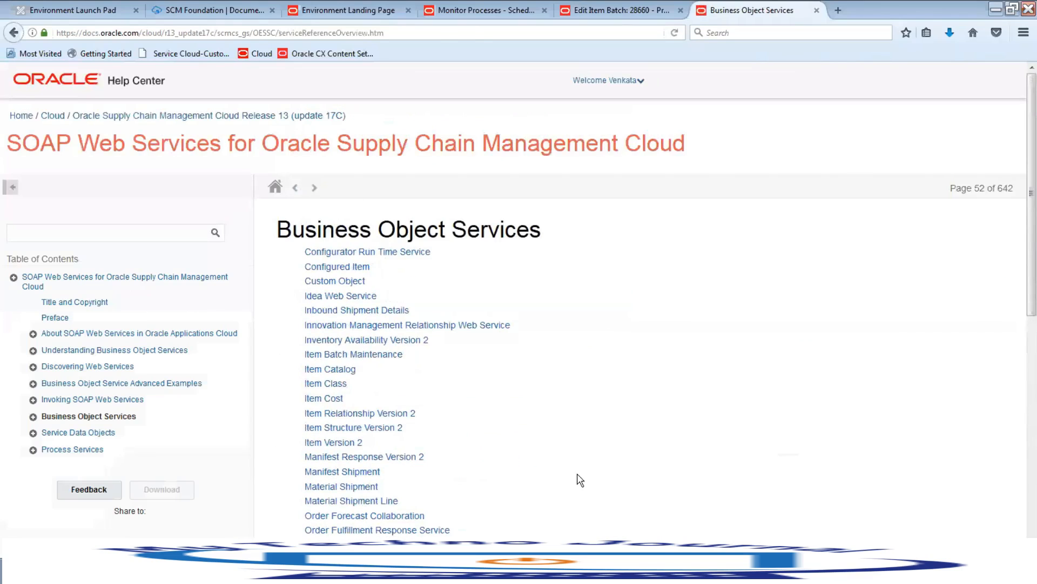
{"action": "left_click", "coordinate": [366, 429]}
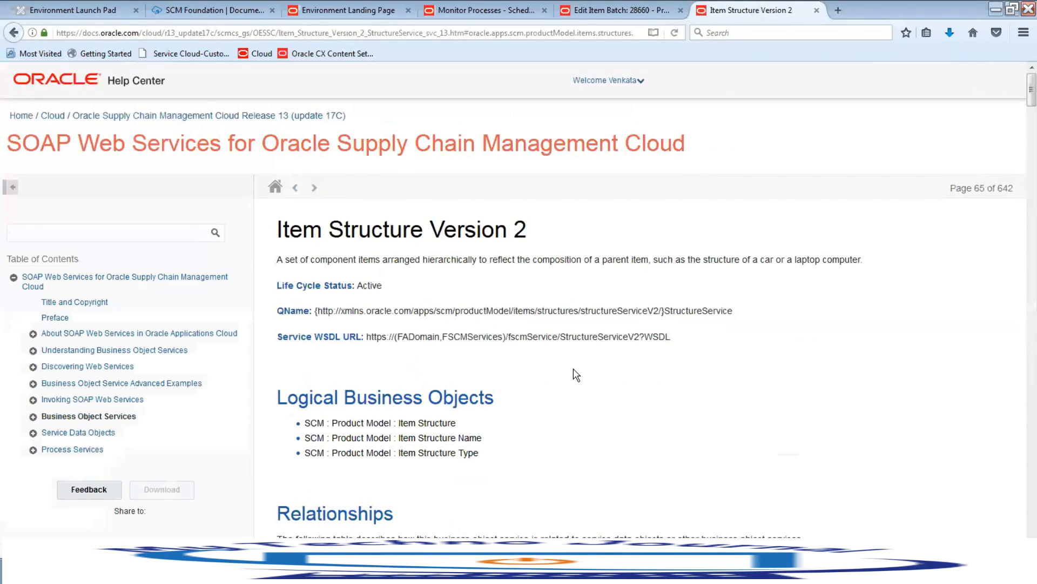
{"action": "left_click_drag", "start_coordinate": [674, 336], "coordinate": [370, 354]}
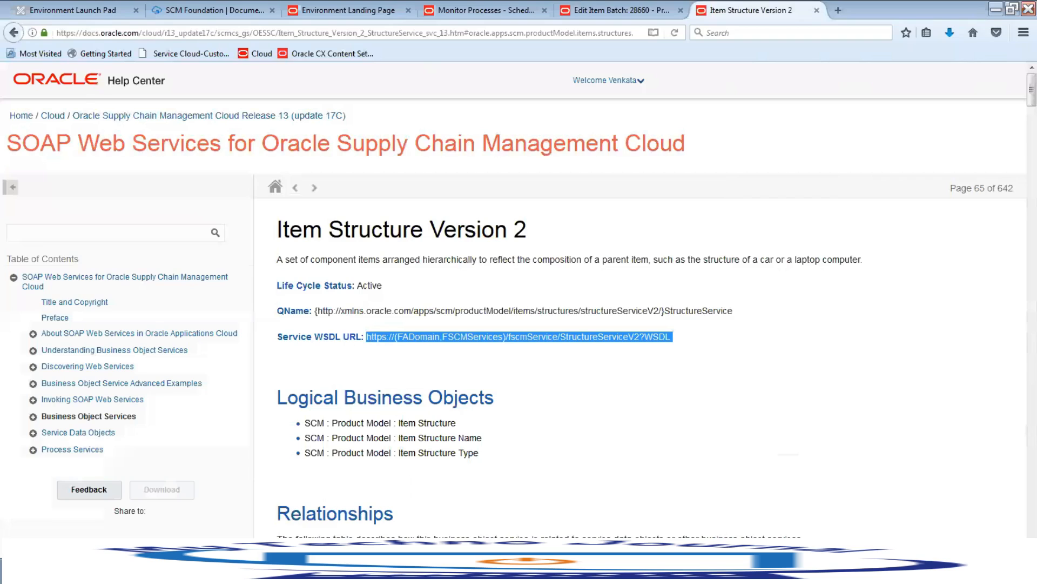
Switch to SoapUI and look through the operations listed under StructureServiceSoapHttp.
{"action": "key", "text": "alt+Tab"}
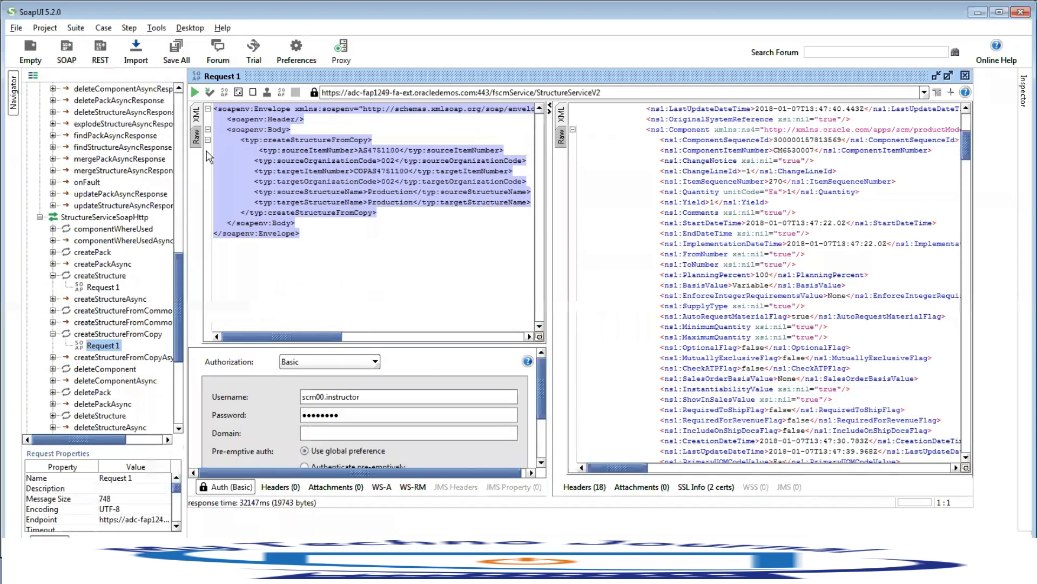
{"action": "left_click_drag", "start_coordinate": [174, 306], "coordinate": [181, 375]}
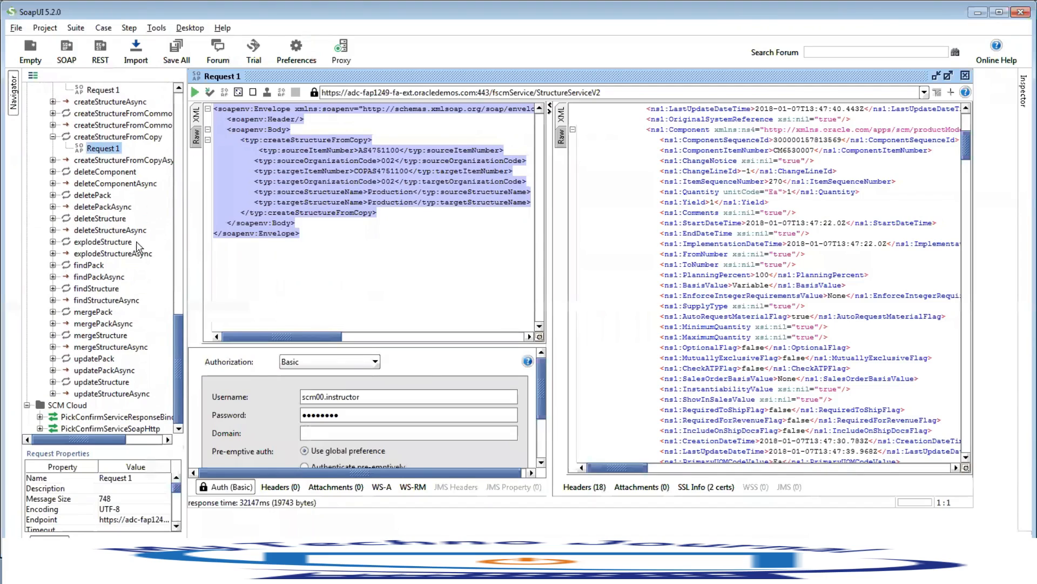
{"action": "left_click", "coordinate": [17, 28]}
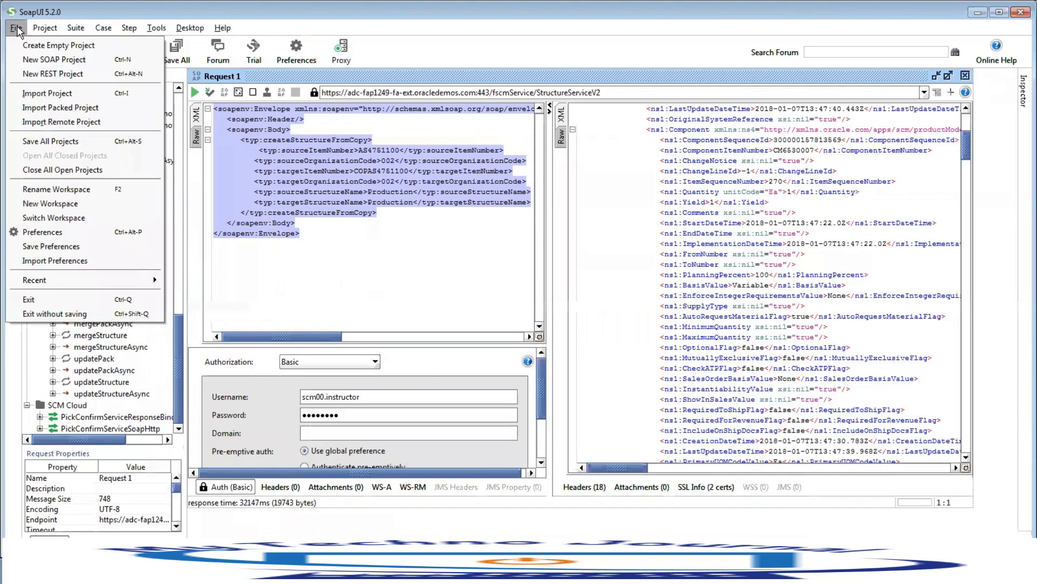
{"action": "left_click", "coordinate": [41, 59]}
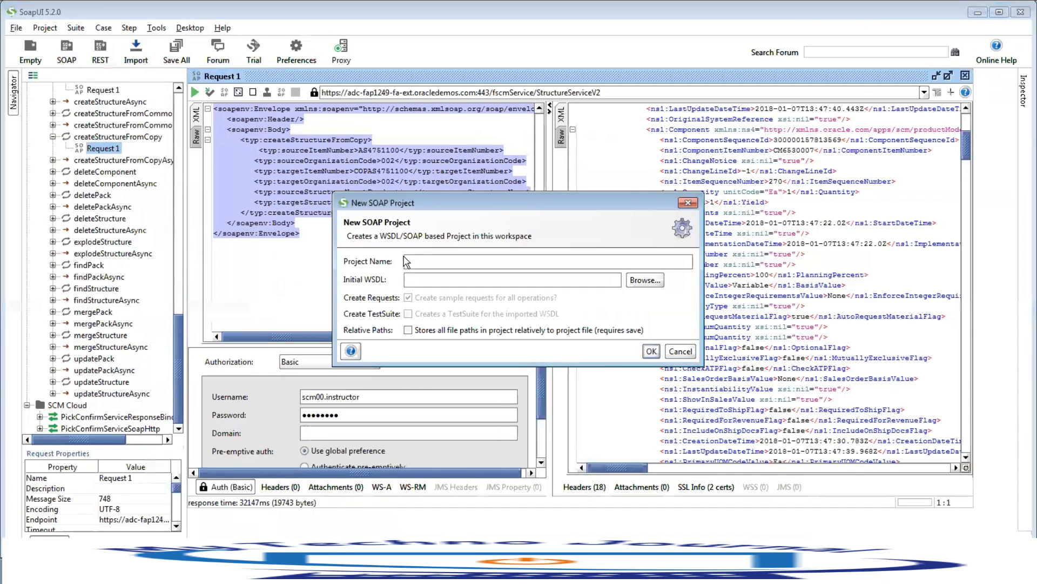
{"action": "left_click", "coordinate": [430, 280]}
{"action": "left_click", "coordinate": [399, 571]}
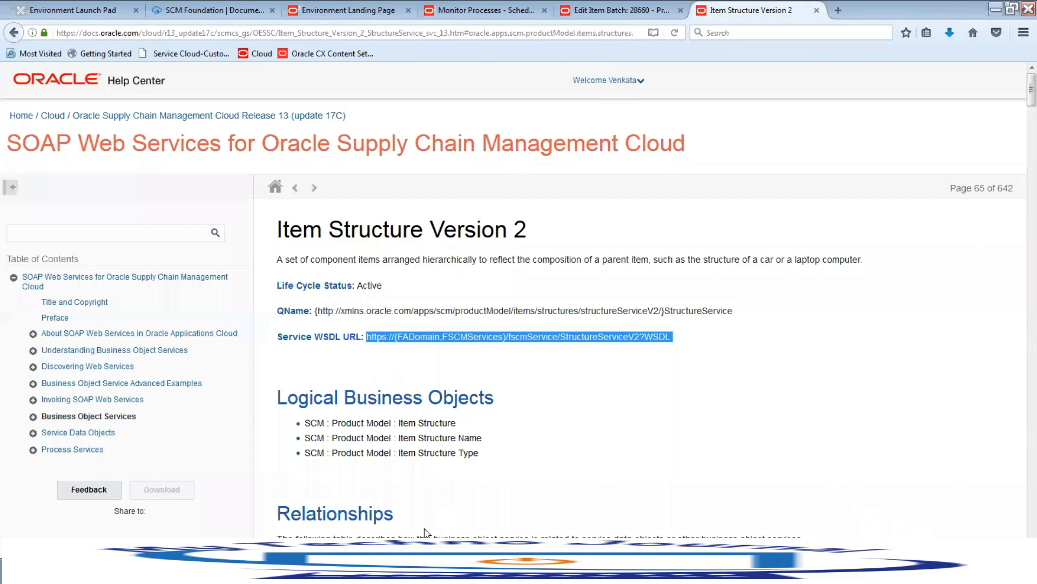
{"action": "key", "text": "alt+Tab"}
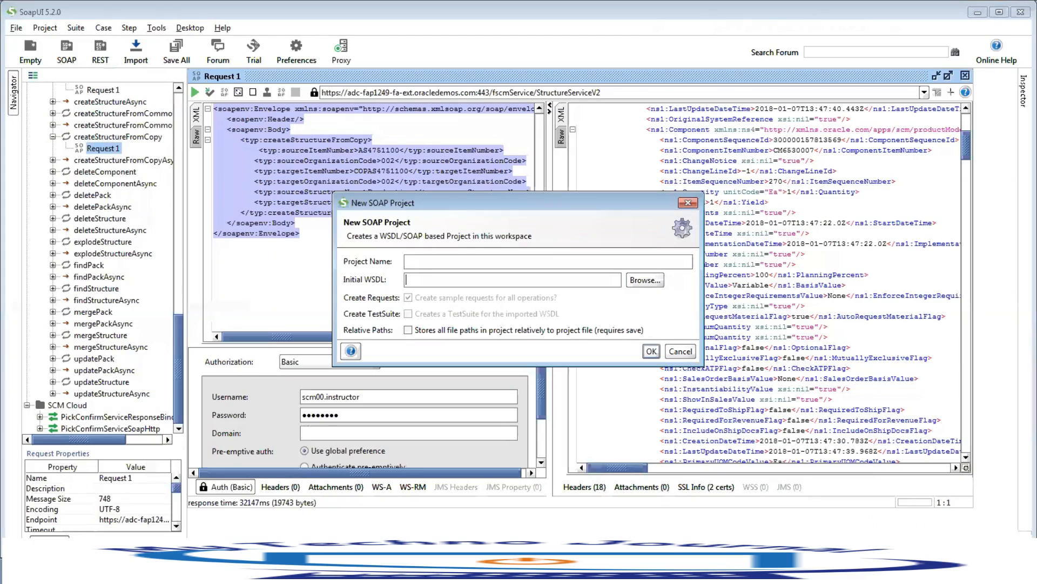
{"action": "left_click", "coordinate": [680, 354]}
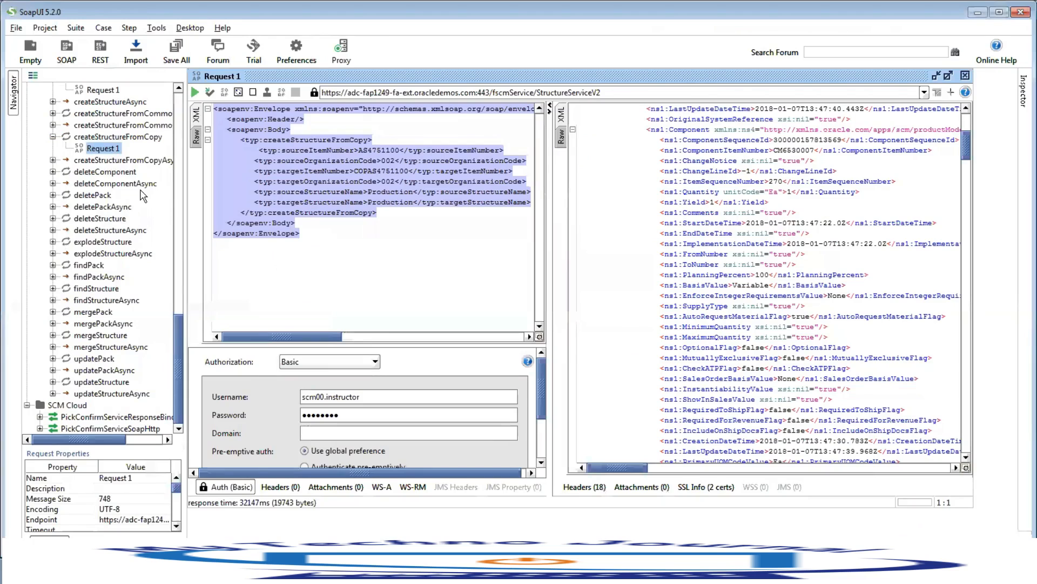
Select the createStructureFromCopy operation, view its available request actions, and return to the Request 1 XML.
{"action": "left_click", "coordinate": [99, 137]}
{"action": "scroll", "coordinate": [116, 290], "scroll_direction": "up", "scroll_amount": 5}
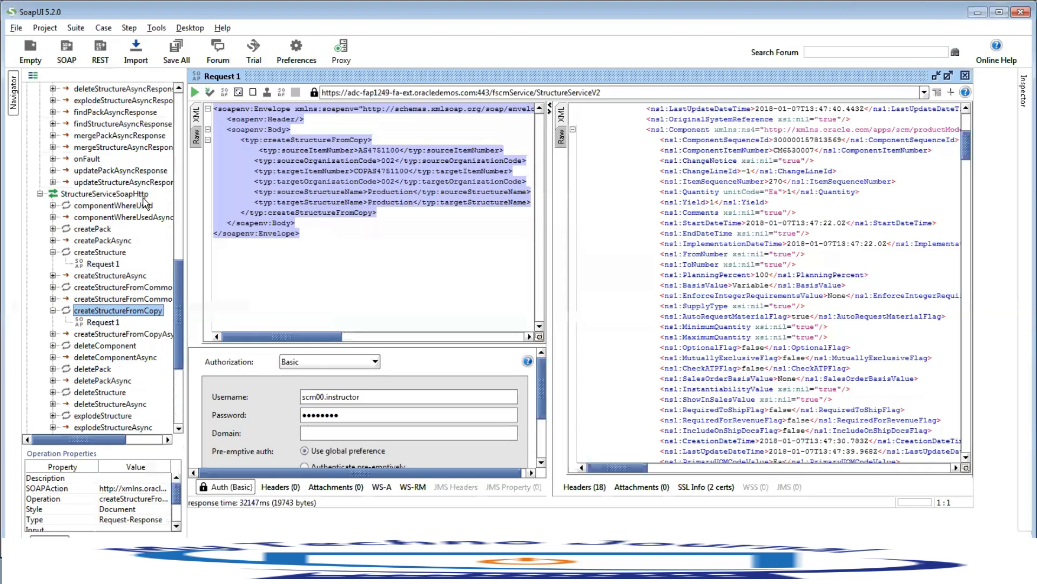
{"action": "right_click", "coordinate": [113, 313]}
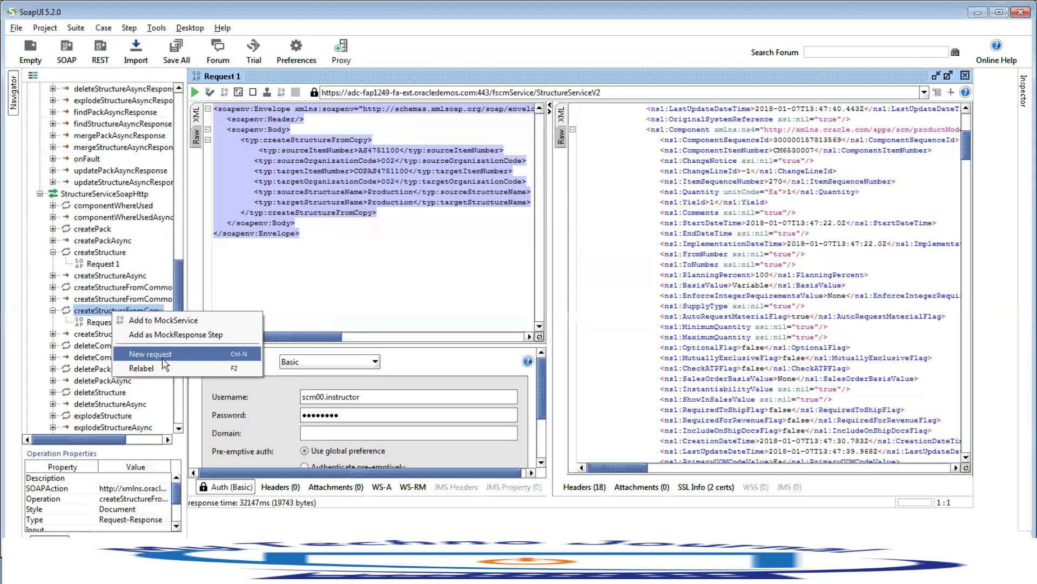
{"action": "left_click", "coordinate": [342, 228]}
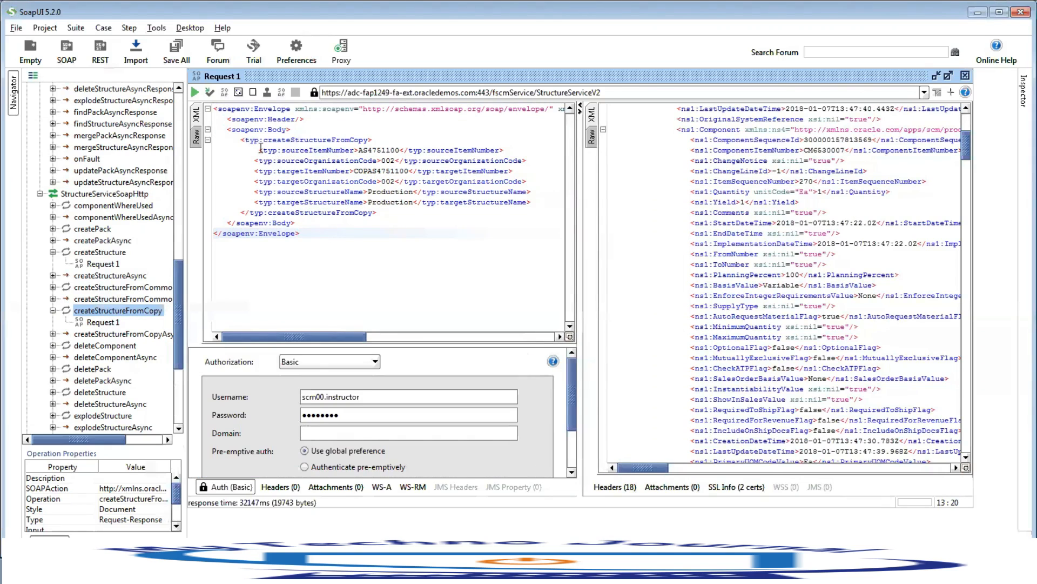
Create Request 2 under createStructureFromCopy and replace its default source and target elements with those copied from Request 1.
{"action": "left_click_drag", "start_coordinate": [260, 148], "coordinate": [539, 200]}
{"action": "key", "text": "ctrl+c"}
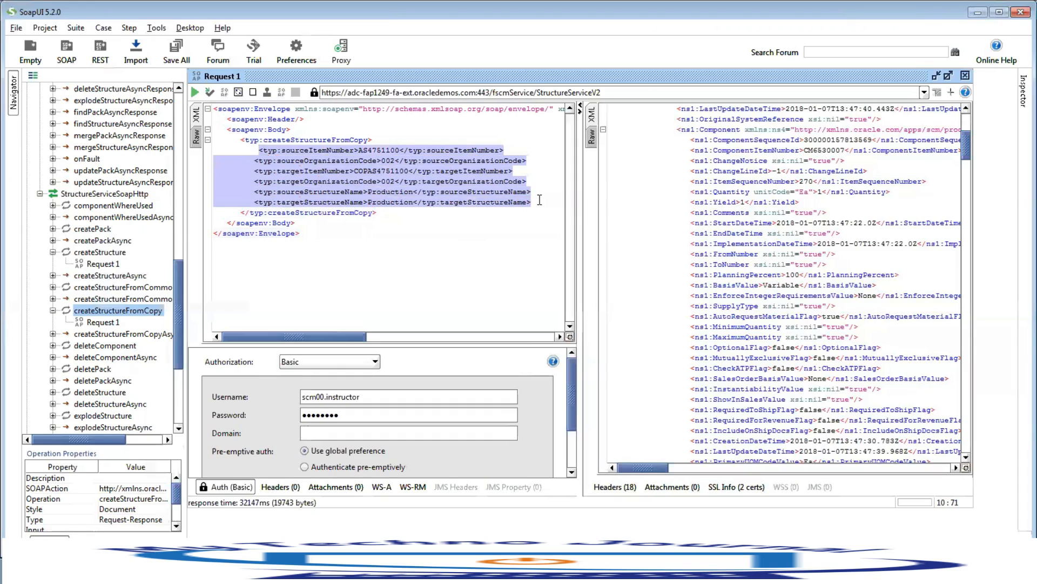
{"action": "left_click", "coordinate": [118, 312]}
{"action": "right_click", "coordinate": [118, 312]}
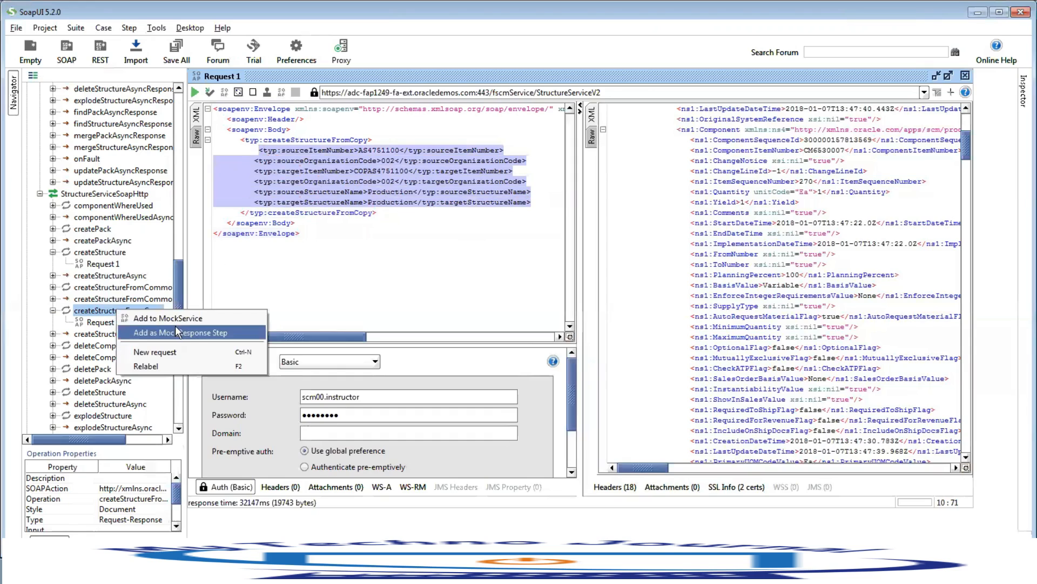
{"action": "left_click", "coordinate": [168, 351]}
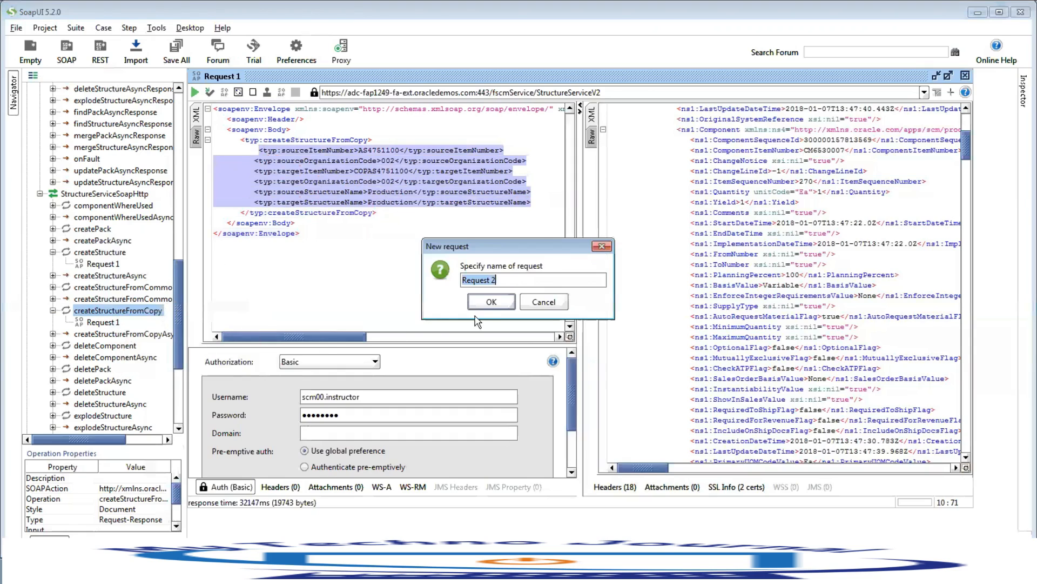
{"action": "left_click", "coordinate": [486, 303]}
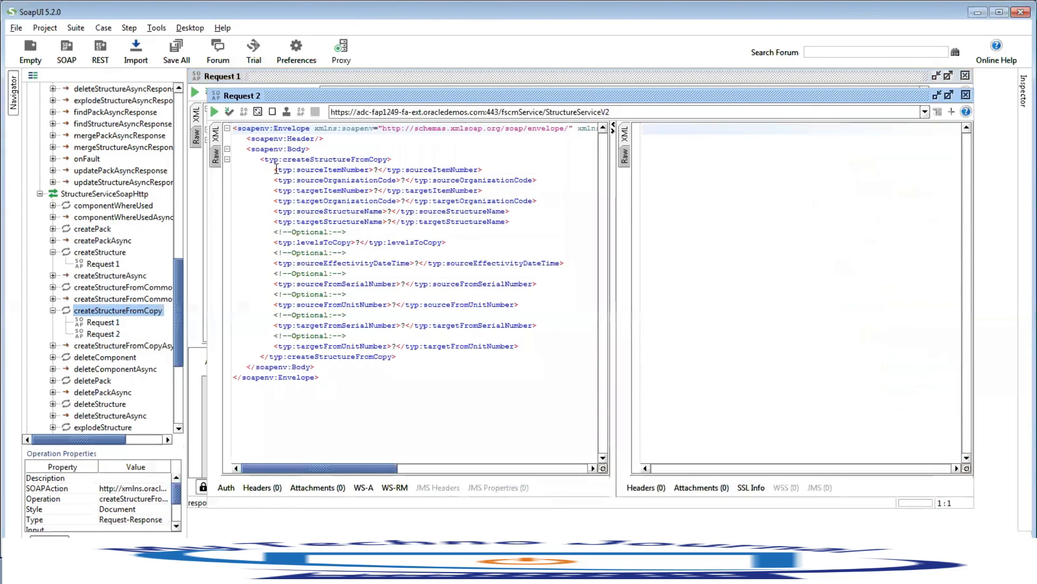
{"action": "left_click_drag", "start_coordinate": [275, 169], "coordinate": [547, 346]}
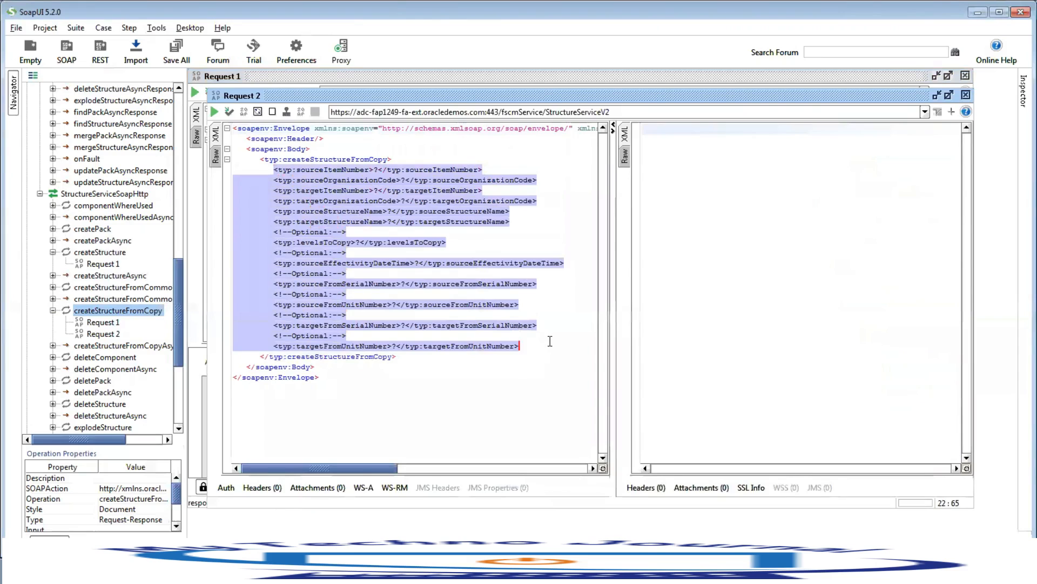
{"action": "key", "text": "ctrl+v"}
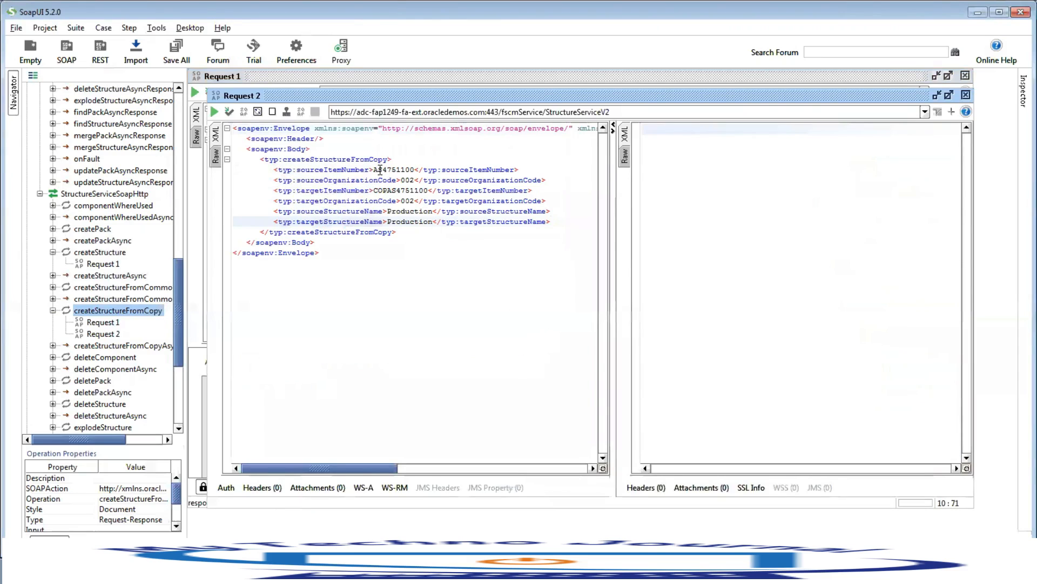
Copy source item number AS4751100 from Request 2, switch to the browser, and open Product Information Management in Oracle Applications.
{"action": "left_click_drag", "start_coordinate": [375, 170], "coordinate": [419, 170]}
{"action": "key", "text": "ctrl+c"}
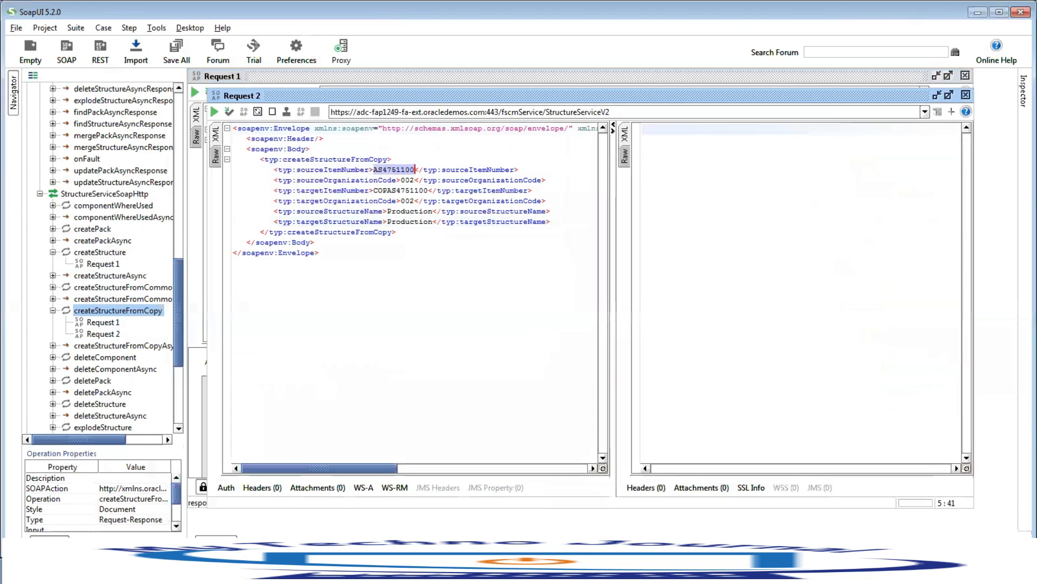
{"action": "key", "text": "alt+Tab"}
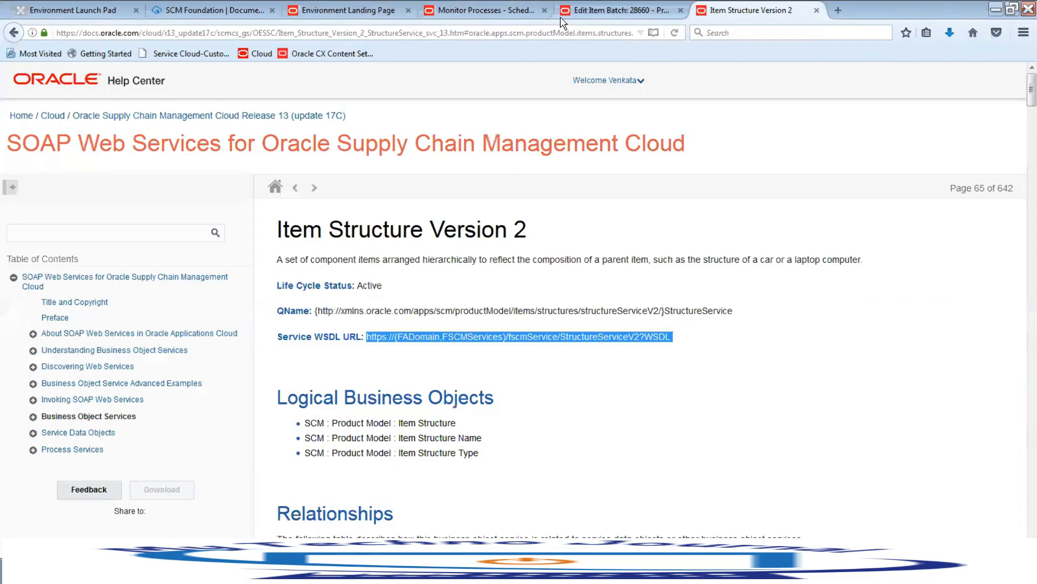
{"action": "left_click", "coordinate": [359, 16]}
{"action": "left_click", "coordinate": [278, 316]}
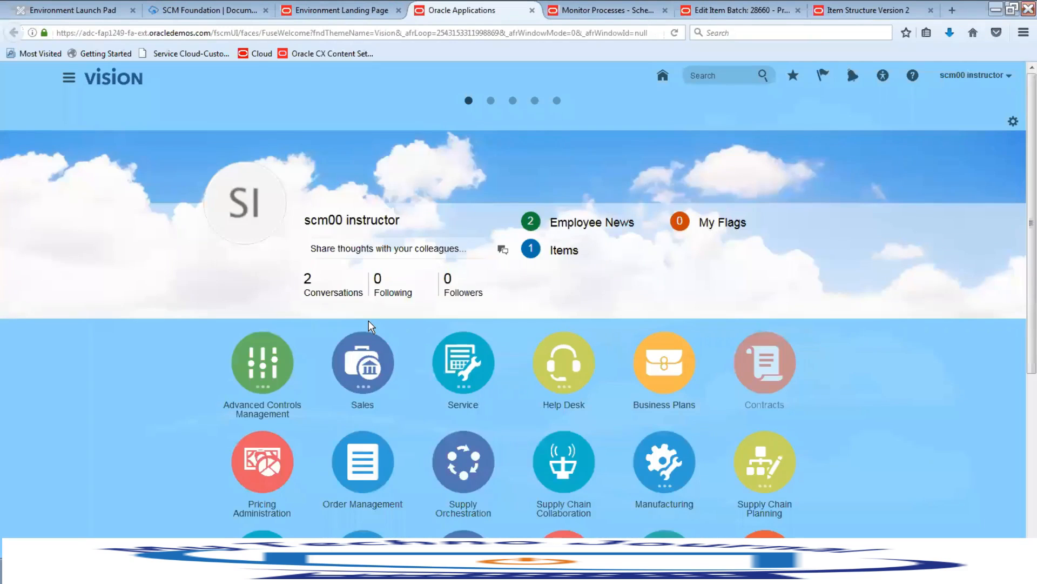
{"action": "scroll", "coordinate": [540, 324], "scroll_direction": "down", "scroll_amount": 4}
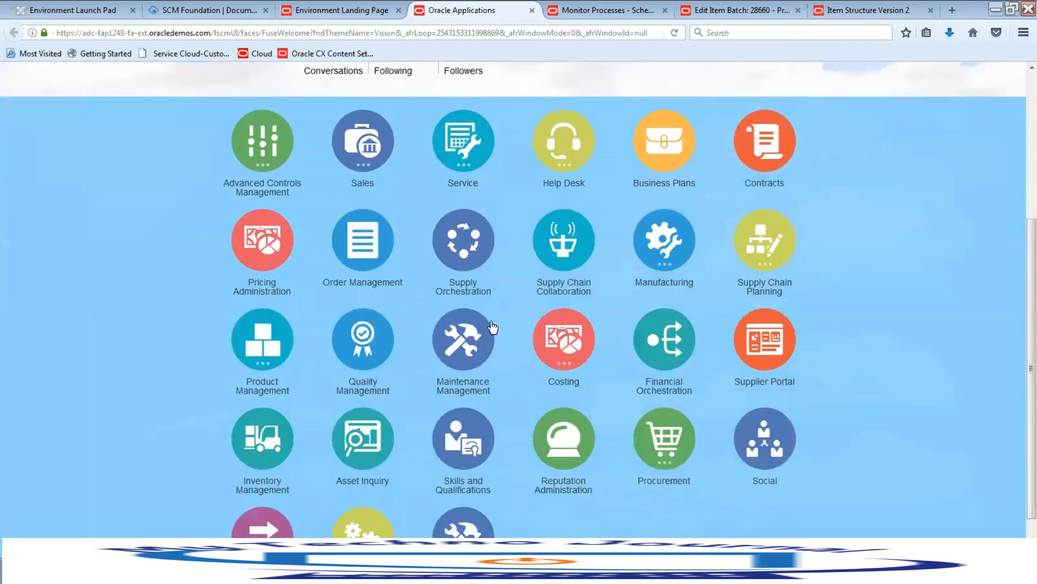
{"action": "left_click", "coordinate": [264, 345]}
{"action": "left_click", "coordinate": [775, 432]}
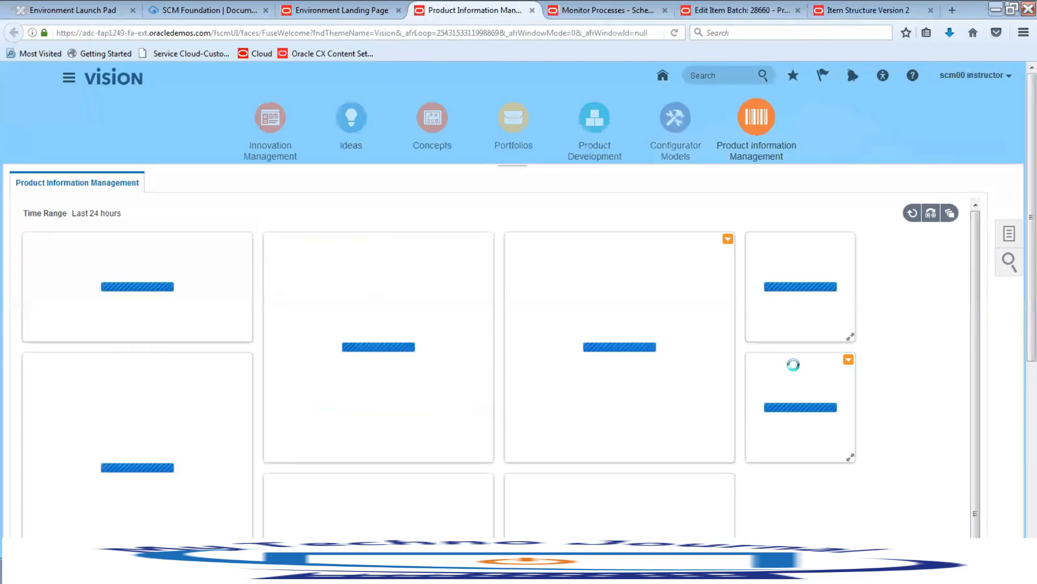
Open Manage Items and run an advanced search for items starting with AS4751100.
{"action": "left_click", "coordinate": [1008, 237]}
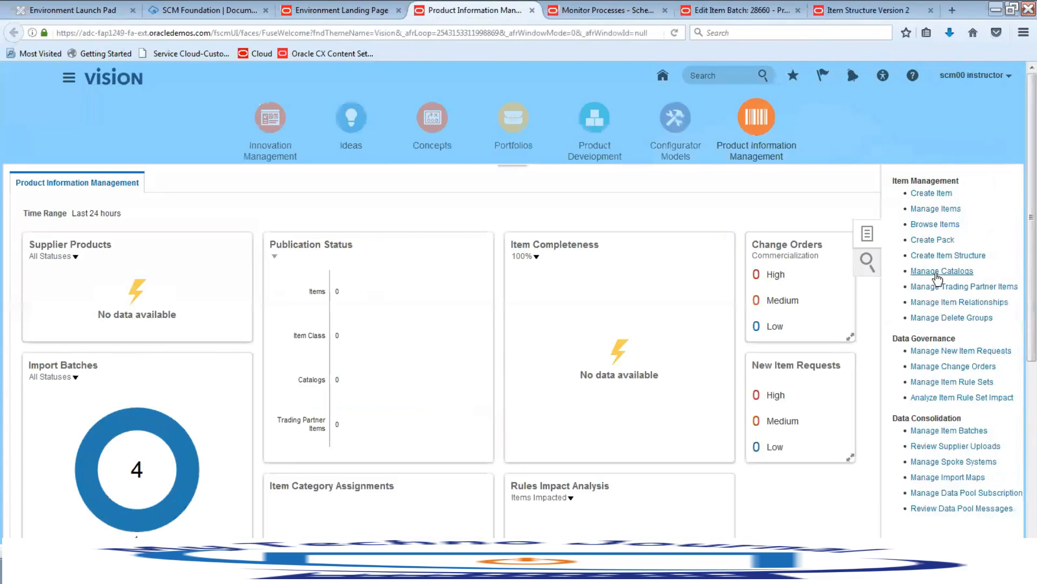
{"action": "left_click", "coordinate": [898, 209]}
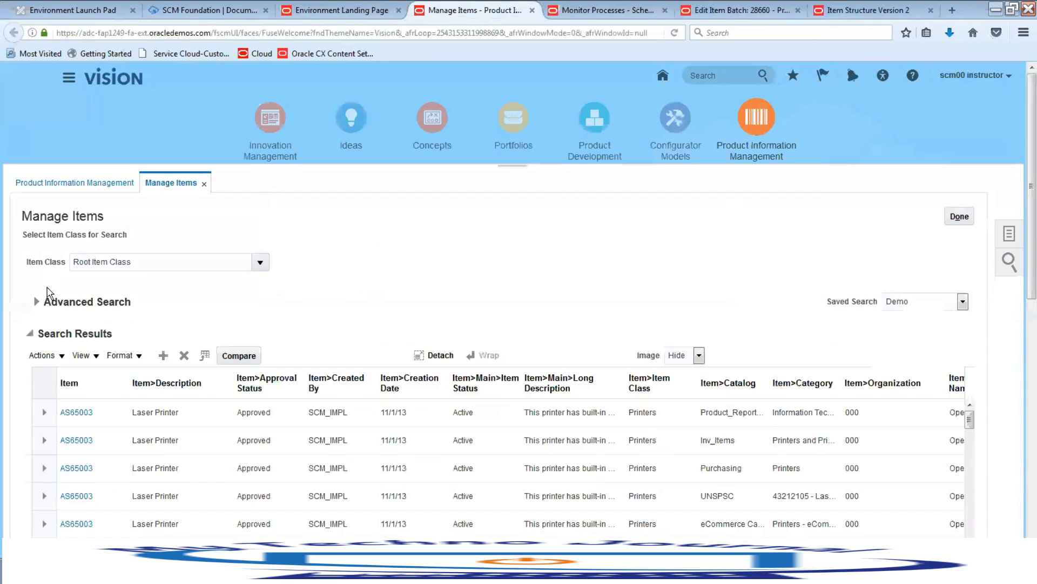
{"action": "left_click", "coordinate": [36, 301]}
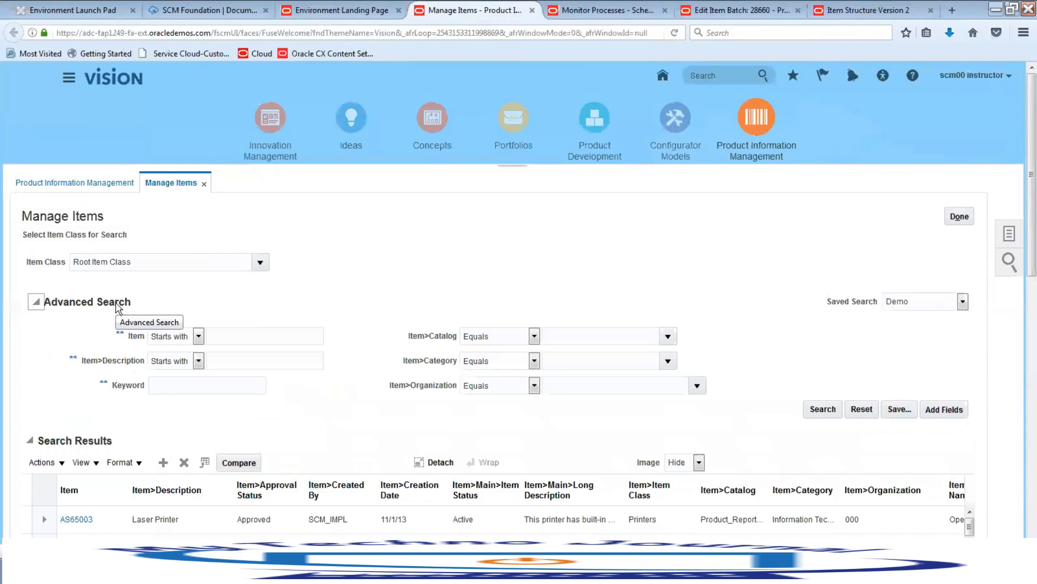
{"action": "left_click", "coordinate": [227, 336]}
{"action": "key", "text": "ctrl+v"}
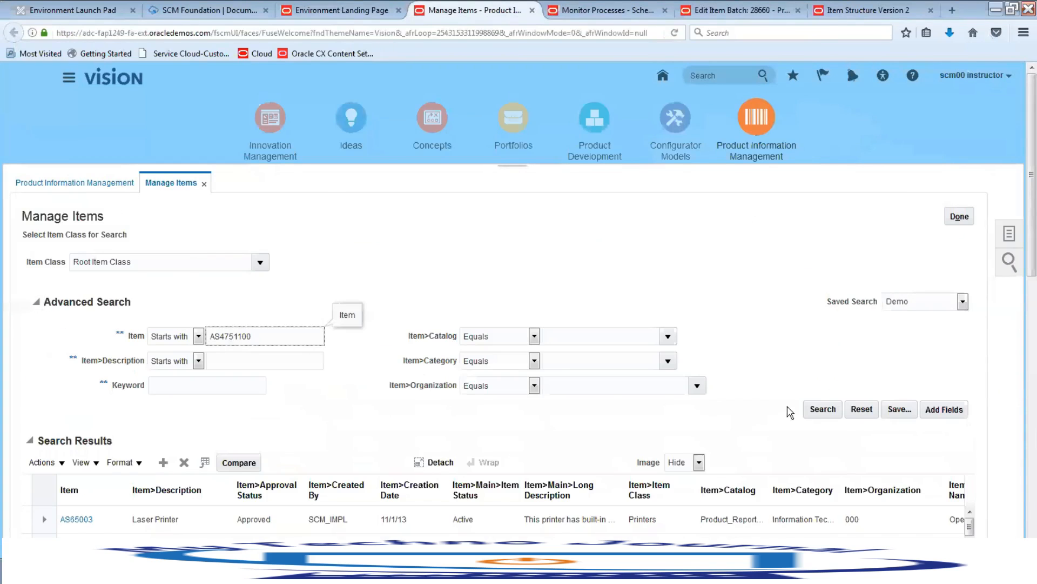
{"action": "left_click", "coordinate": [813, 409]}
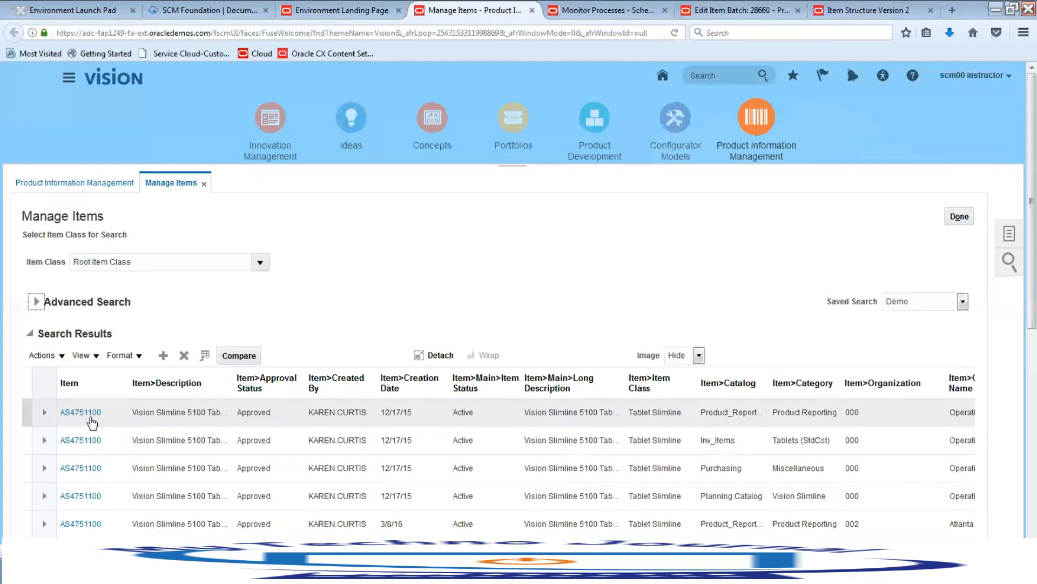
Open item AS4751100 from the search results and go to its associated organization 002, Atlanta.
{"action": "left_click", "coordinate": [92, 415]}
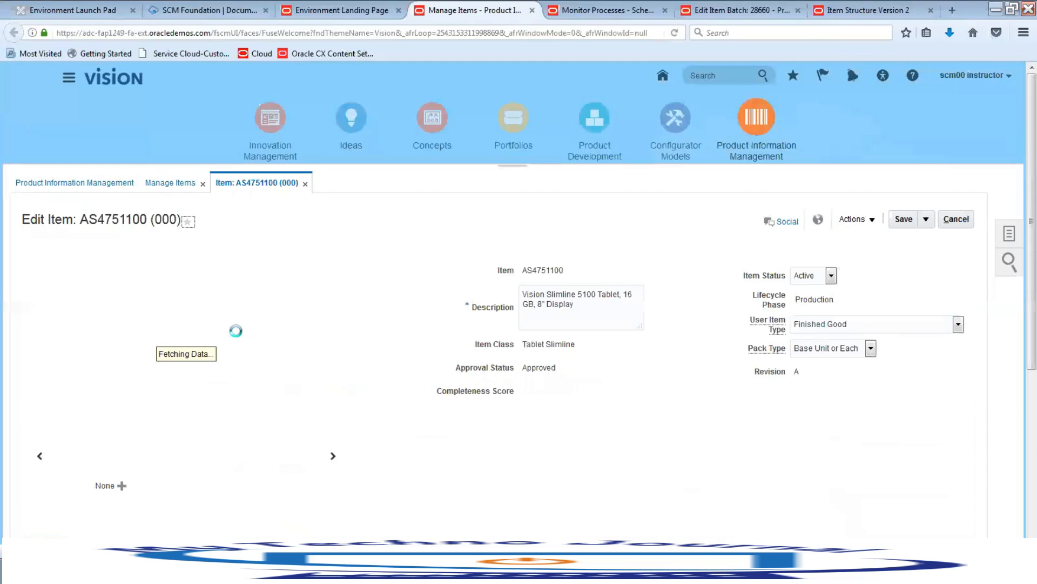
{"action": "scroll", "coordinate": [386, 332], "scroll_direction": "down", "scroll_amount": 5}
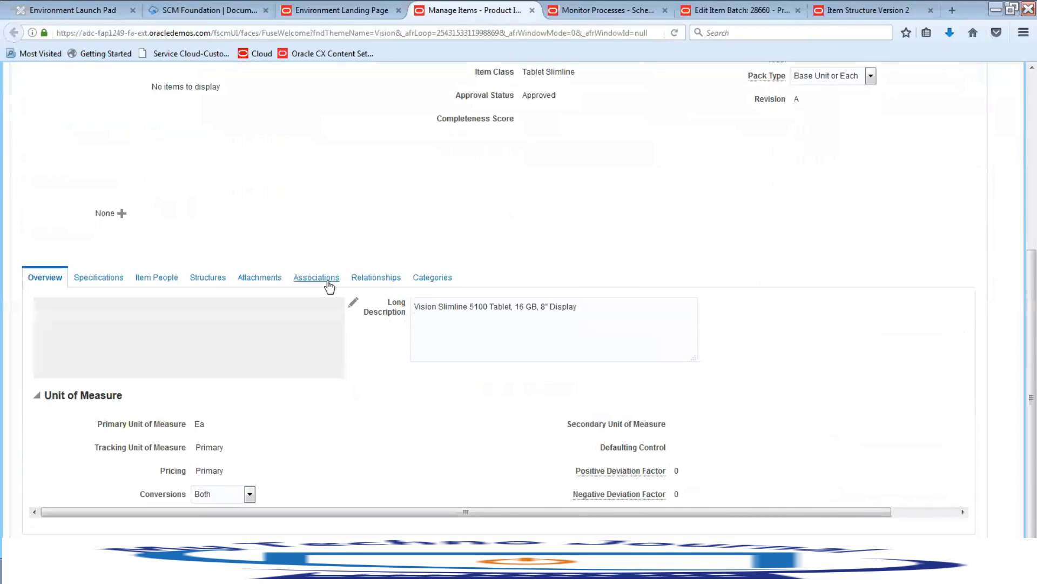
{"action": "left_click", "coordinate": [309, 278]}
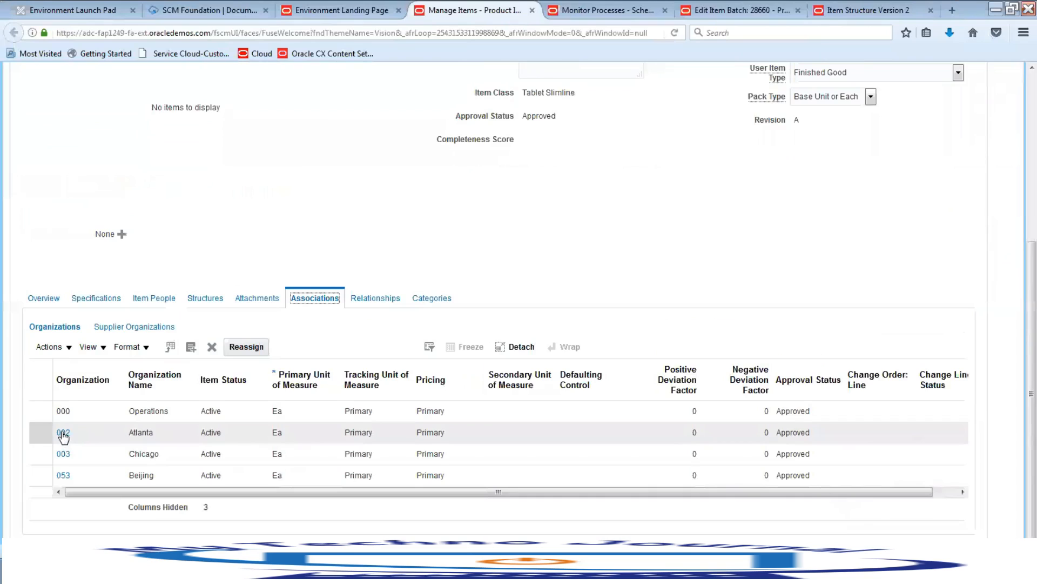
{"action": "left_click", "coordinate": [64, 432]}
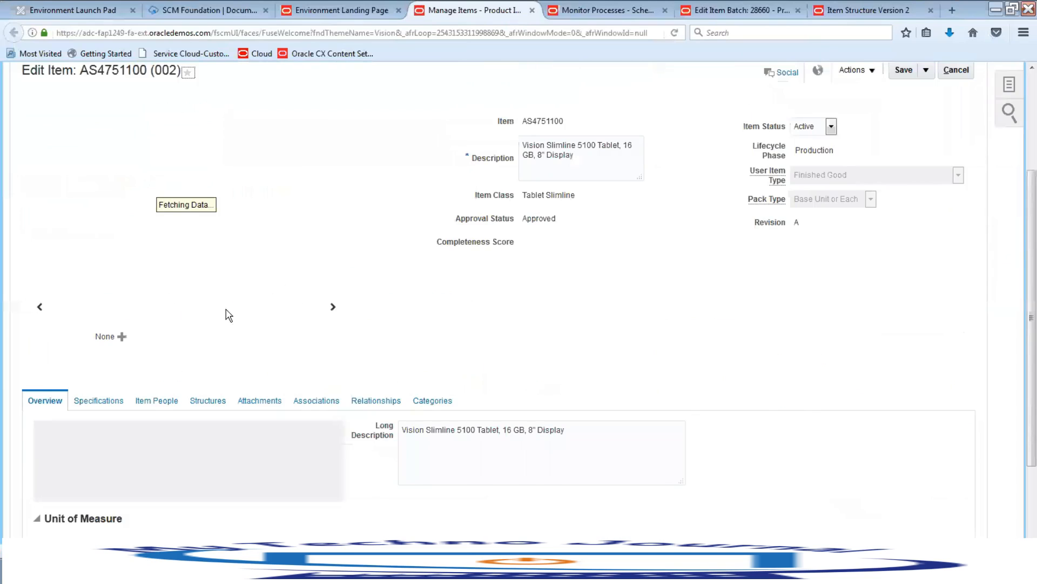
Examine the components of the item's Production structure in organization 002, and return to the item page.
{"action": "left_click", "coordinate": [215, 401]}
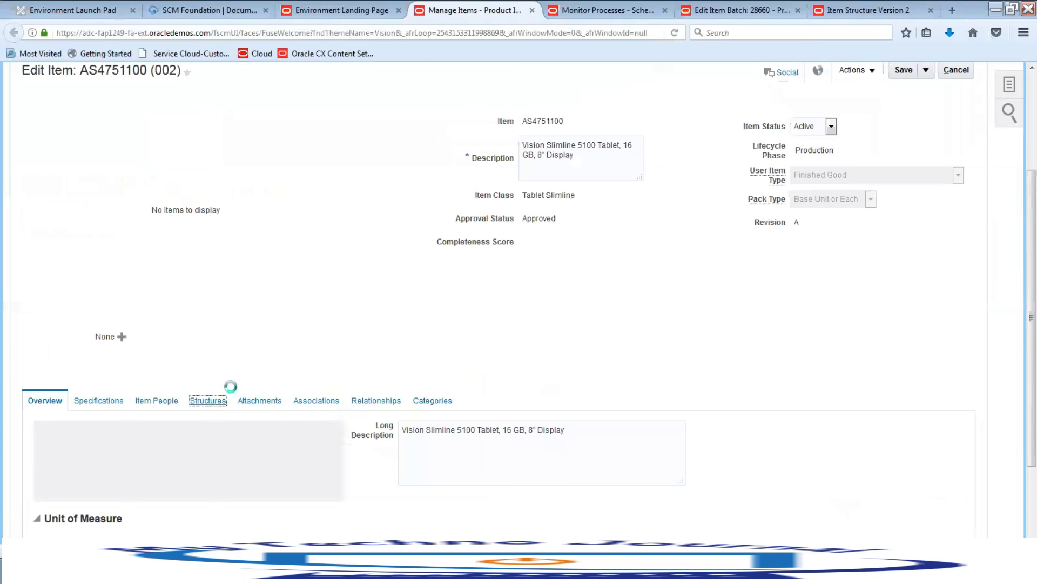
{"action": "scroll", "coordinate": [276, 329], "scroll_direction": "down", "scroll_amount": 5}
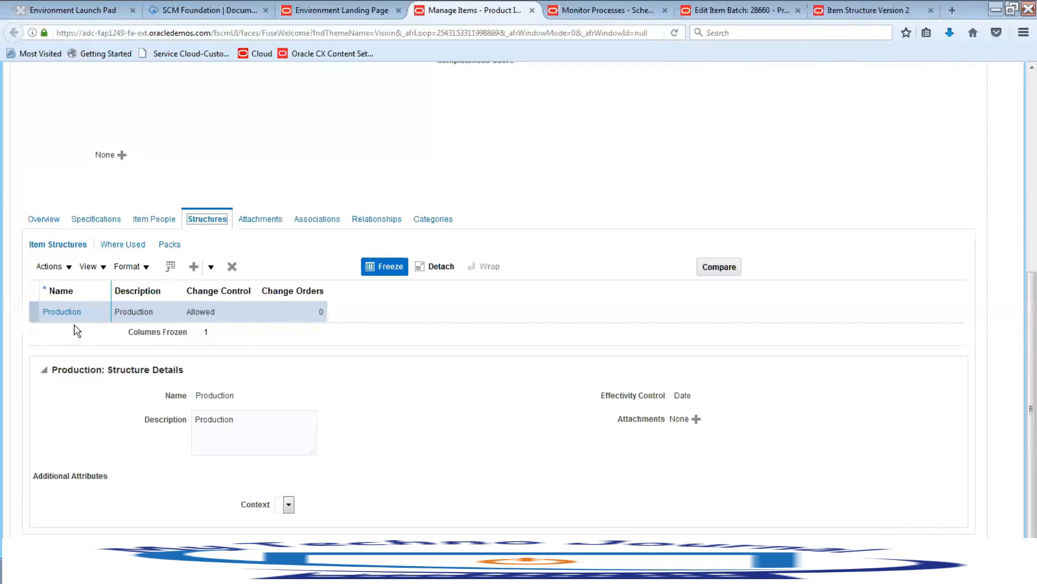
{"action": "left_click", "coordinate": [72, 311]}
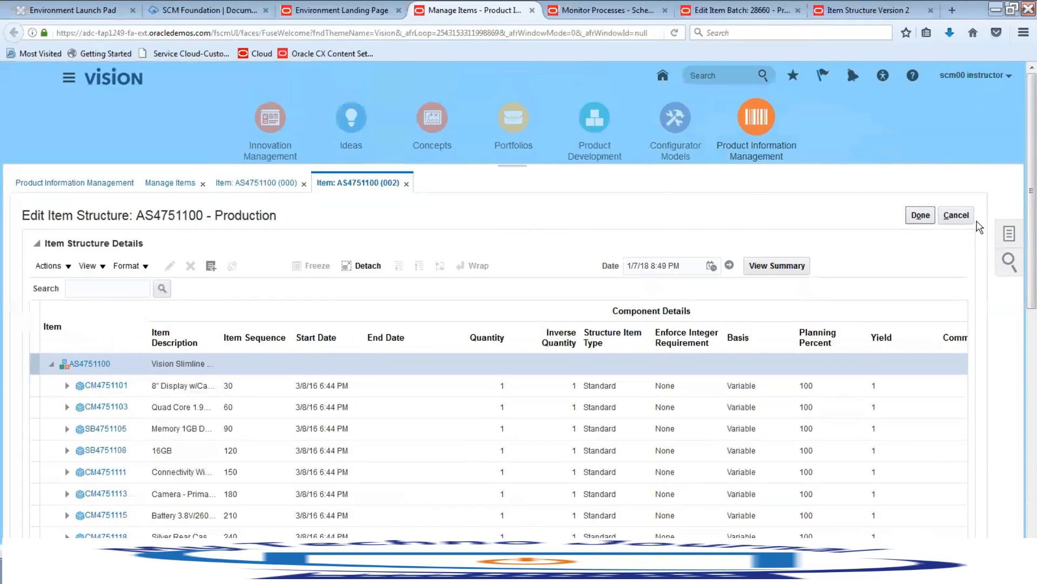
{"action": "left_click", "coordinate": [920, 215]}
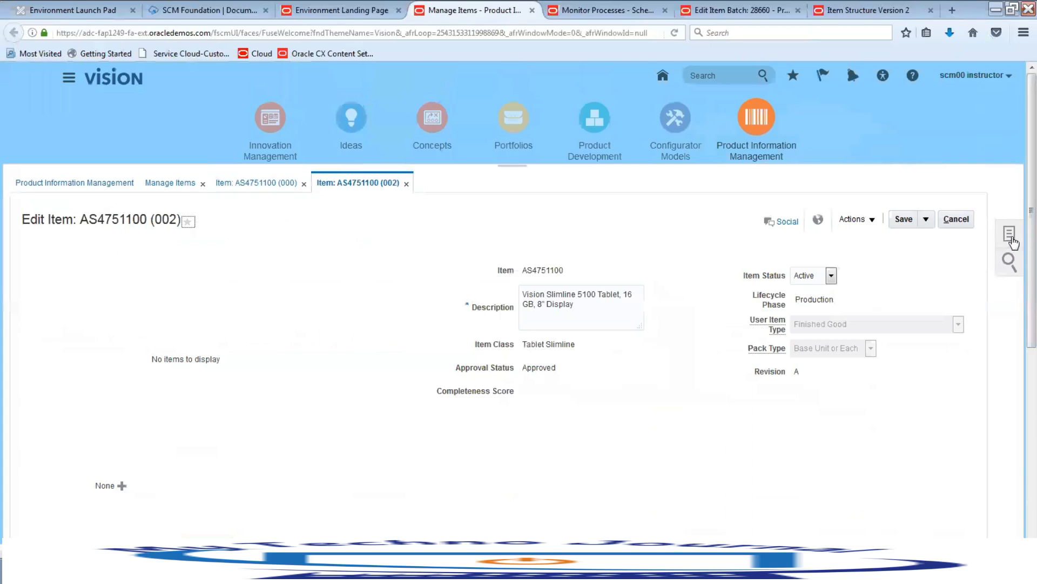
Start creating a new item in organization 000 with Root Item Class as its item class.
{"action": "left_click", "coordinate": [1010, 233]}
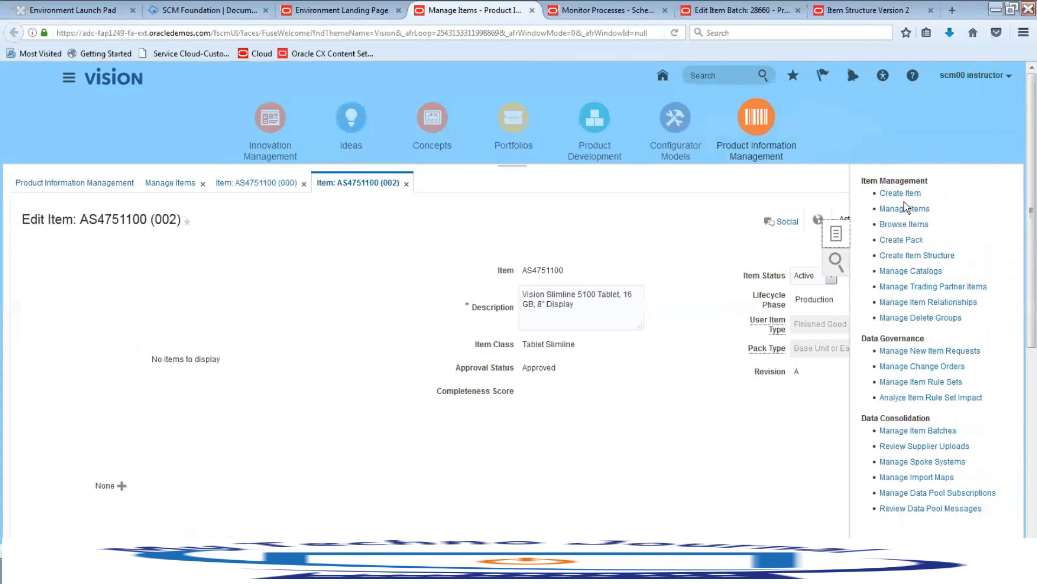
{"action": "left_click", "coordinate": [902, 194]}
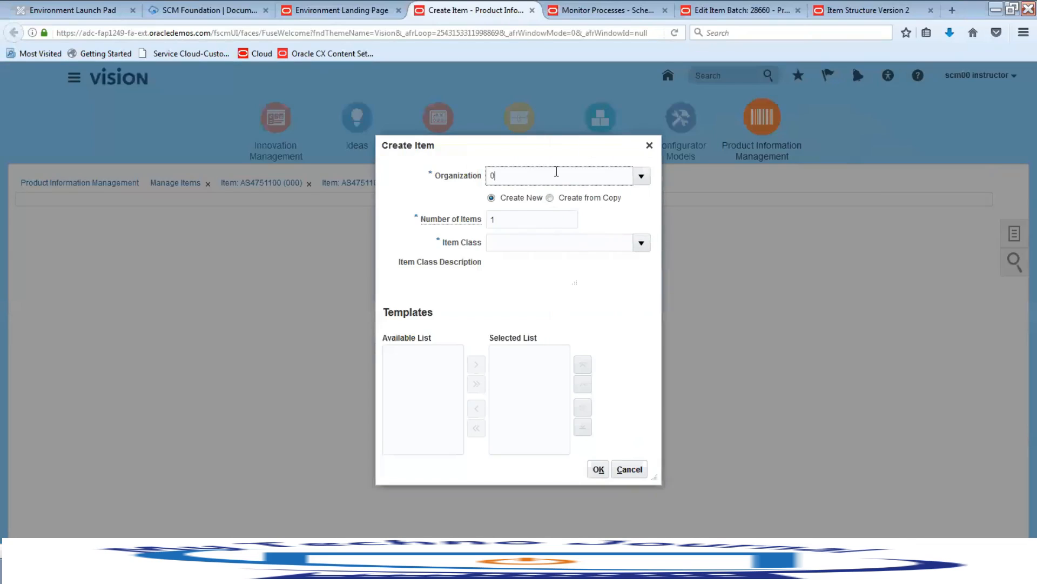
{"action": "type", "text": "0"}
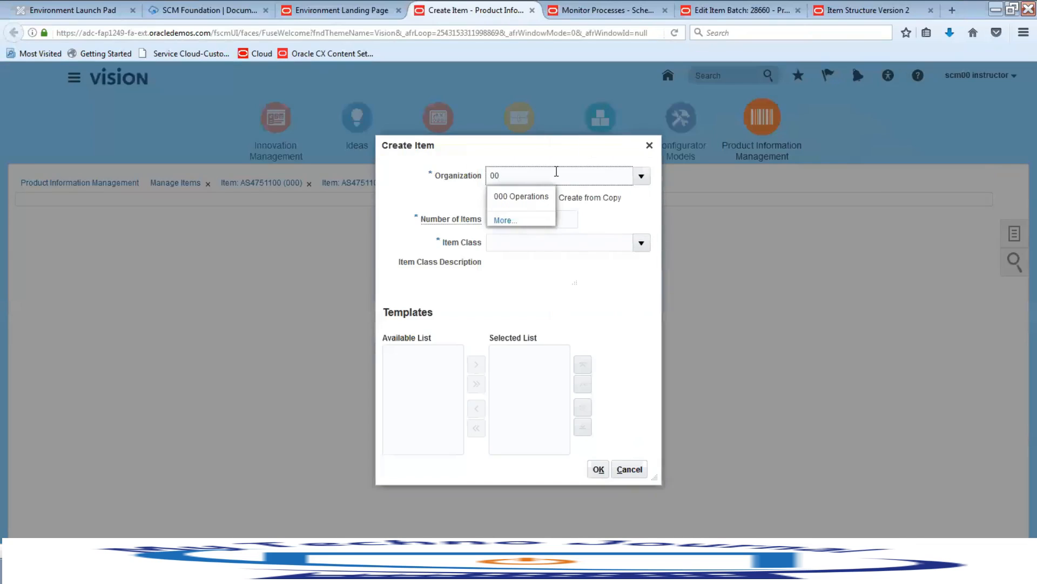
{"action": "type", "text": "0"}
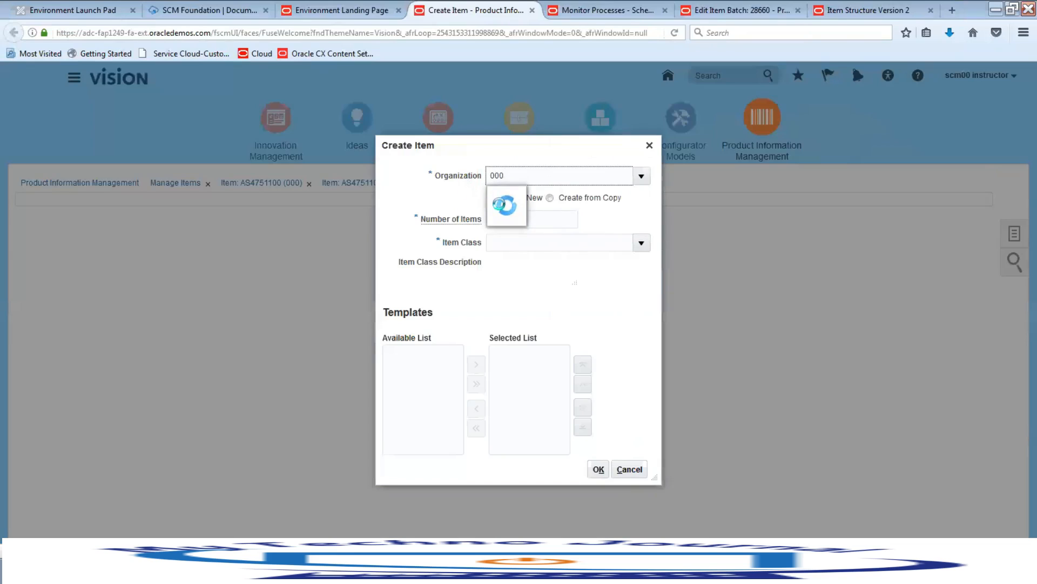
{"action": "left_click", "coordinate": [511, 200]}
{"action": "left_click", "coordinate": [519, 241]}
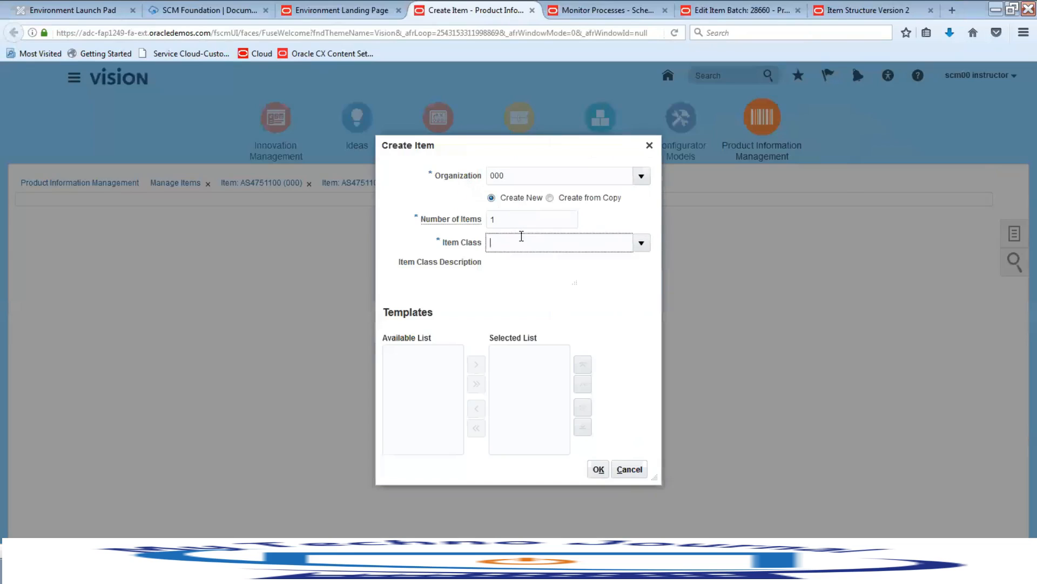
{"action": "type", "text": "Roo"}
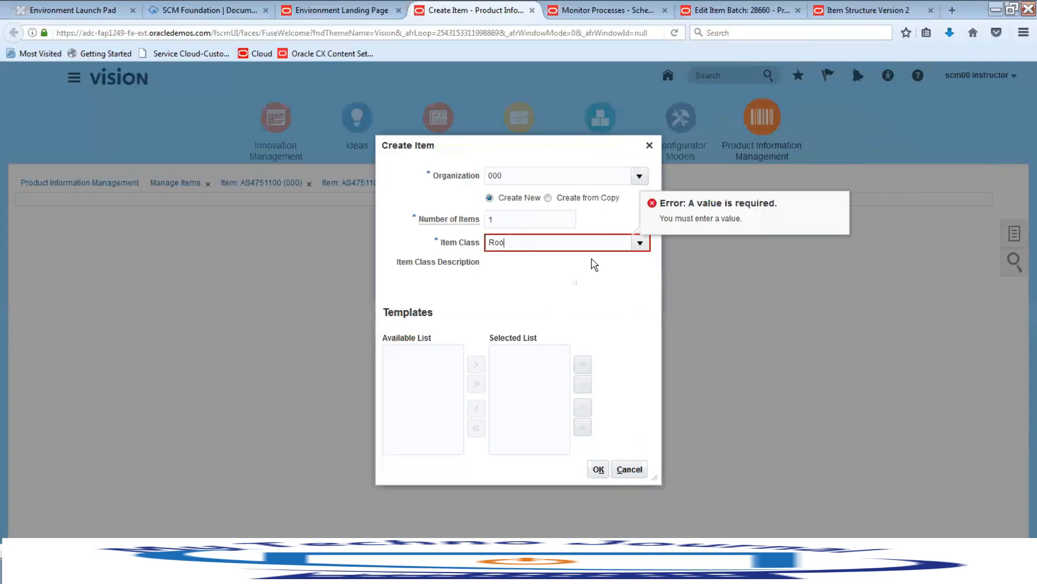
{"action": "type", "text": "t"}
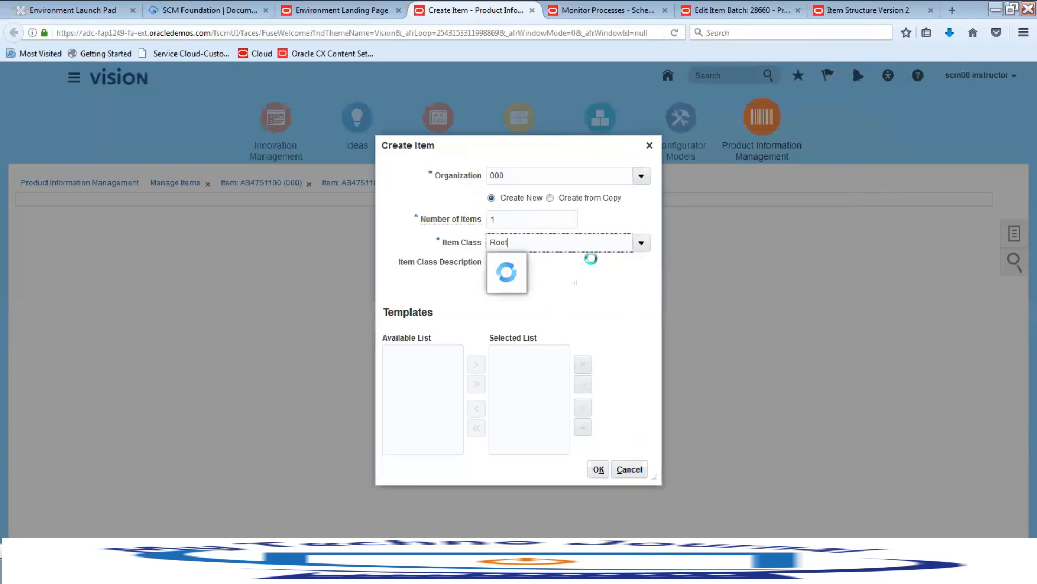
{"action": "left_click", "coordinate": [591, 263]}
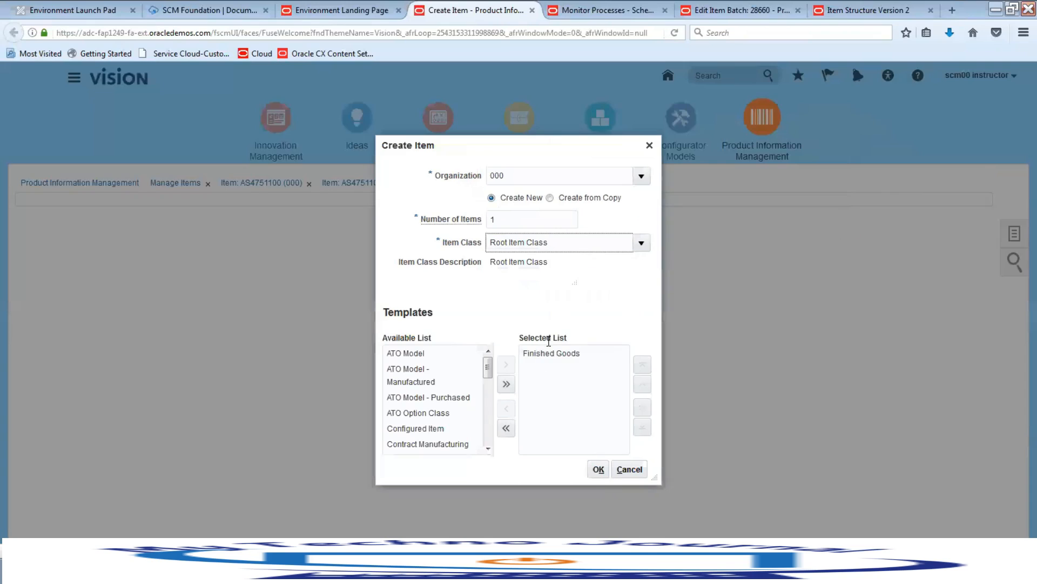
{"action": "left_click", "coordinate": [599, 468]}
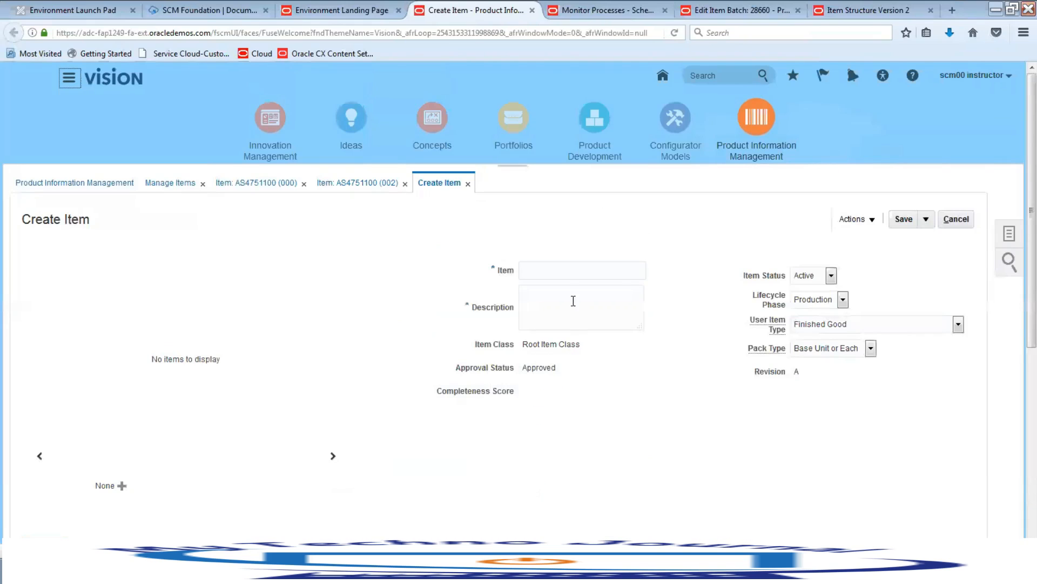
Enter COPYAS4751100 as the new item's number and copy that value.
{"action": "left_click", "coordinate": [573, 270]}
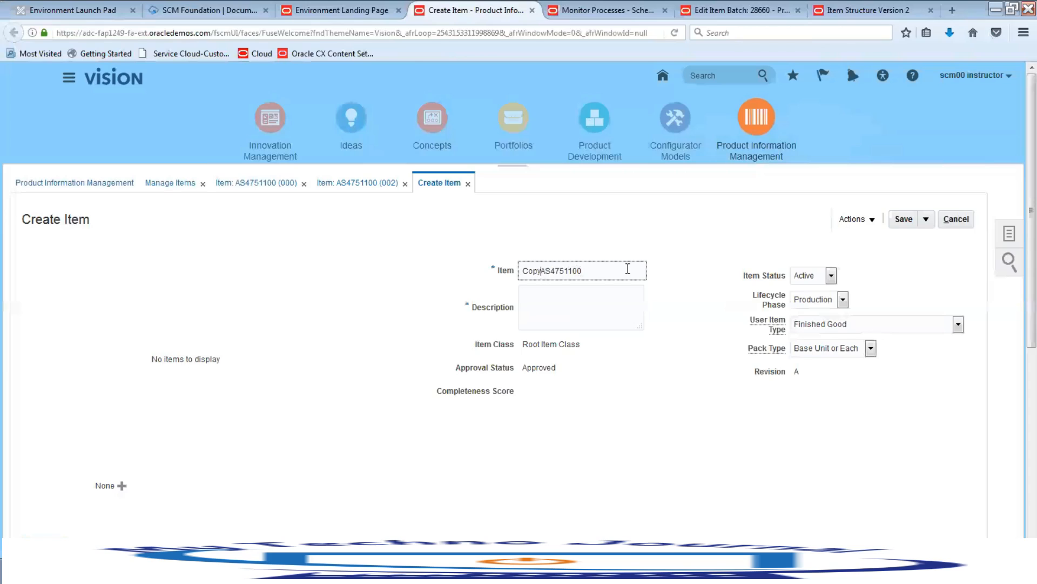
{"action": "key", "text": "BackSpace"}
{"action": "key", "text": "BackSpace"}
{"action": "key", "text": "BackSpace"}
{"action": "type", "text": "OPY"}
{"action": "left_click_drag", "start_coordinate": [610, 269], "coordinate": [512, 250]}
{"action": "key", "text": "ctrl+c"}
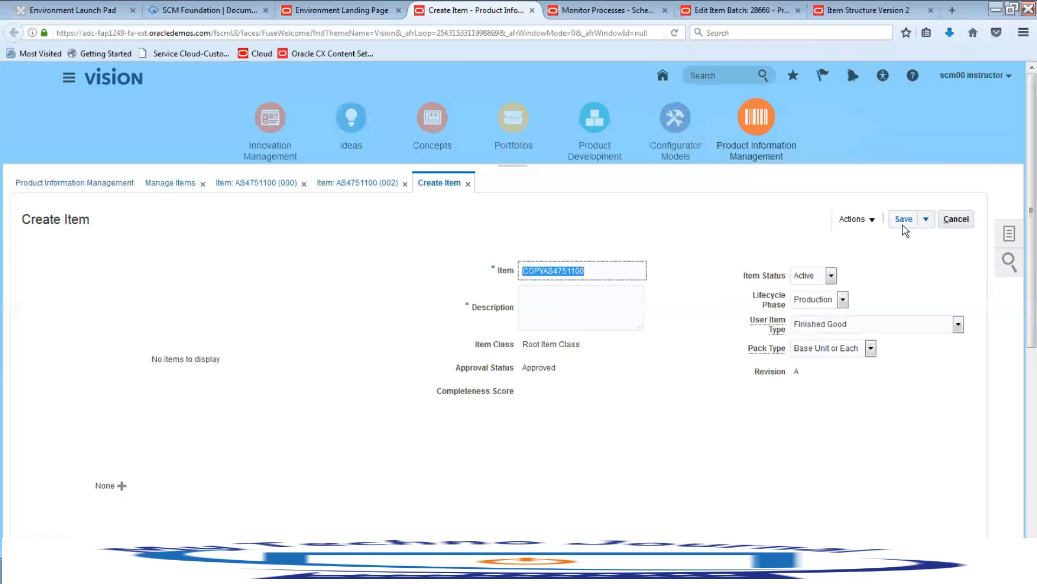
Enter COPYAS4751100 as the new item's description and save the item.
{"action": "left_click", "coordinate": [910, 225]}
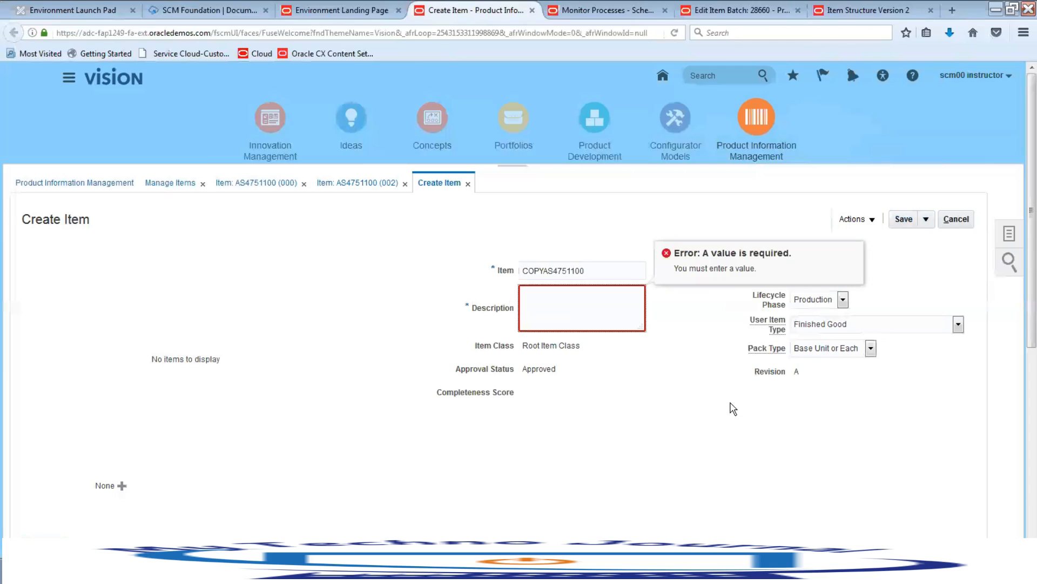
{"action": "key", "text": "ctrl+v"}
{"action": "left_click", "coordinate": [897, 222]}
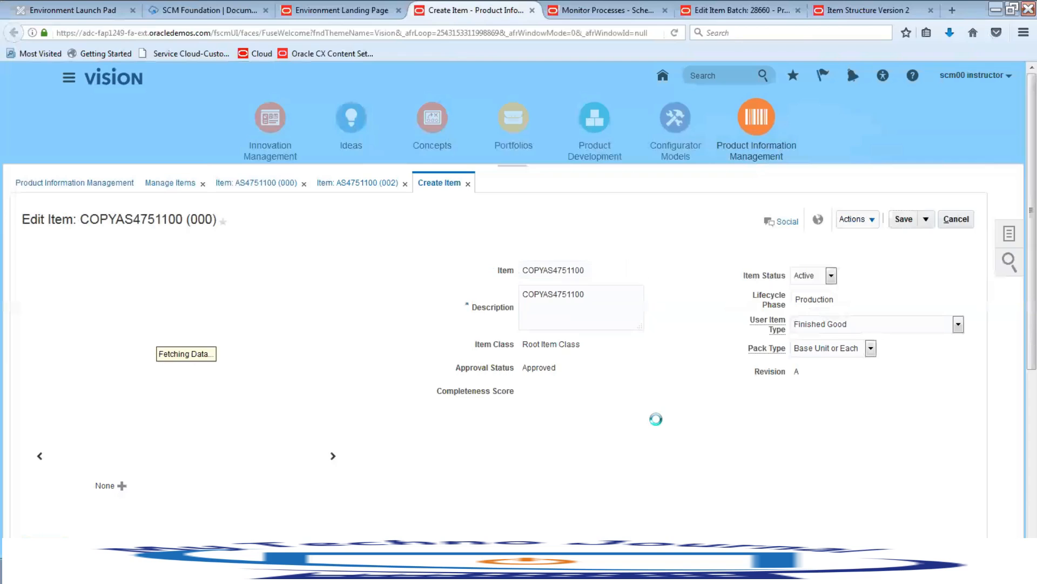
Associate item COPYAS4751100 with organization 002, Atlanta, and save the item.
{"action": "scroll", "coordinate": [316, 448], "scroll_direction": "down", "scroll_amount": 3}
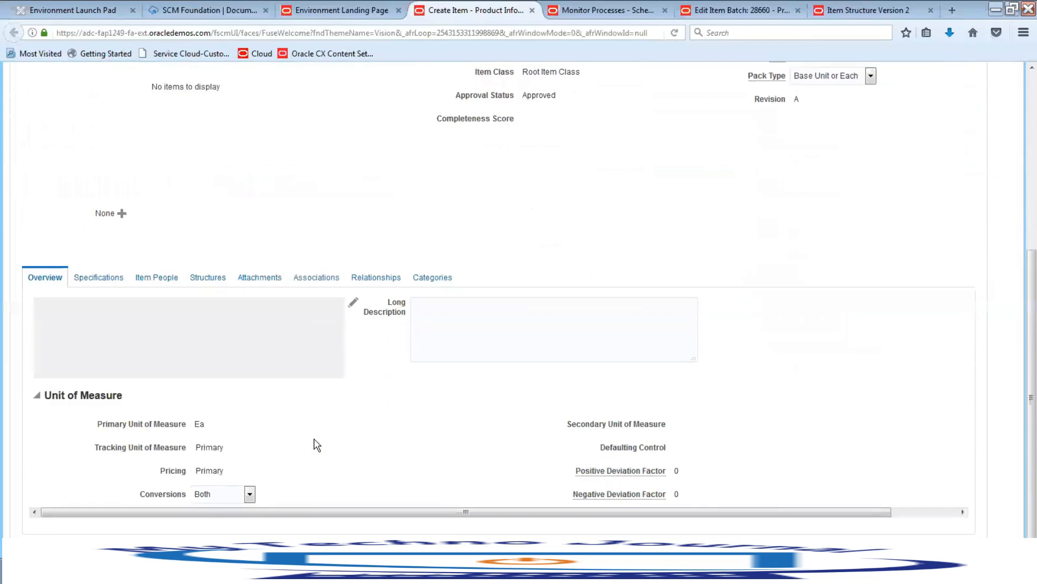
{"action": "left_click", "coordinate": [324, 278]}
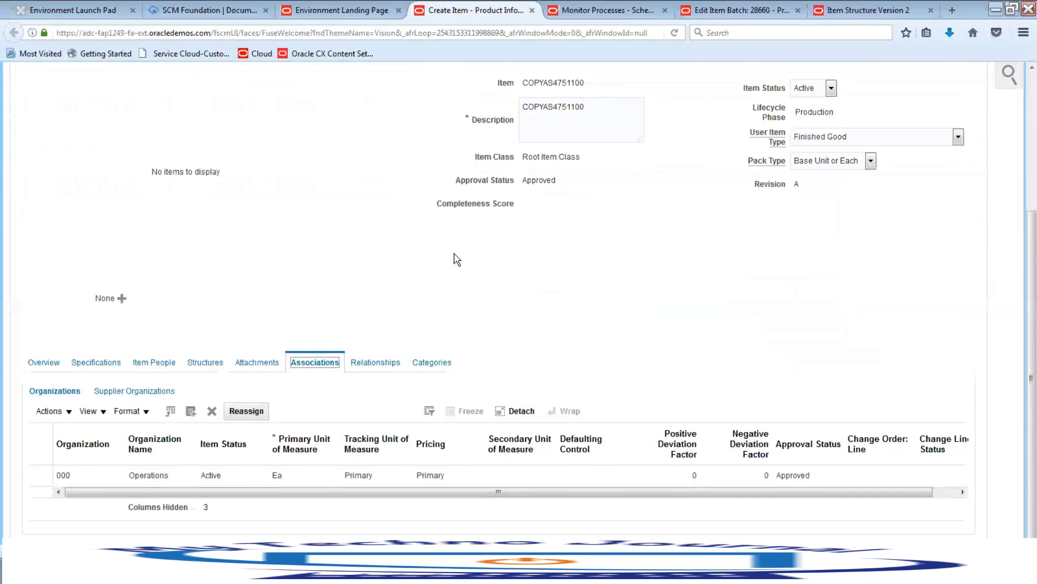
{"action": "left_click", "coordinate": [192, 414]}
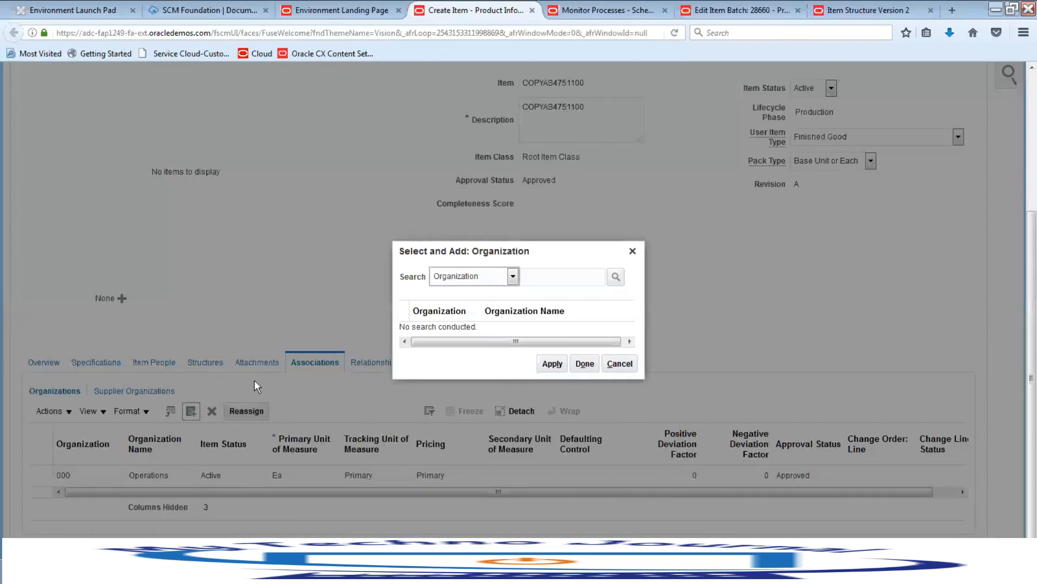
{"action": "left_click", "coordinate": [548, 282]}
{"action": "type", "text": "002"}
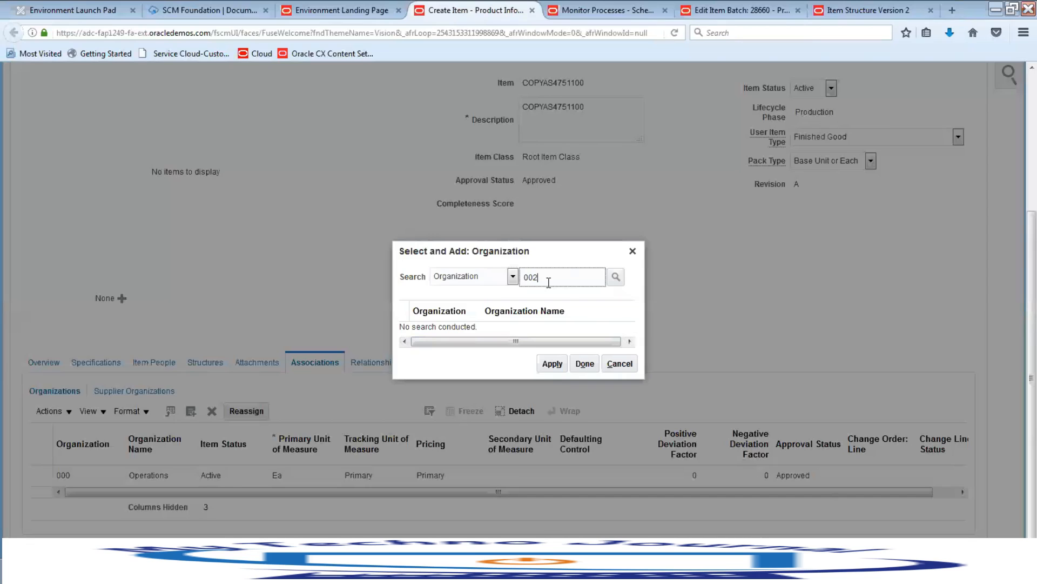
{"action": "left_click", "coordinate": [616, 277]}
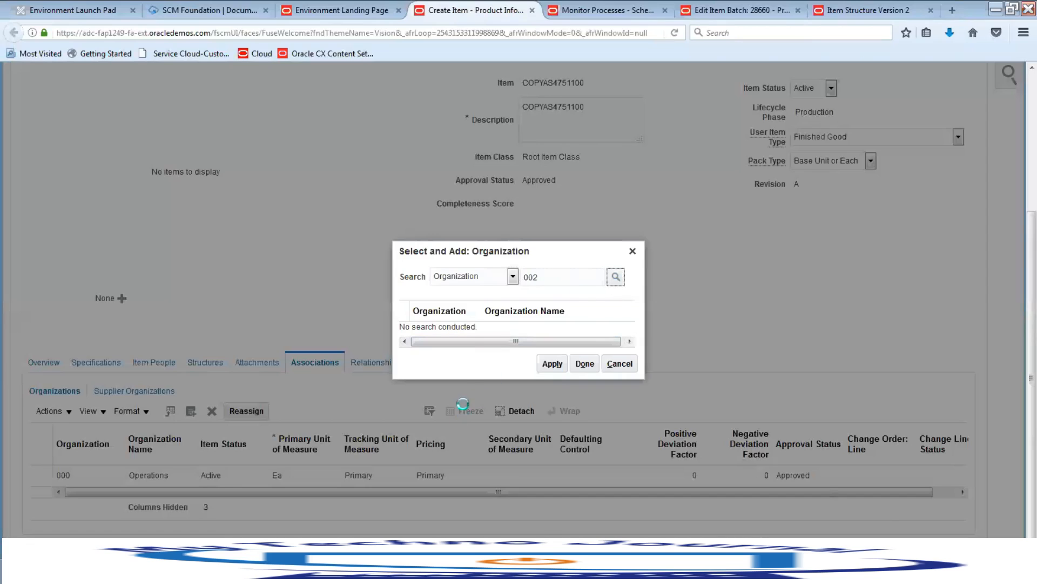
{"action": "left_click", "coordinate": [475, 329]}
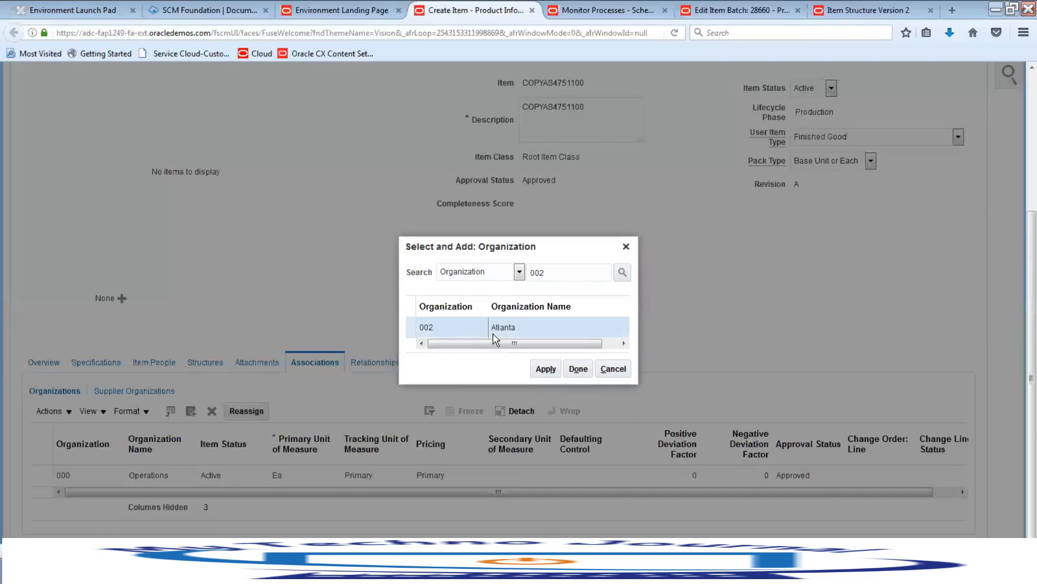
{"action": "left_click", "coordinate": [546, 369]}
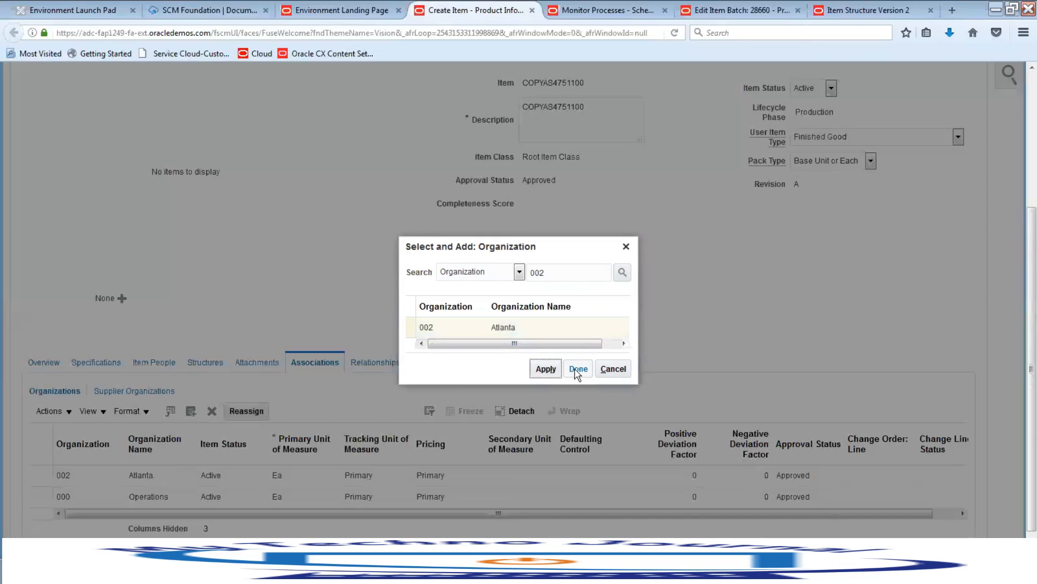
{"action": "left_click", "coordinate": [577, 369]}
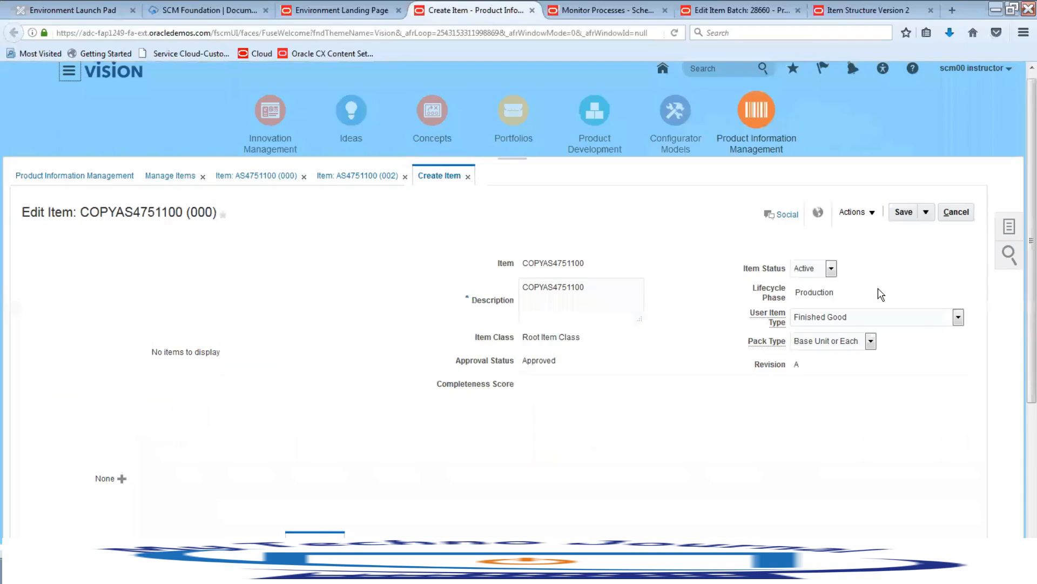
{"action": "scroll", "coordinate": [556, 412], "scroll_direction": "down", "scroll_amount": 5}
{"action": "scroll", "coordinate": [622, 361], "scroll_direction": "up", "scroll_amount": 5}
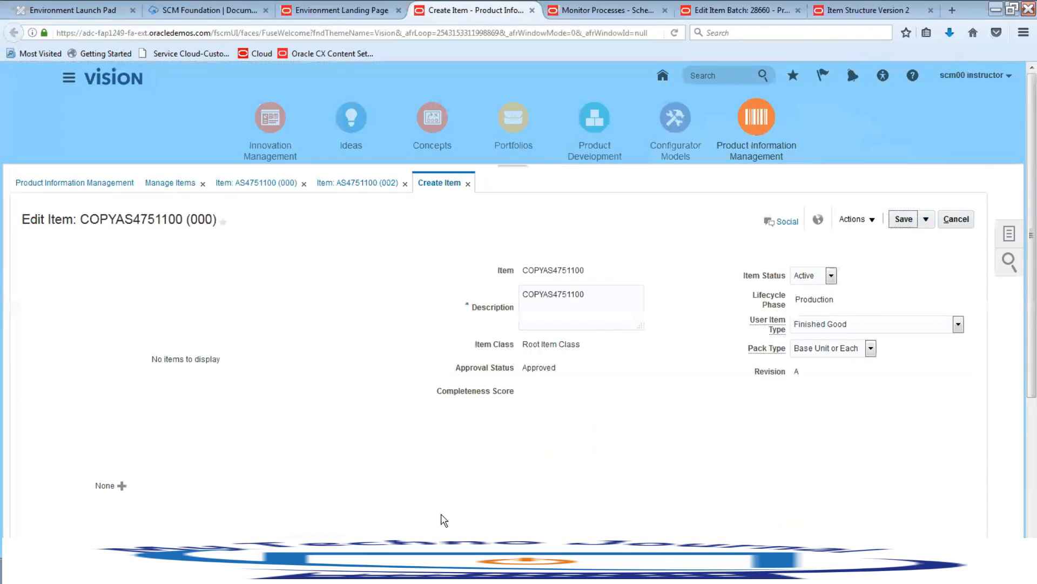
Switch to SoapUI, set targetItemNumber to COPYAS4751100 in createStructureFromCopy Request 2, and submit the request.
{"action": "left_click", "coordinate": [413, 568]}
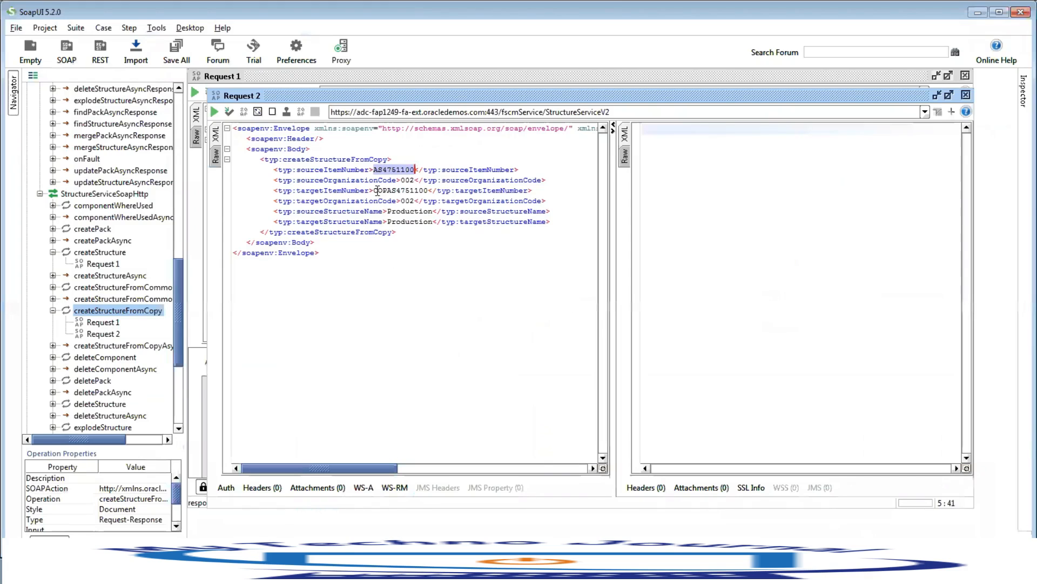
{"action": "left_click_drag", "start_coordinate": [375, 190], "coordinate": [429, 190]}
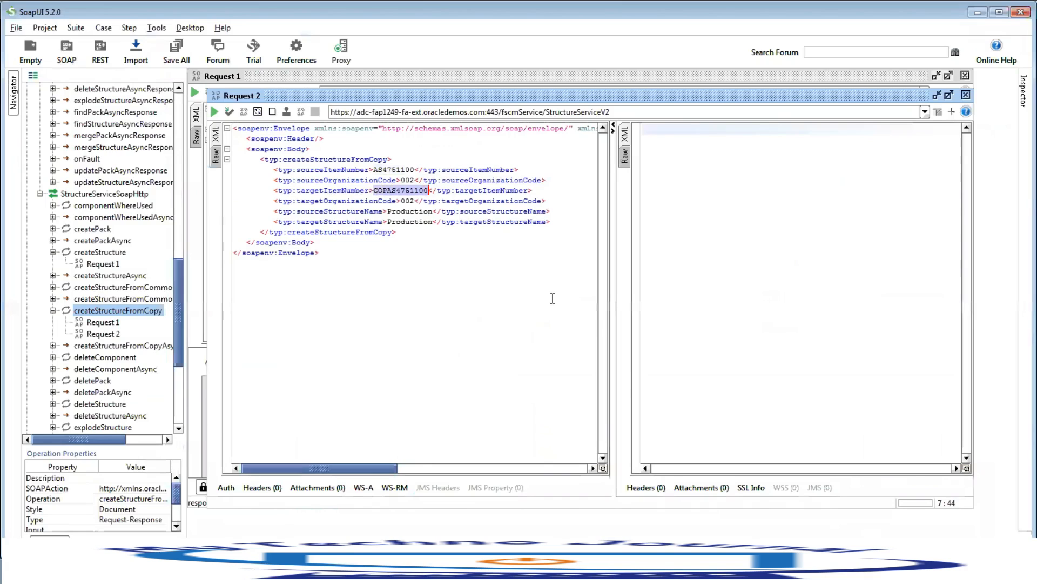
{"action": "type", "text": "COPYAS4751100"}
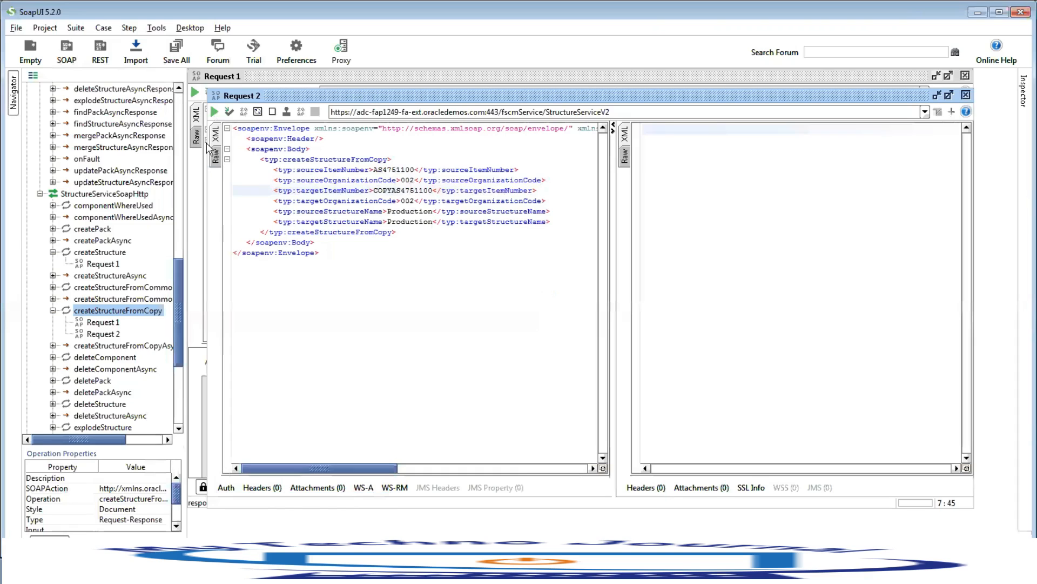
{"action": "left_click", "coordinate": [214, 112]}
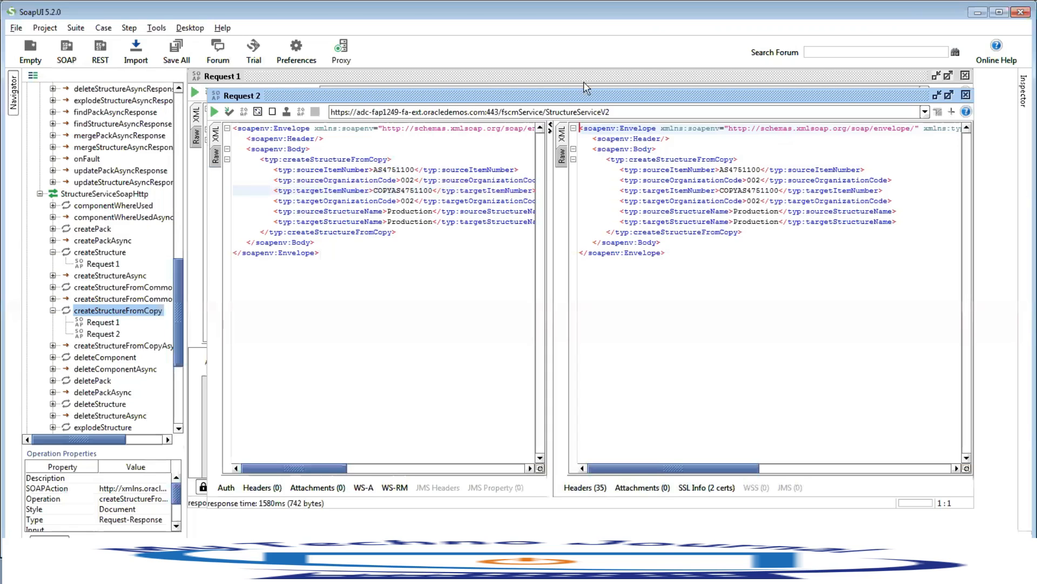
Maximize Request 2, add Basic authorization to it, and clear the response text.
{"action": "double_click", "coordinate": [650, 96]}
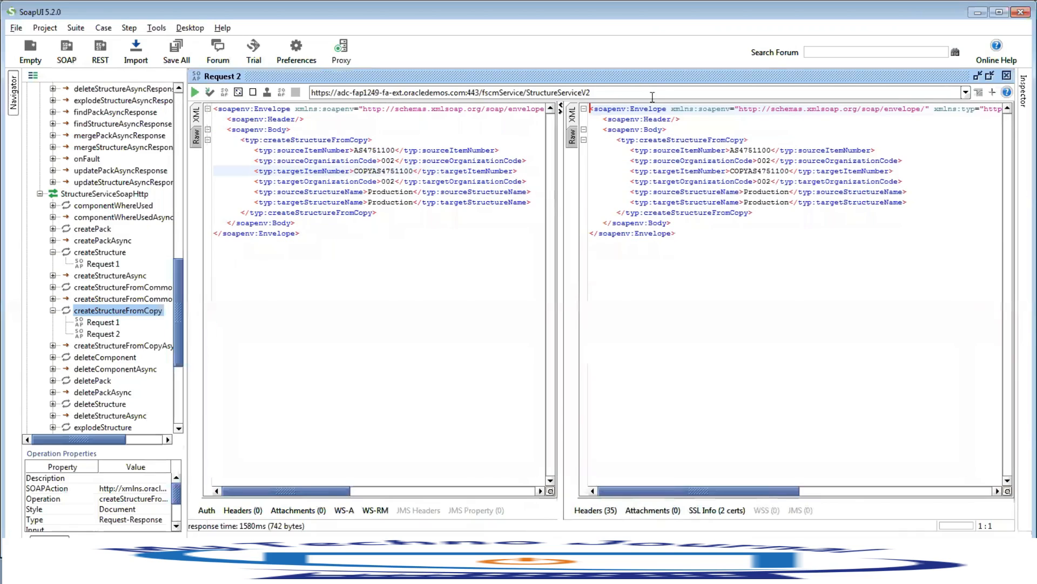
{"action": "left_click", "coordinate": [213, 510]}
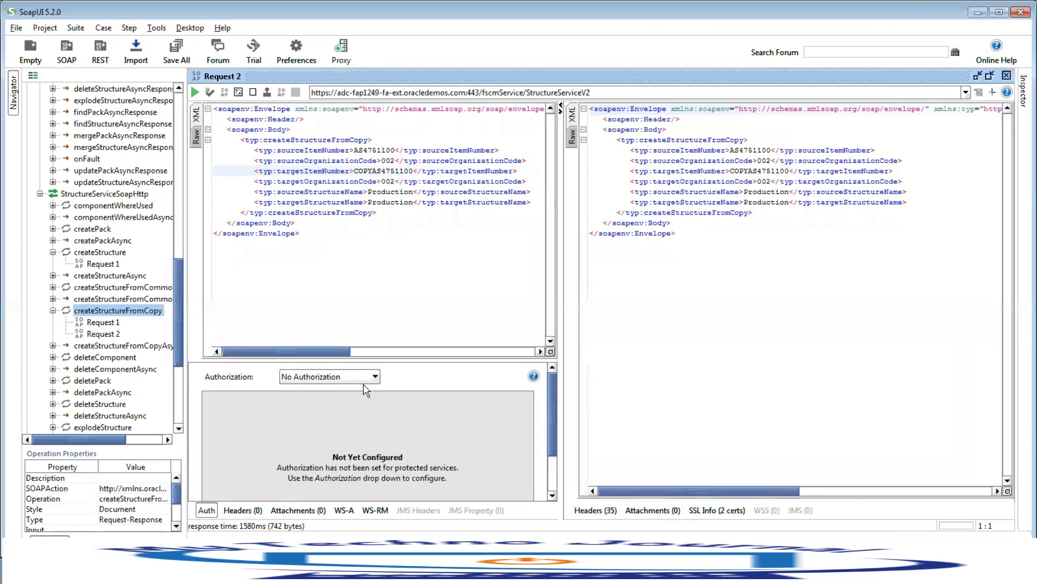
{"action": "left_click", "coordinate": [343, 381]}
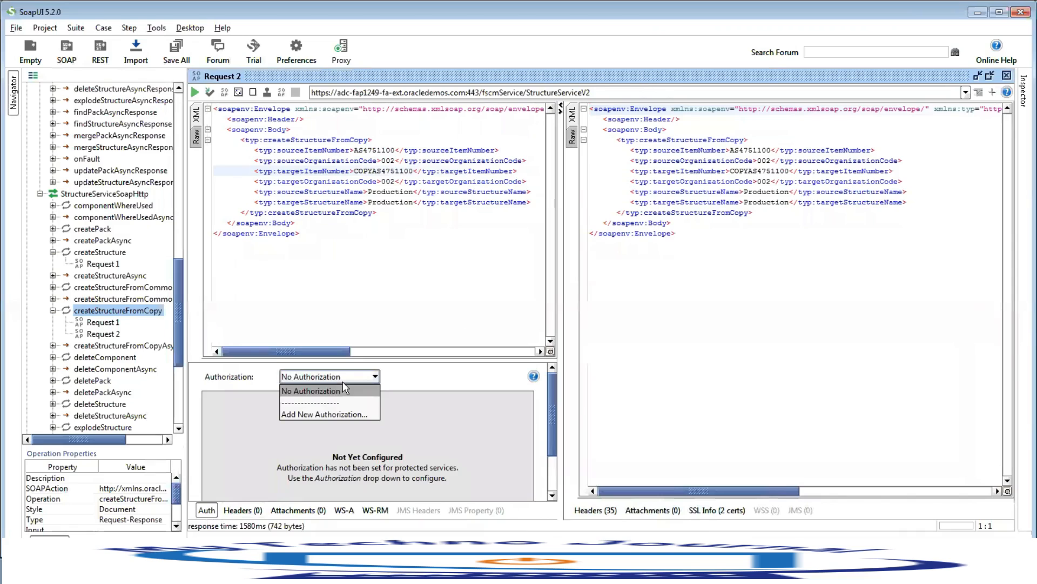
{"action": "left_click", "coordinate": [320, 413]}
{"action": "left_click", "coordinate": [569, 330]}
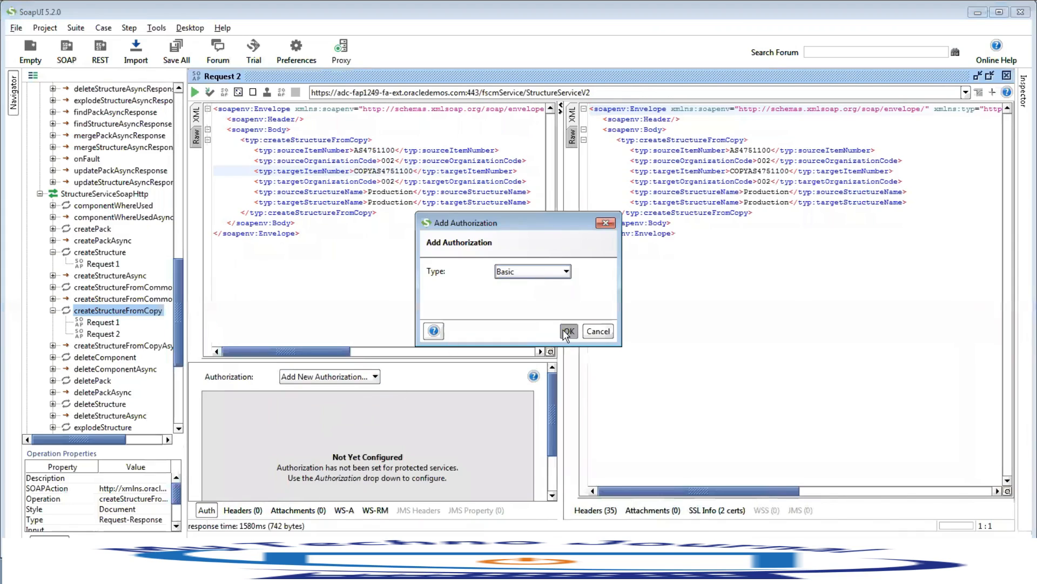
{"action": "left_click_drag", "start_coordinate": [680, 234], "coordinate": [564, 104]}
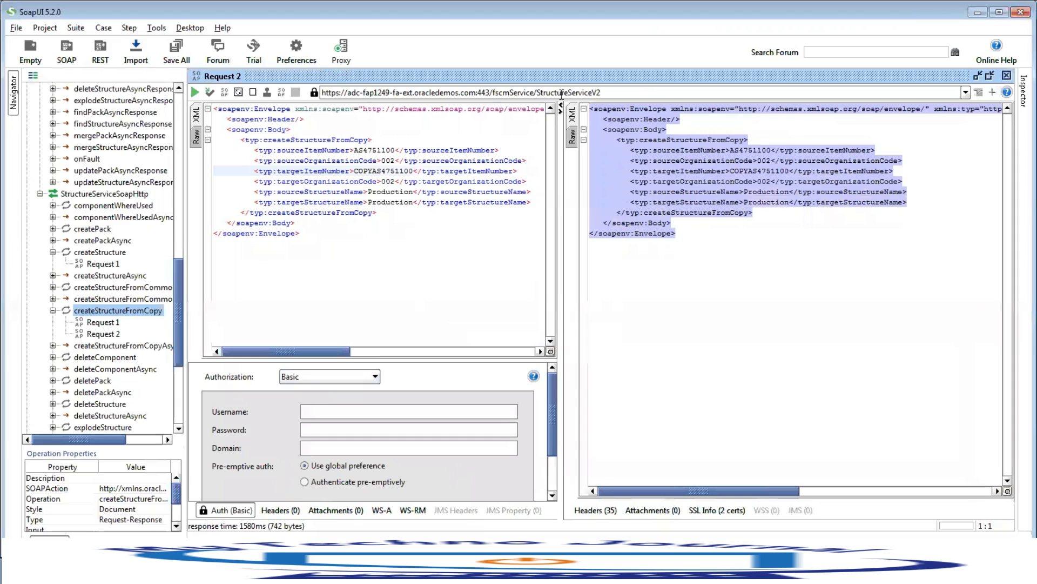
{"action": "key", "text": "Delete"}
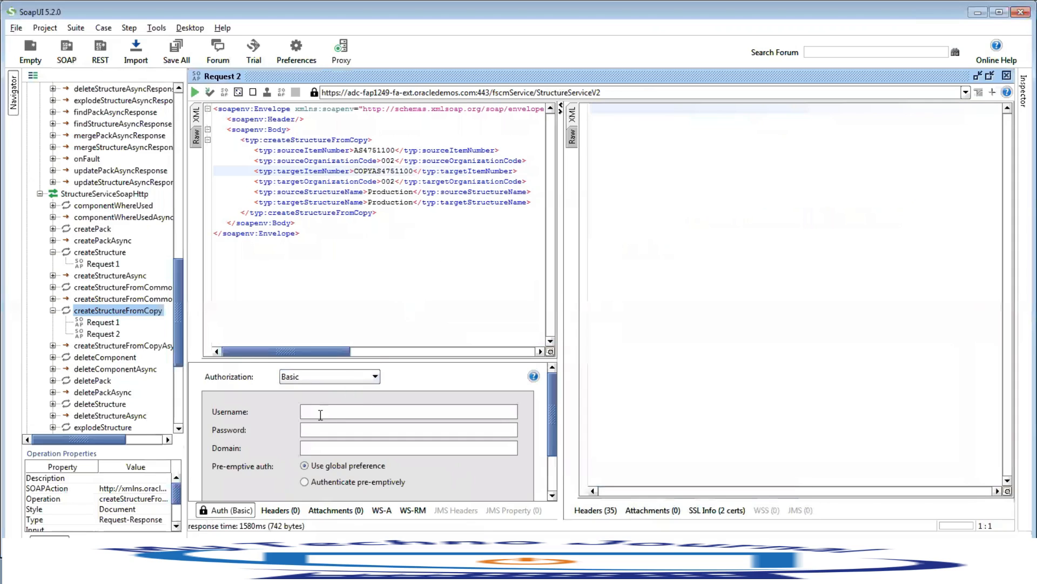
Enter the account username and the login password copied from the Environment Launch Pad page, and resubmit the request.
{"action": "left_click", "coordinate": [321, 414]}
{"action": "type", "text": "scm00.instructor"}
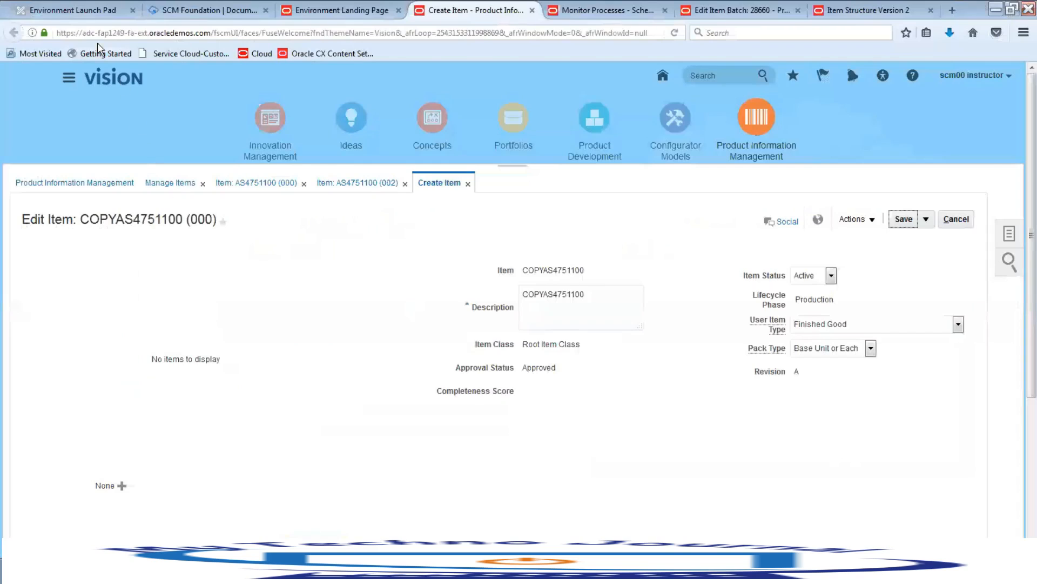
{"action": "left_click", "coordinate": [68, 10]}
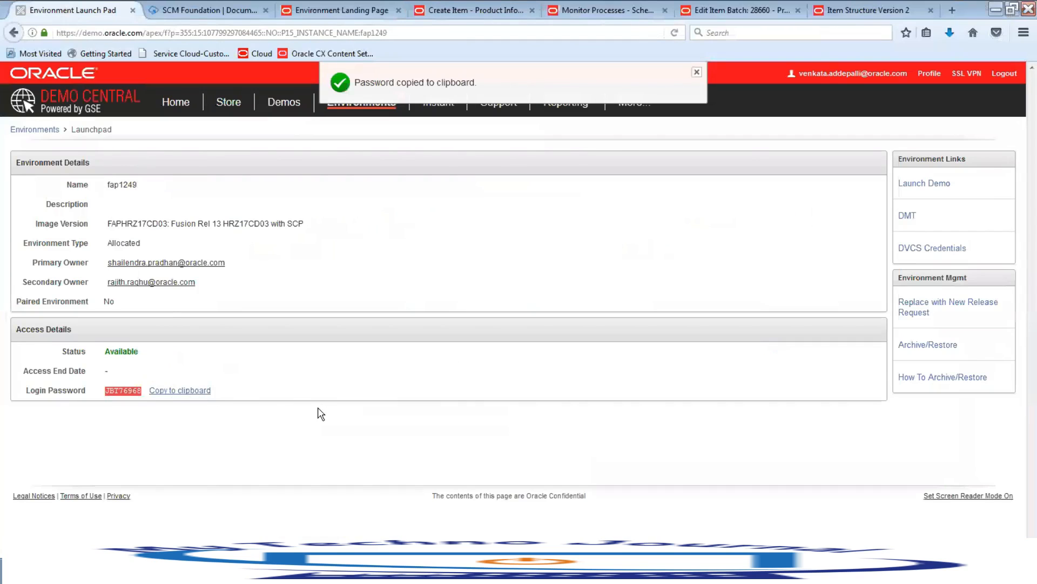
{"action": "key", "text": "alt+Tab"}
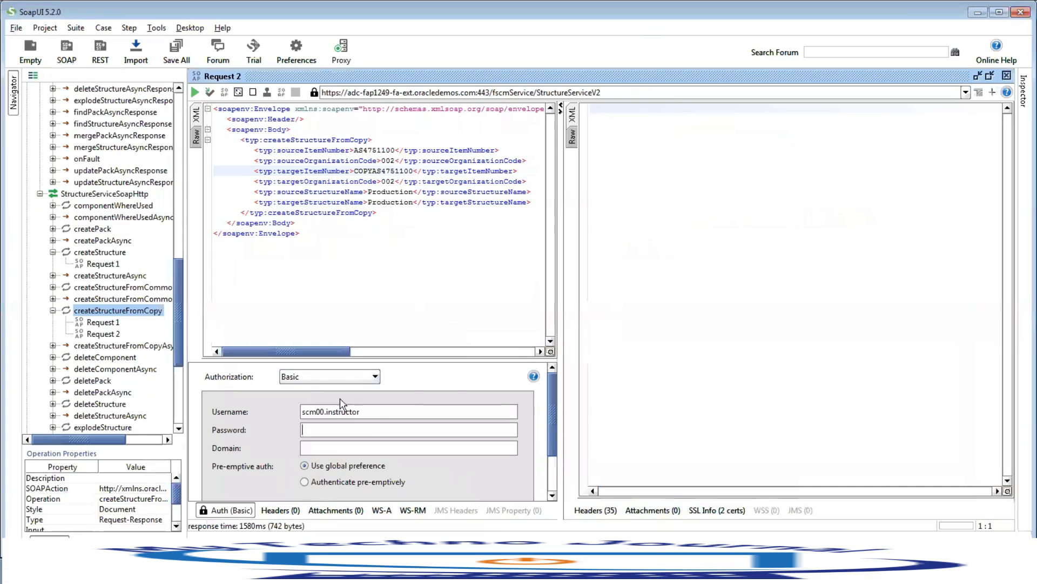
{"action": "left_click", "coordinate": [359, 431]}
{"action": "key", "text": "ctrl+v"}
{"action": "left_click", "coordinate": [195, 93]}
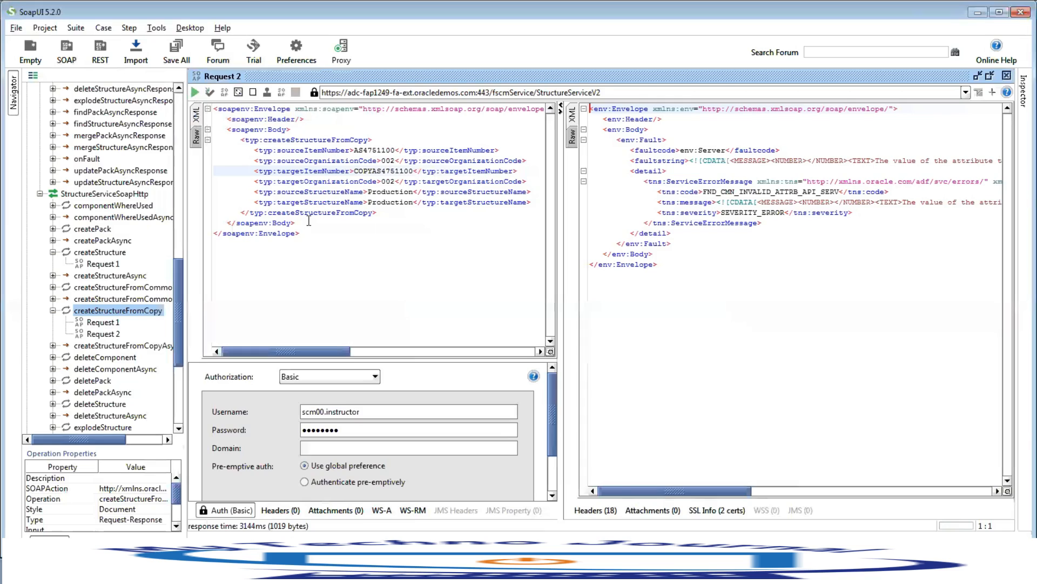
Read the full fault text in the response, and check the item number on COPYAS4751100's item page in the browser.
{"action": "left_click_drag", "start_coordinate": [705, 491], "coordinate": [784, 496]}
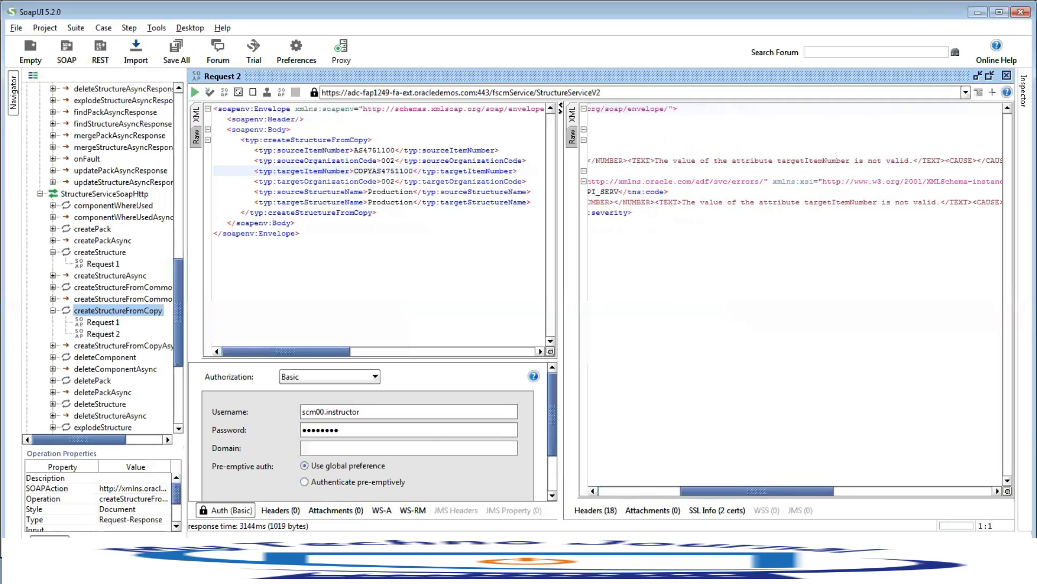
{"action": "left_click", "coordinate": [248, 568]}
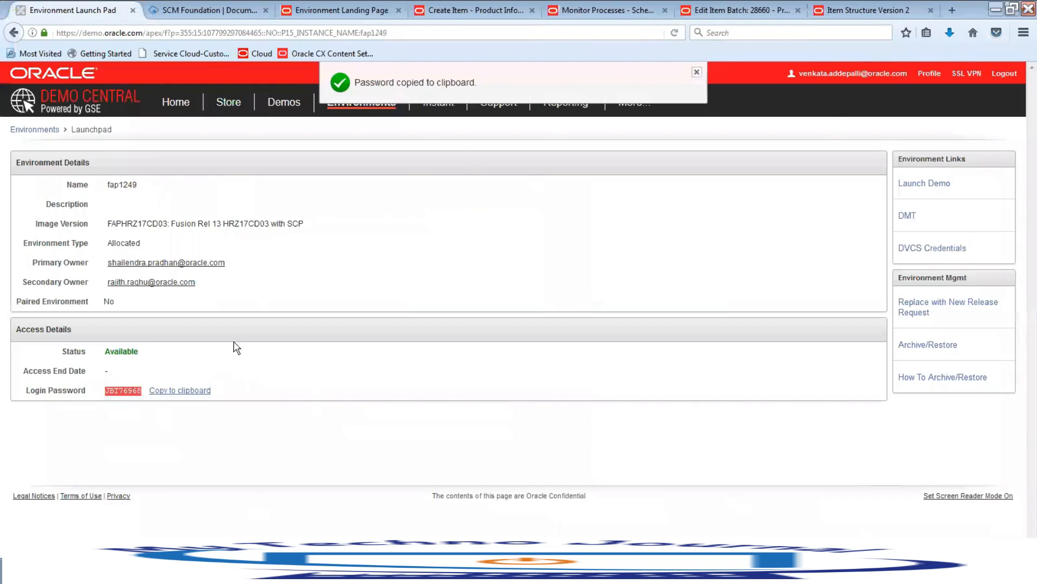
{"action": "left_click", "coordinate": [341, 12]}
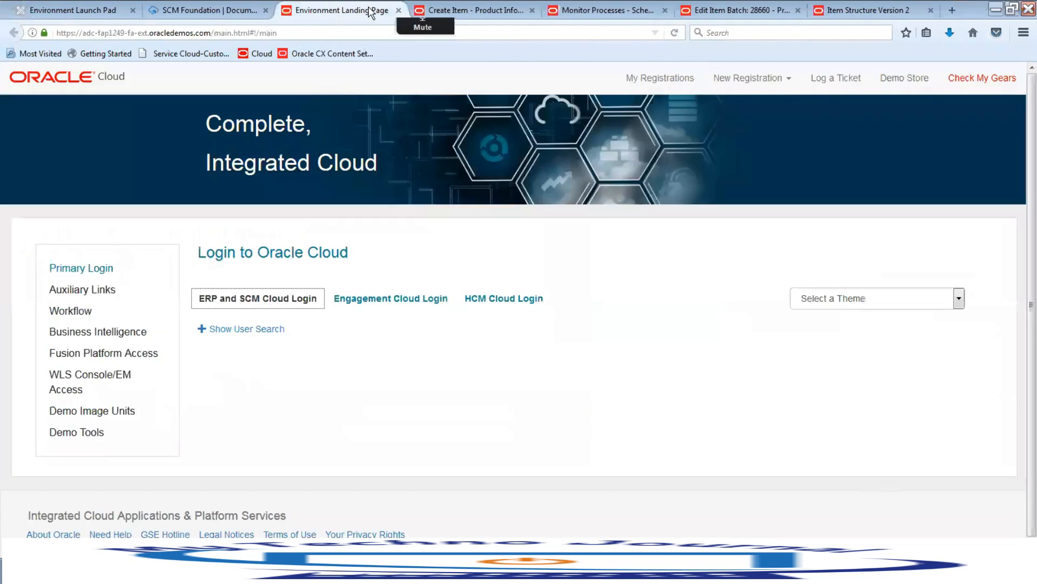
{"action": "left_click", "coordinate": [965, 11]}
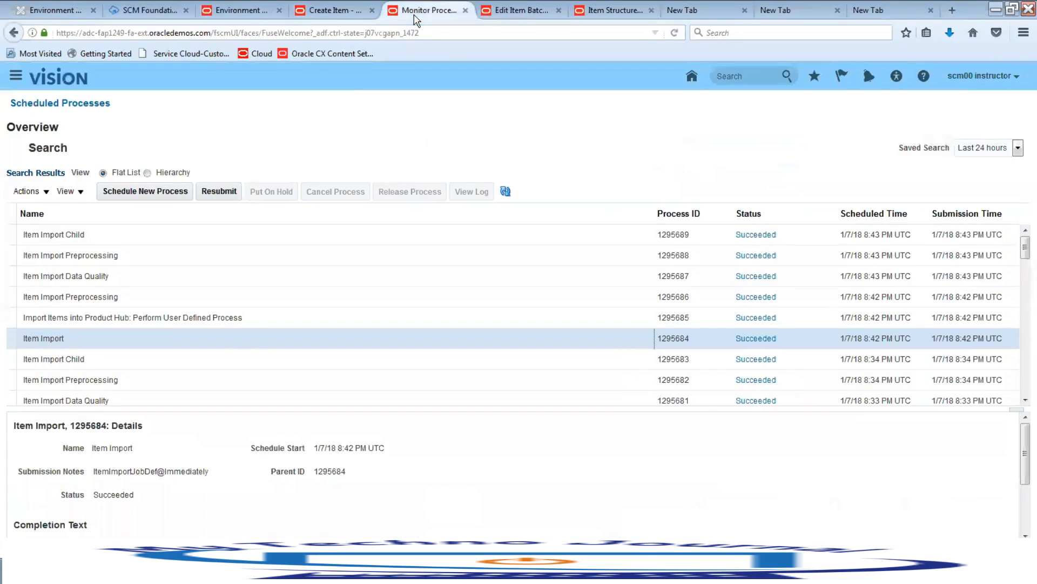
{"action": "left_click", "coordinate": [489, 12]}
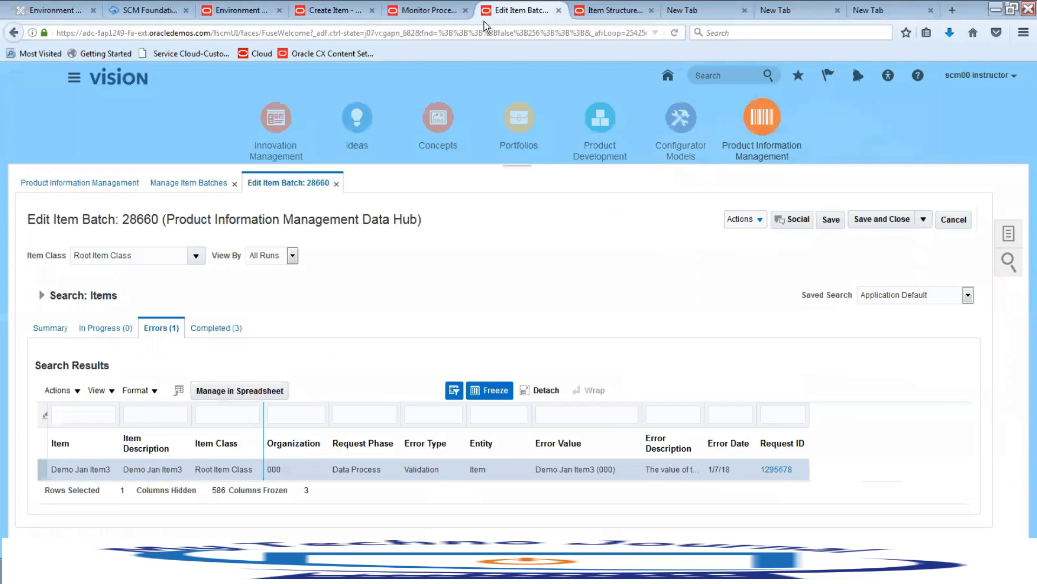
{"action": "left_click", "coordinate": [338, 13]}
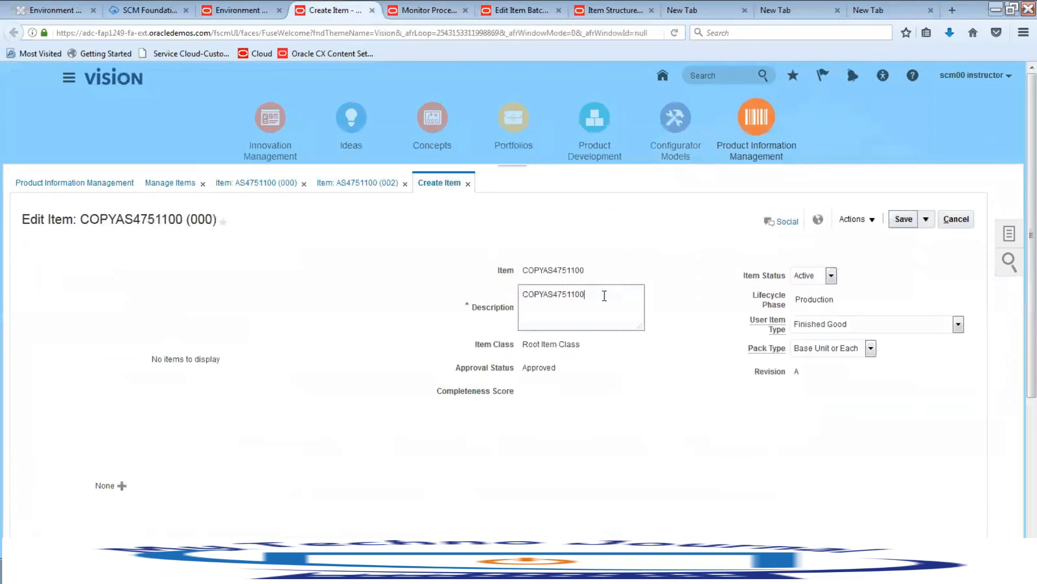
{"action": "left_click_drag", "start_coordinate": [602, 295], "coordinate": [505, 298]}
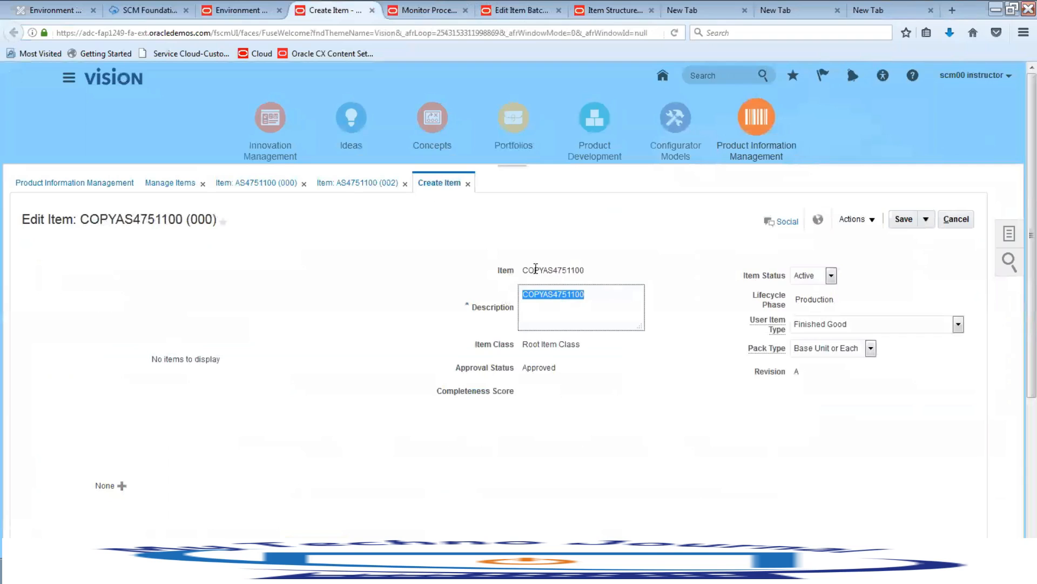
{"action": "left_click_drag", "start_coordinate": [524, 269], "coordinate": [583, 276]}
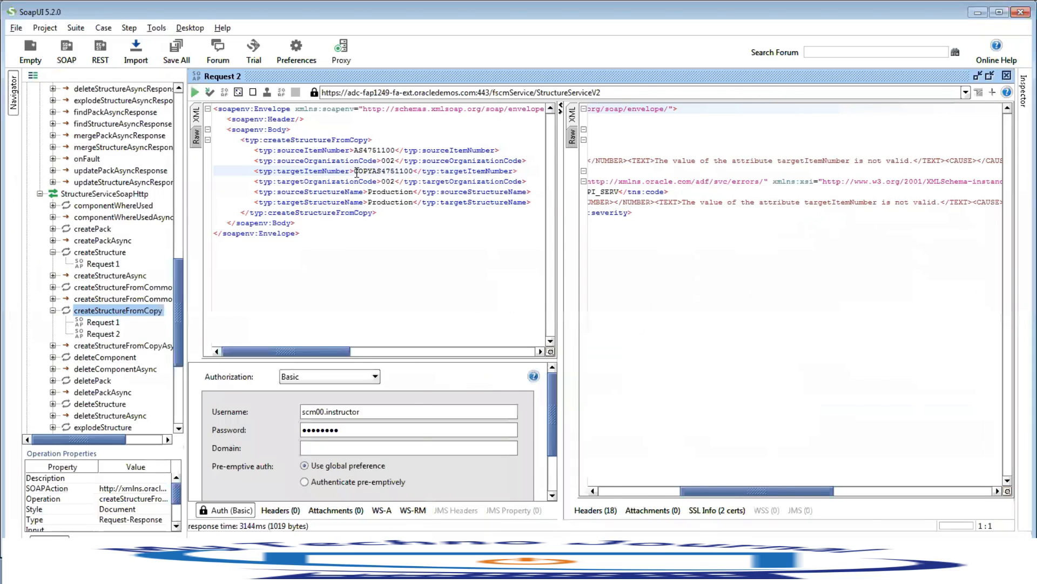
Check the targetItemNumber value in Request 2 for stray characters by selecting it character by character.
{"action": "left_click", "coordinate": [356, 172]}
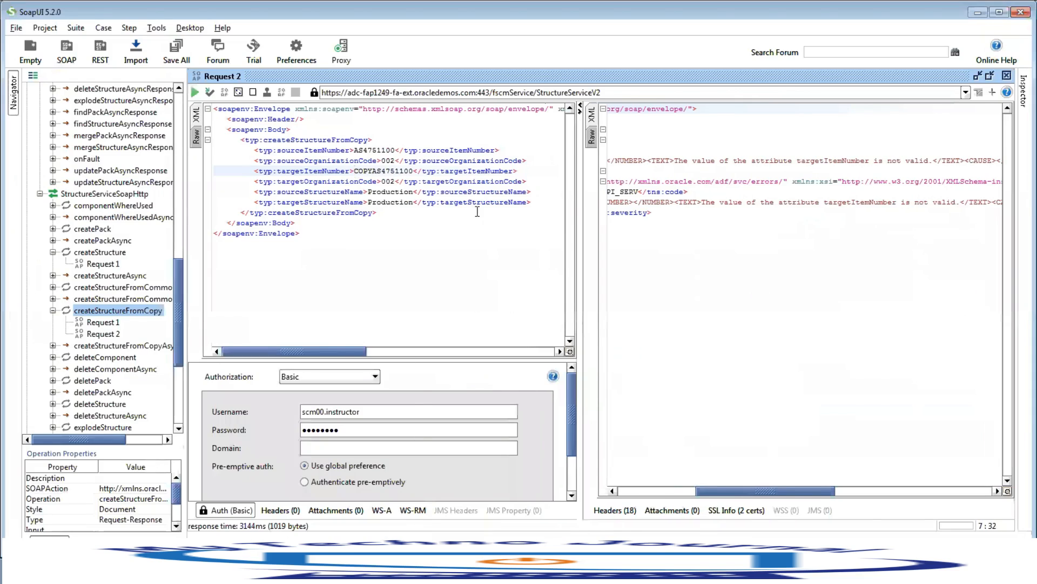
{"action": "key", "text": "shift+Right"}
{"action": "key", "text": "shift+Right"}
{"action": "key", "text": "shift+Right"}
{"action": "key", "text": "shift+Right"}
{"action": "key", "text": "shift+Right"}
{"action": "key", "text": "shift+Right"}
{"action": "key", "text": "shift+Right"}
{"action": "key", "text": "shift+Right"}
{"action": "key", "text": "shift+Right"}
{"action": "key", "text": "shift+Right"}
{"action": "key", "text": "shift+Right"}
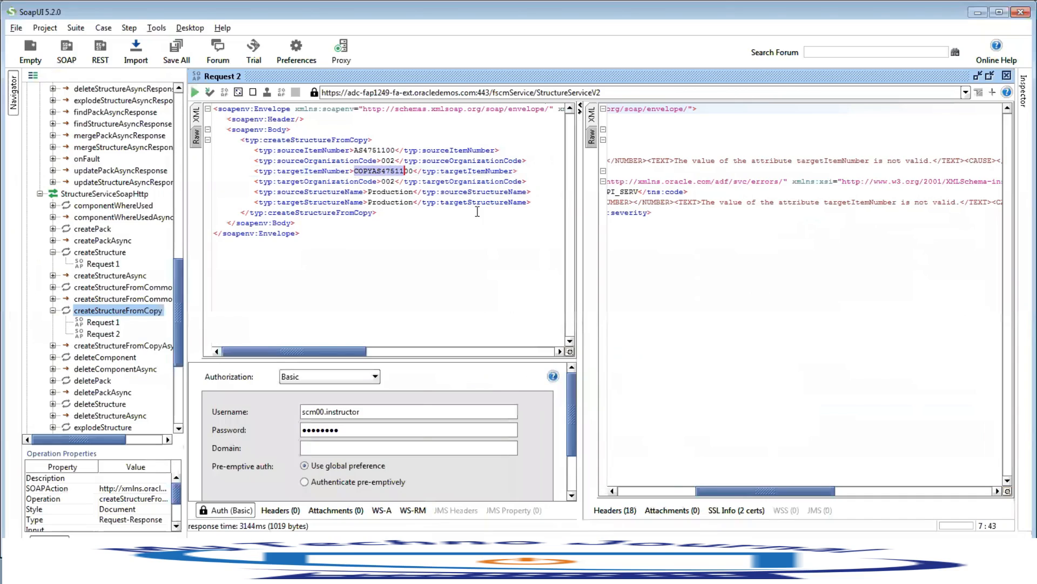
{"action": "key", "text": "shift+Right"}
{"action": "key", "text": "shift+Right"}
{"action": "key", "text": "Right"}
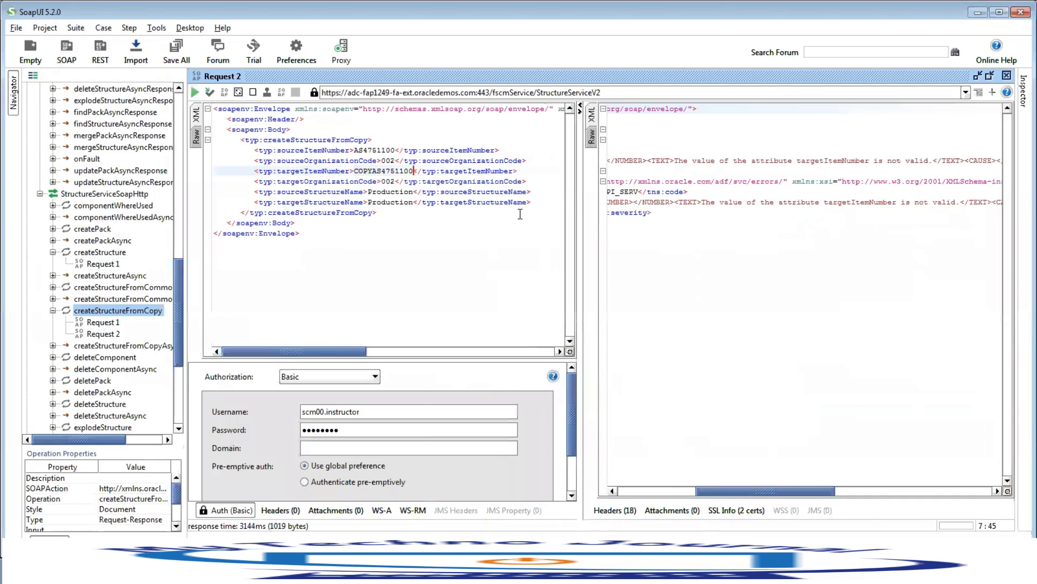
Clear the fault response, resubmit Request 2, and read the full fault text that comes back.
{"action": "left_click_drag", "start_coordinate": [741, 268], "coordinate": [565, 102]}
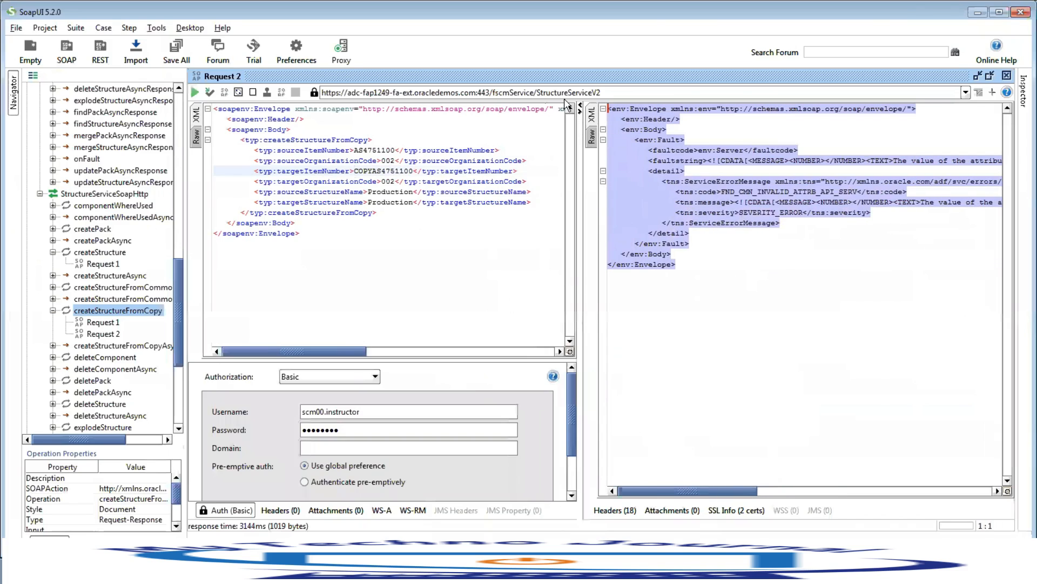
{"action": "key", "text": "Delete"}
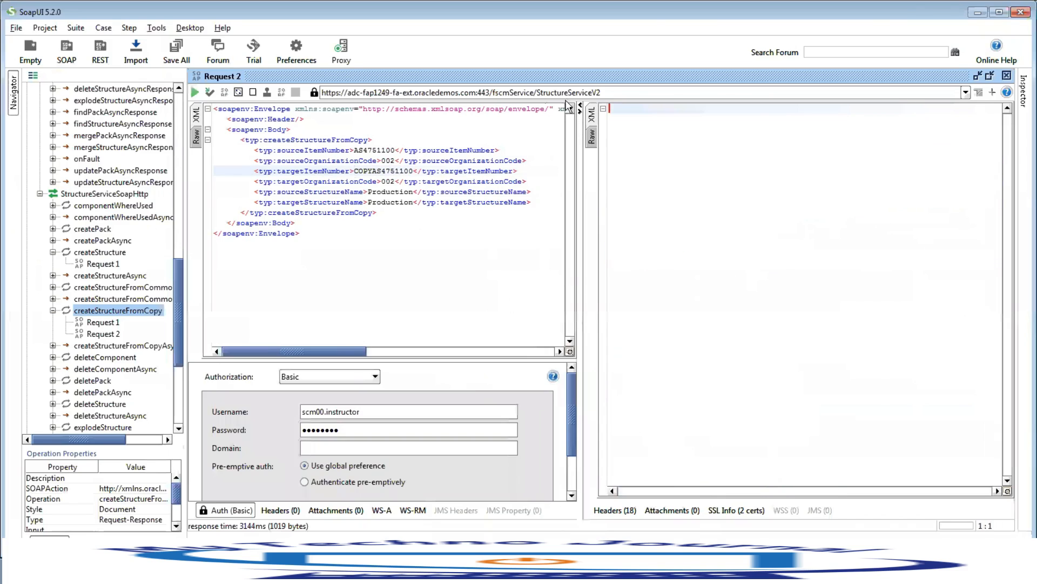
{"action": "left_click", "coordinate": [195, 93]}
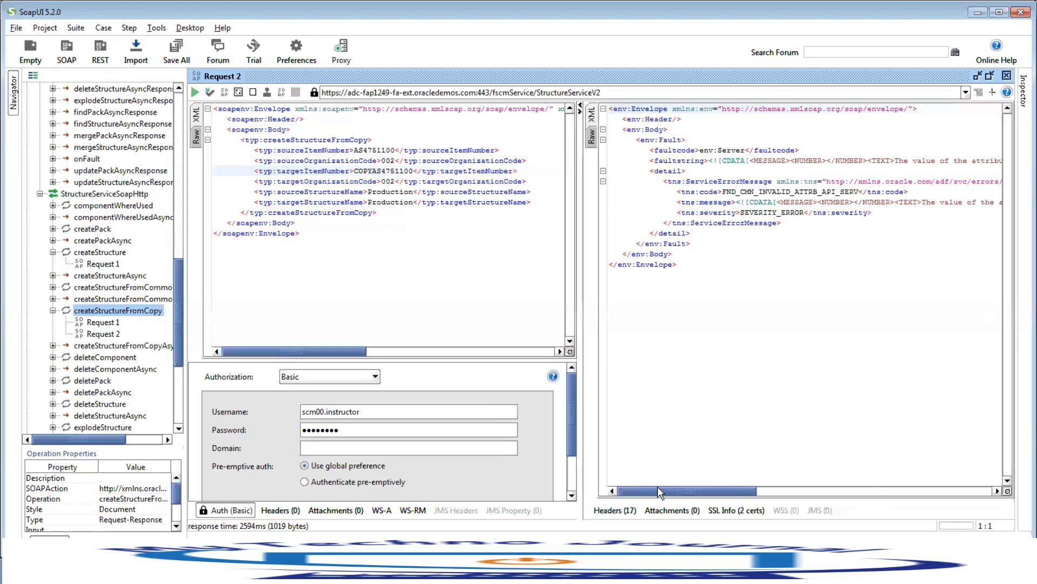
{"action": "left_click_drag", "start_coordinate": [659, 491], "coordinate": [737, 495]}
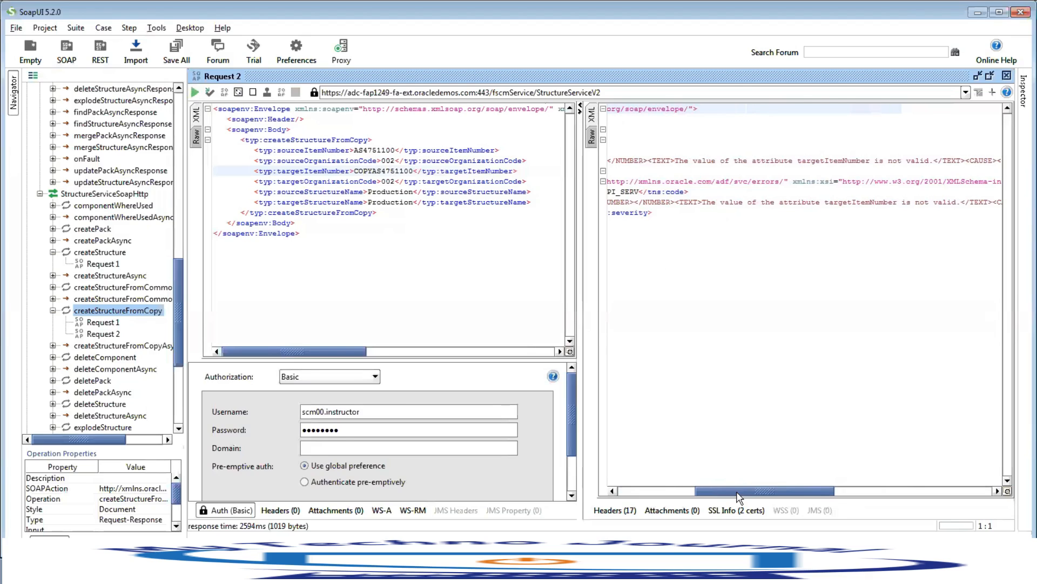
{"action": "left_click_drag", "start_coordinate": [747, 494], "coordinate": [655, 484]}
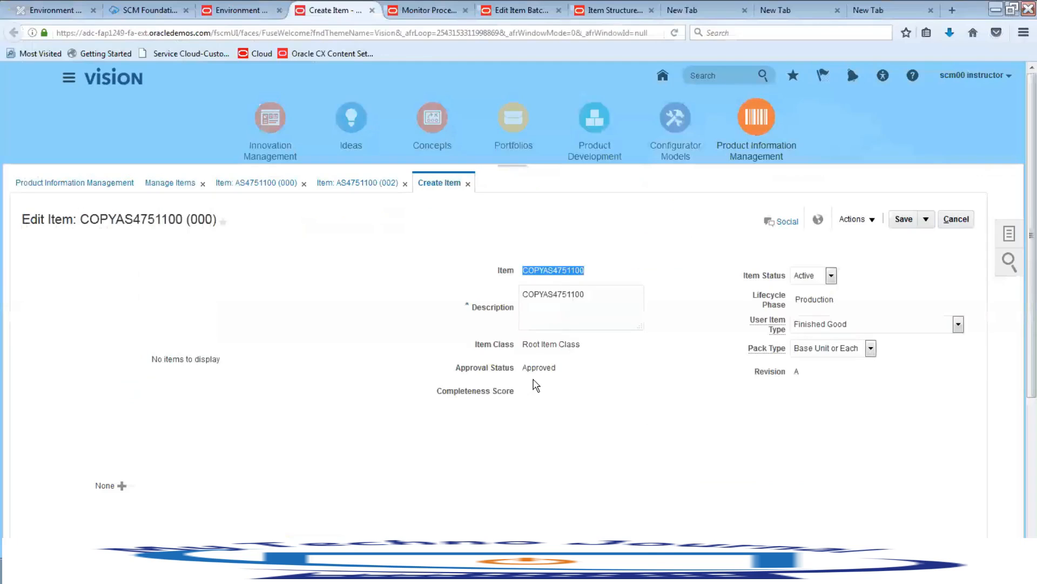
{"action": "left_click", "coordinate": [926, 219]}
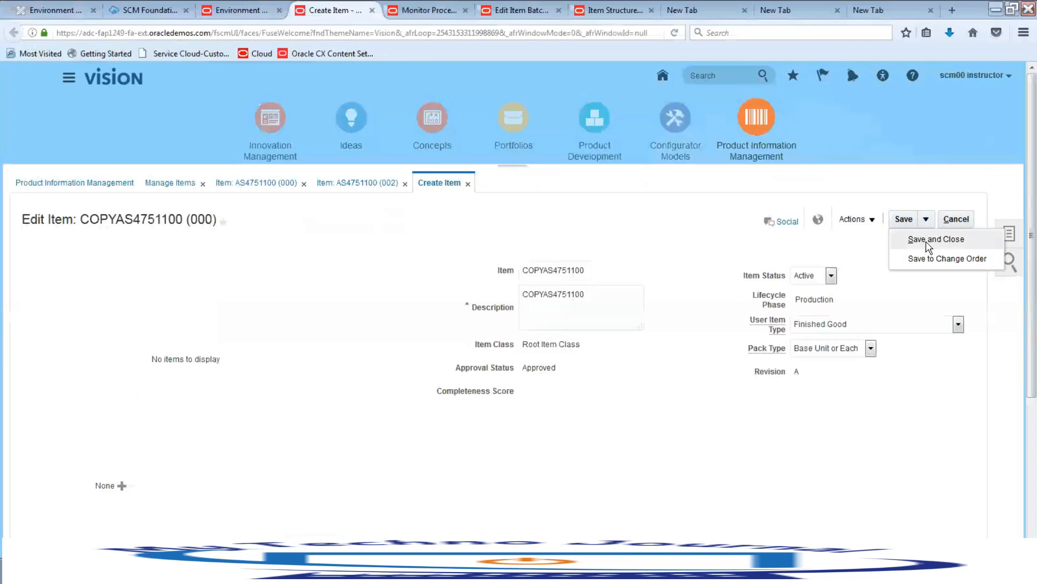
{"action": "left_click", "coordinate": [927, 239]}
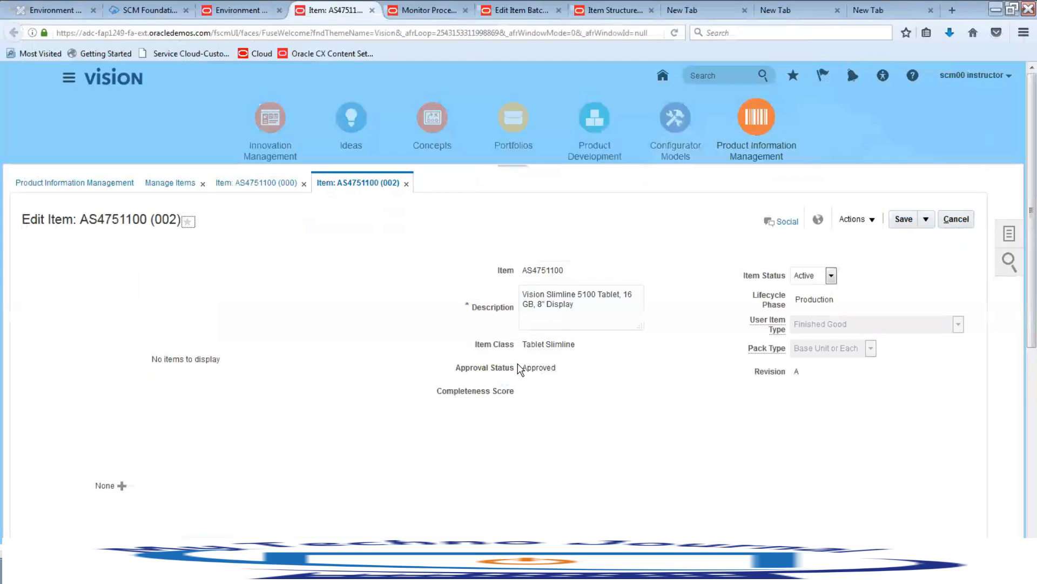
{"action": "left_click", "coordinate": [926, 220]}
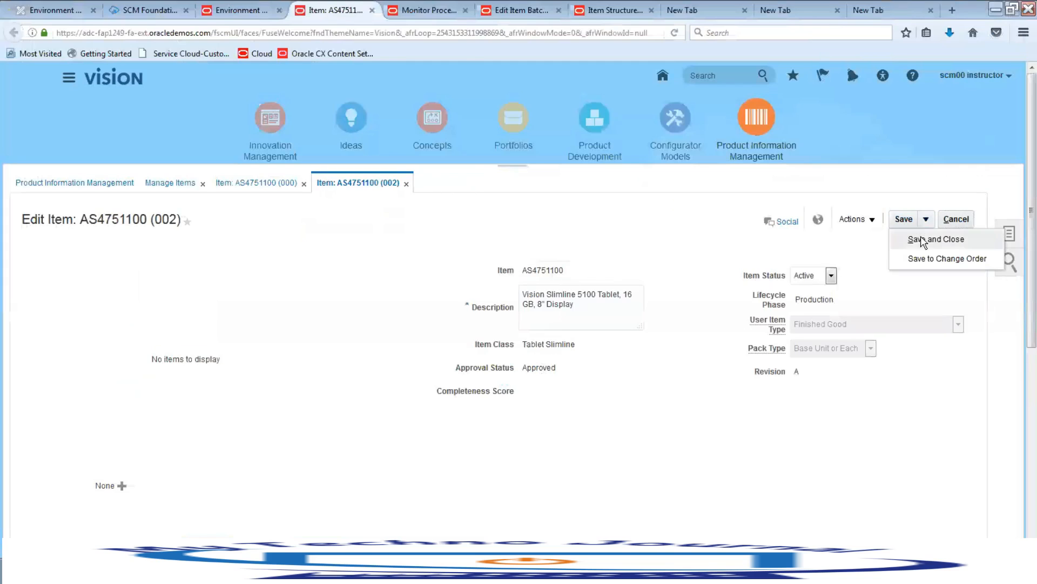
{"action": "left_click", "coordinate": [923, 239]}
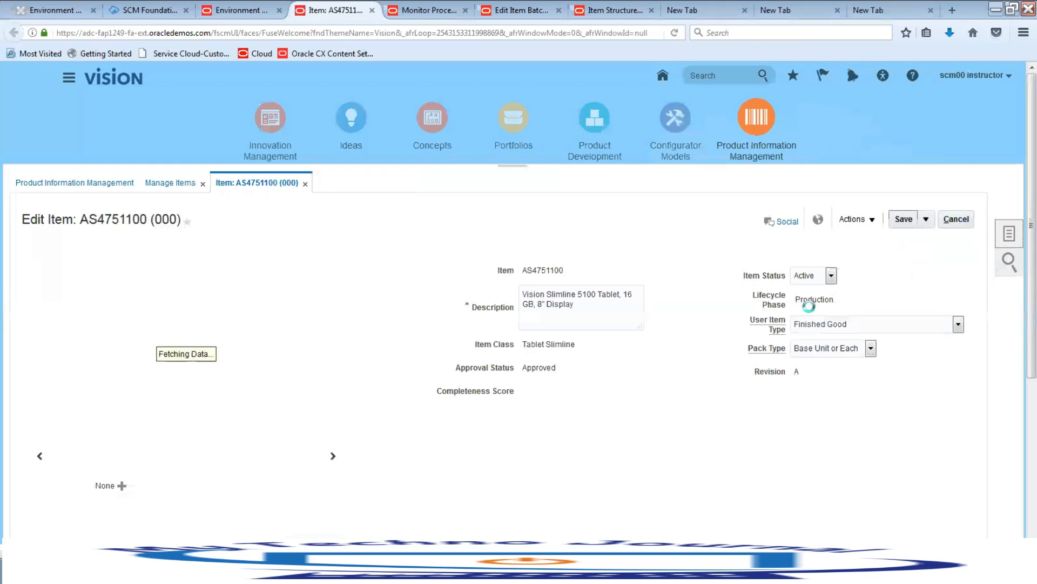
Go to Manage Items and search for items whose number starts with COPYAS4751100.
{"action": "left_click", "coordinate": [1009, 234]}
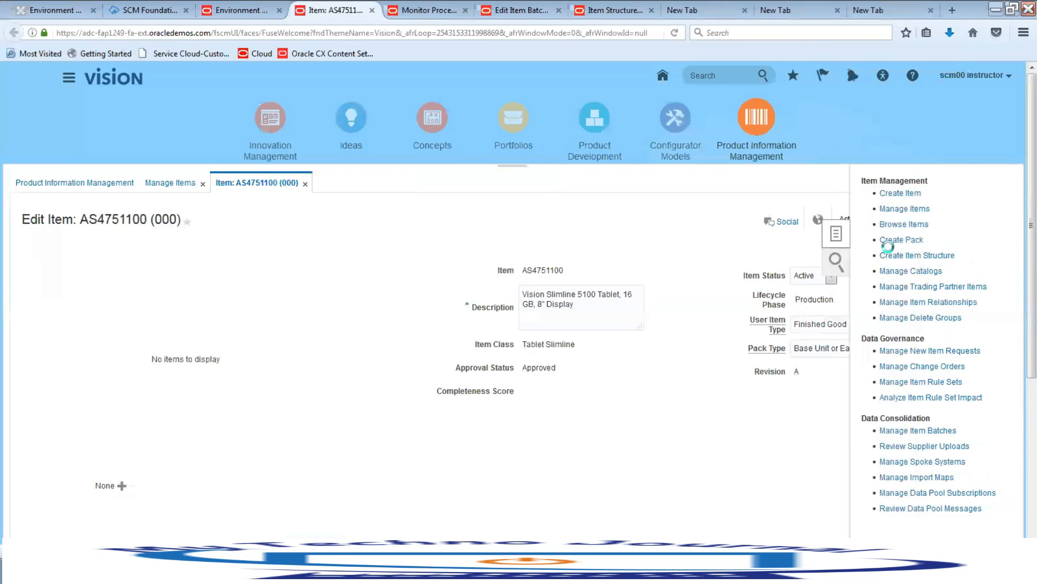
{"action": "left_click", "coordinate": [905, 209]}
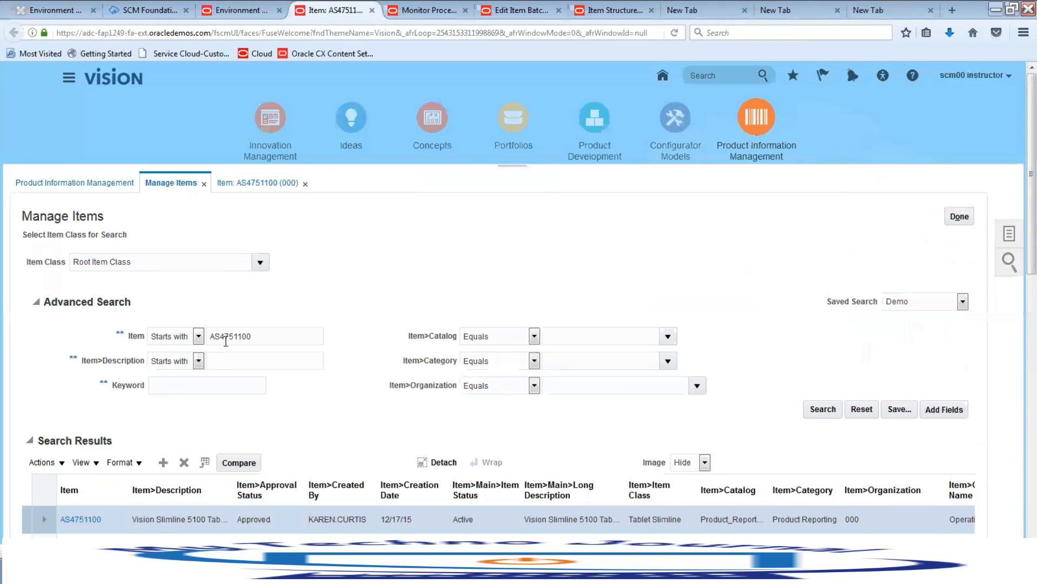
{"action": "left_click_drag", "start_coordinate": [260, 335], "coordinate": [185, 333]}
{"action": "type", "text": "COPYAS4751100"}
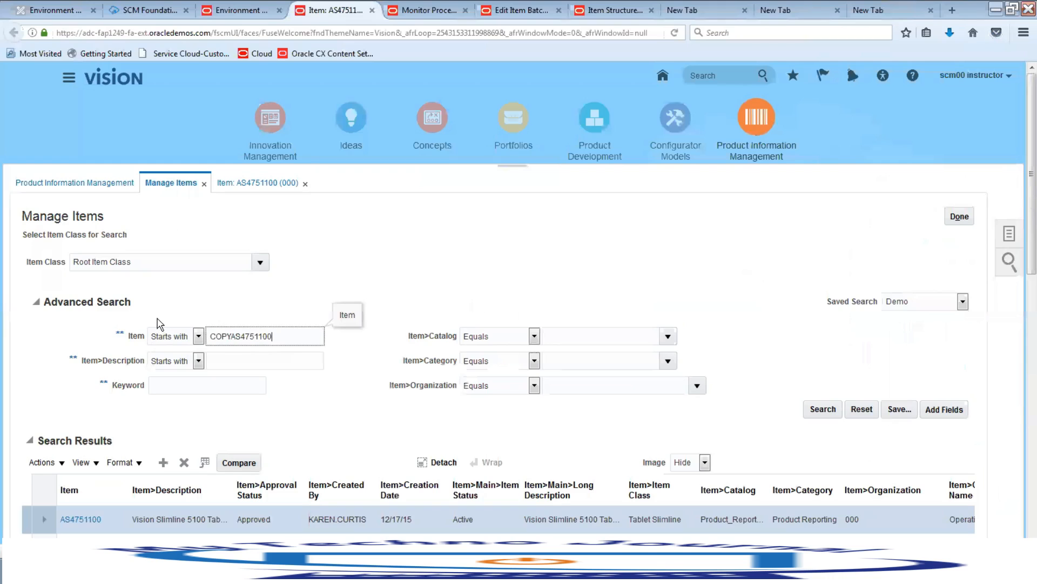
{"action": "left_click", "coordinate": [808, 409]}
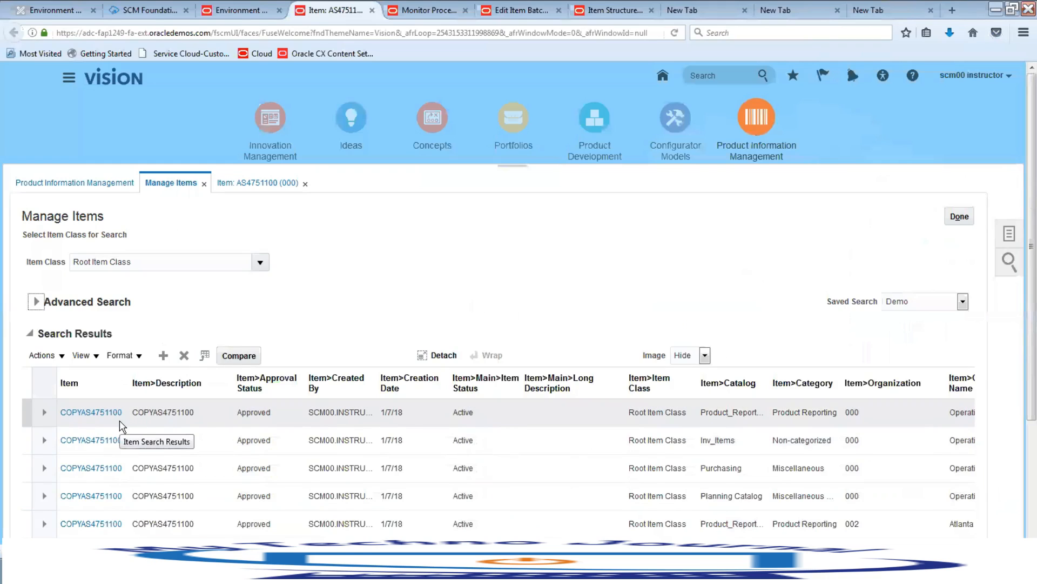
Open COPYAS4751100 in organization 000 from the search results and display its structures.
{"action": "left_click", "coordinate": [106, 413]}
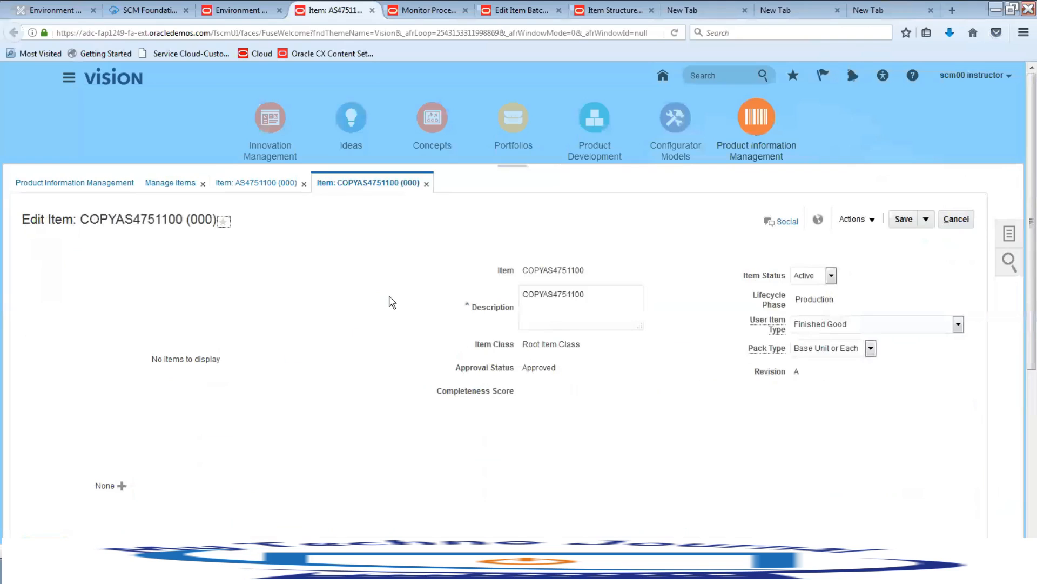
{"action": "scroll", "coordinate": [353, 329], "scroll_direction": "down", "scroll_amount": 5}
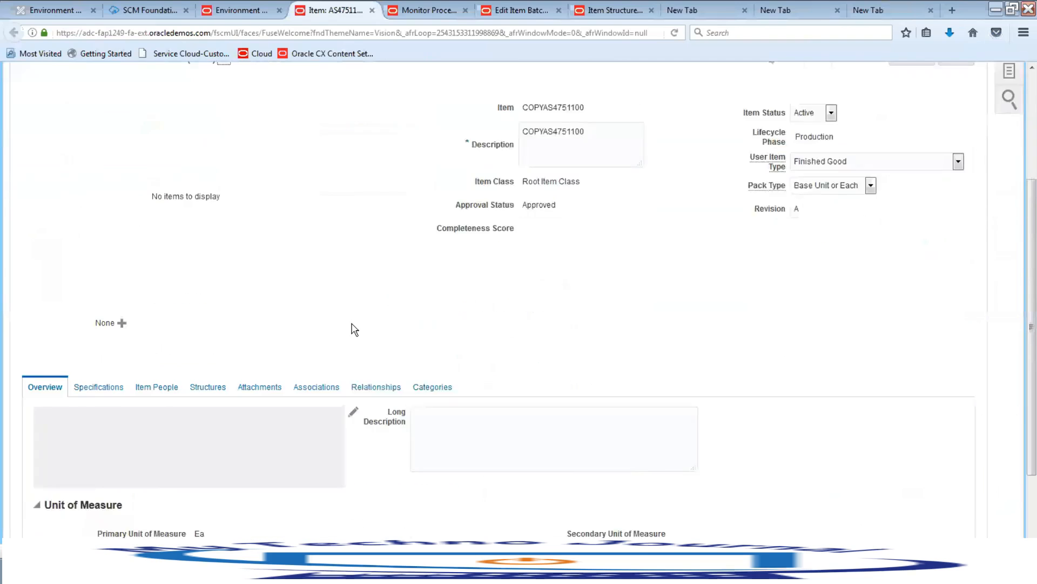
{"action": "left_click", "coordinate": [208, 277]}
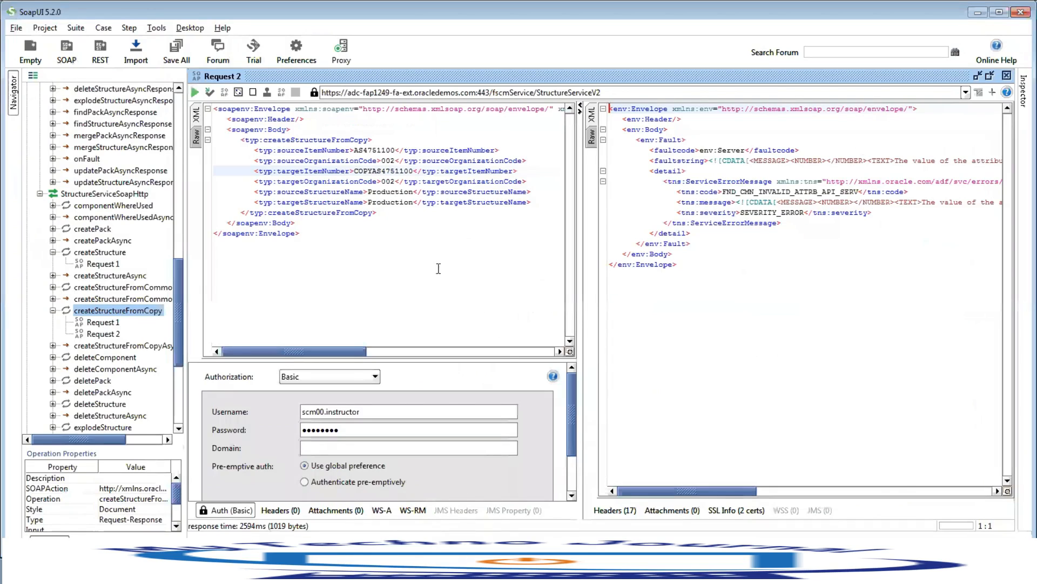
Switch back to SoapUI, clear the fault response, and resubmit createStructureFromCopy Request 2.
{"action": "left_click", "coordinate": [419, 257]}
{"action": "left_click_drag", "start_coordinate": [418, 257], "coordinate": [211, 108]}
{"action": "scroll", "coordinate": [96, 244], "scroll_direction": "up", "scroll_amount": 4}
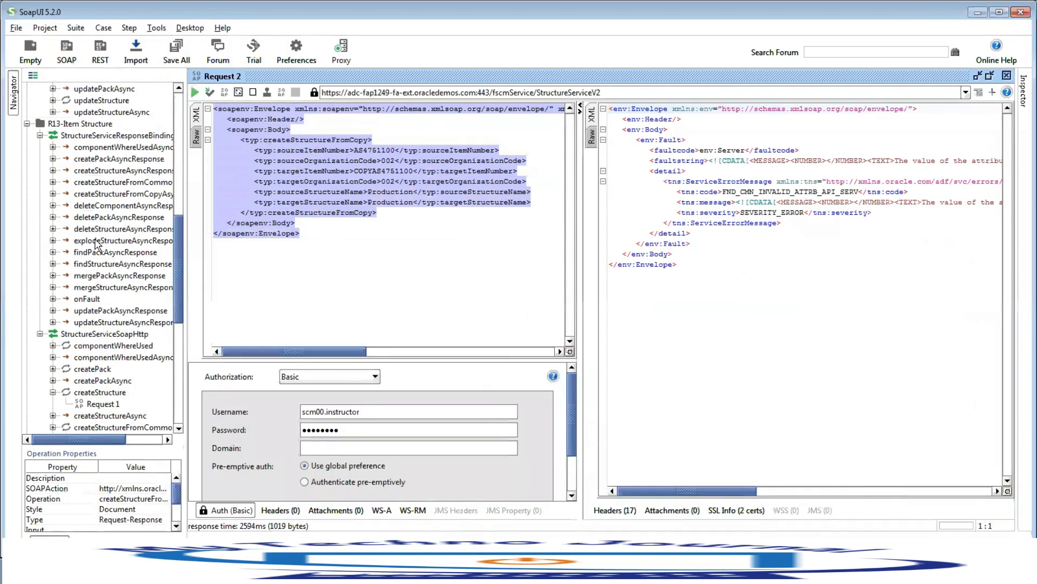
{"action": "scroll", "coordinate": [96, 244], "scroll_direction": "up", "scroll_amount": 2}
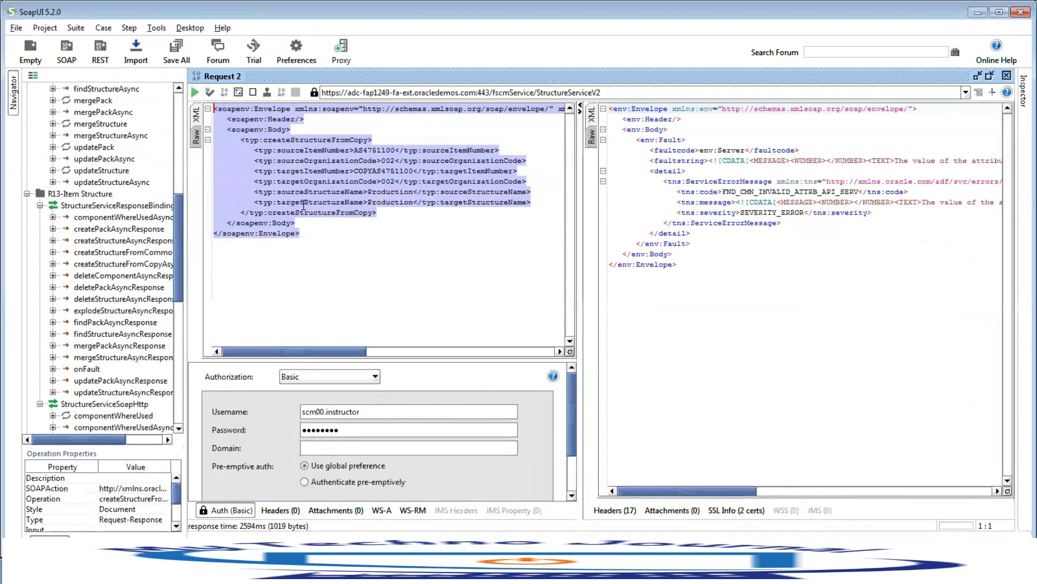
{"action": "left_click_drag", "start_coordinate": [756, 302], "coordinate": [619, 92]}
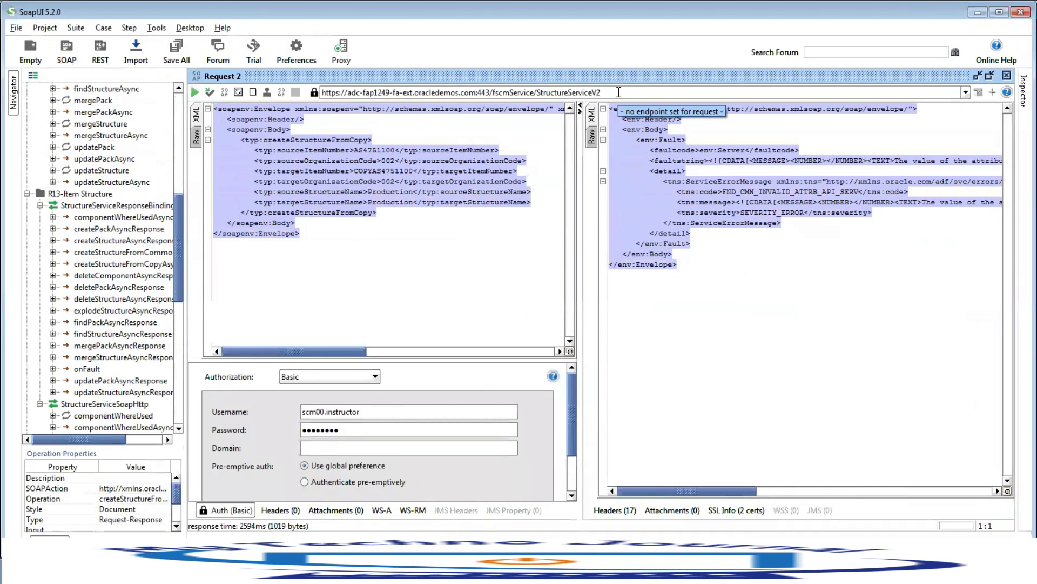
{"action": "key", "text": "ctrl+x"}
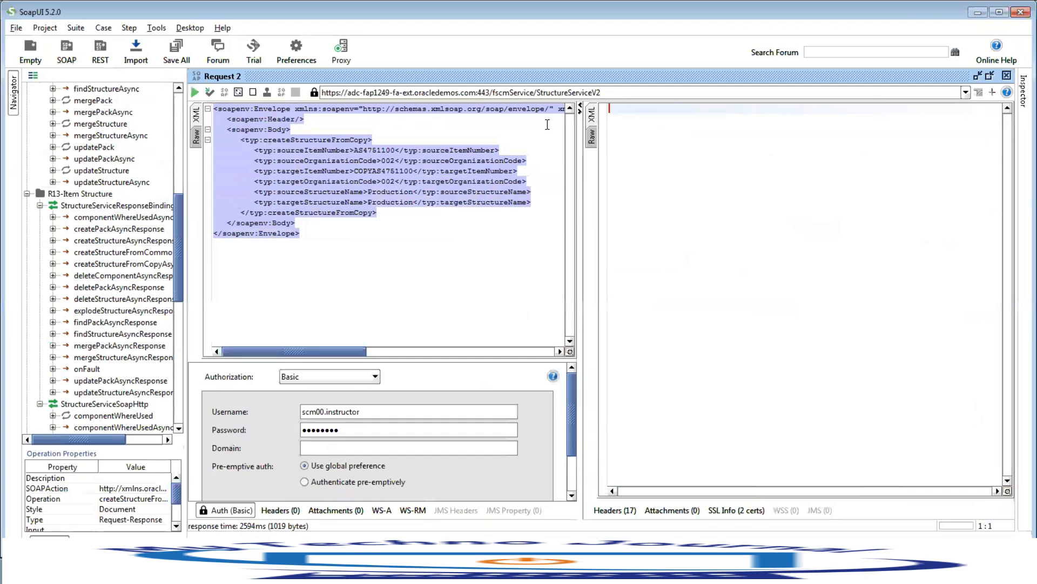
{"action": "left_click", "coordinate": [195, 93]}
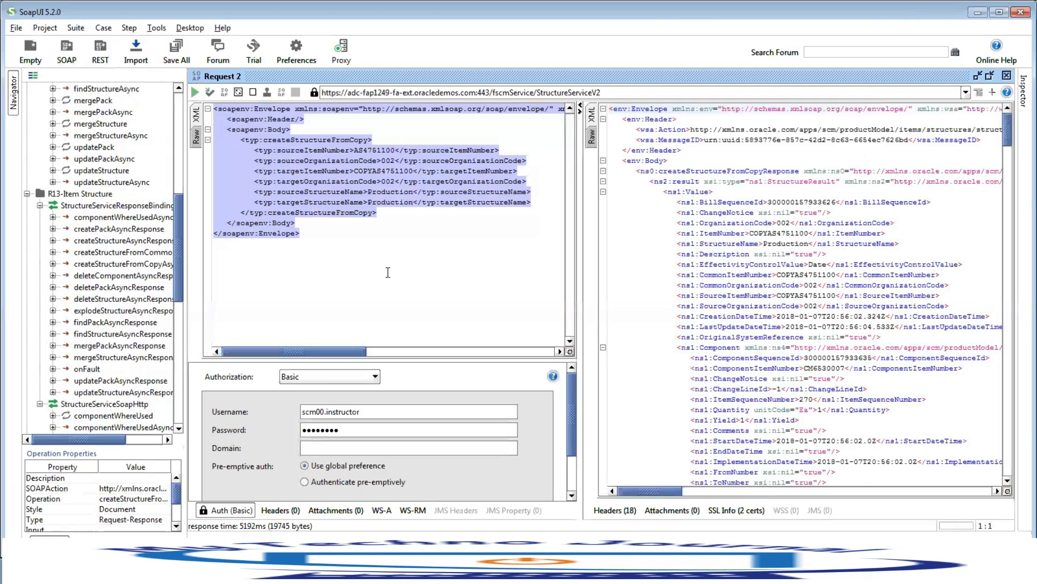
Review the component details in the createStructureFromCopy response and return to its beginning.
{"action": "scroll", "coordinate": [762, 261], "scroll_direction": "down", "scroll_amount": 10}
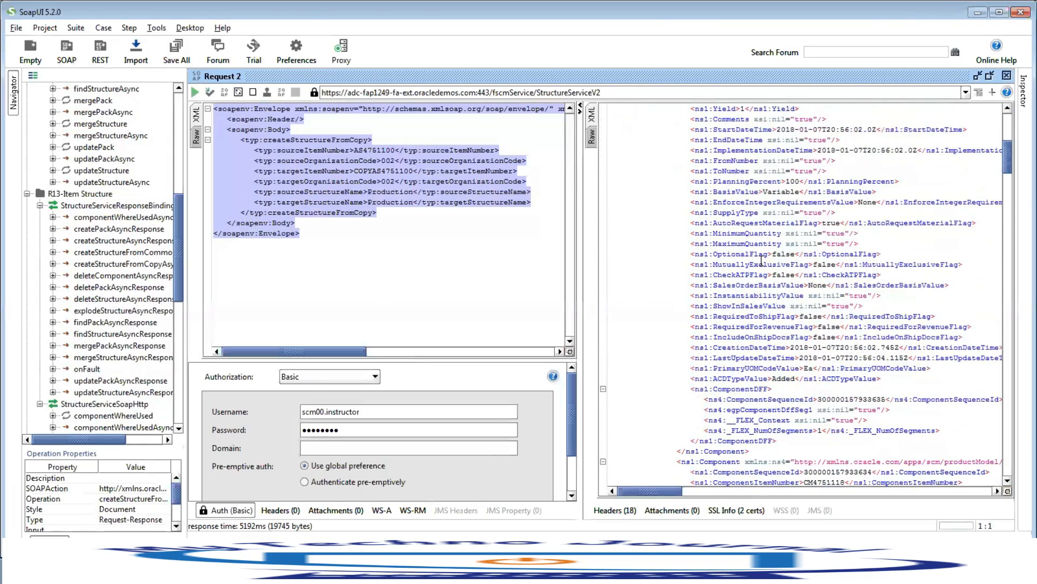
{"action": "scroll", "coordinate": [761, 260], "scroll_direction": "down", "scroll_amount": 6}
{"action": "scroll", "coordinate": [773, 261], "scroll_direction": "down", "scroll_amount": 7}
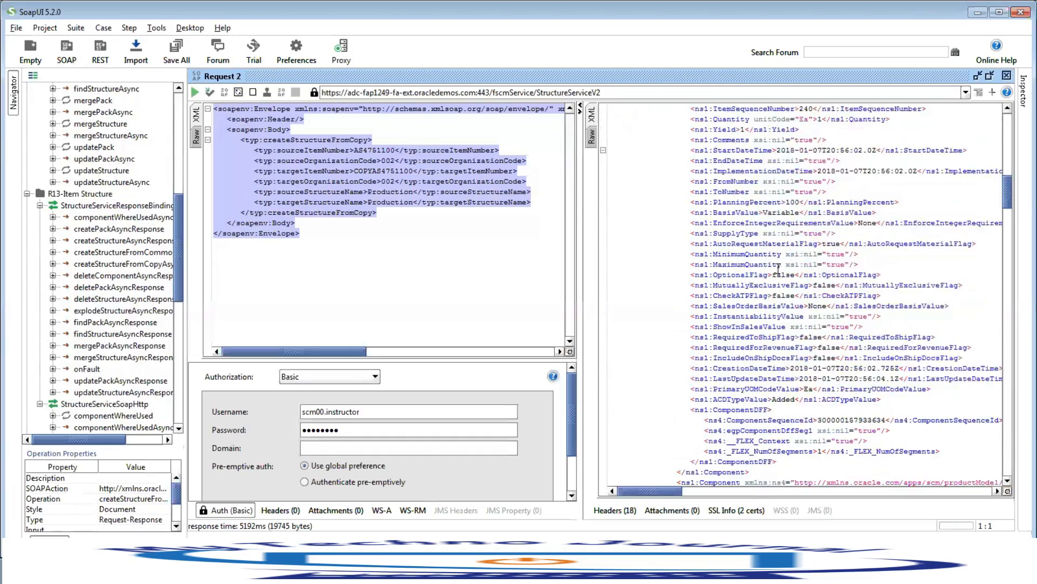
{"action": "scroll", "coordinate": [778, 266], "scroll_direction": "down", "scroll_amount": 12}
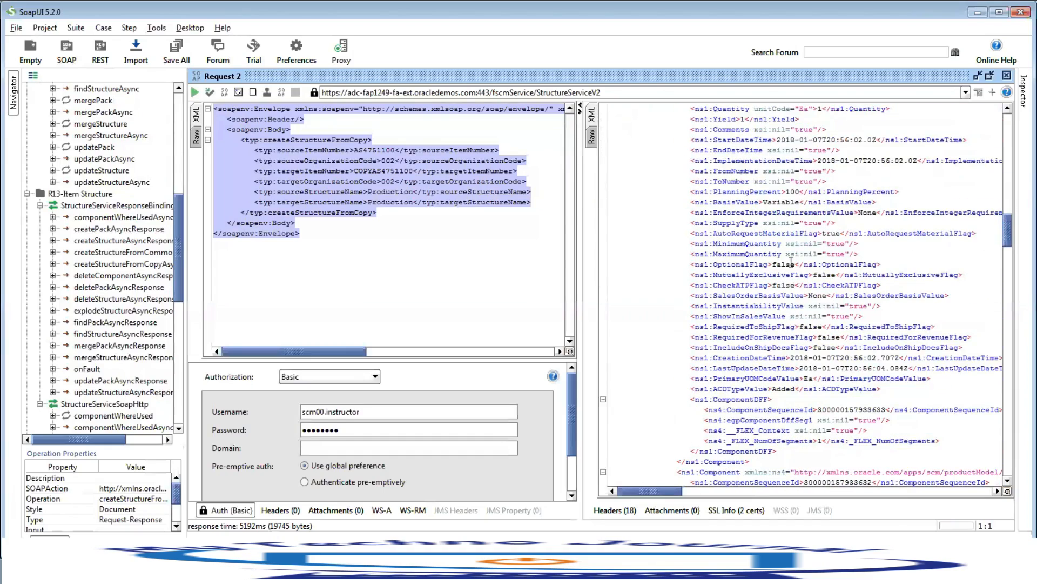
{"action": "scroll", "coordinate": [791, 262], "scroll_direction": "up", "scroll_amount": 1}
{"action": "scroll", "coordinate": [789, 256], "scroll_direction": "up", "scroll_amount": 10}
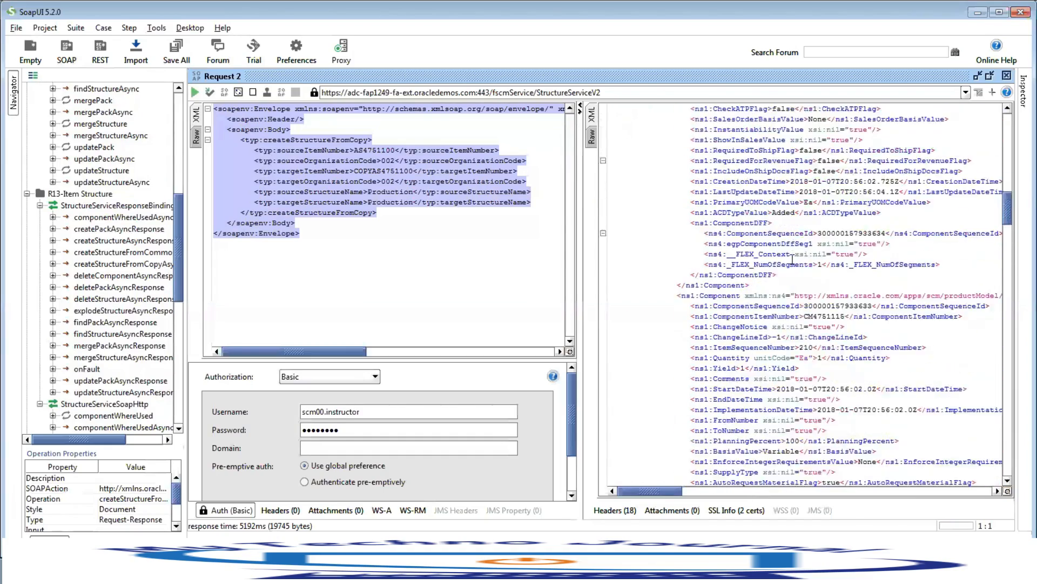
{"action": "scroll", "coordinate": [779, 260], "scroll_direction": "up", "scroll_amount": 10}
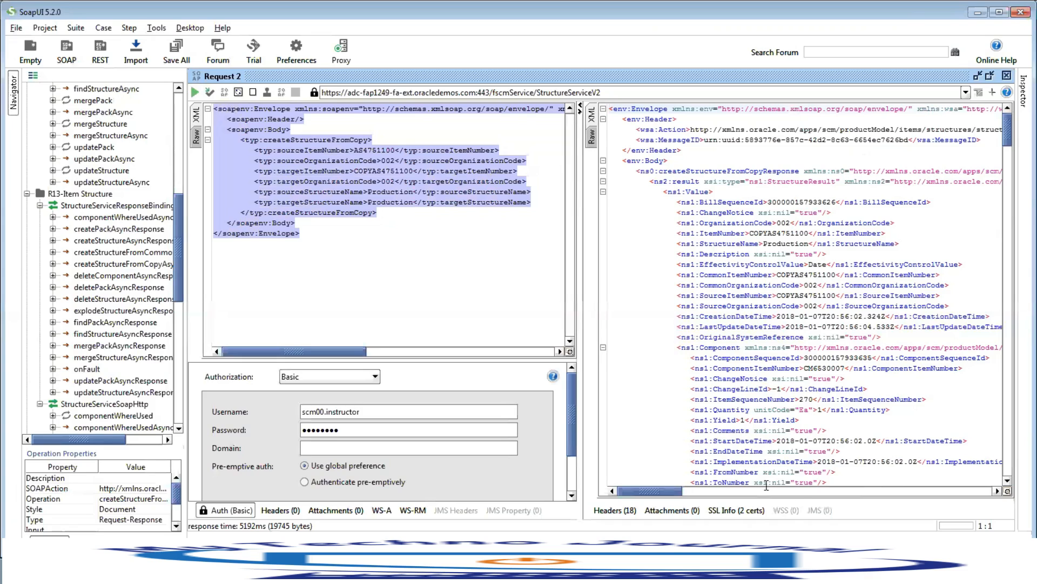
Switch to the browser and open COPYAS4751100 in organization 002 from the item's organization associations.
{"action": "left_click", "coordinate": [259, 570]}
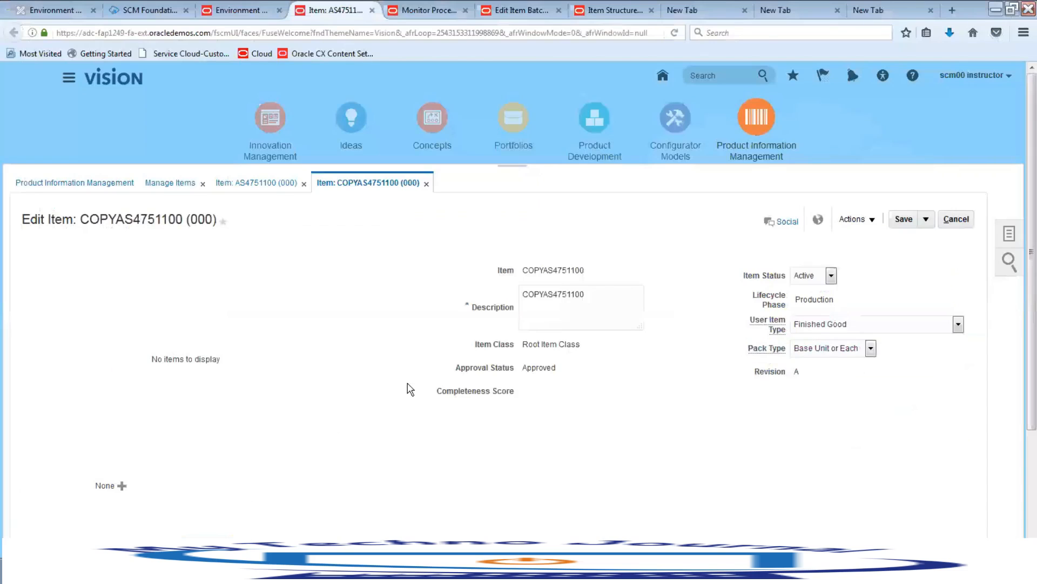
{"action": "scroll", "coordinate": [413, 384], "scroll_direction": "down", "scroll_amount": 3}
{"action": "left_click", "coordinate": [316, 402]}
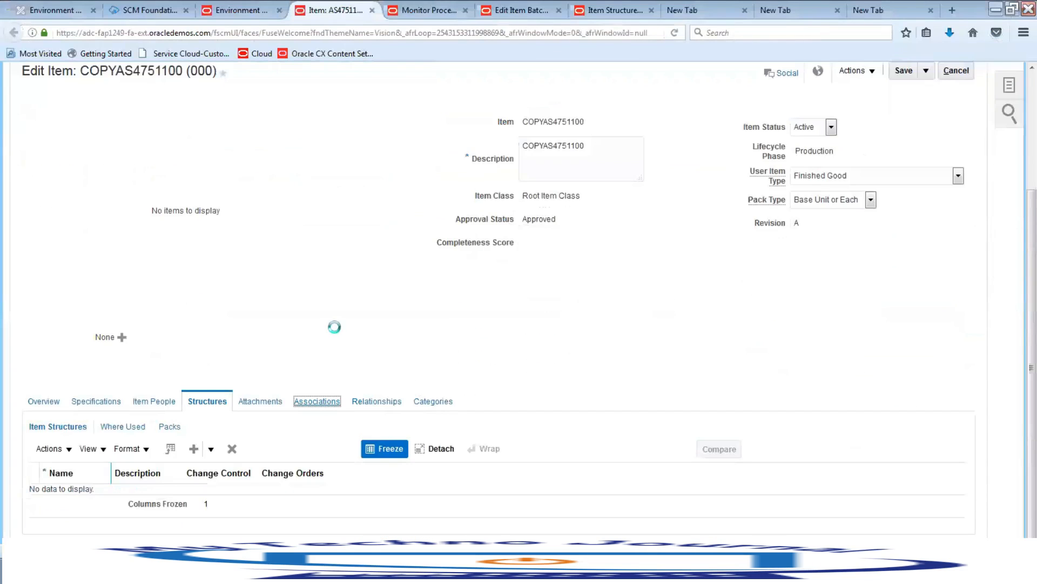
{"action": "scroll", "coordinate": [265, 352], "scroll_direction": "down", "scroll_amount": 2}
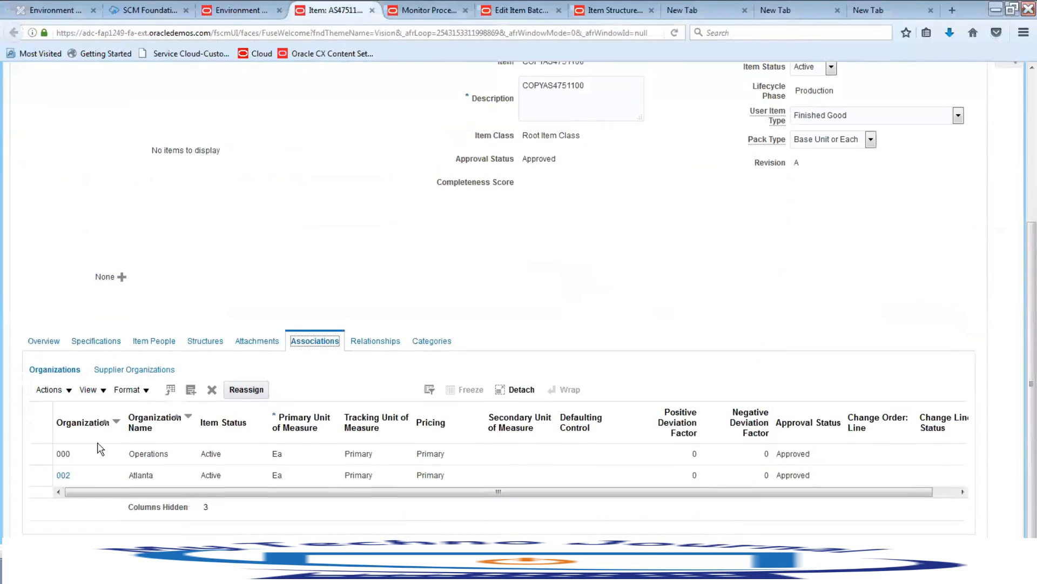
{"action": "left_click", "coordinate": [61, 477]}
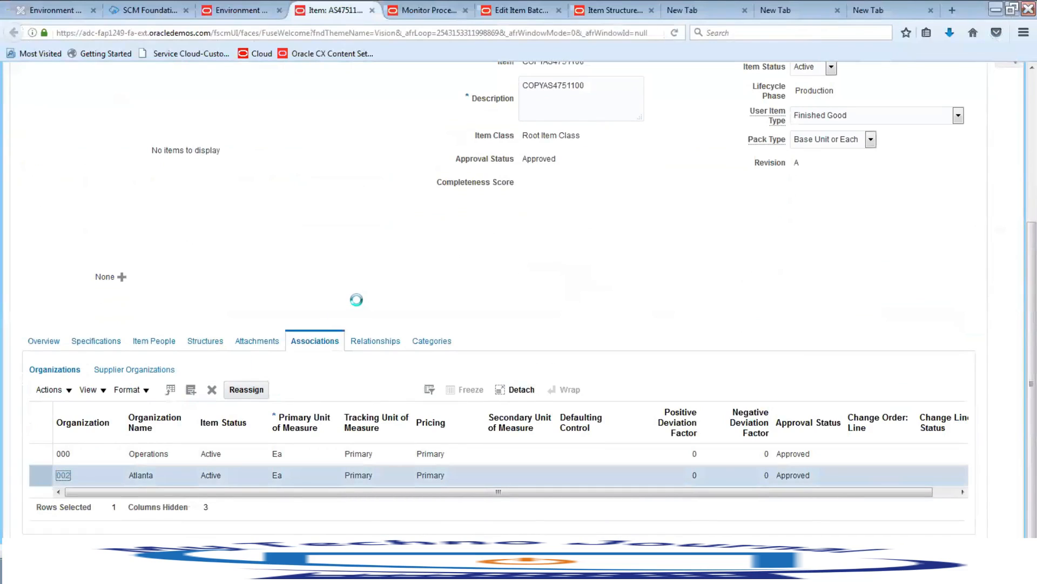
Display the structures of COPYAS4751100 in organization 002 and open the Production structure.
{"action": "left_click", "coordinate": [211, 403]}
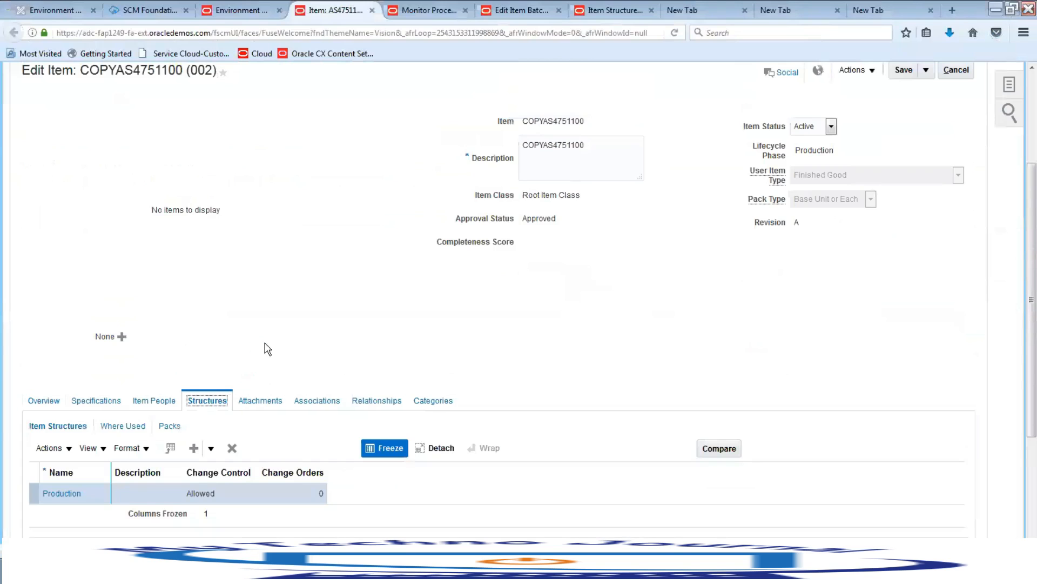
{"action": "scroll", "coordinate": [265, 348], "scroll_direction": "down", "scroll_amount": 3}
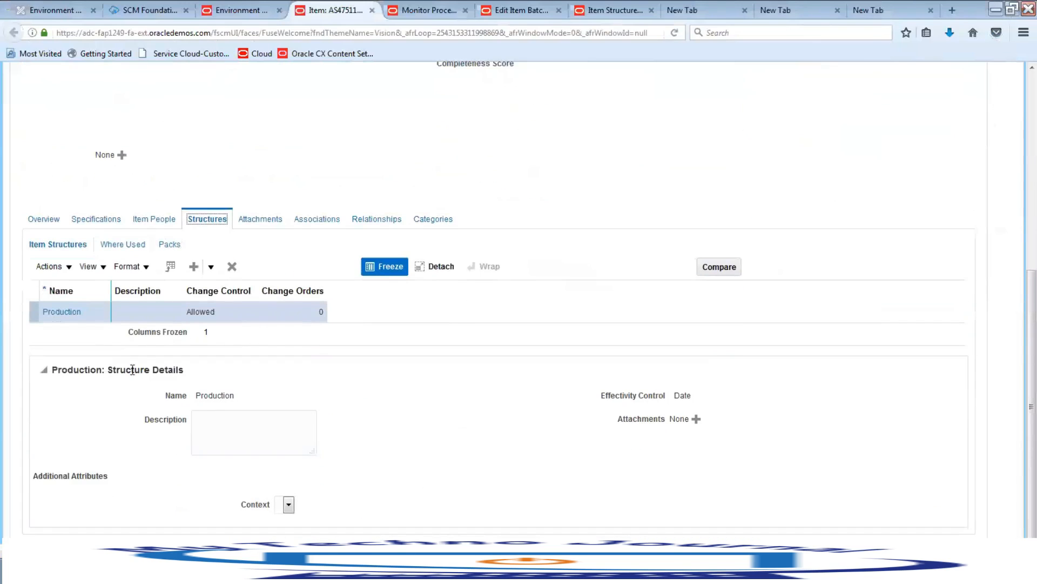
{"action": "left_click", "coordinate": [60, 312]}
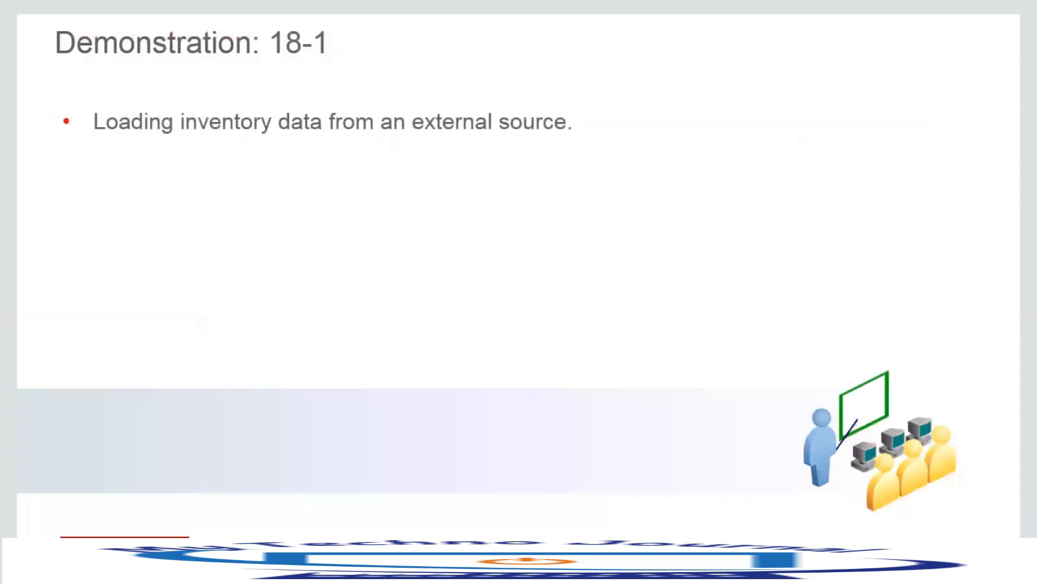
{"action": "key", "text": "Page_Down"}
{"action": "key", "text": "Page_Down"}
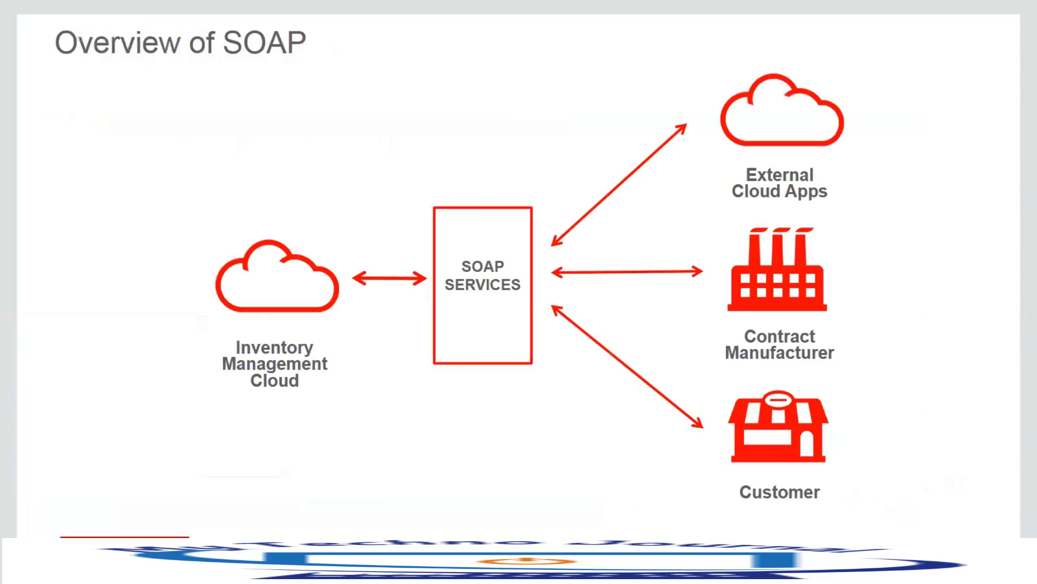
{"action": "key", "text": "Page_Down"}
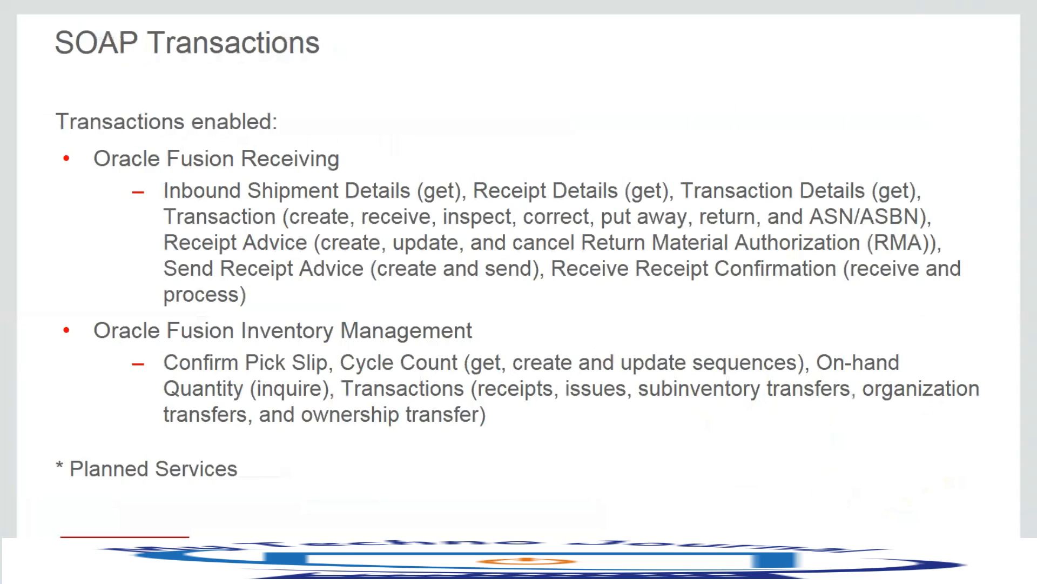